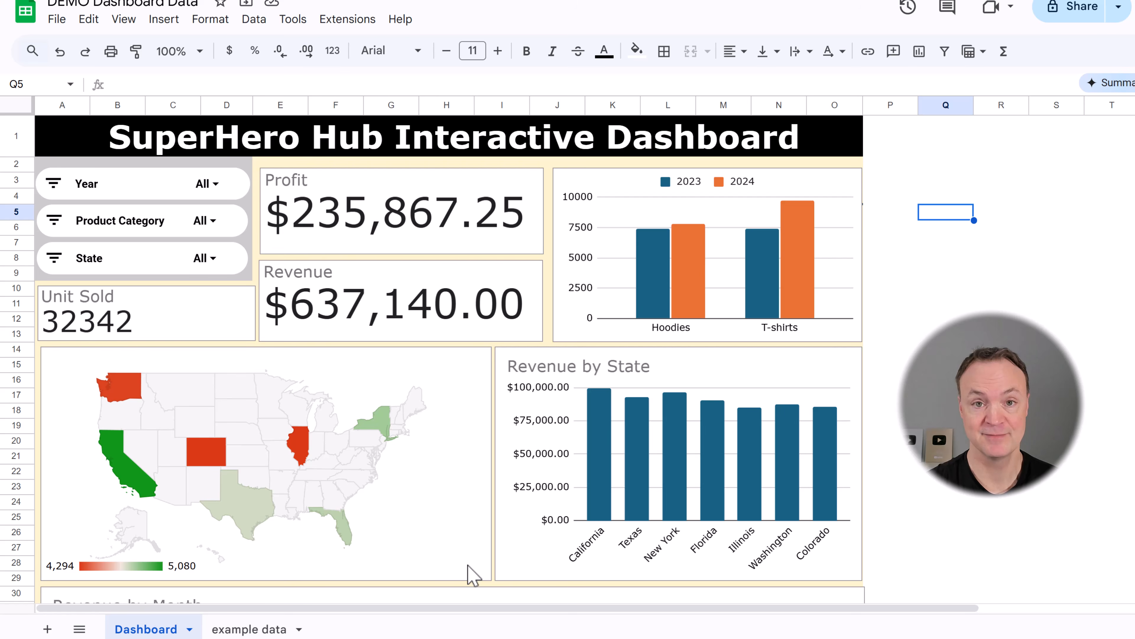
Step: Look over the records in the example data sheet and return to the Dashboard sheet
left_click(481, 557)
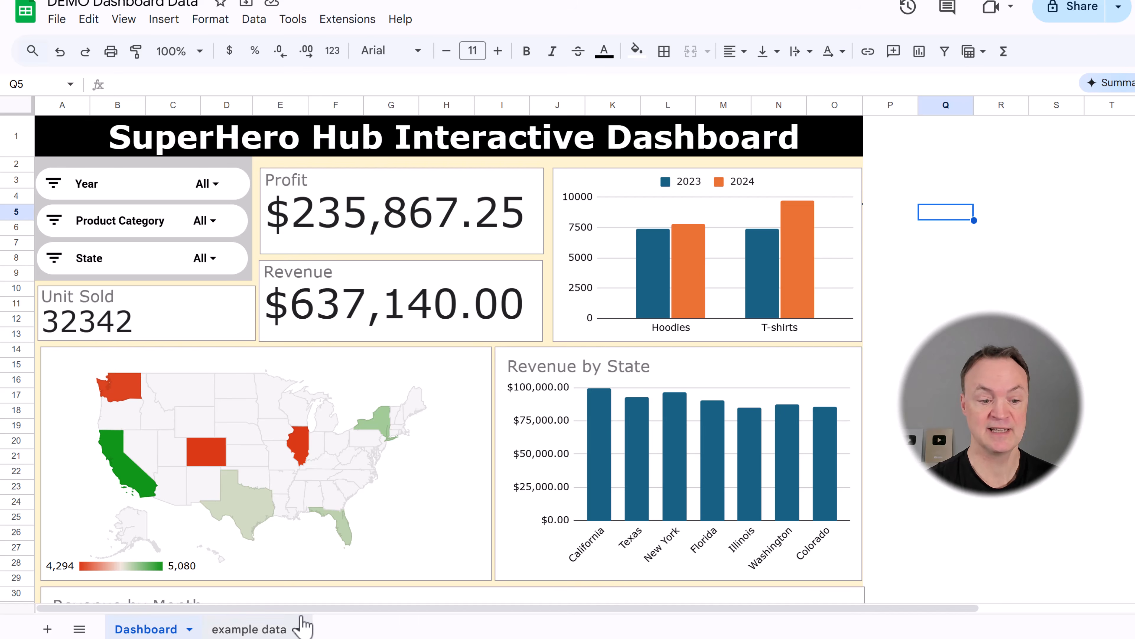
double_click(248, 629)
scroll(601, 380, "up", 5)
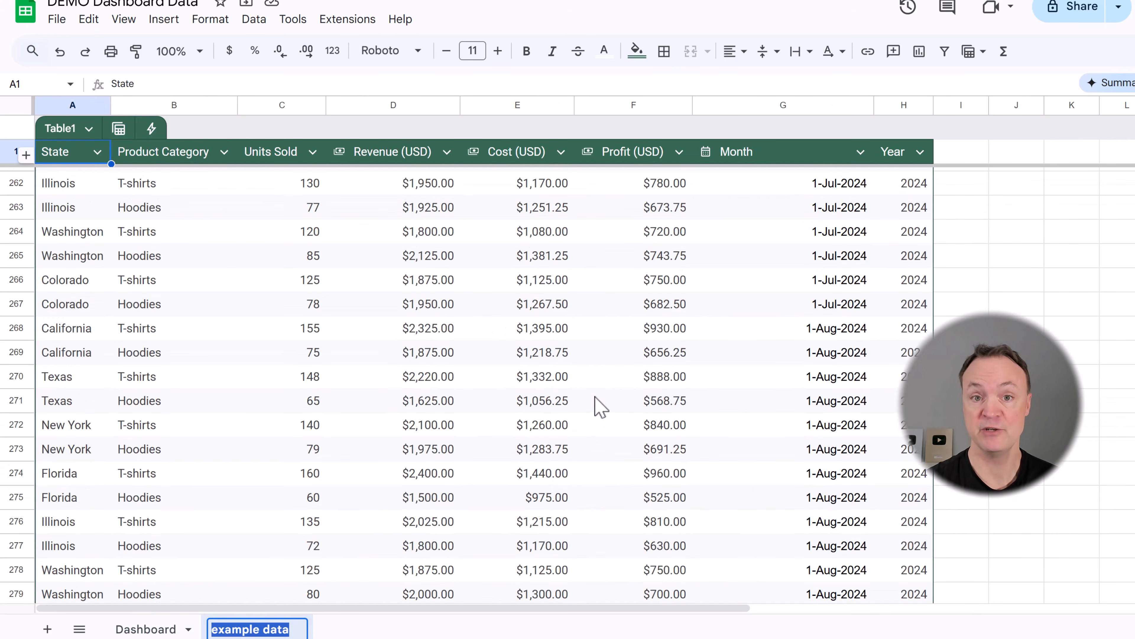
scroll(601, 407, "up", 2)
scroll(601, 407, "up", 1)
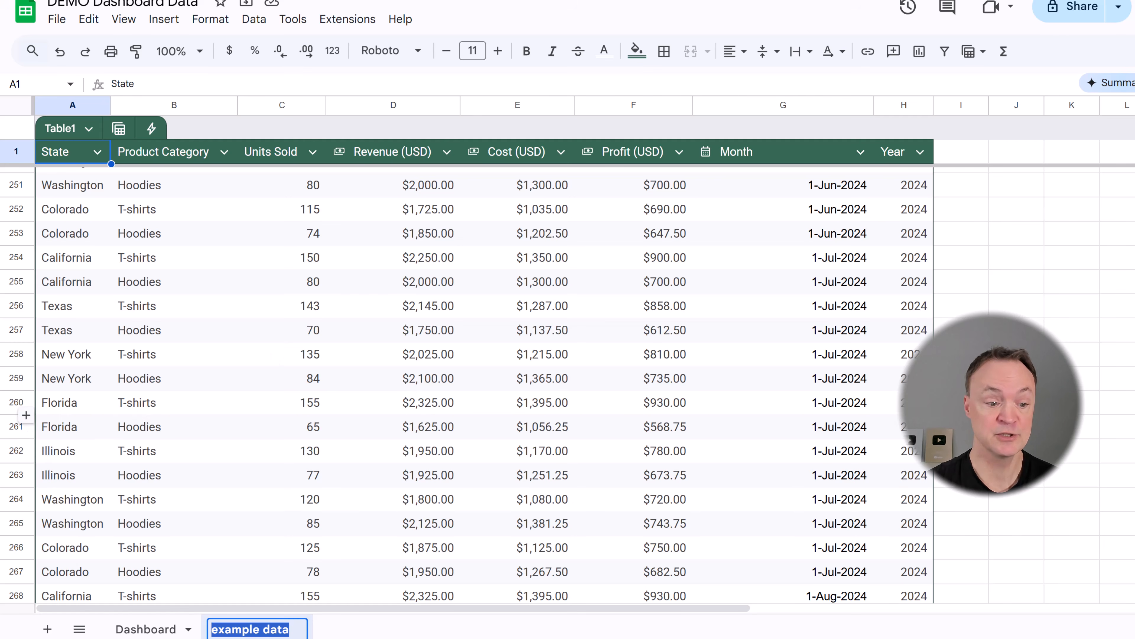
left_click(160, 624)
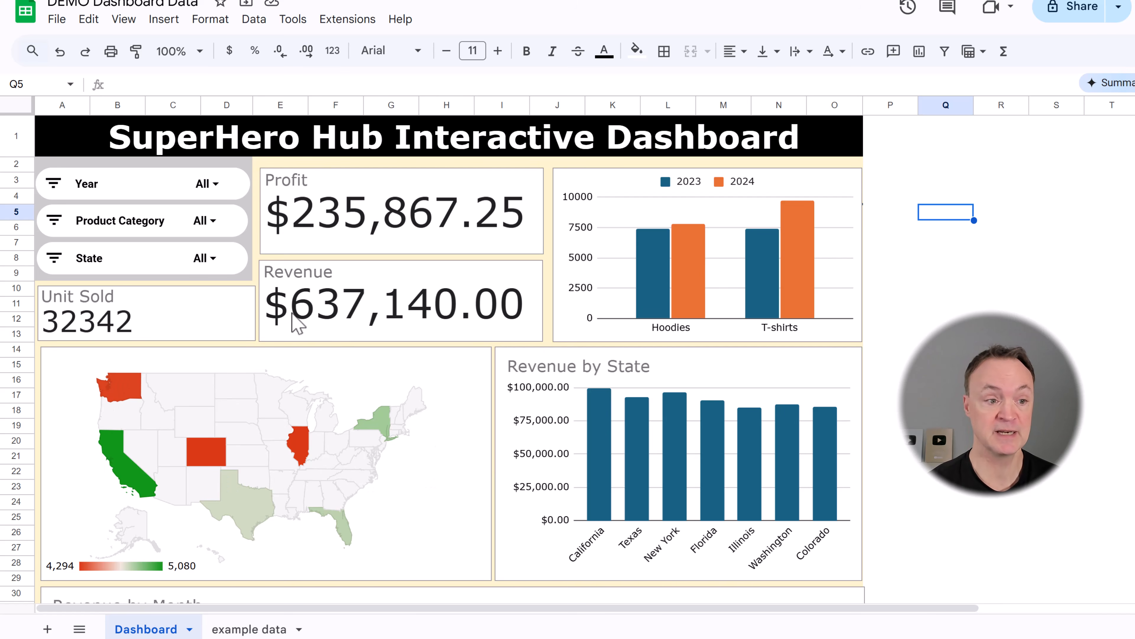
Step: Filter the dashboard with the Product Category slicer to exclude Hoodies and keep only T-shirts
left_click(53, 220)
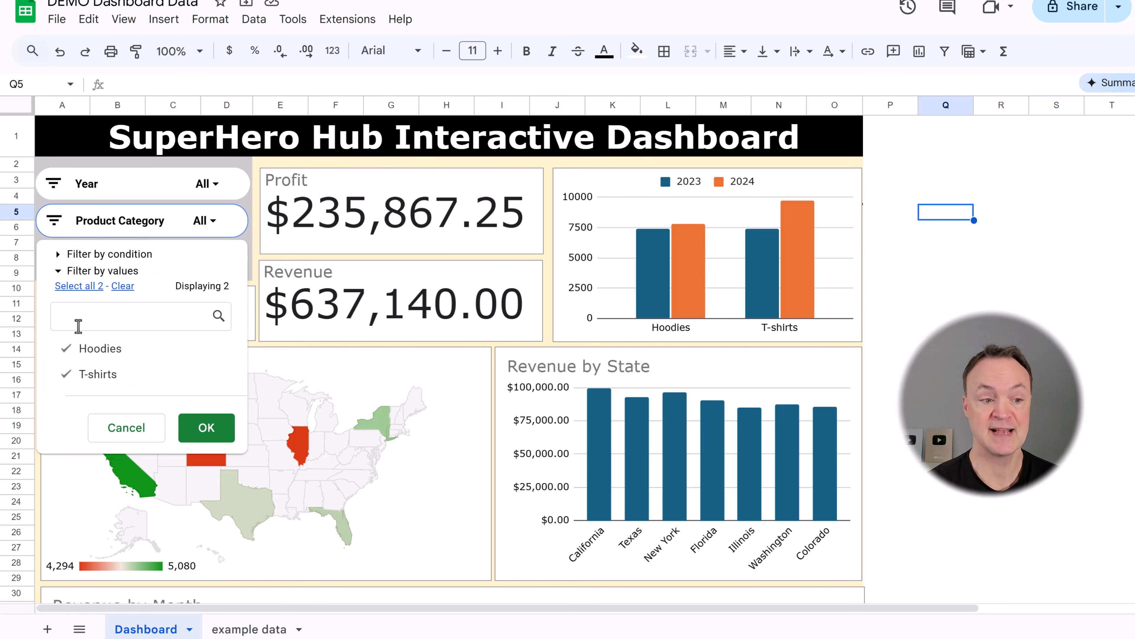
left_click(89, 350)
left_click(206, 427)
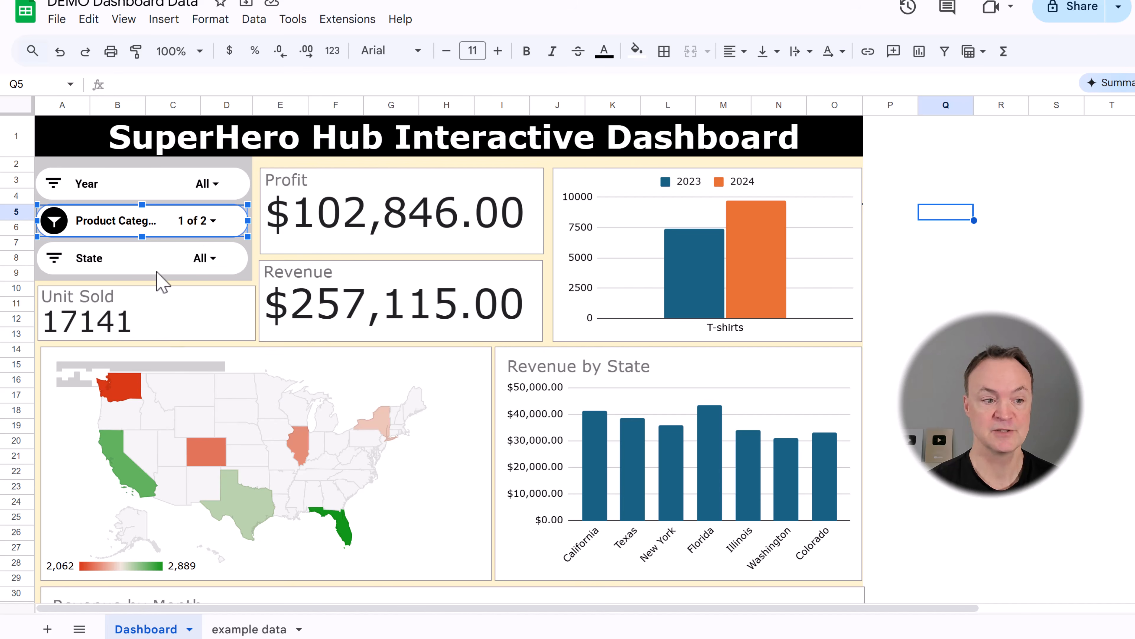
Step: Filter the dashboard with the State slicer to exclude Florida and Illinois
left_click(112, 264)
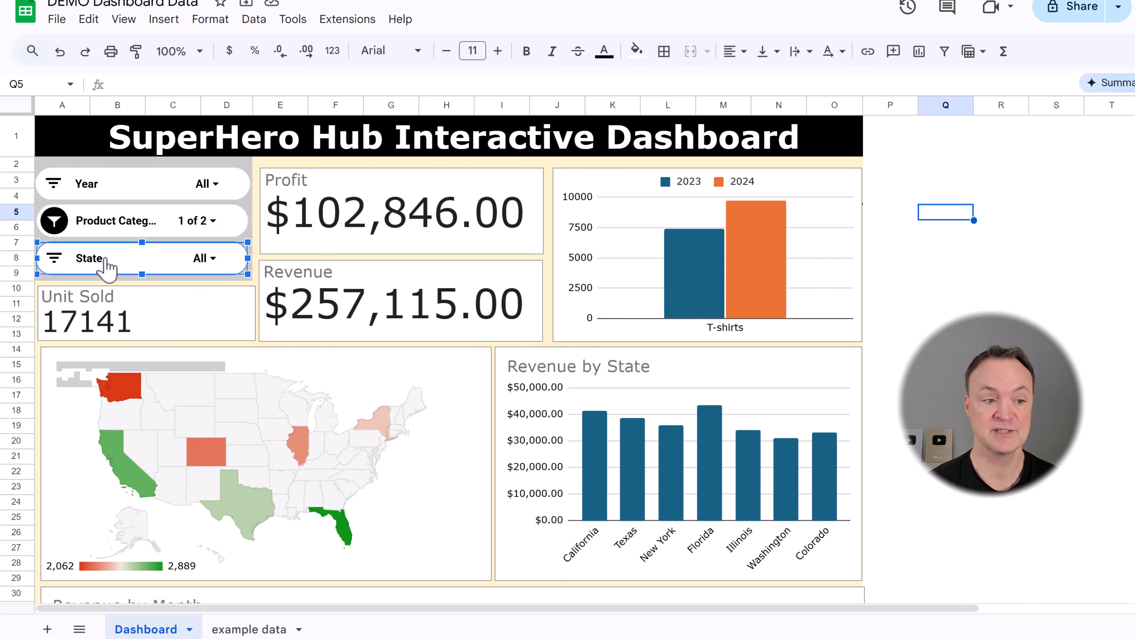
left_click(54, 258)
left_click(114, 440)
left_click(118, 466)
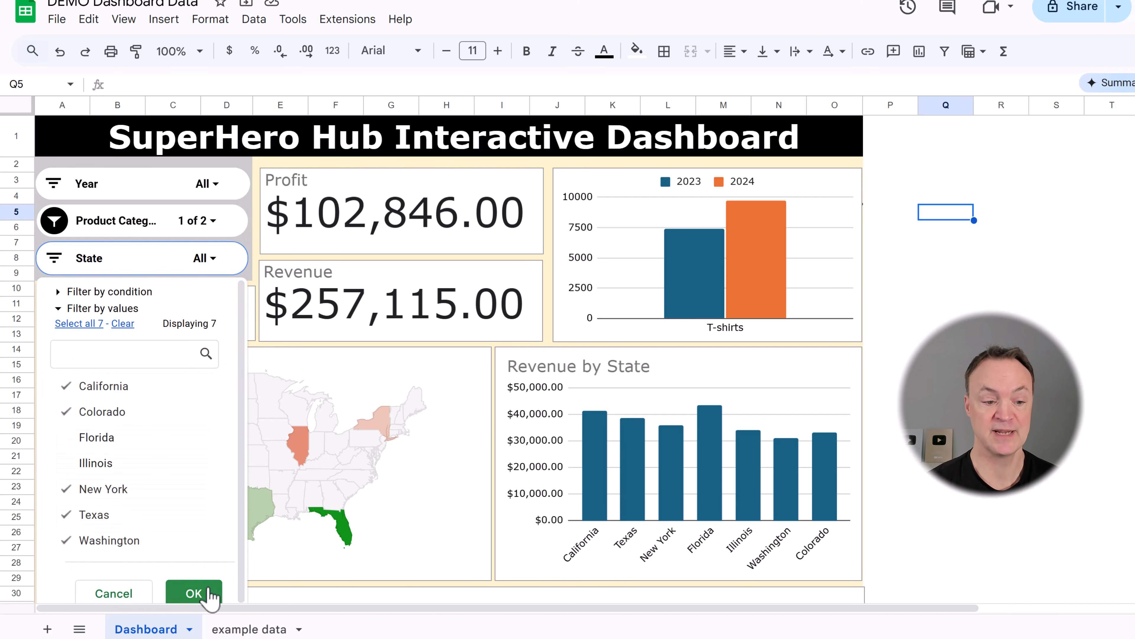
left_click(194, 593)
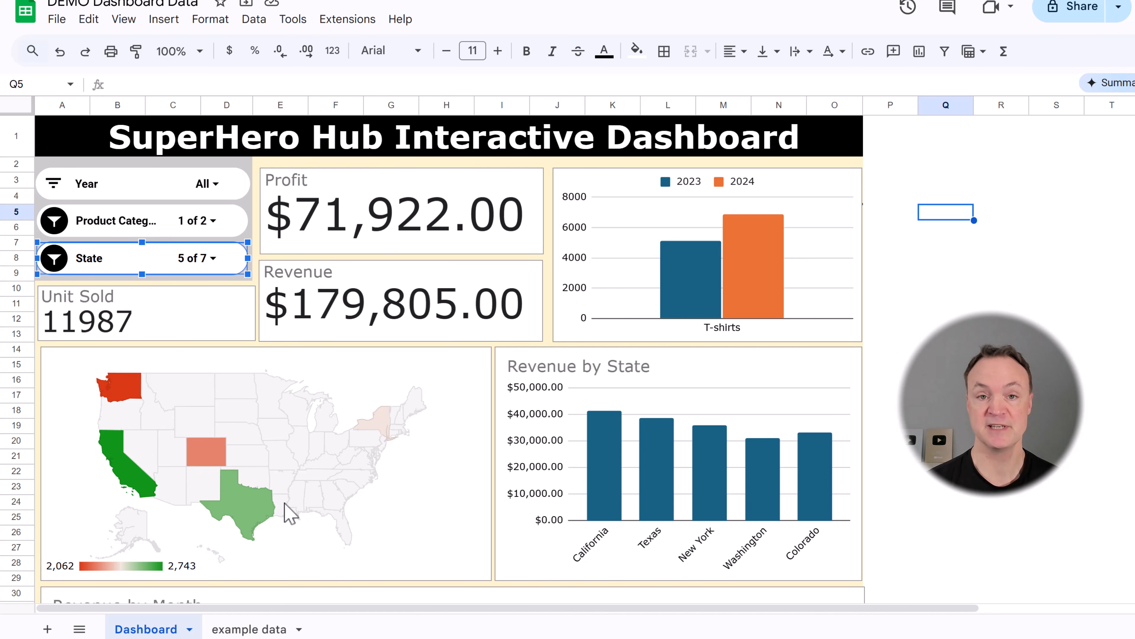
Step: Switch to the Interactive Dashboard Example spreadsheet and examine the rows of its example data sheet
left_click(240, 630)
left_click(307, 217)
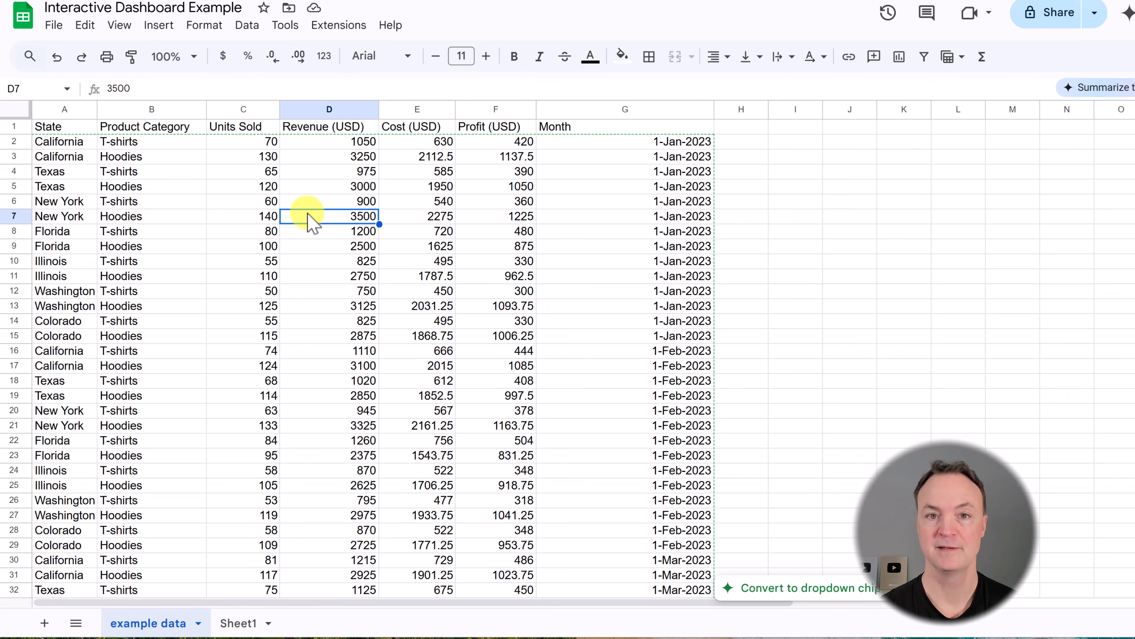
scroll(309, 223, "down", 5)
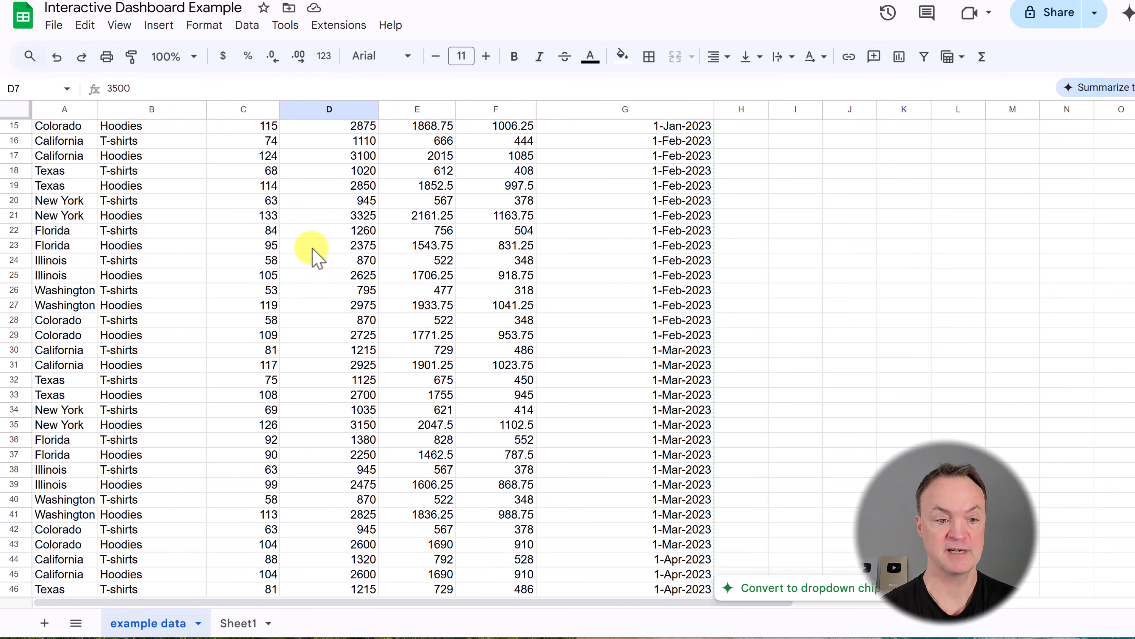
left_click(313, 231)
scroll(315, 242, "down", 9)
scroll(318, 246, "down", 18)
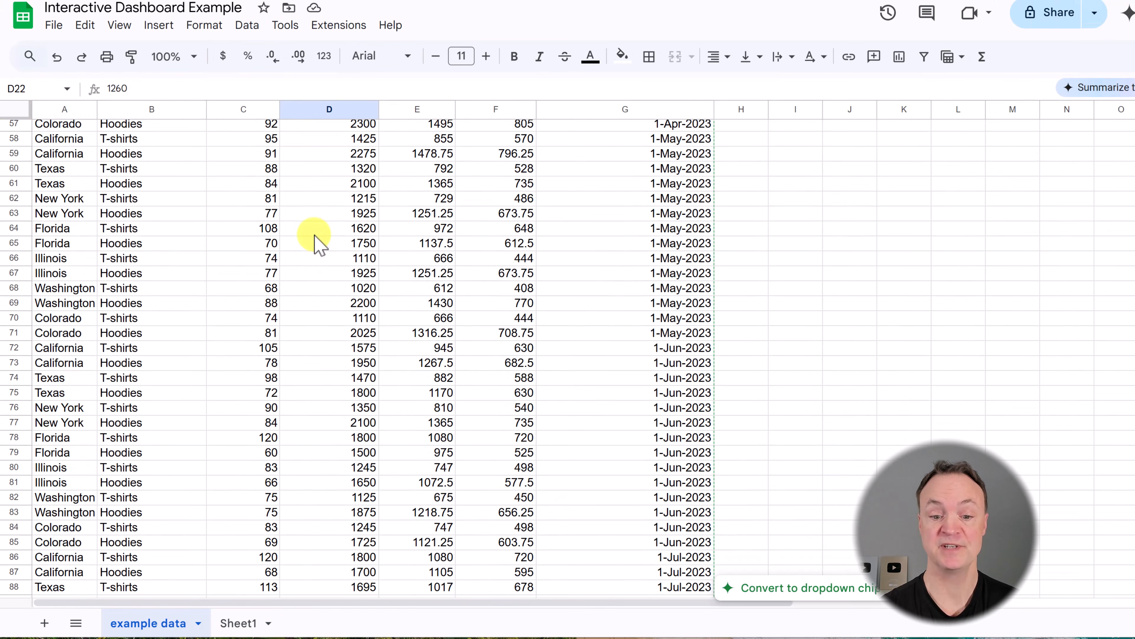
scroll(330, 248, "up", 6)
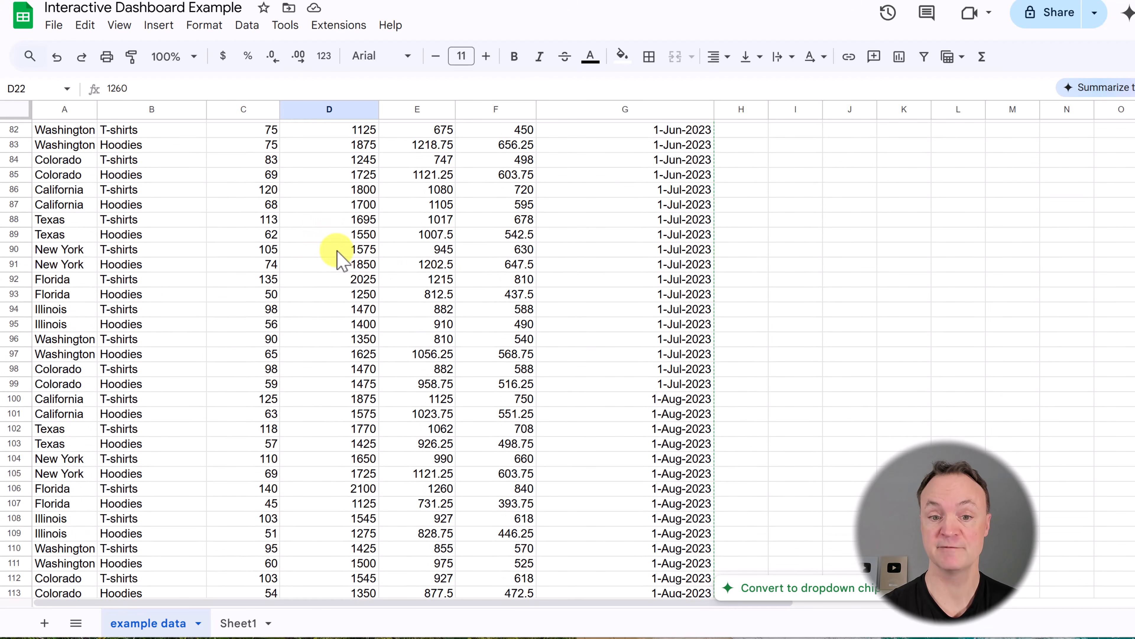
scroll(478, 259, "up", 8)
scroll(420, 278, "up", 18)
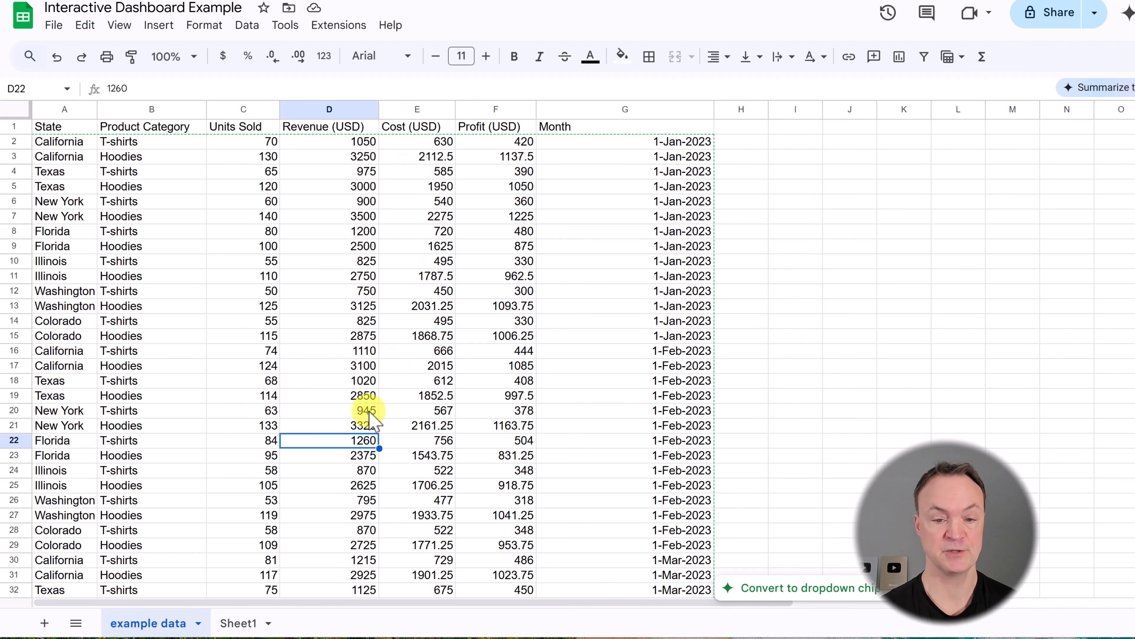
Step: Add the header "Year" in cell H1, beside the Month column of the example data
left_click(740, 147)
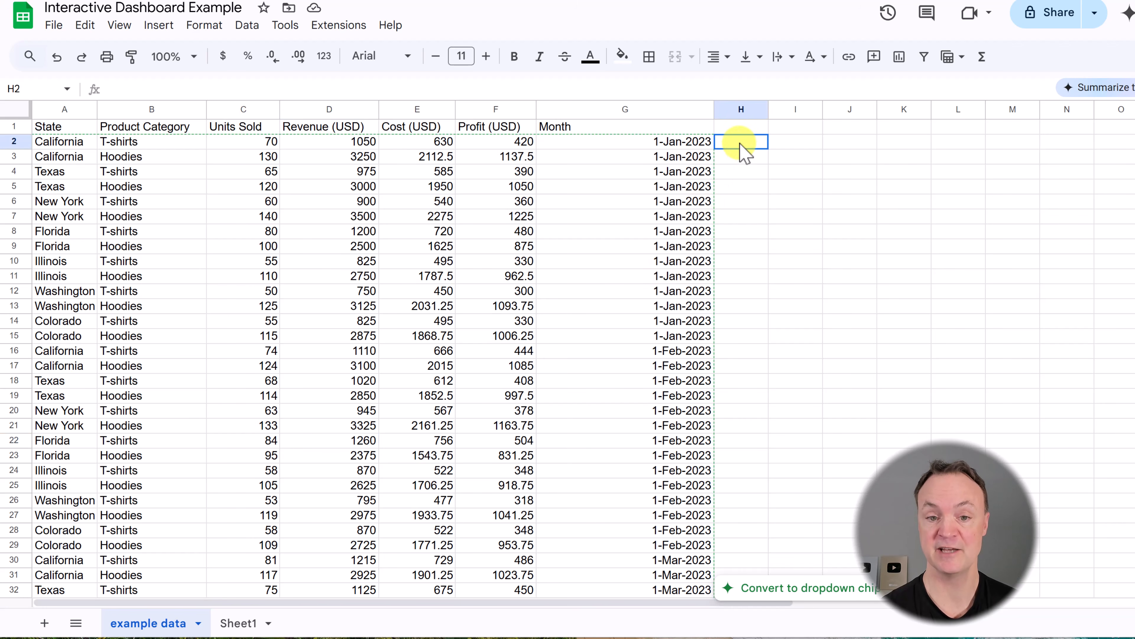
left_click(744, 131)
double_click(743, 131)
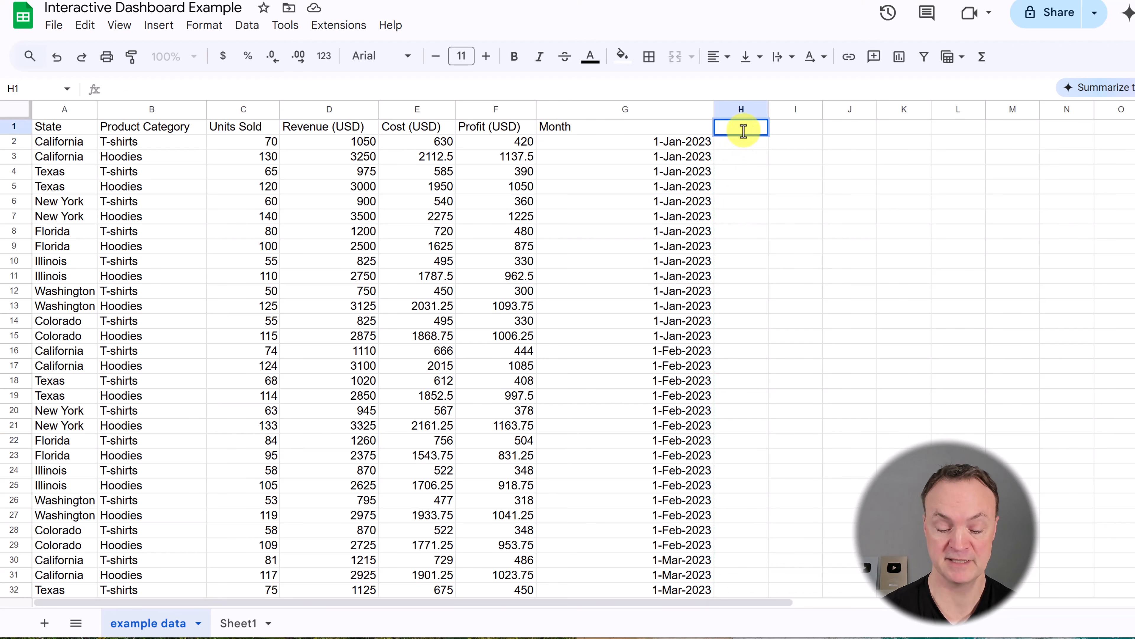
type("Year")
left_click(721, 158)
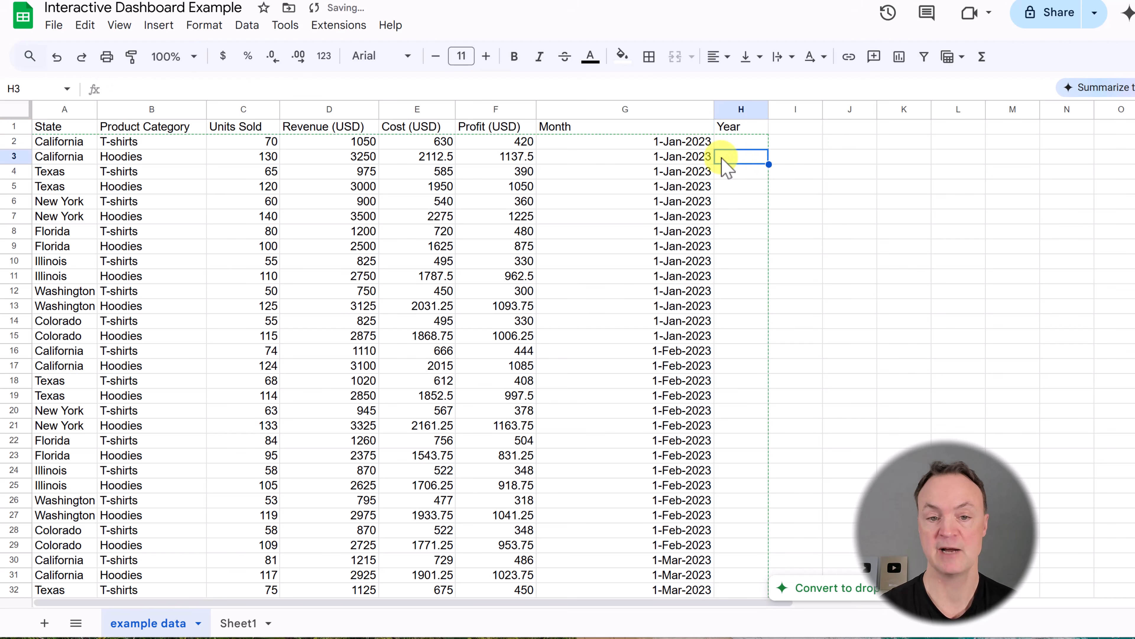
Step: Extract the year from G2 into H2 with the YEAR function, accept the suggested autofill for the column, and check the filled rows
left_click(743, 143)
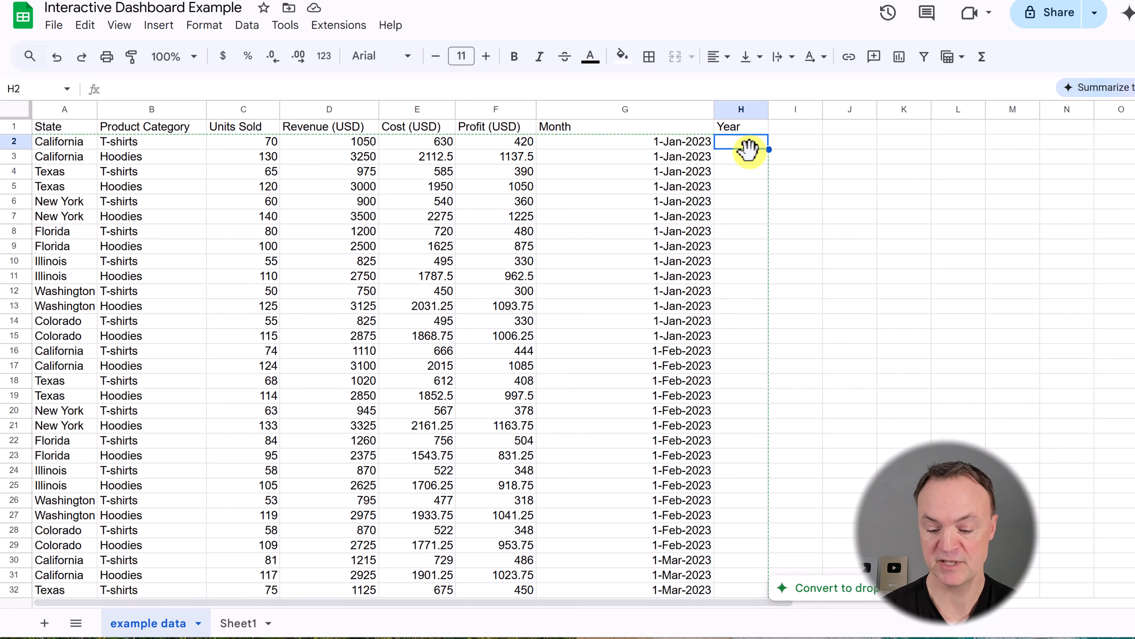
type("=year")
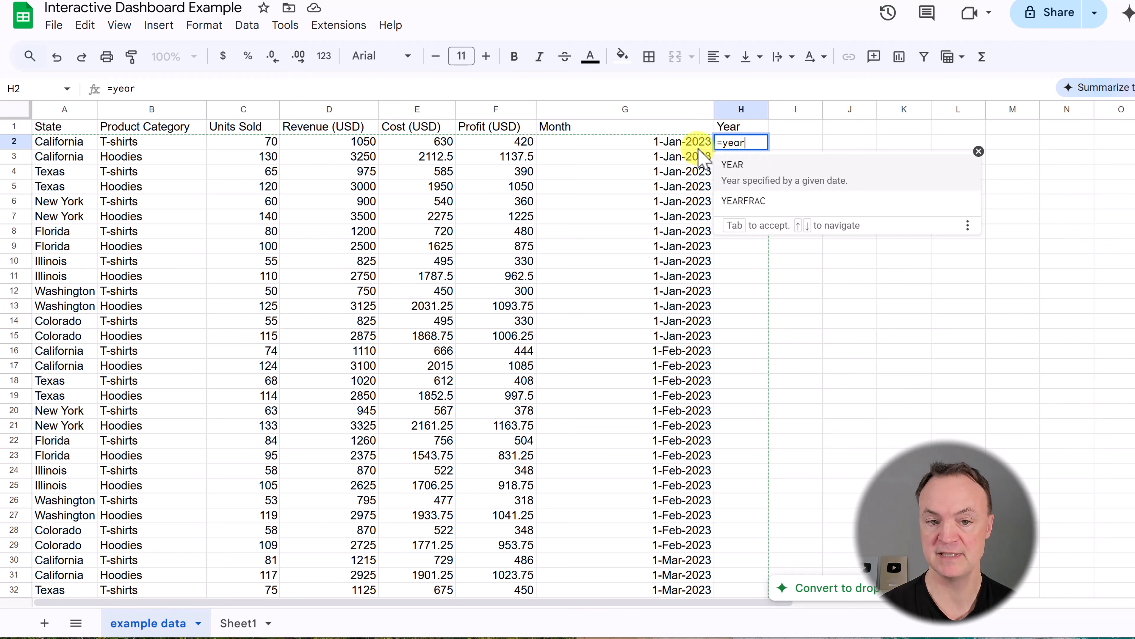
key("Tab")
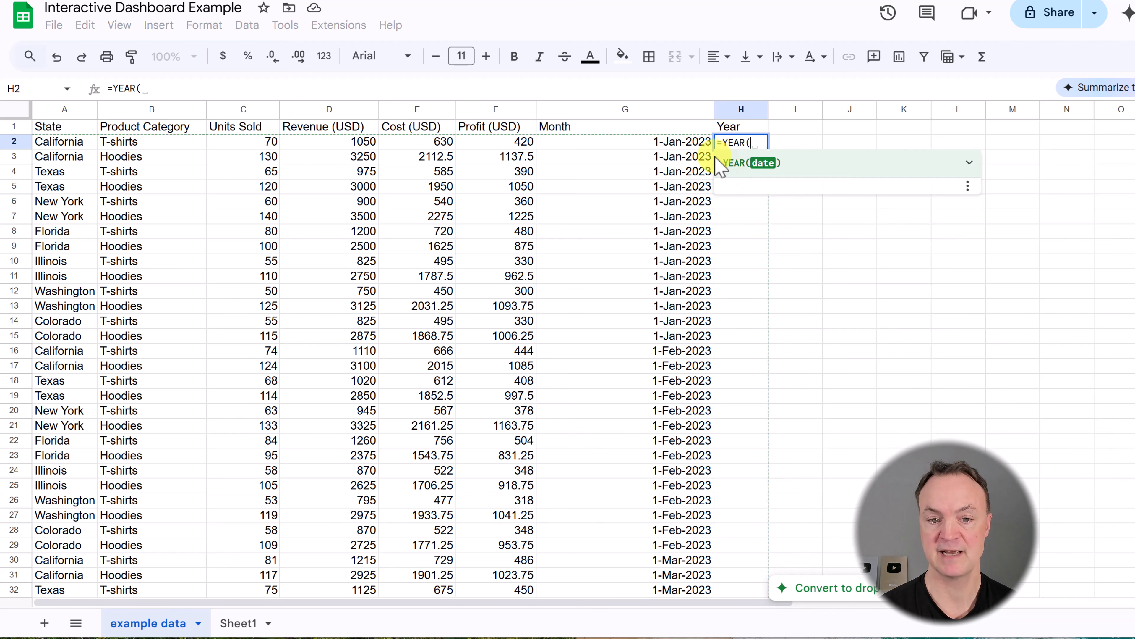
left_click(680, 143)
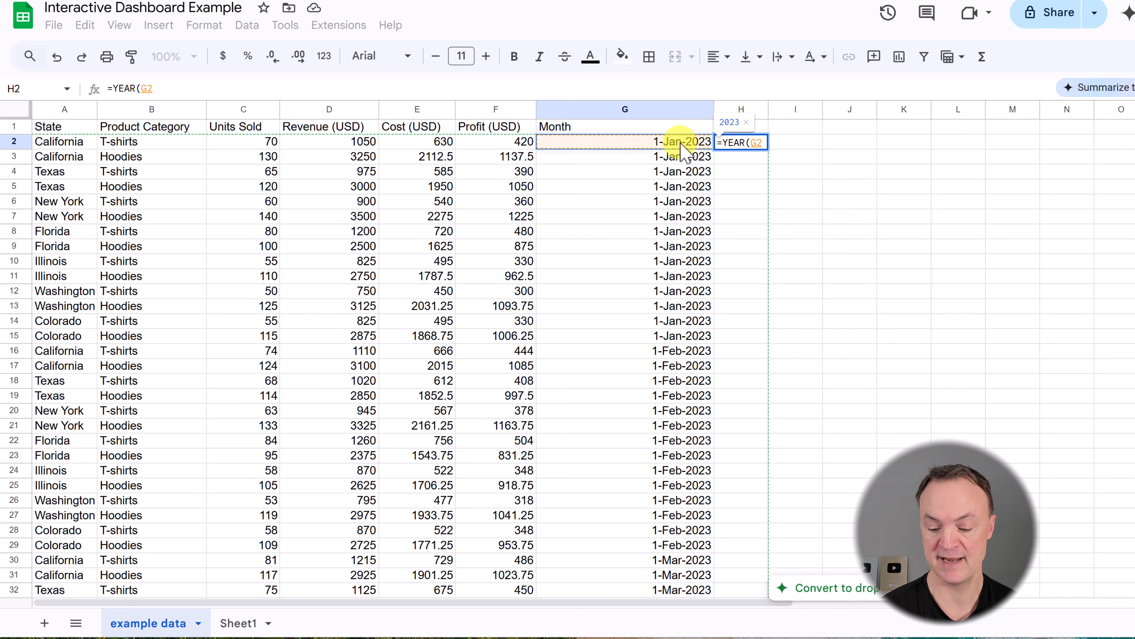
key("Return")
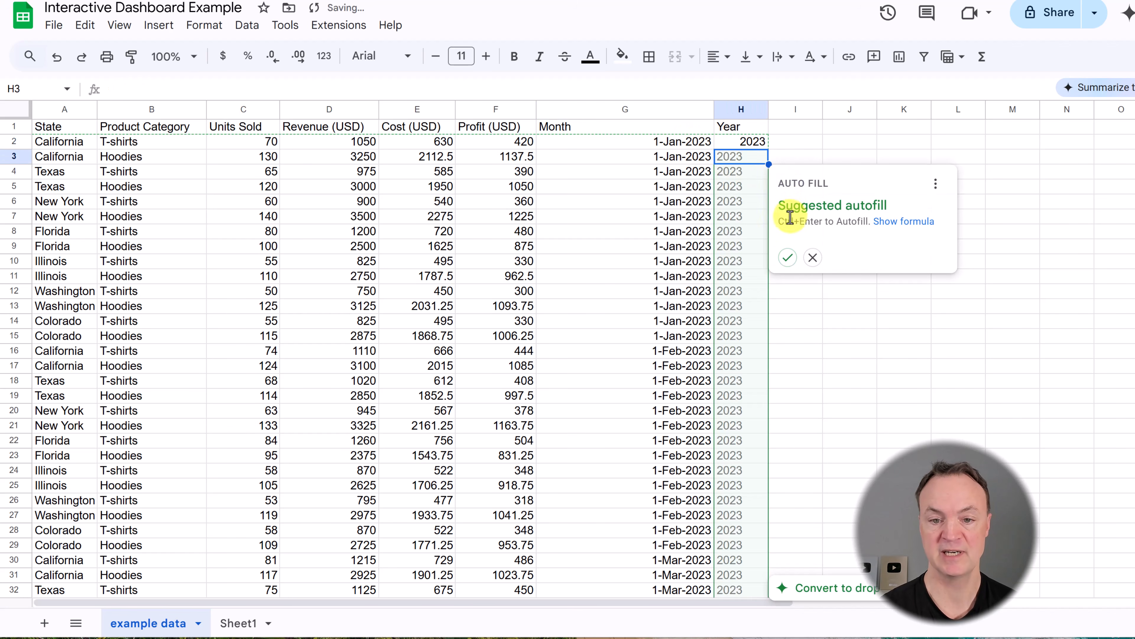
left_click(787, 258)
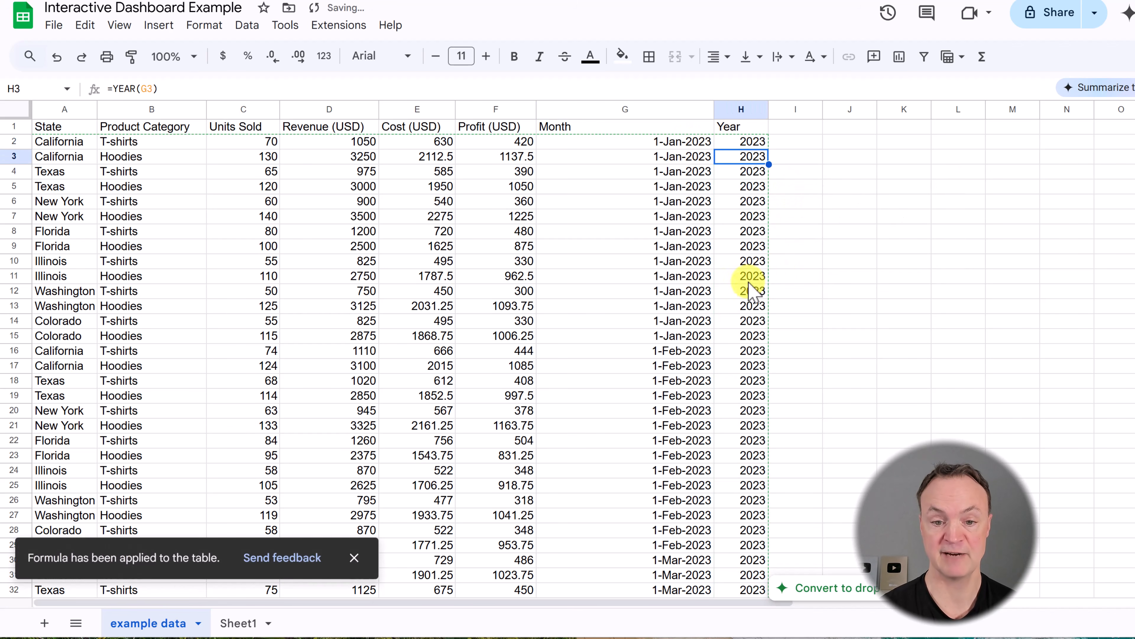
scroll(749, 289, "down", 15)
scroll(744, 291, "down", 20)
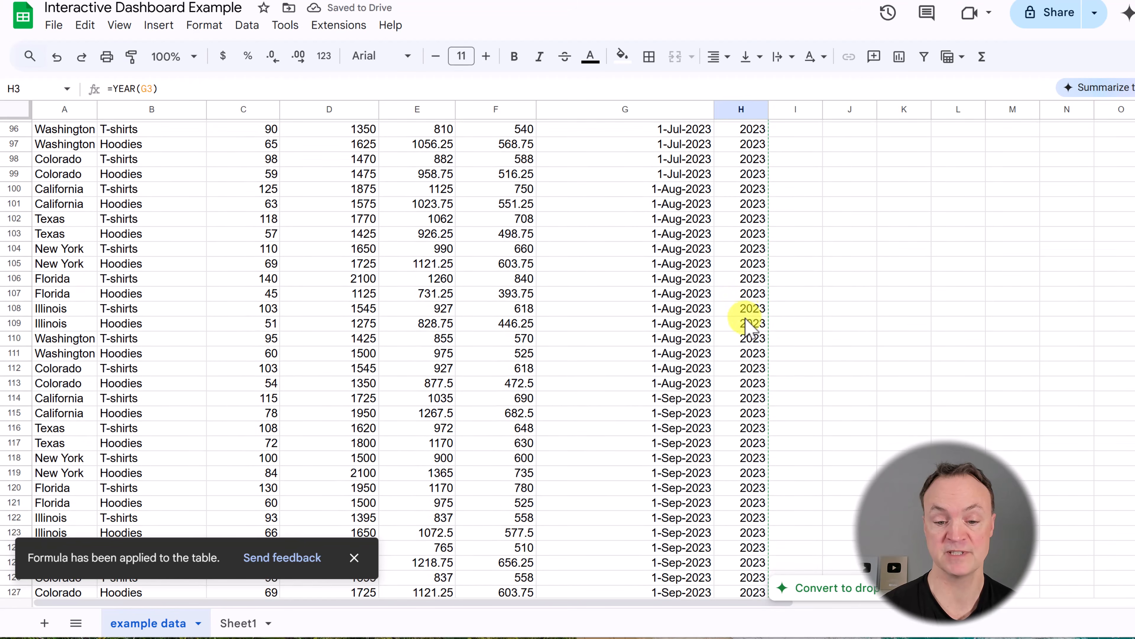
scroll(755, 394, "up", 20)
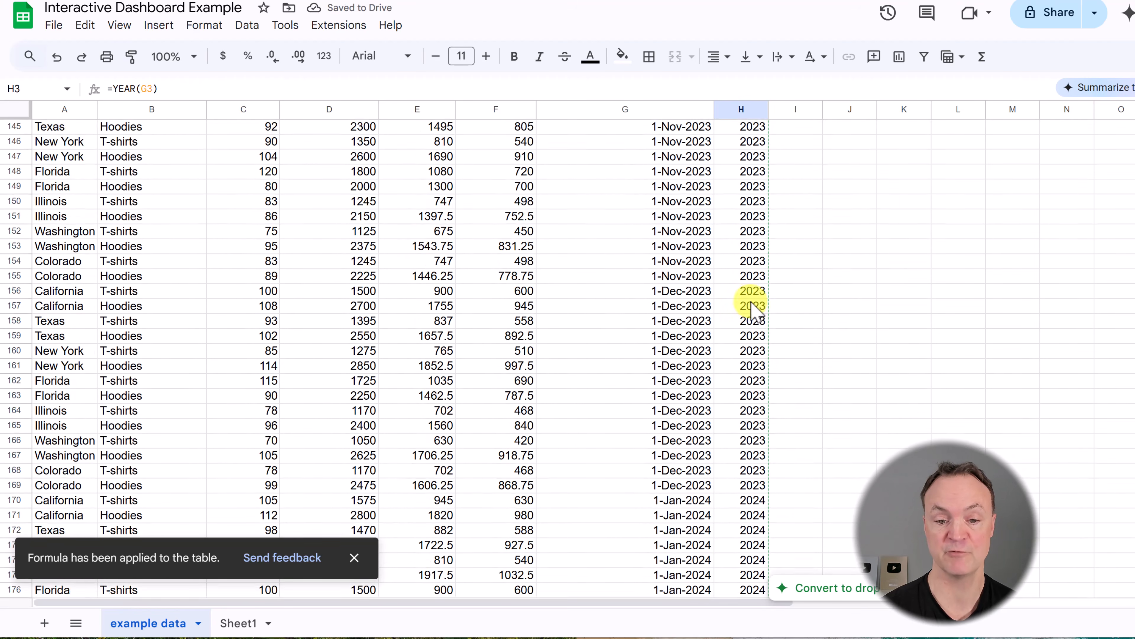
scroll(751, 230, "up", 12)
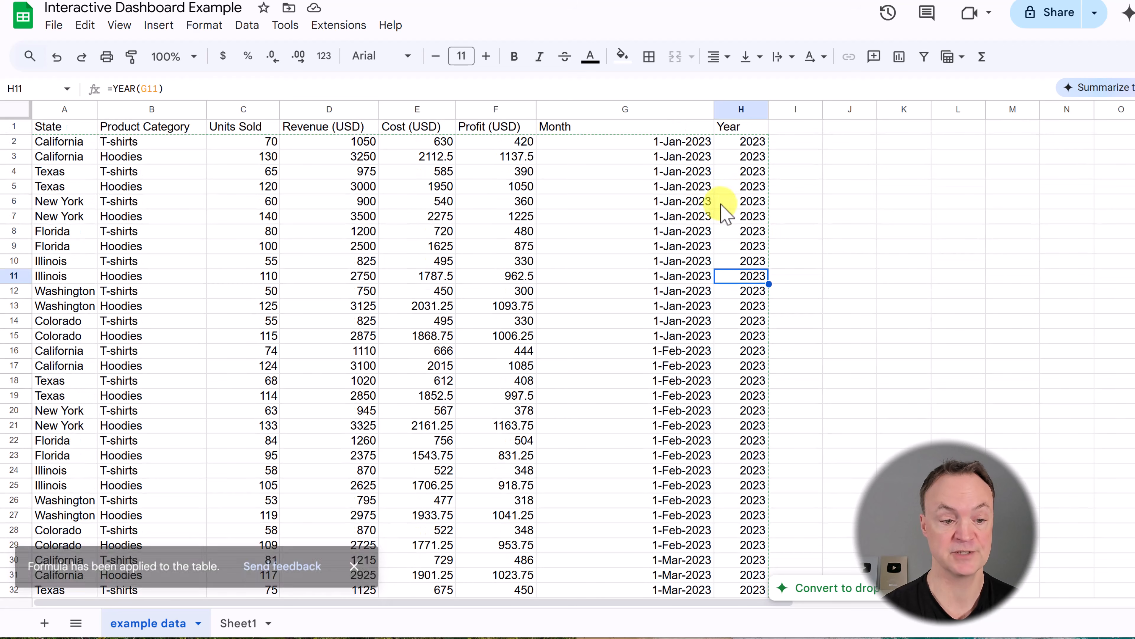
Step: Rename Sheet1 as Dashboard
left_click(239, 623)
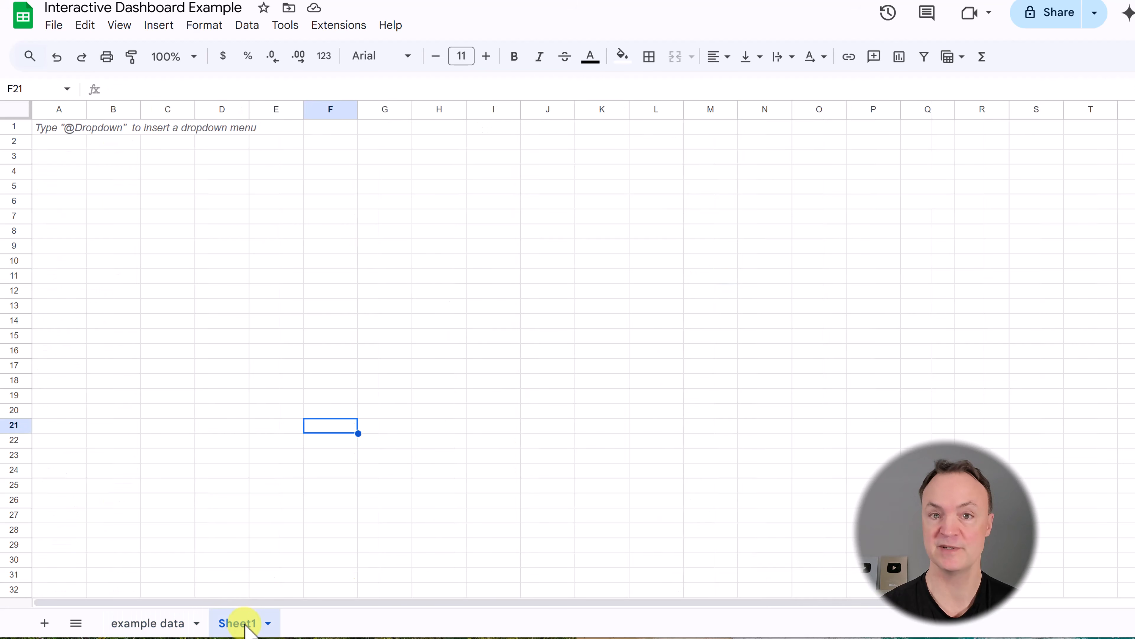
double_click(239, 623)
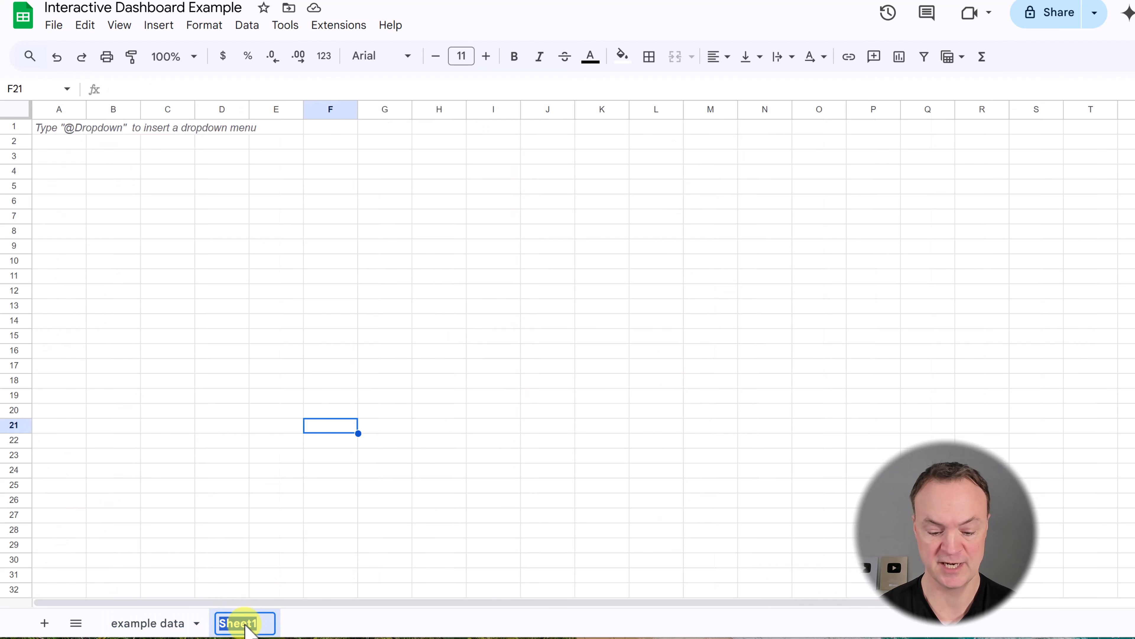
type("Dashb")
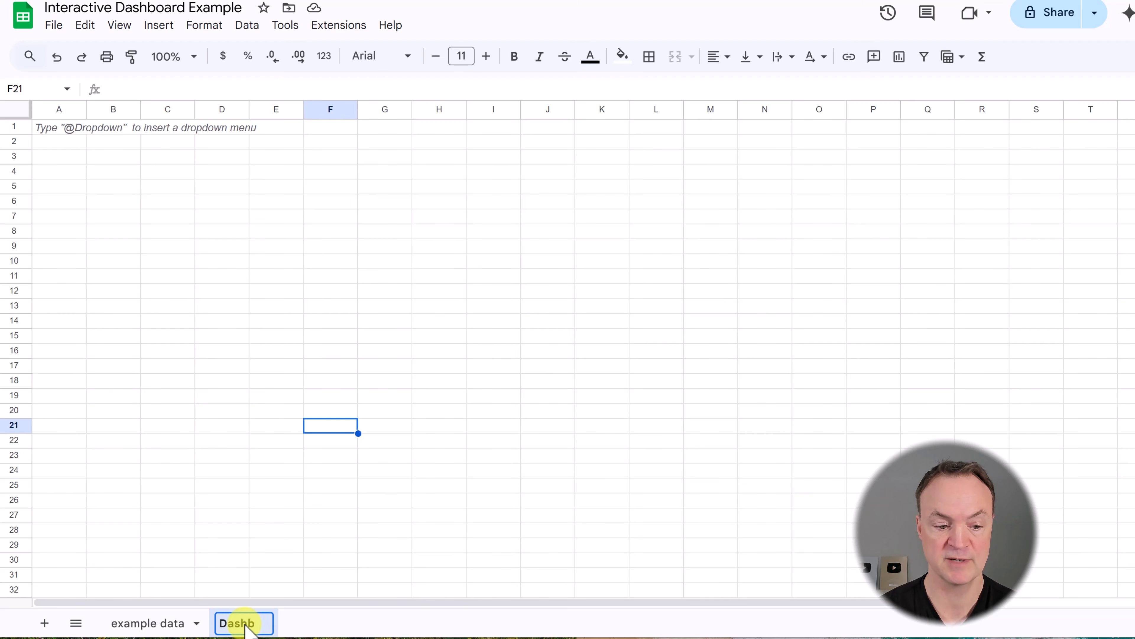
type("or")
type("rd")
key("Return")
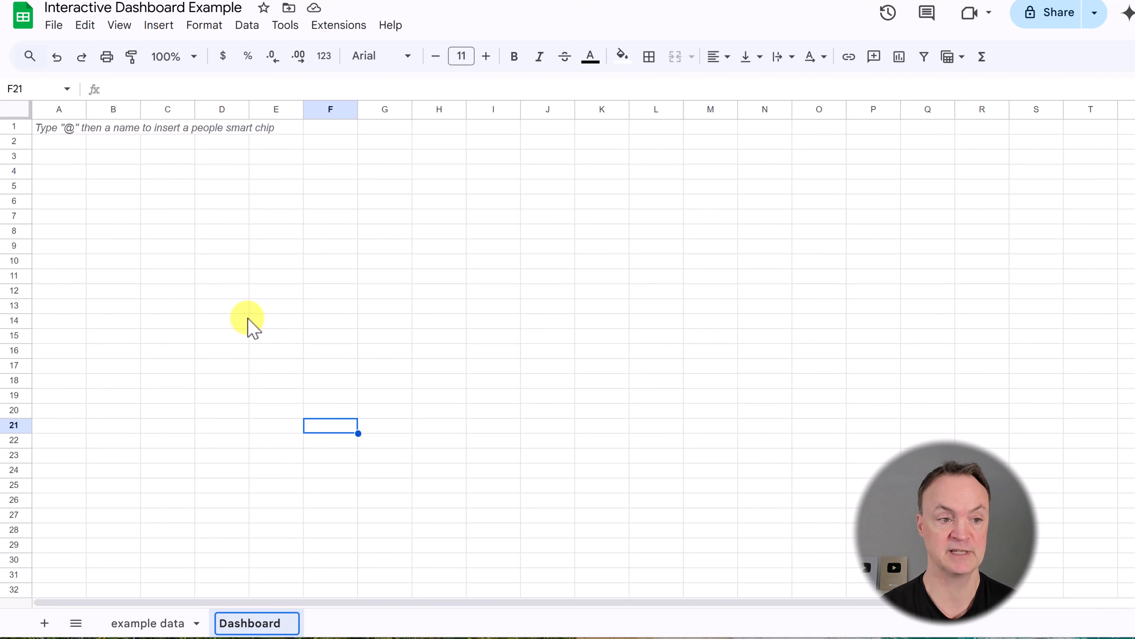
left_click(247, 324)
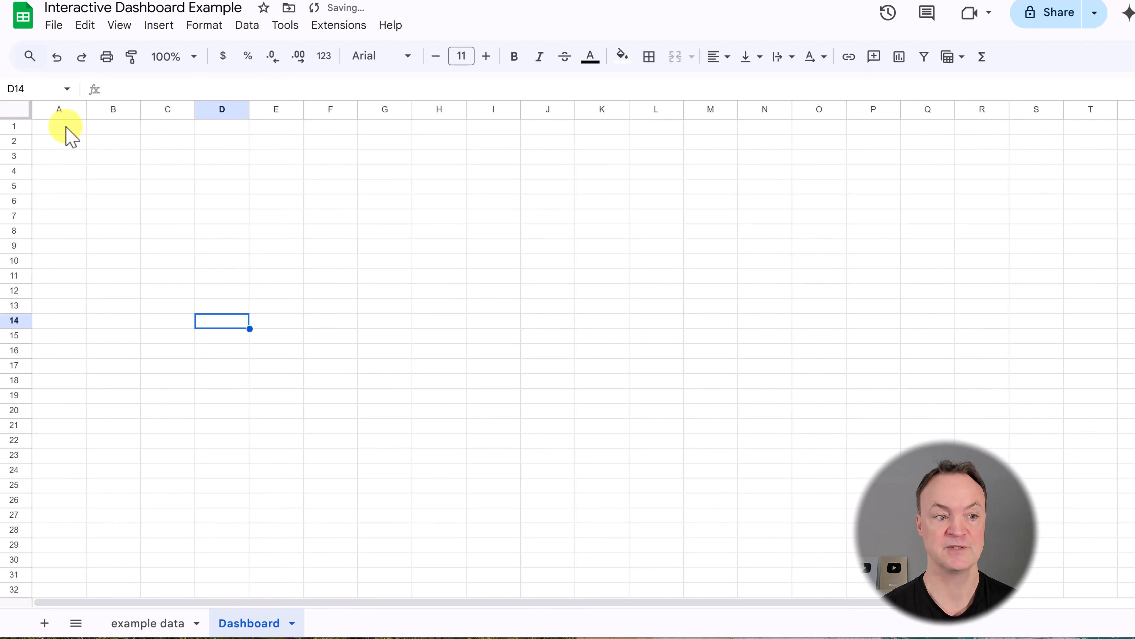
Step: Merge cells A1 through O1 on the Dashboard sheet and make row 1 about four times as tall
left_click_drag(67, 128, 810, 134)
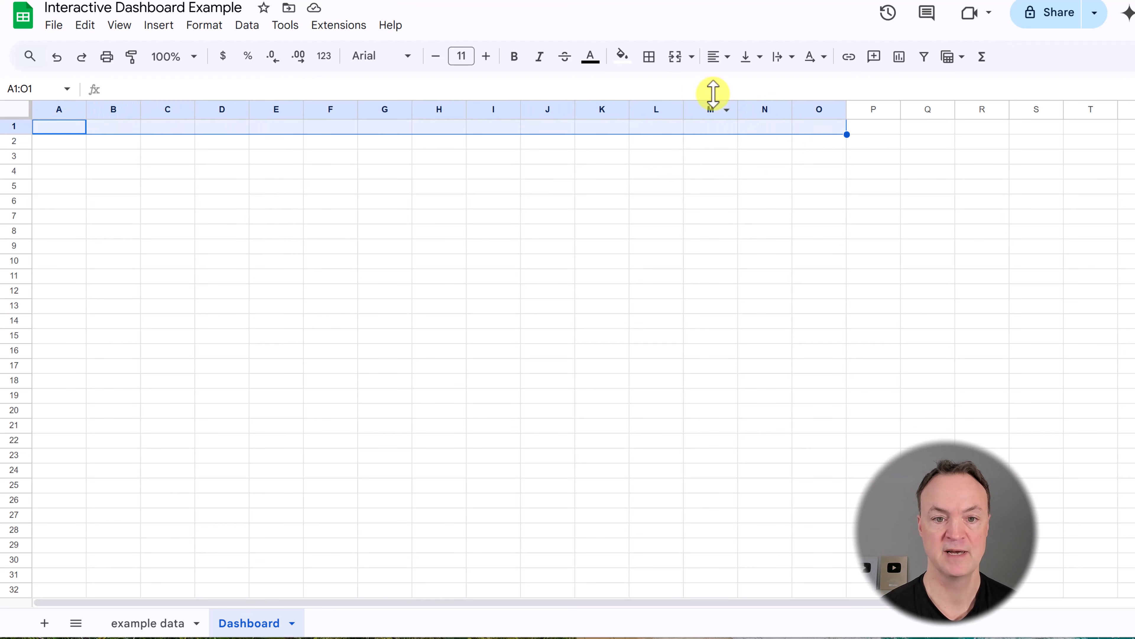
left_click(675, 60)
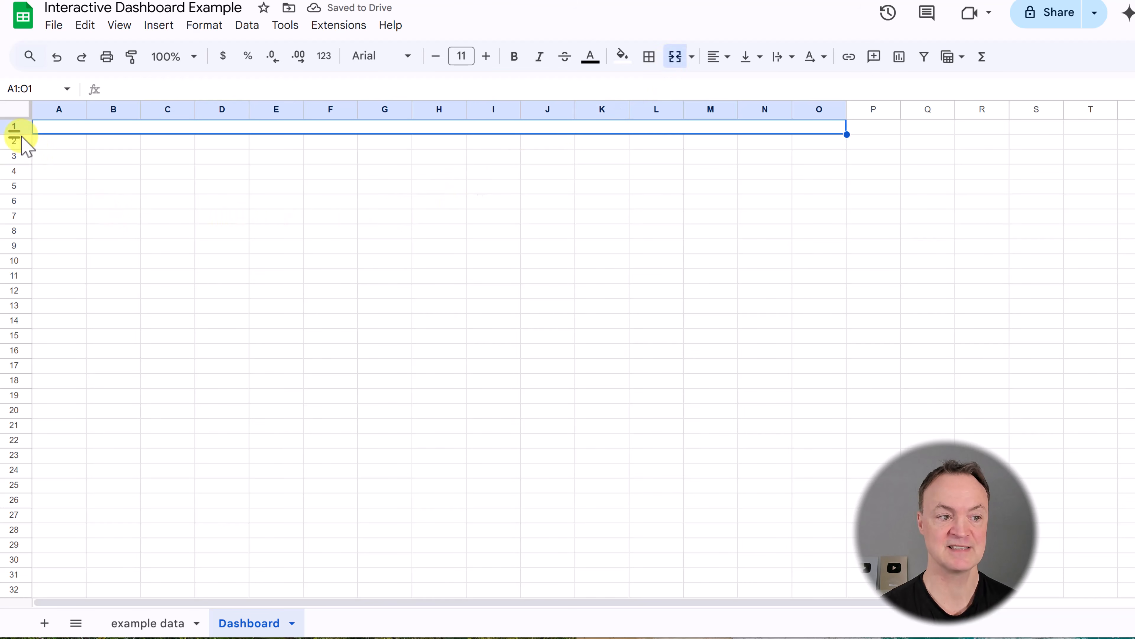
left_click_drag(15, 134, 14, 180)
Step: Enter the title "SuperHero Hub Interactive Dashboard" in the merged cell of row 1
double_click(102, 147)
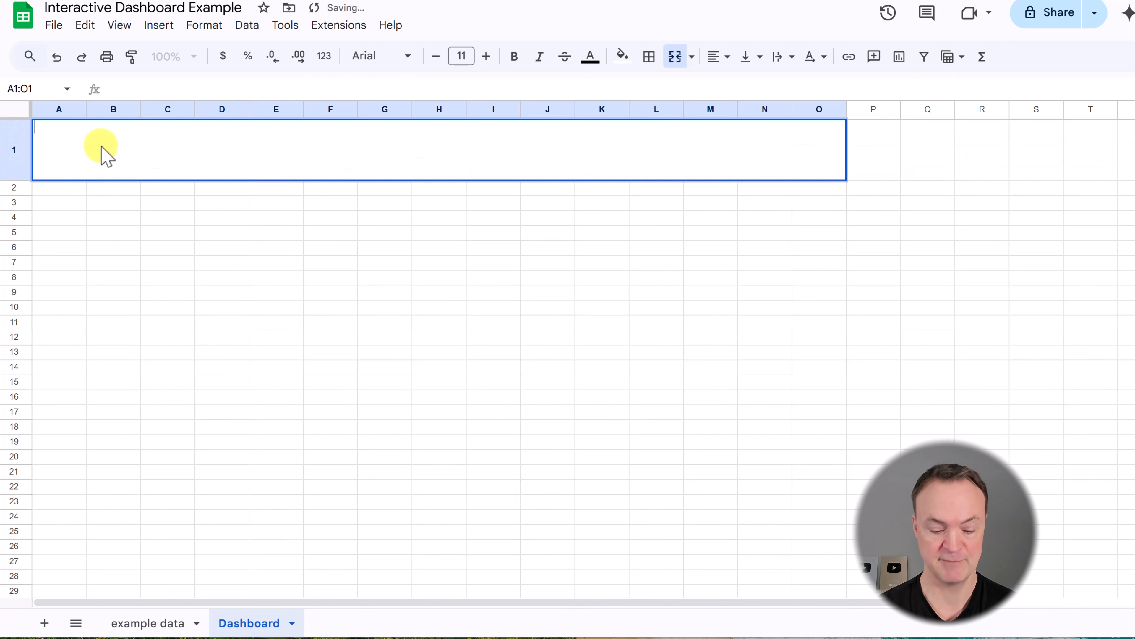
type("SuperHero Hub Interactive Dashboard")
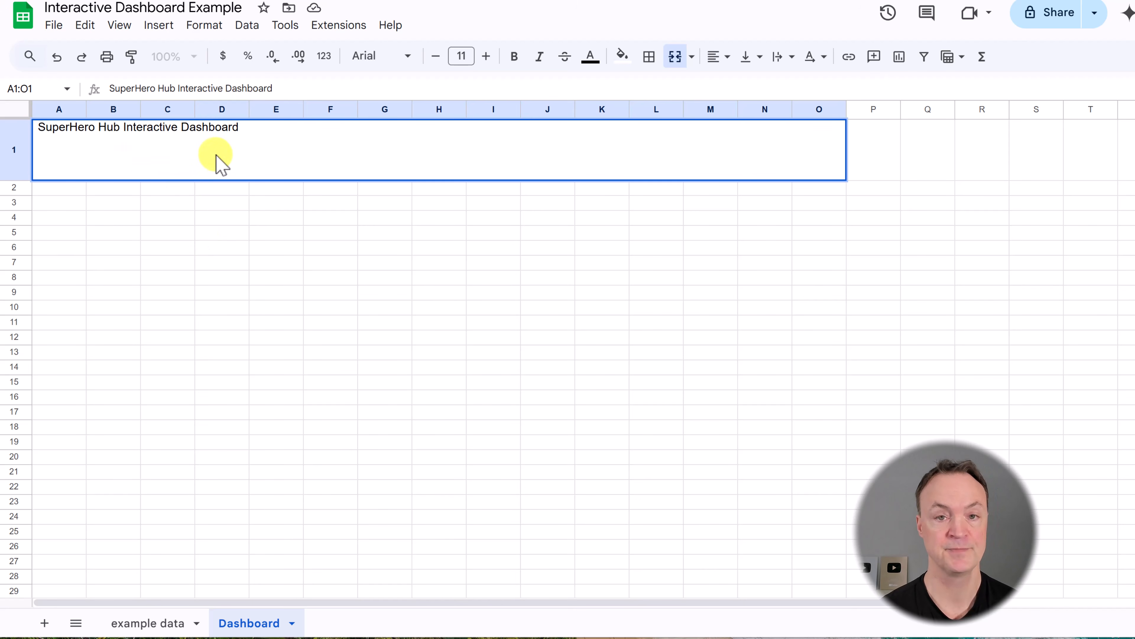
Step: Color the title text in the merged row 1 cell white and fill the cell with black
triple_click(204, 130)
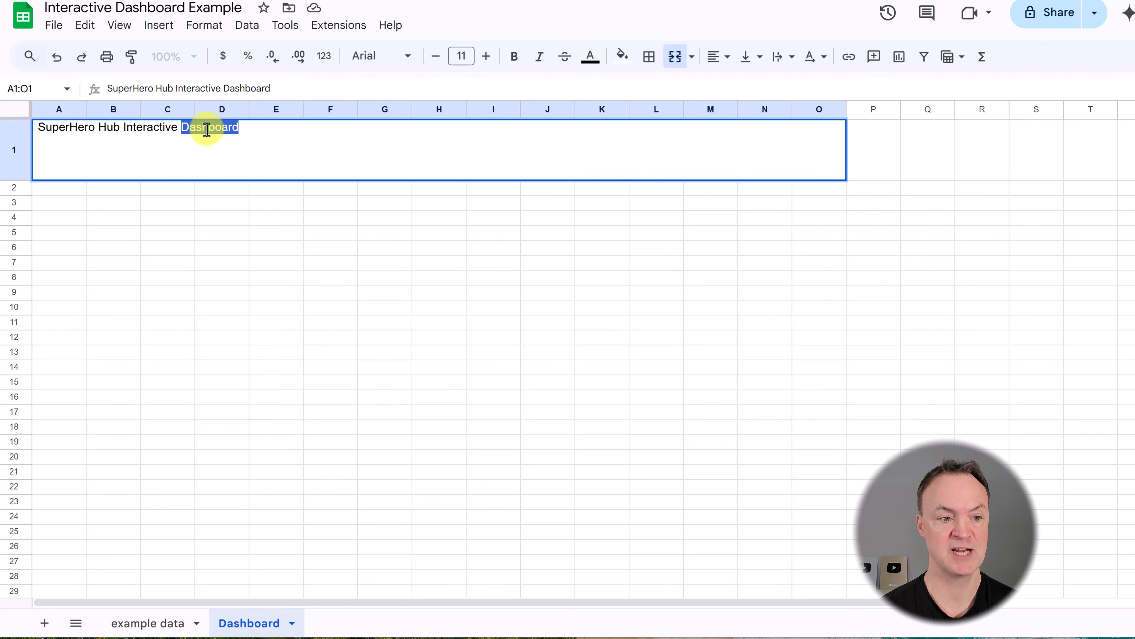
left_click(595, 62)
left_click(753, 125)
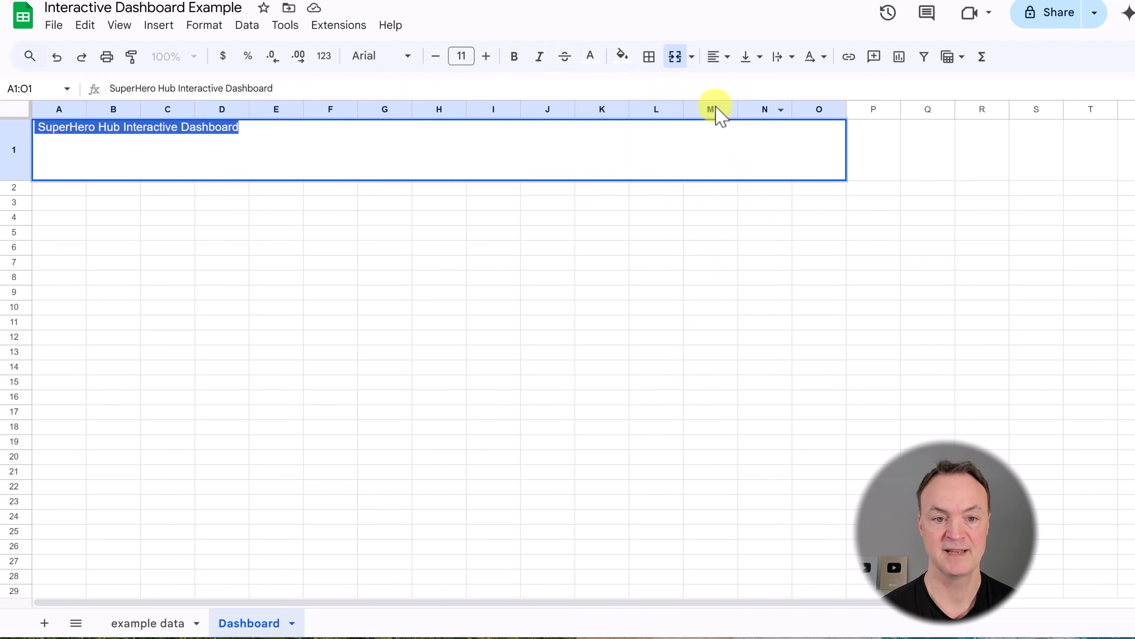
left_click(621, 64)
left_click(627, 113)
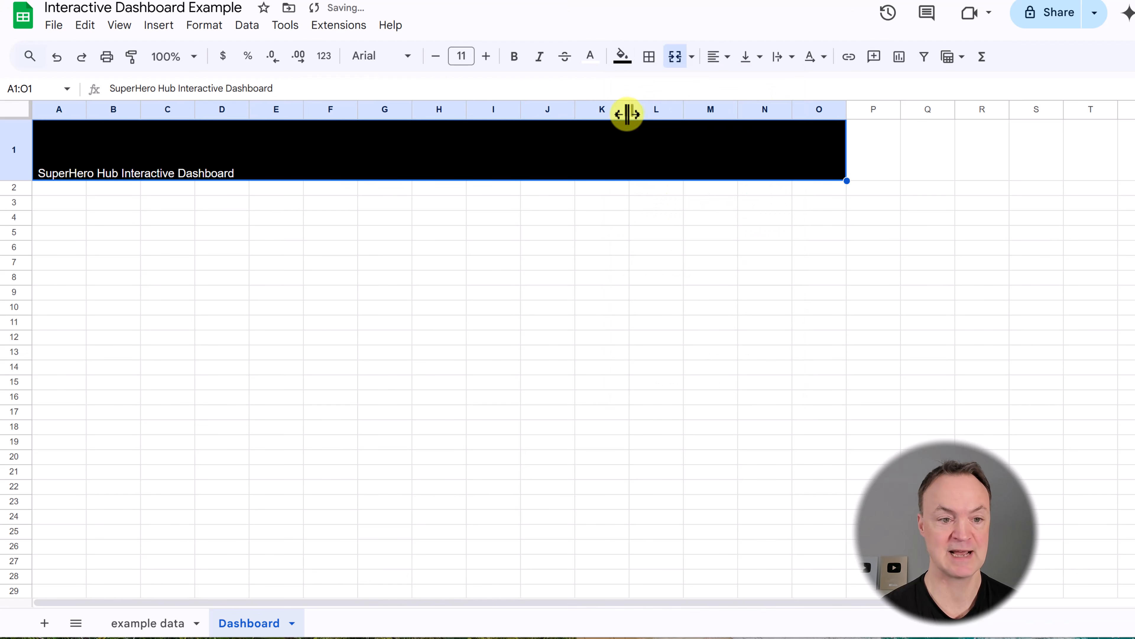
Step: Try a font size of 40 for the dashboard title
left_click(461, 56)
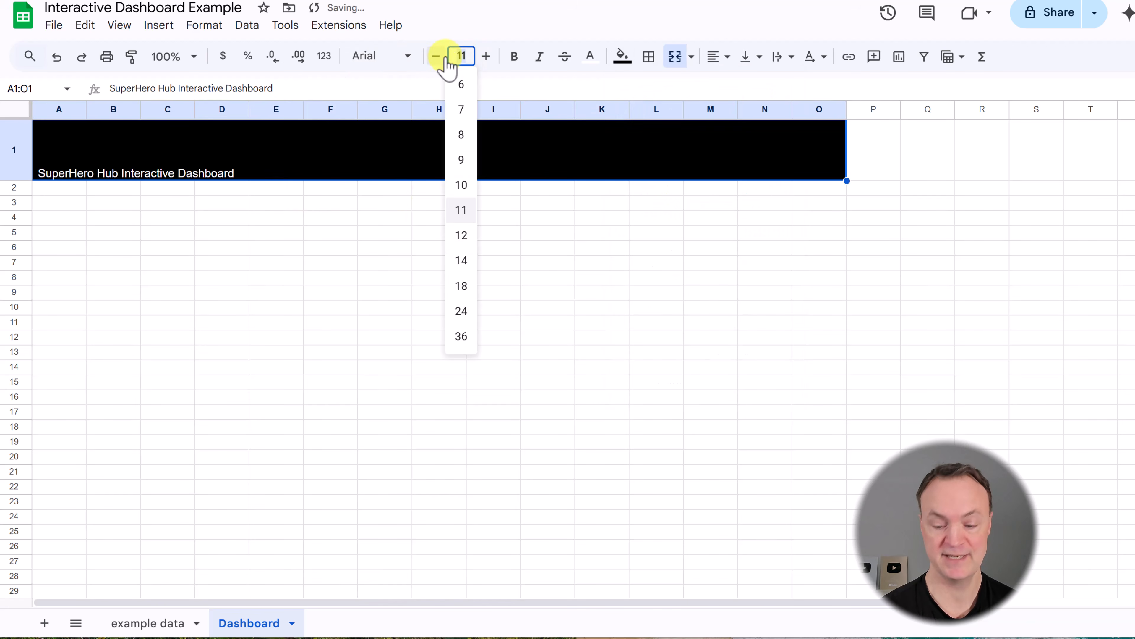
type("40")
key("Return")
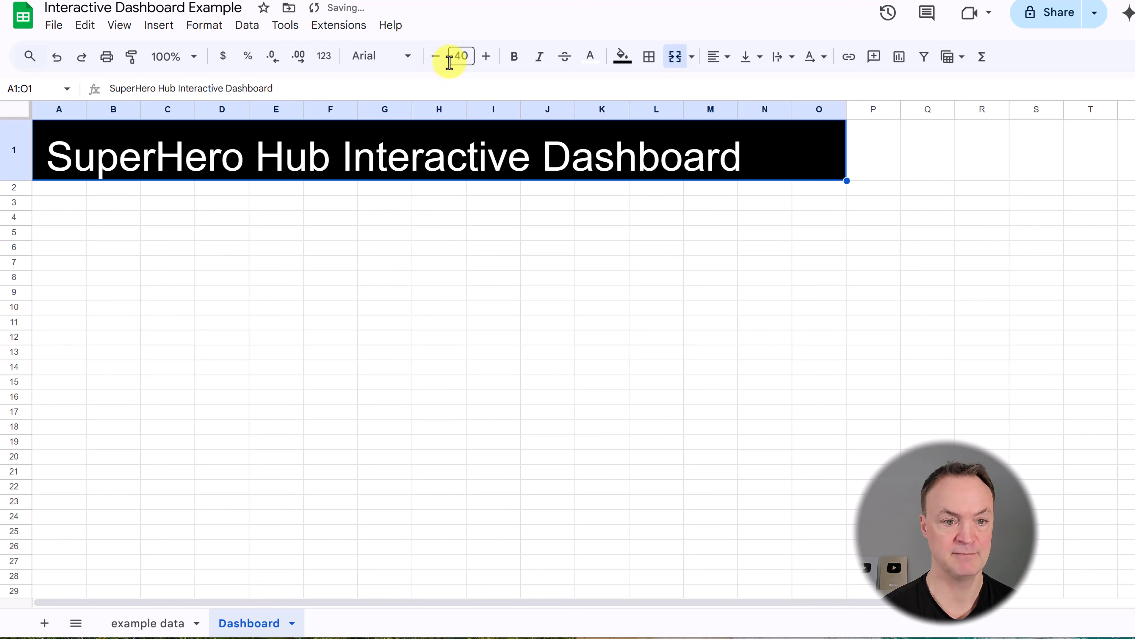
Step: Set the dashboard title's font size to 35 and make it bold
left_click(459, 57)
type("35")
key("Return")
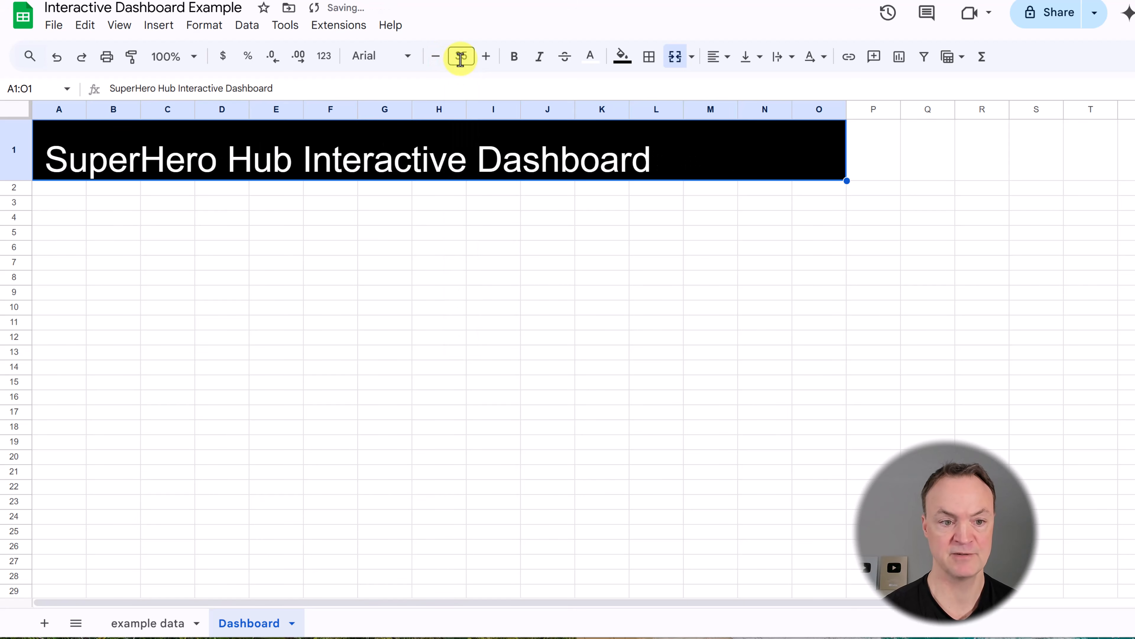
left_click(520, 64)
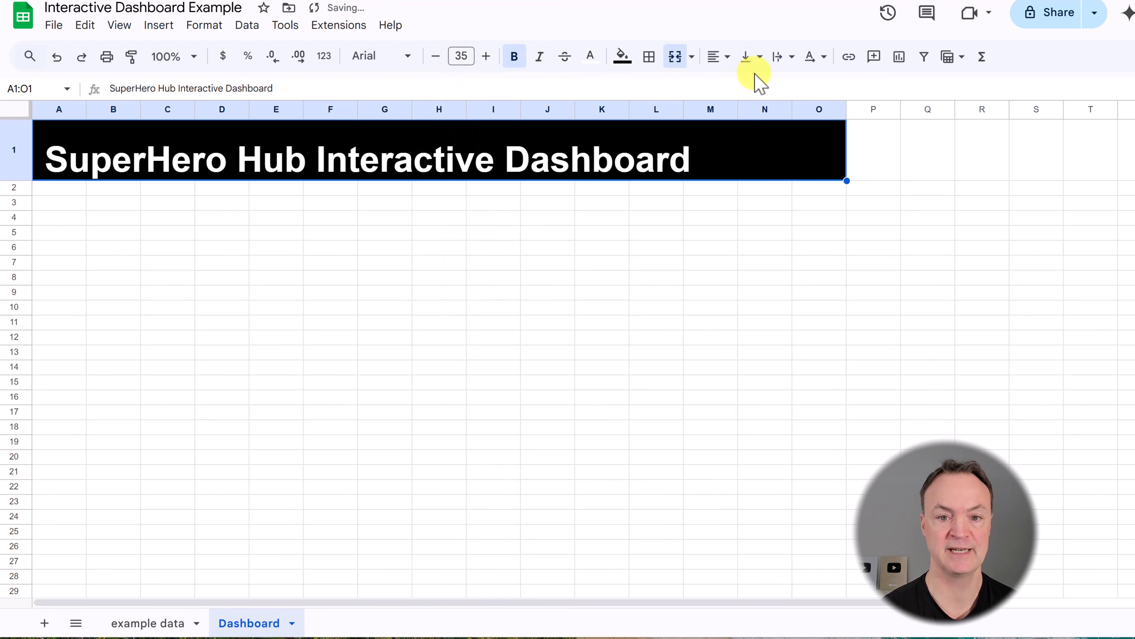
Step: Center the title horizontally across the merged cell and make row 1 slightly shorter
left_click(719, 58)
left_click(741, 88)
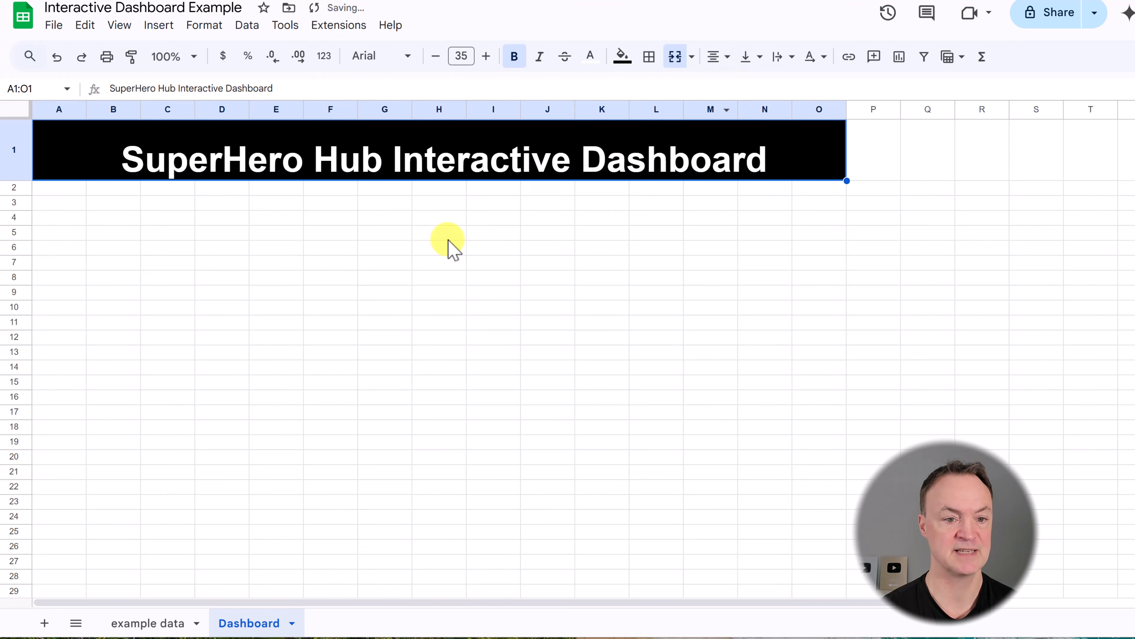
left_click(388, 230)
left_click_drag(18, 181, 13, 174)
left_click(117, 217)
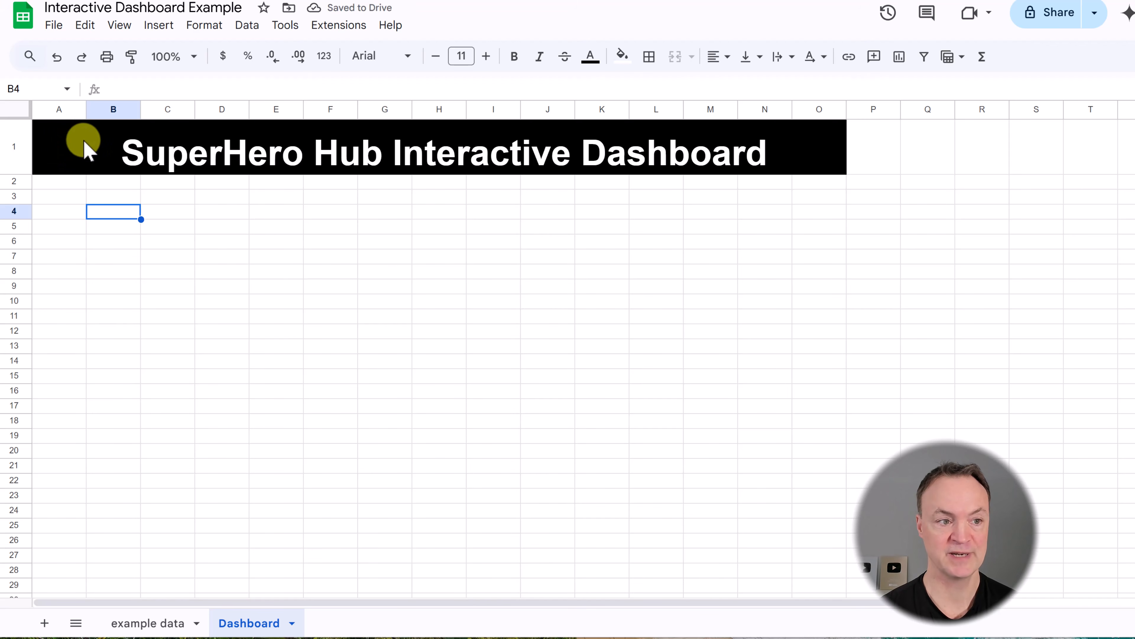
Step: Insert the image file Superhero Hub.png over the cells of the Dashboard sheet
left_click(157, 26)
mouse_move(264, 278)
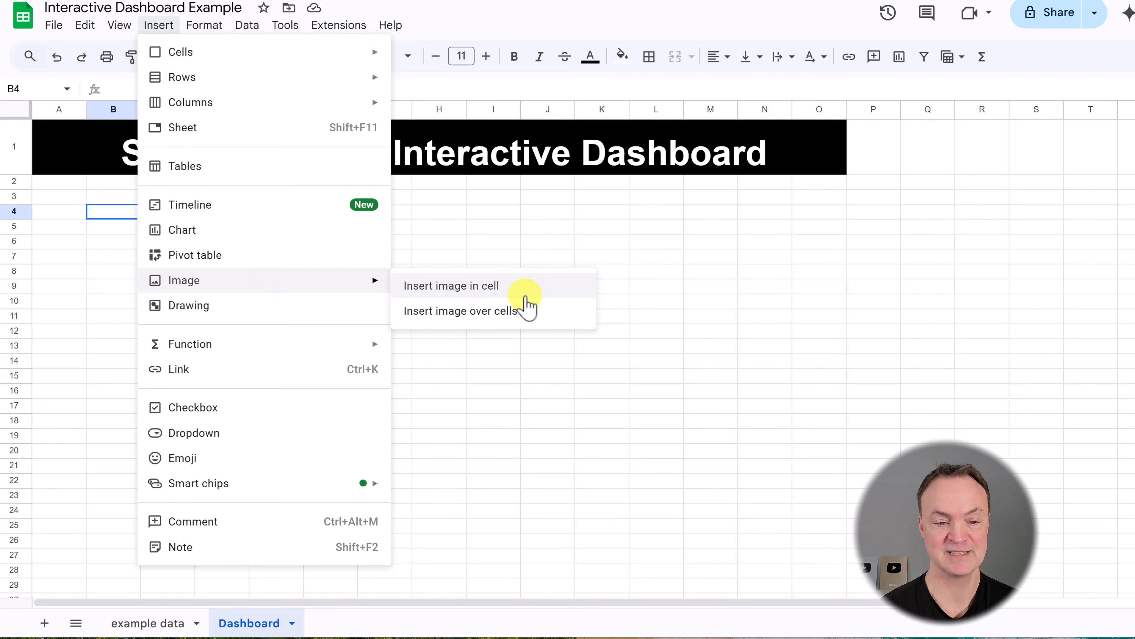
left_click(497, 318)
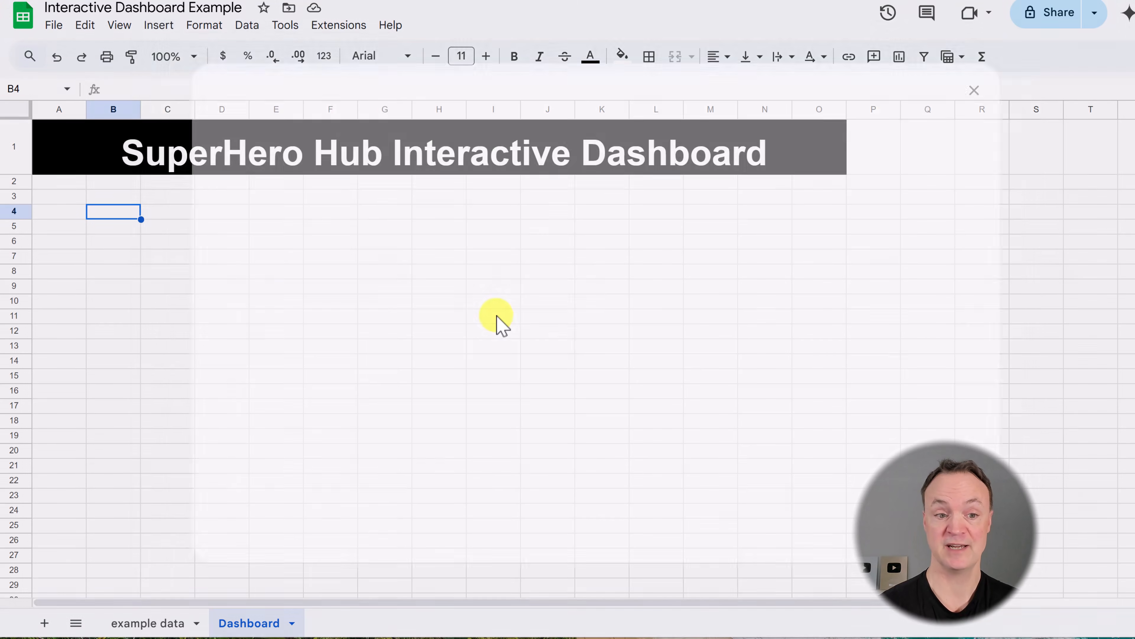
left_click(599, 414)
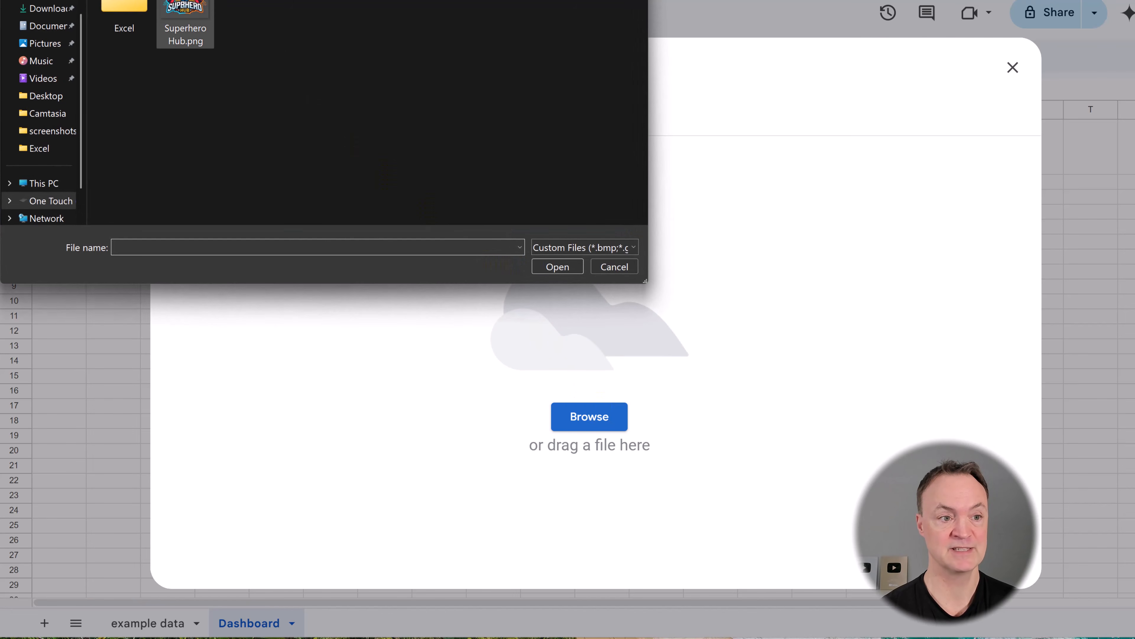
double_click(185, 20)
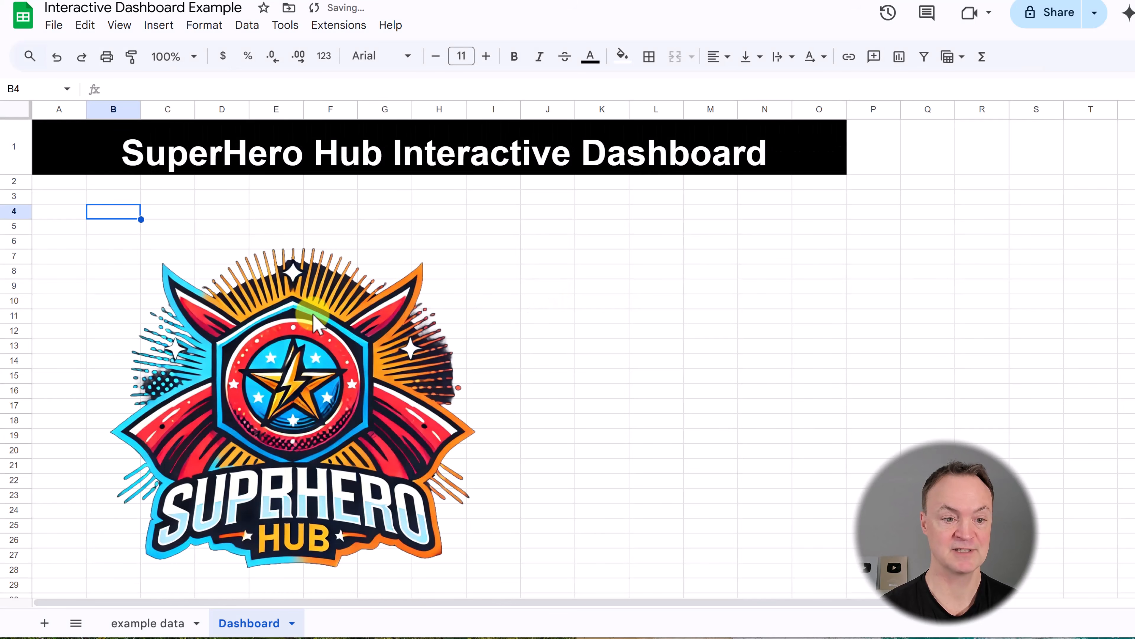
Step: Shrink the logo to fit within row 1 and place it on the black banner before the title text
left_click(313, 320)
left_click_drag(481, 220, 88, 159)
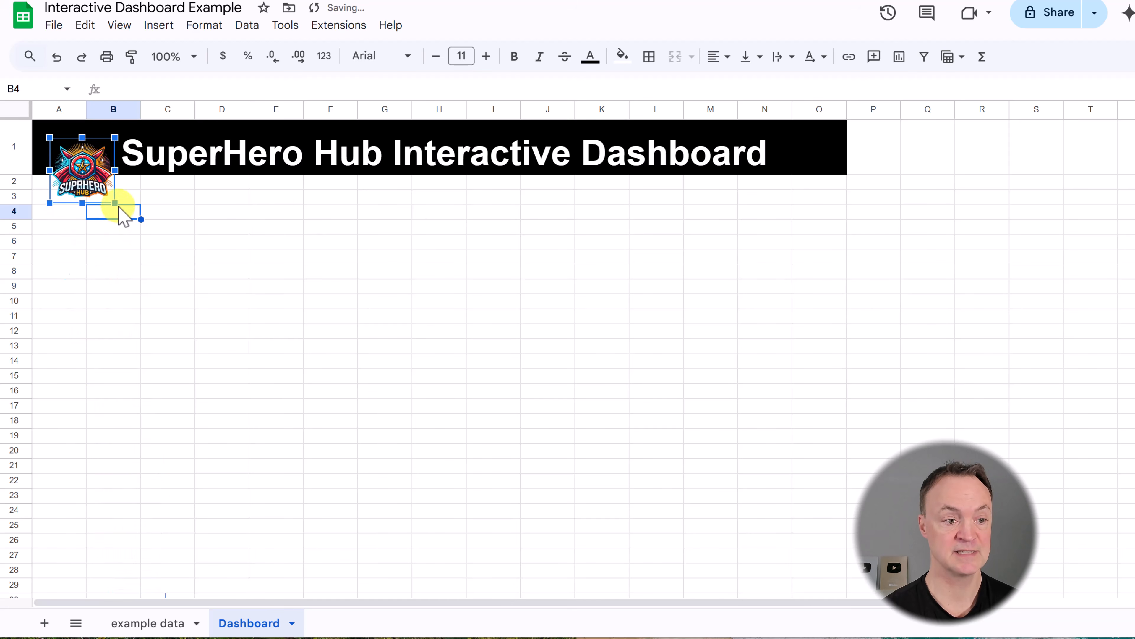
left_click_drag(115, 202, 80, 168)
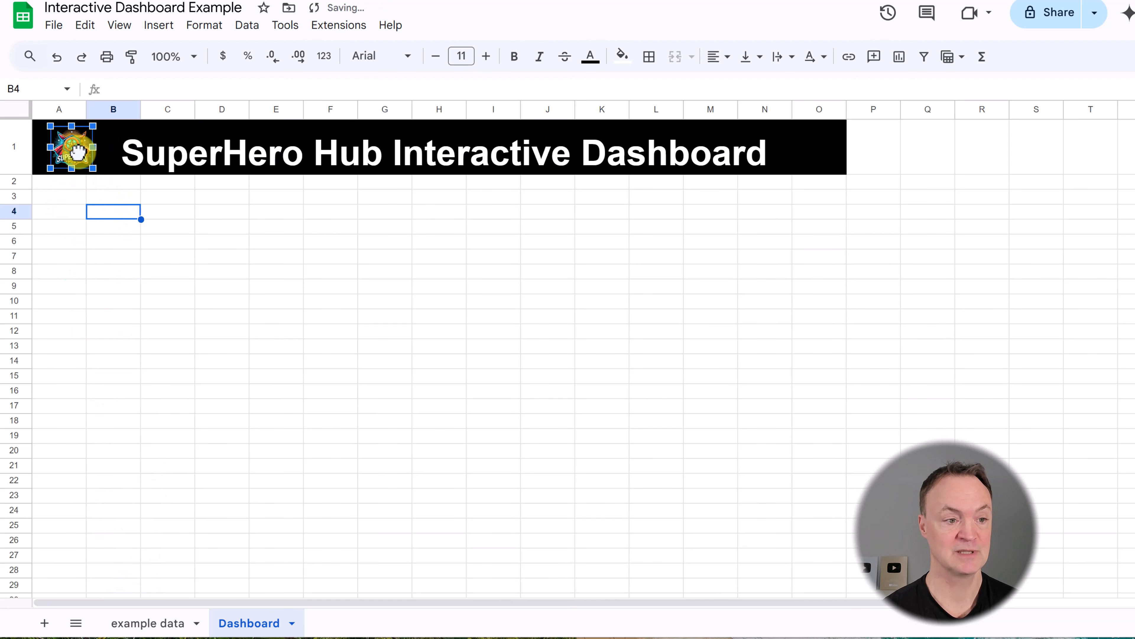
left_click(152, 266)
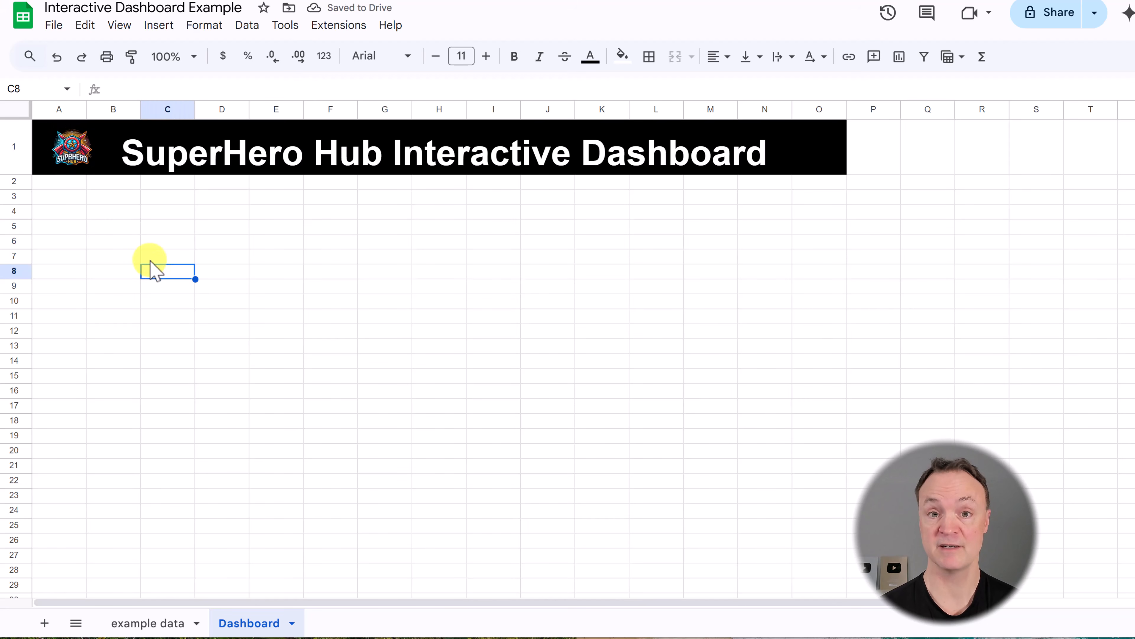
Step: Select cell C3 and add a slicer to the Dashboard sheet
key("Up")
key("Up")
key("Up")
key("Up")
key("Up")
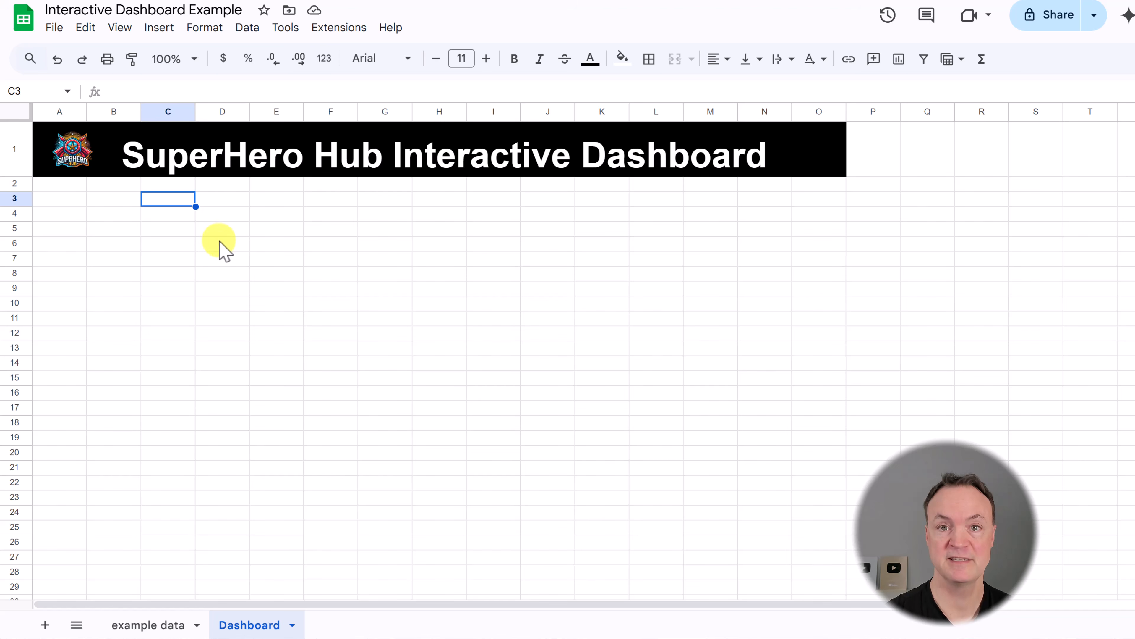
left_click(247, 28)
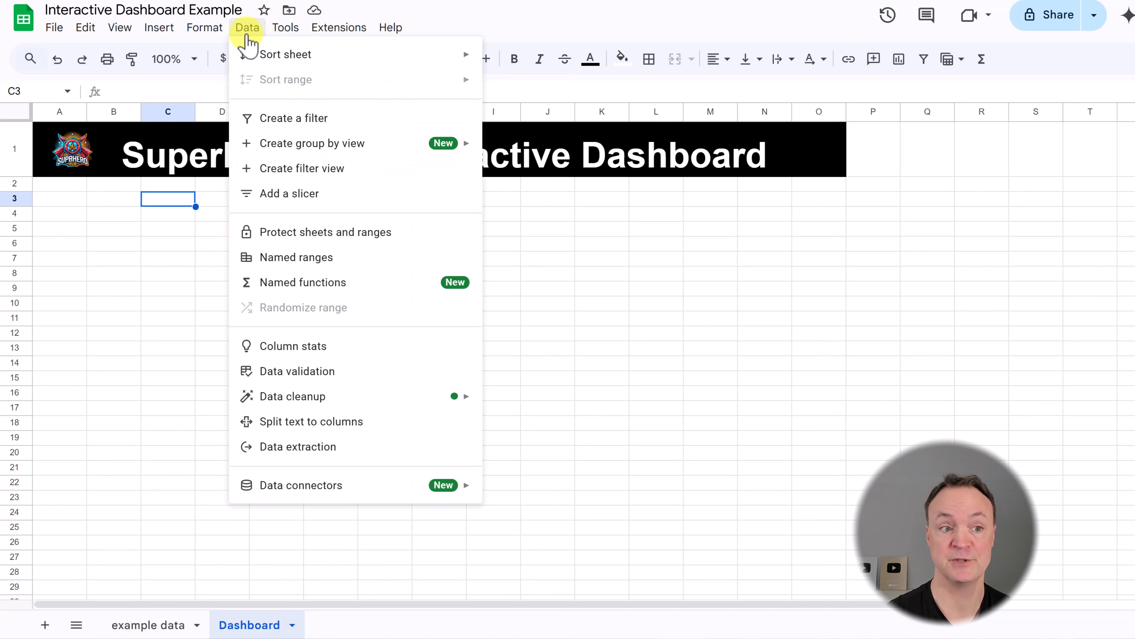
left_click(310, 210)
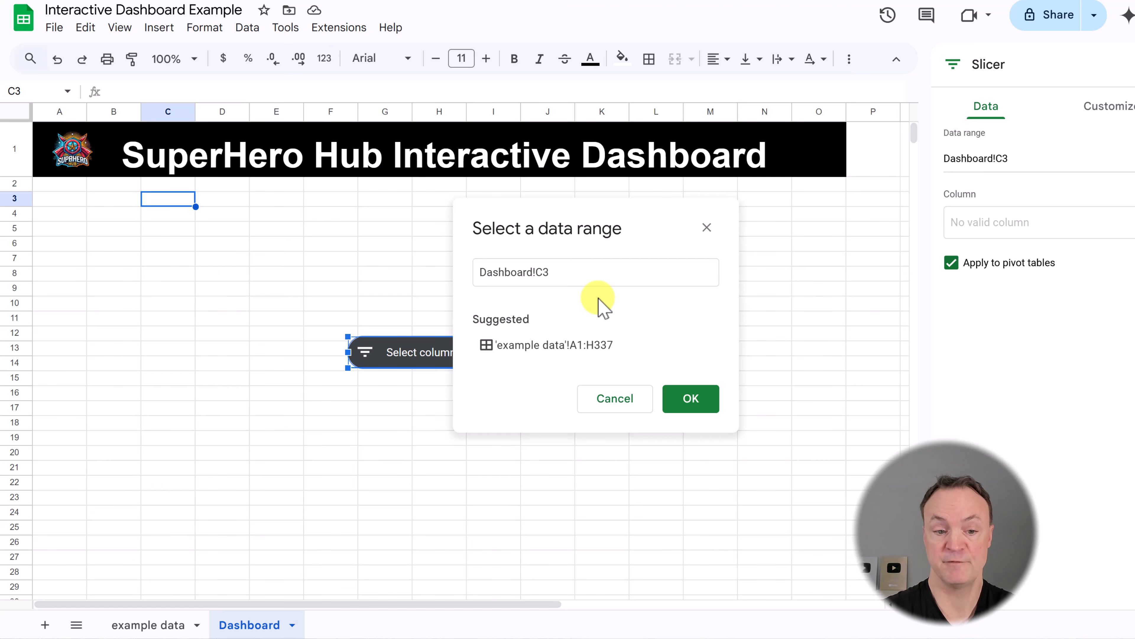
Step: Set the slicer's data range to 'example data'!A1:H337 and its filter column to Year
left_click(555, 272)
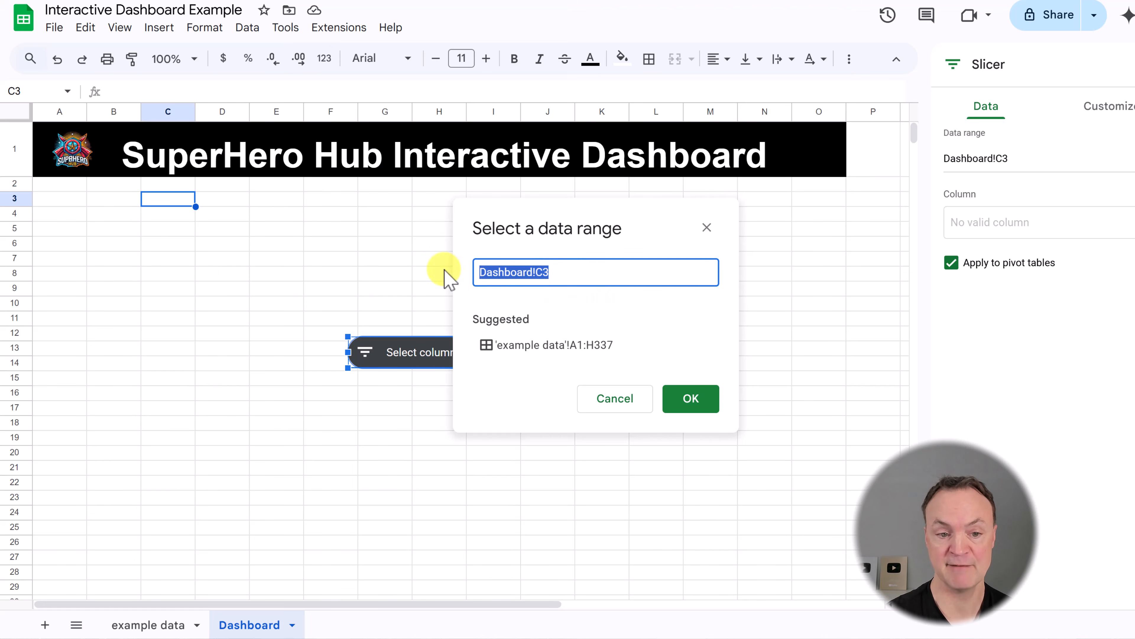
key("BackSpace")
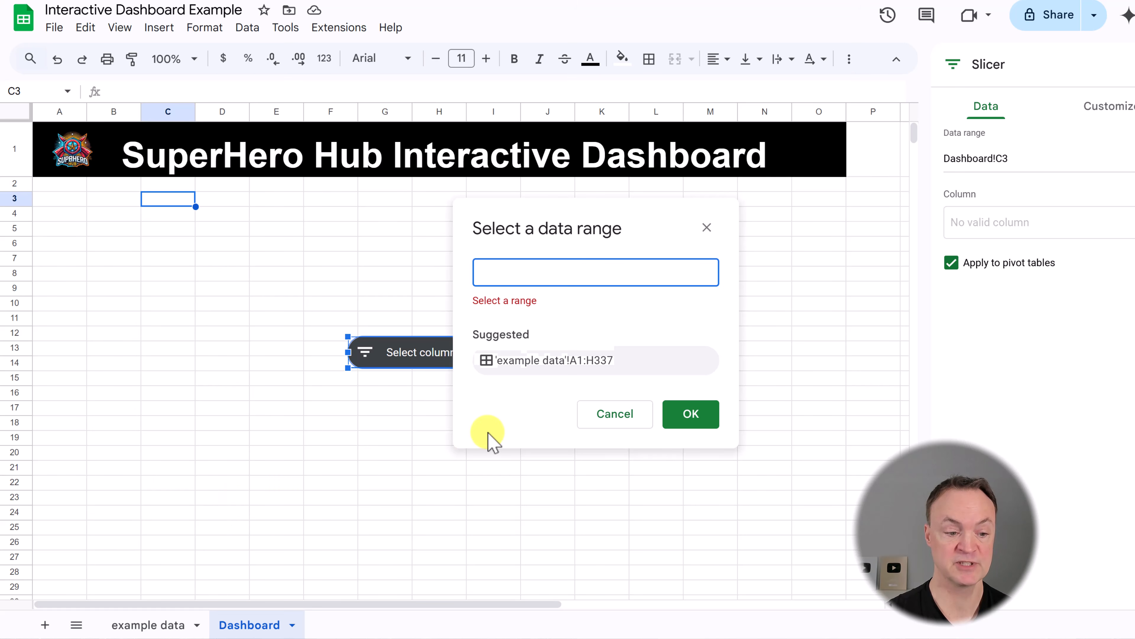
left_click(479, 418)
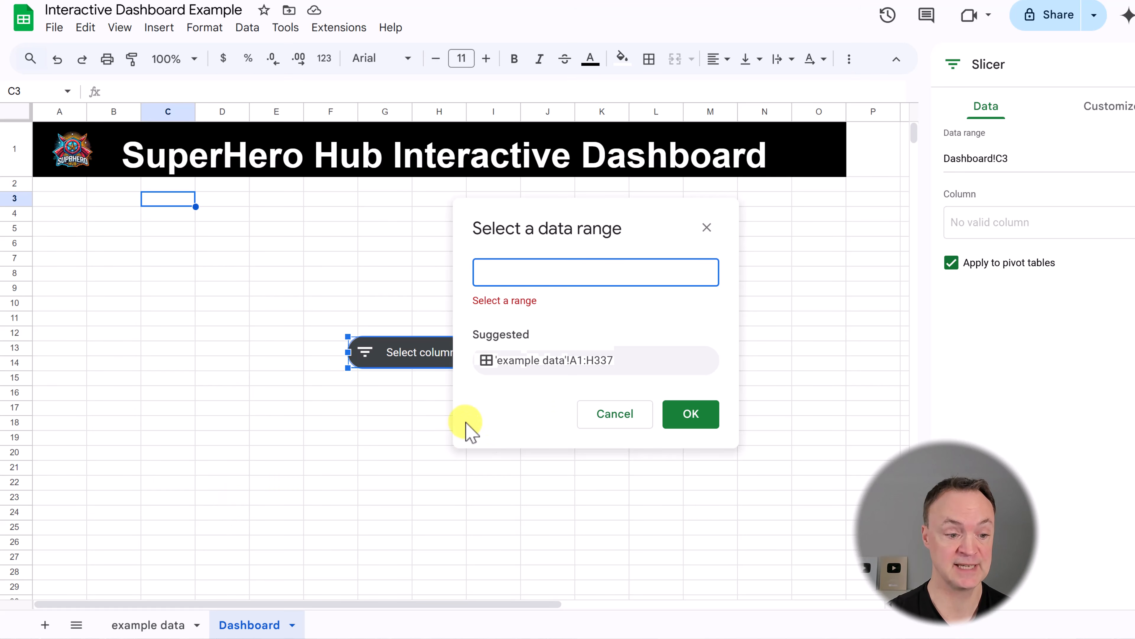
left_click(144, 626)
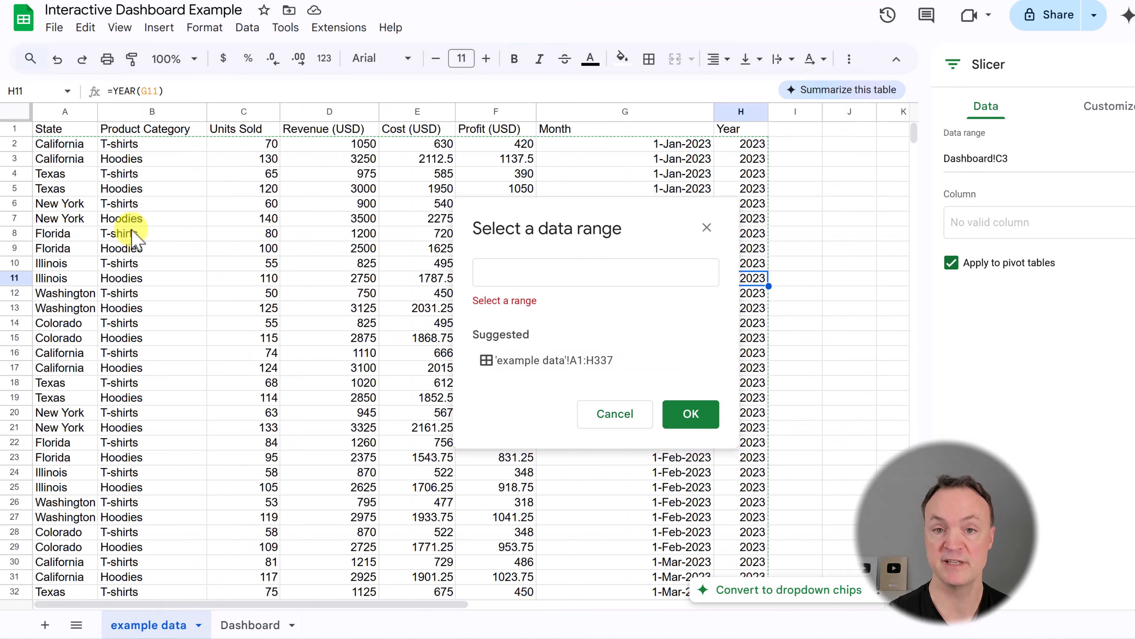
left_click(155, 203)
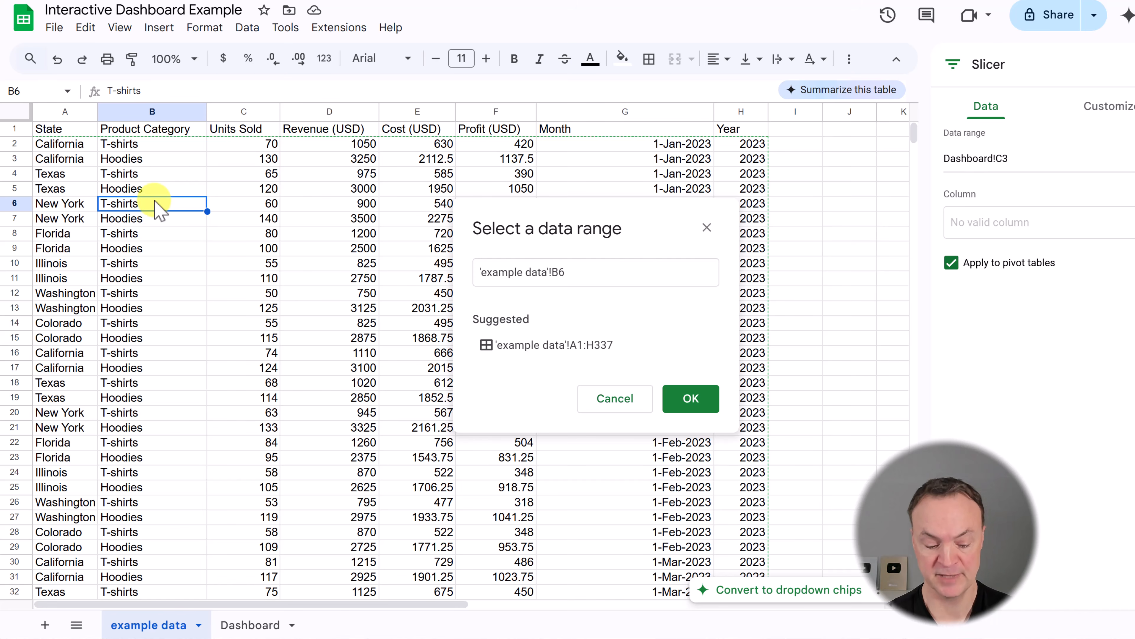
key("ctrl+a")
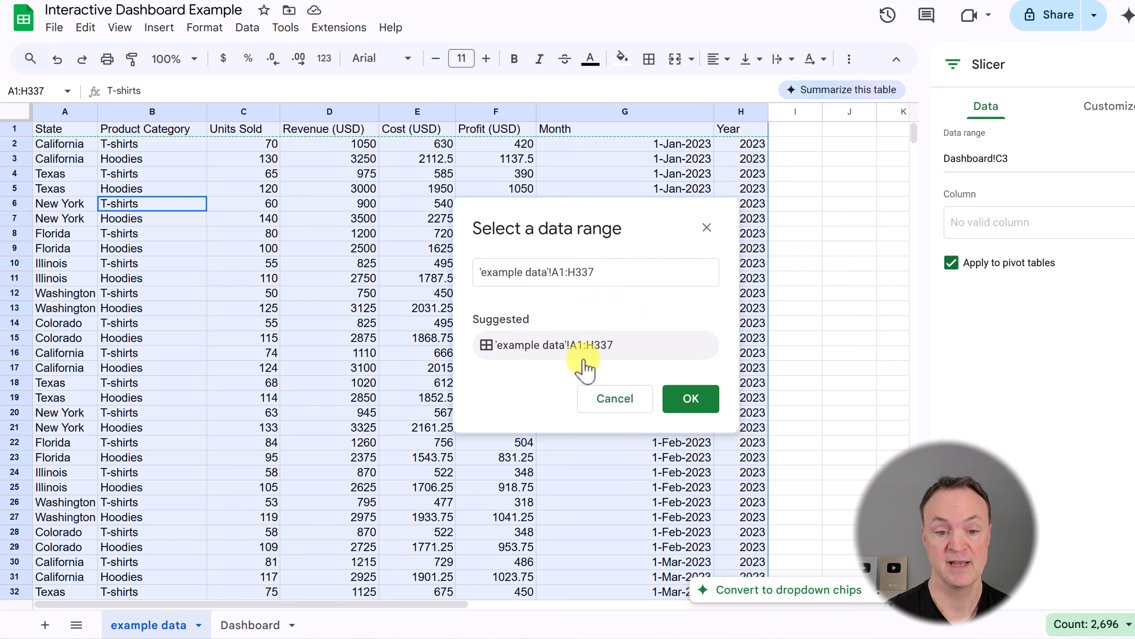
left_click(689, 400)
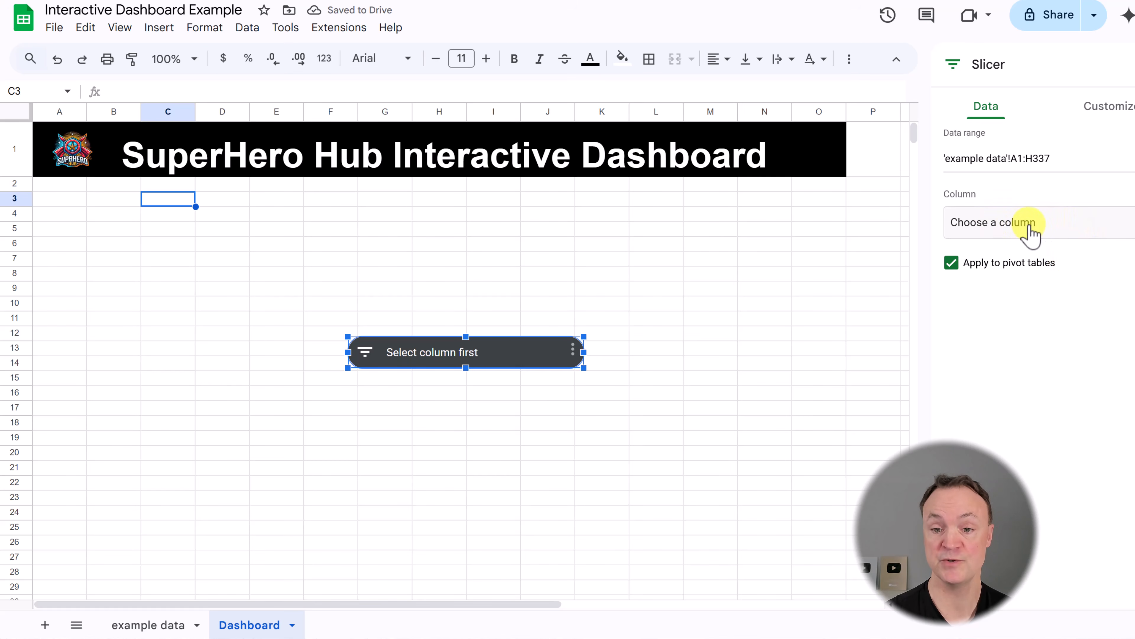
left_click(1112, 244)
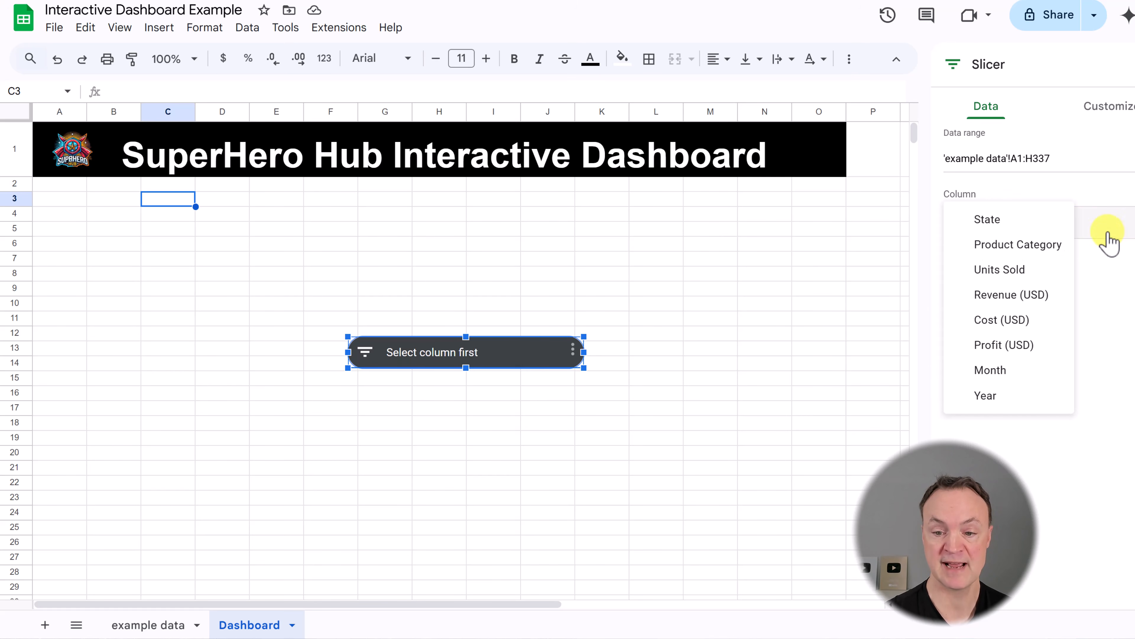
left_click(995, 397)
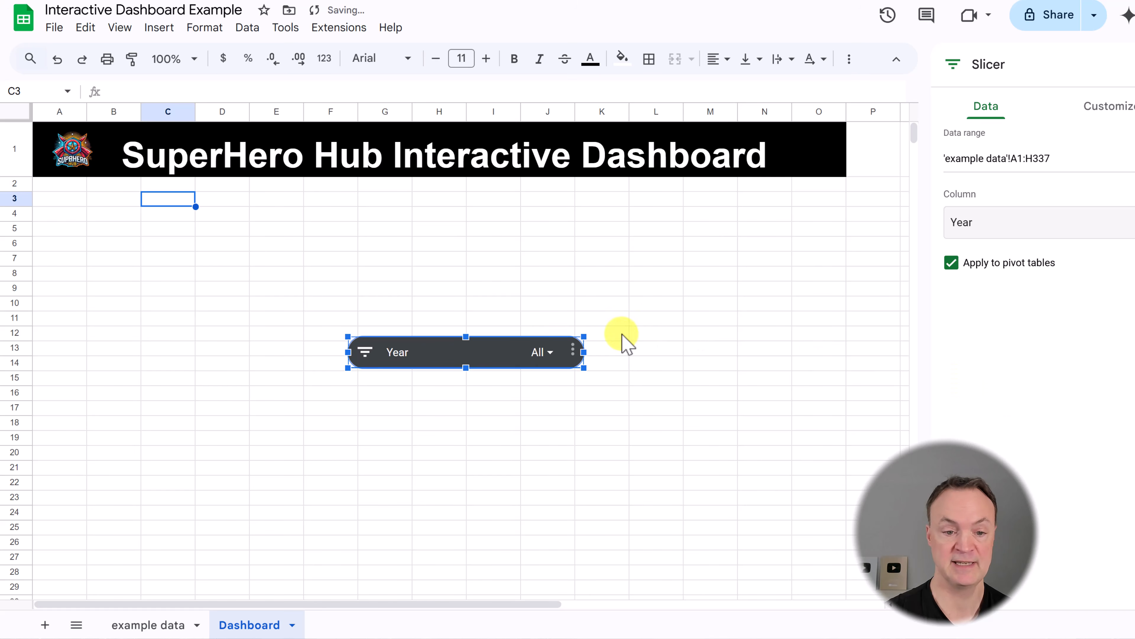
Step: Move the Year slicer to rows 3 and 4 under the logo and narrow it to span about columns A to C
left_click_drag(487, 336, 201, 199)
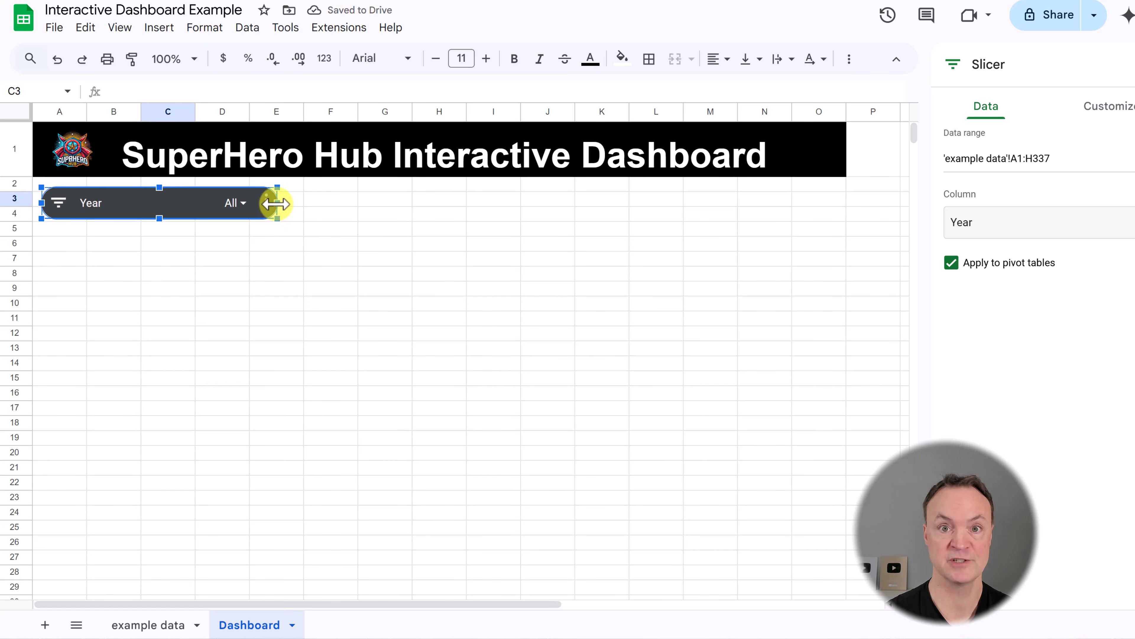
left_click_drag(276, 203, 203, 199)
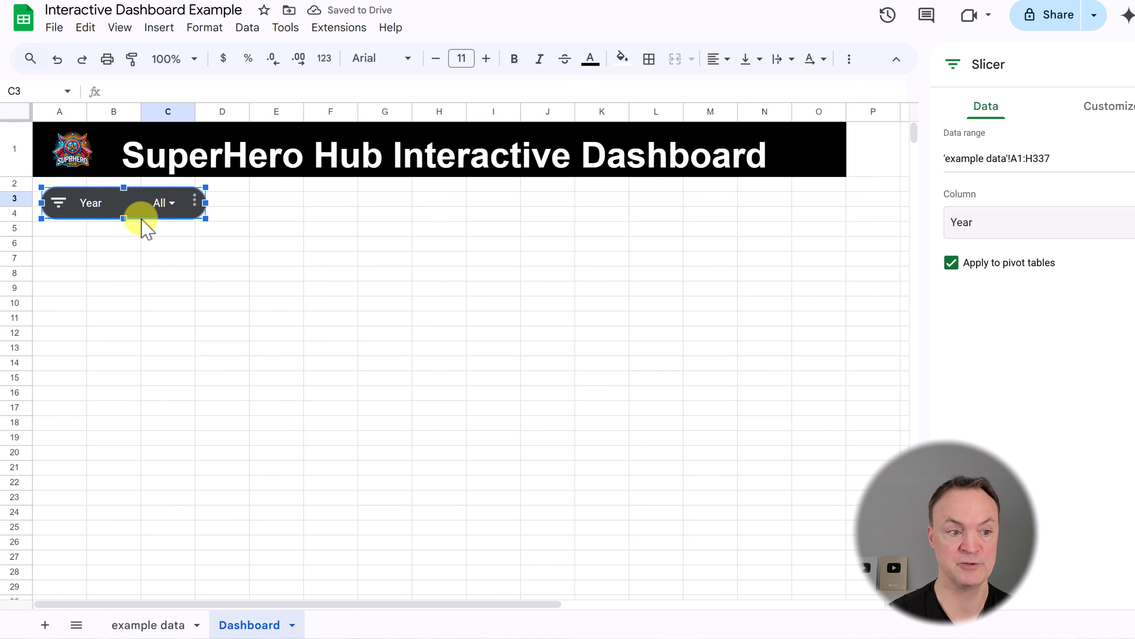
left_click(132, 251)
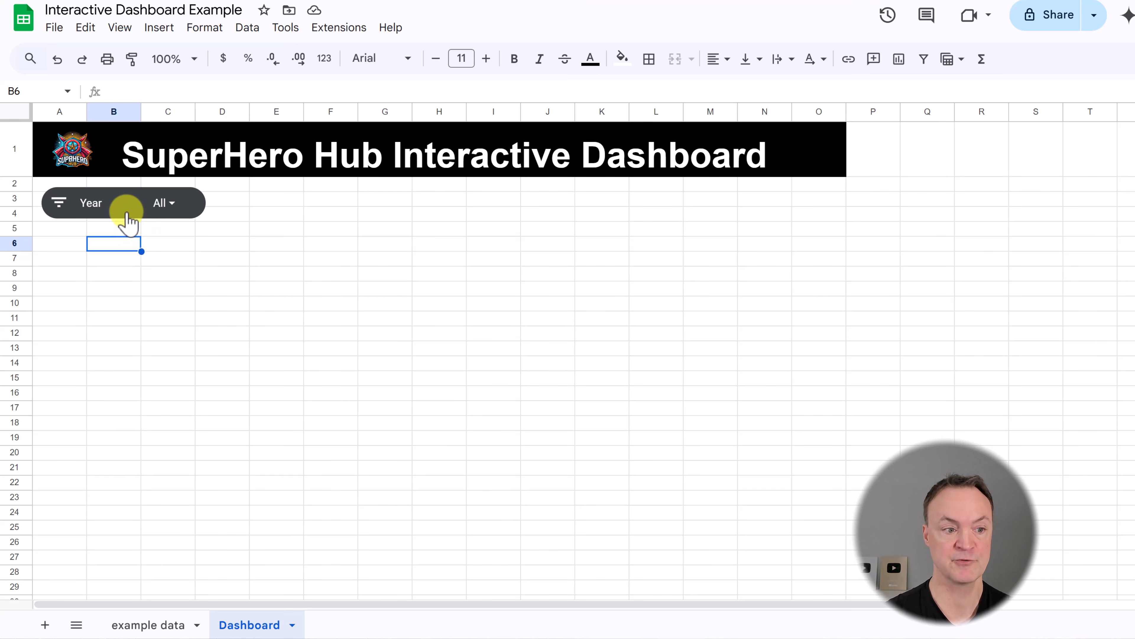
Step: Duplicate the Year slicer, placing the copy at about rows 7 and 8, and select the copy
left_click(128, 218)
left_click(194, 204)
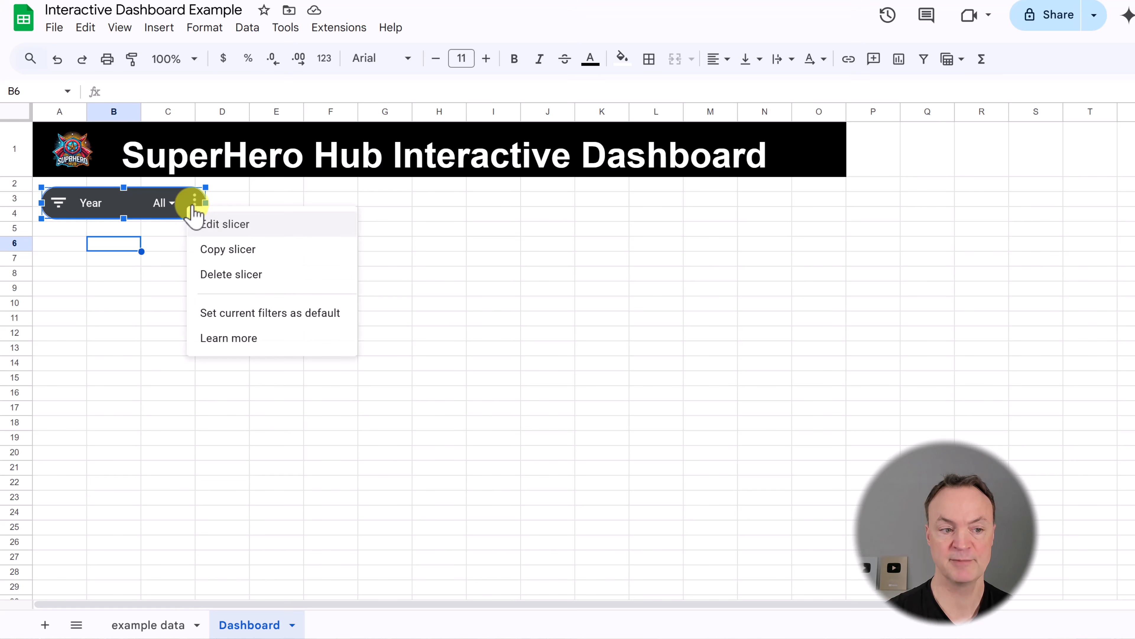
left_click(230, 250)
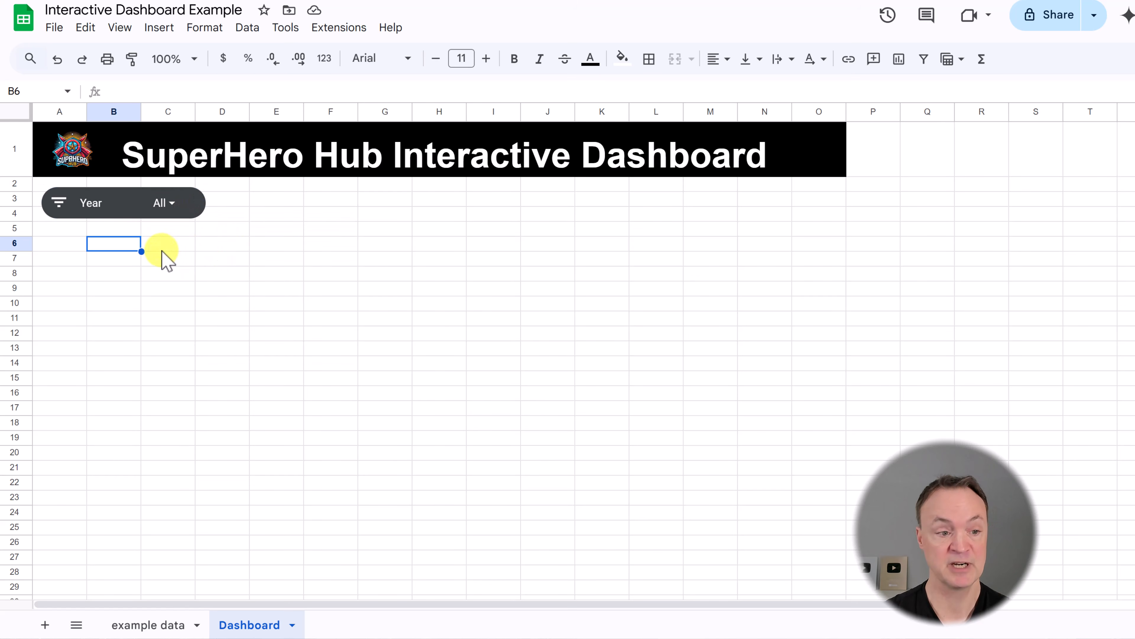
key("ctrl+v")
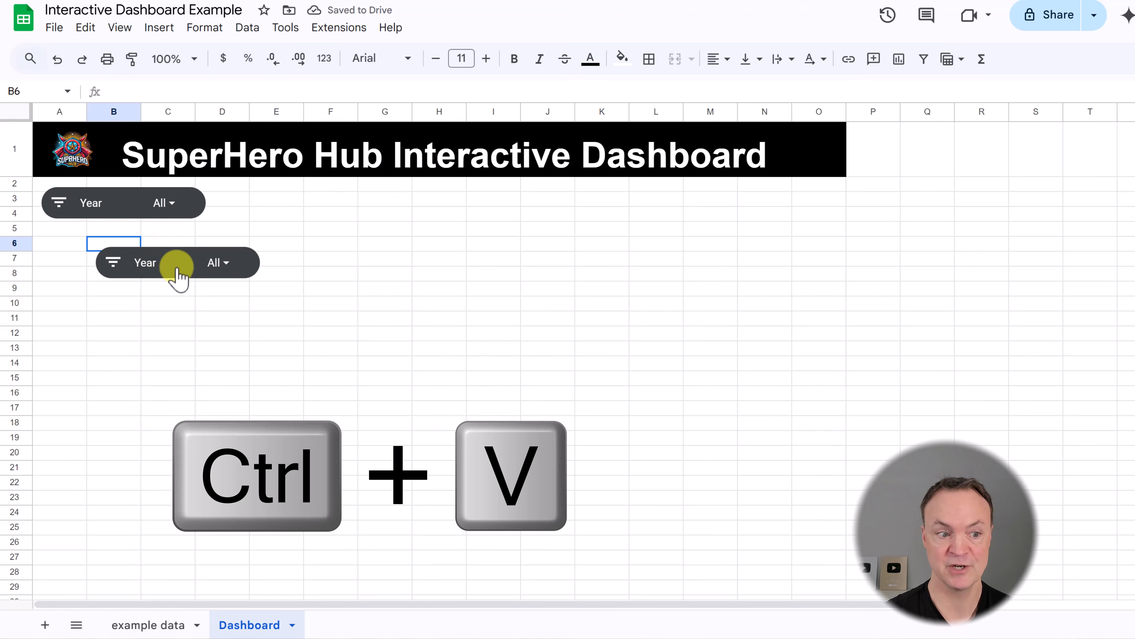
left_click(130, 259)
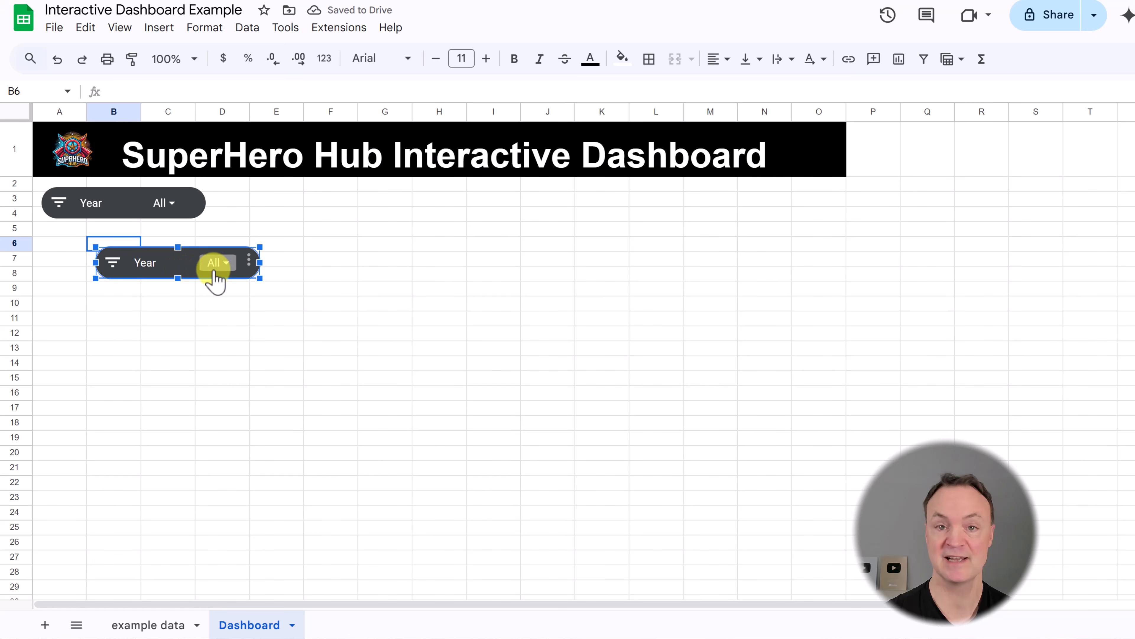
Step: Set the copied slicer's filter column to Product Category and move it directly beneath the Year slicer, at about rows 5 to 7
left_click(249, 263)
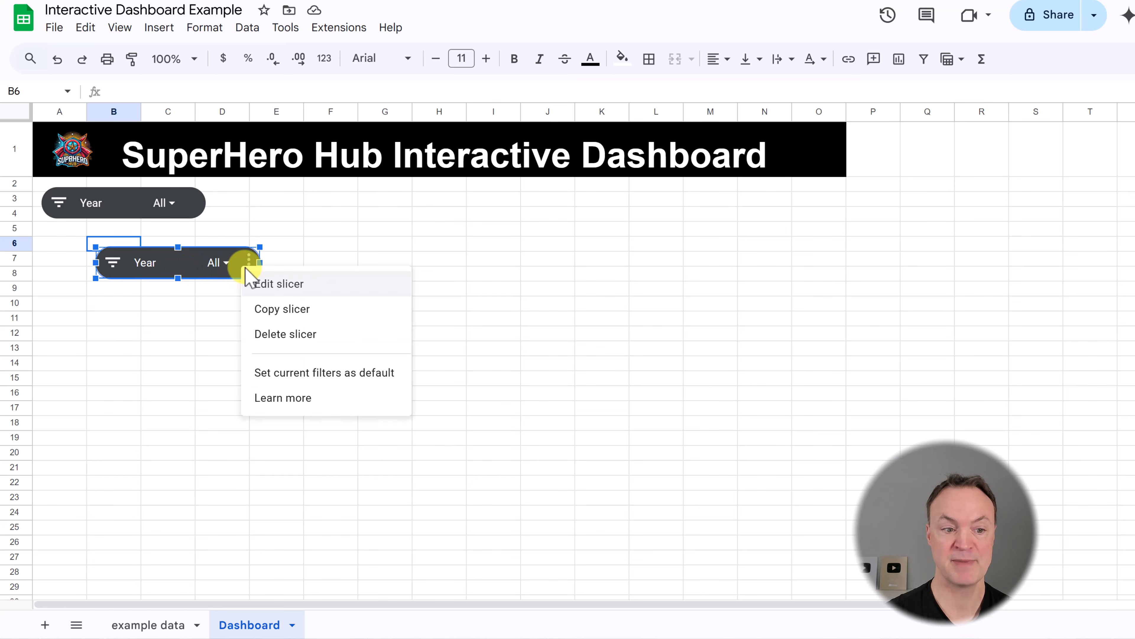
left_click(275, 287)
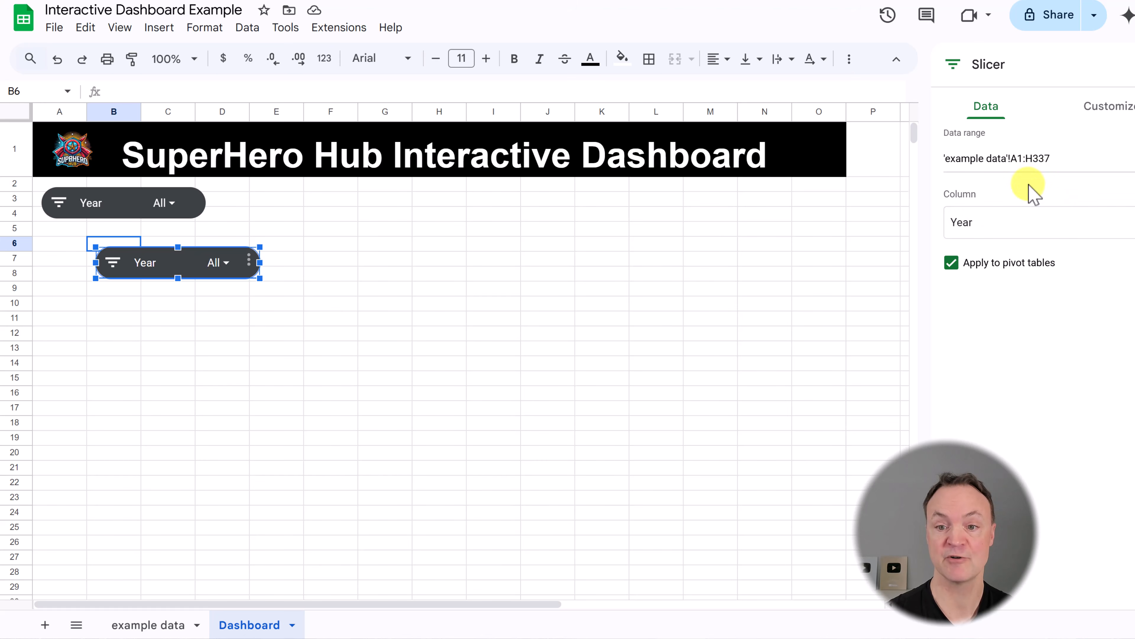
left_click(1031, 226)
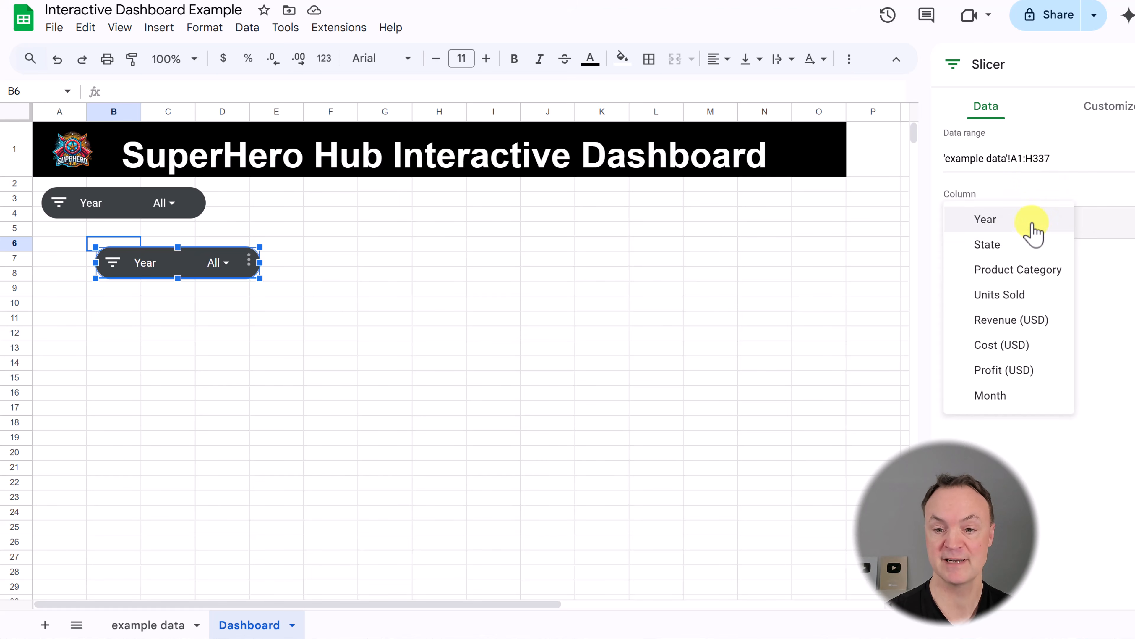
left_click(1022, 270)
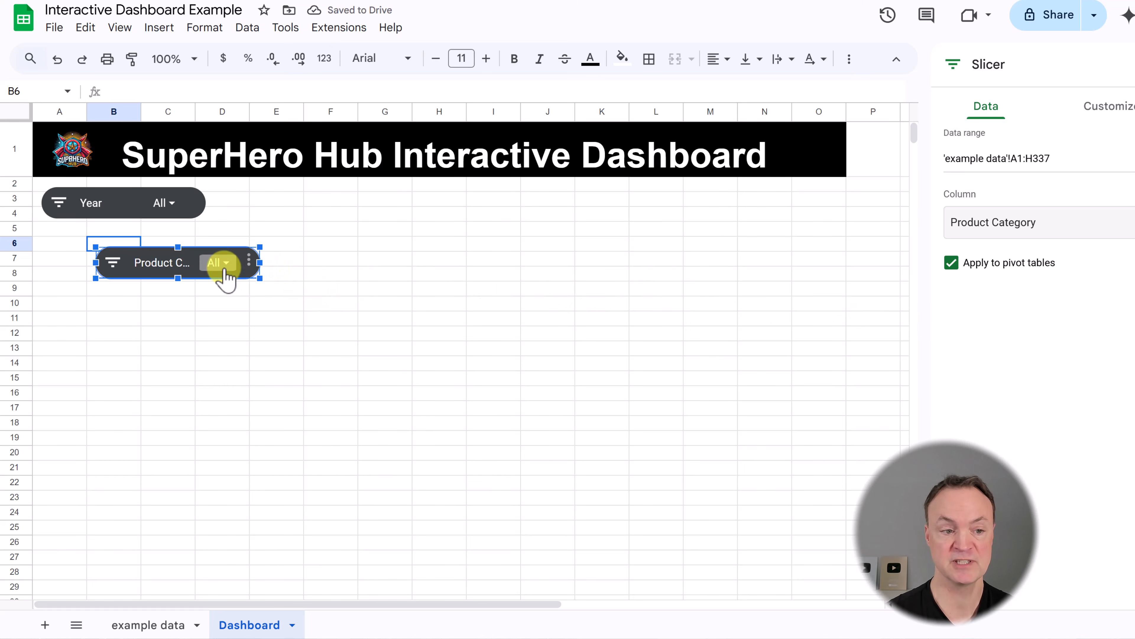
left_click_drag(143, 263, 94, 236)
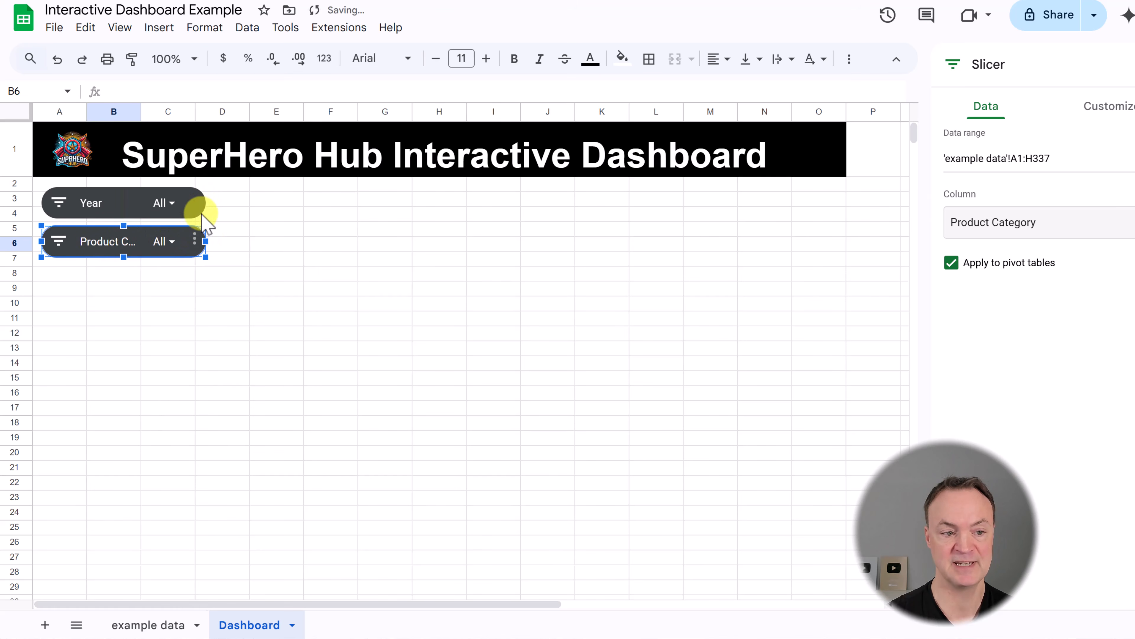
Step: Duplicate the Product Category slicer and place the copy directly beneath it, at about rows 8 and 9
left_click(219, 289)
left_click(94, 243)
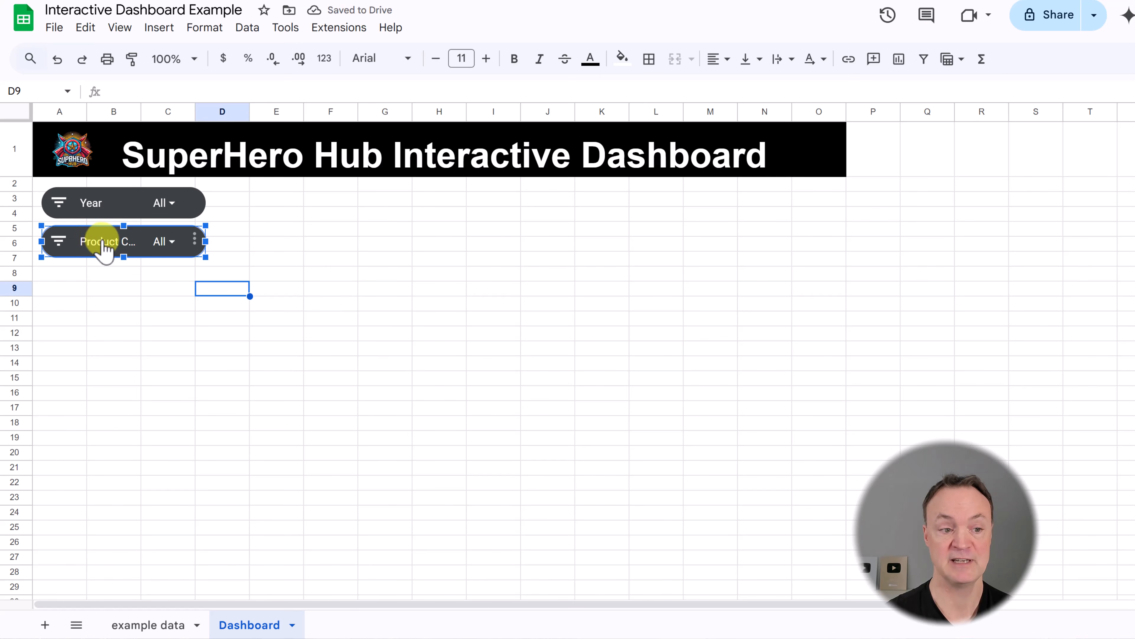
left_click(195, 239)
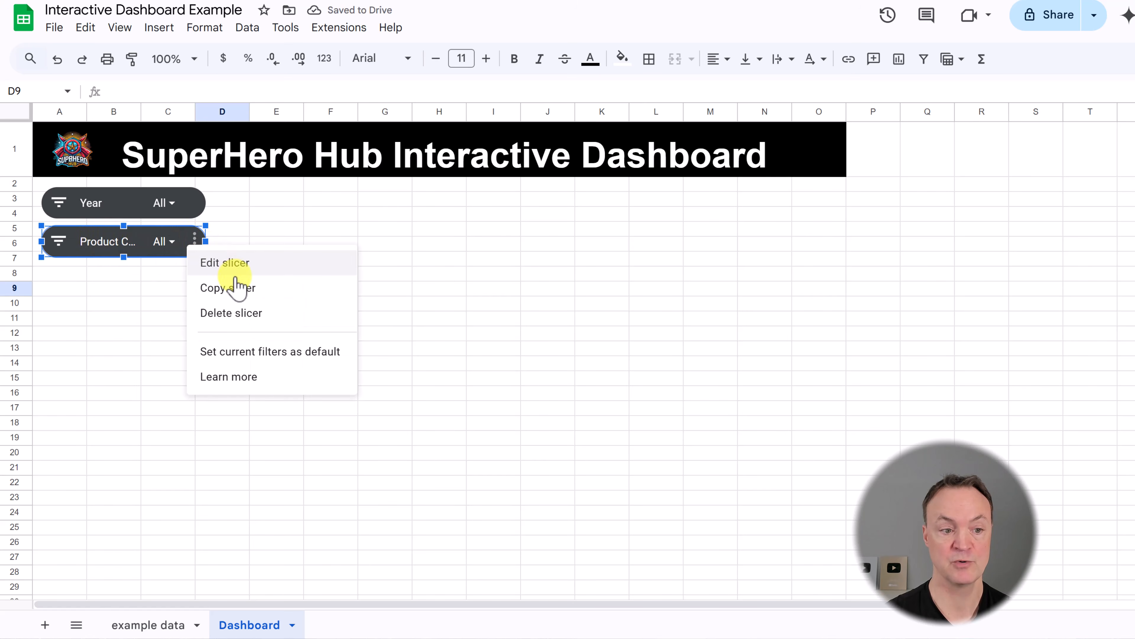
left_click(241, 288)
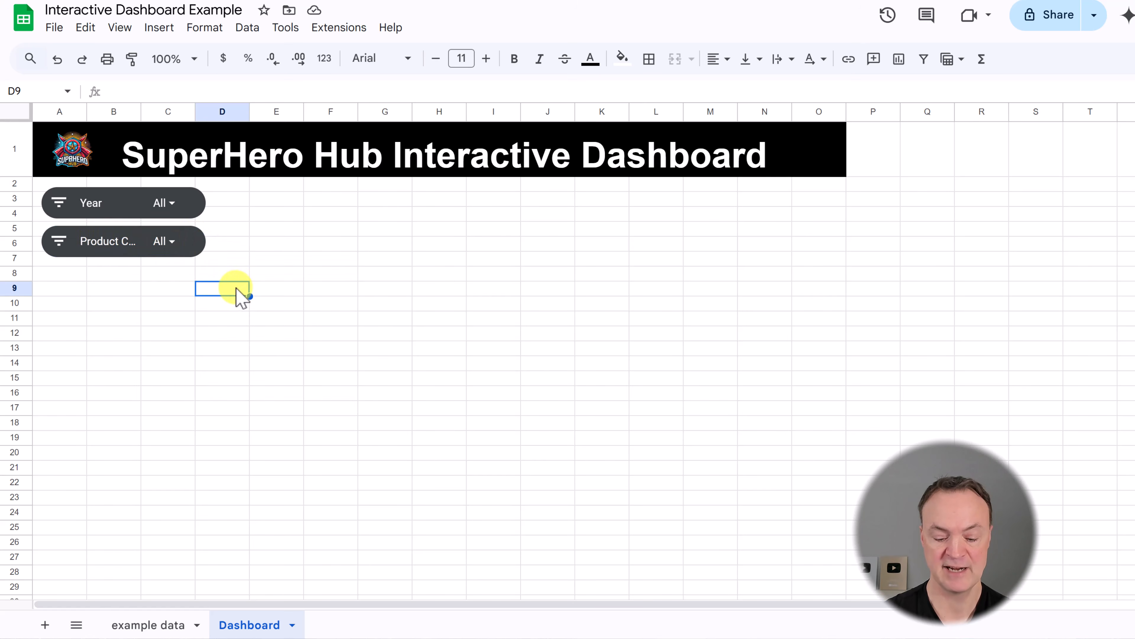
key("ctrl+v")
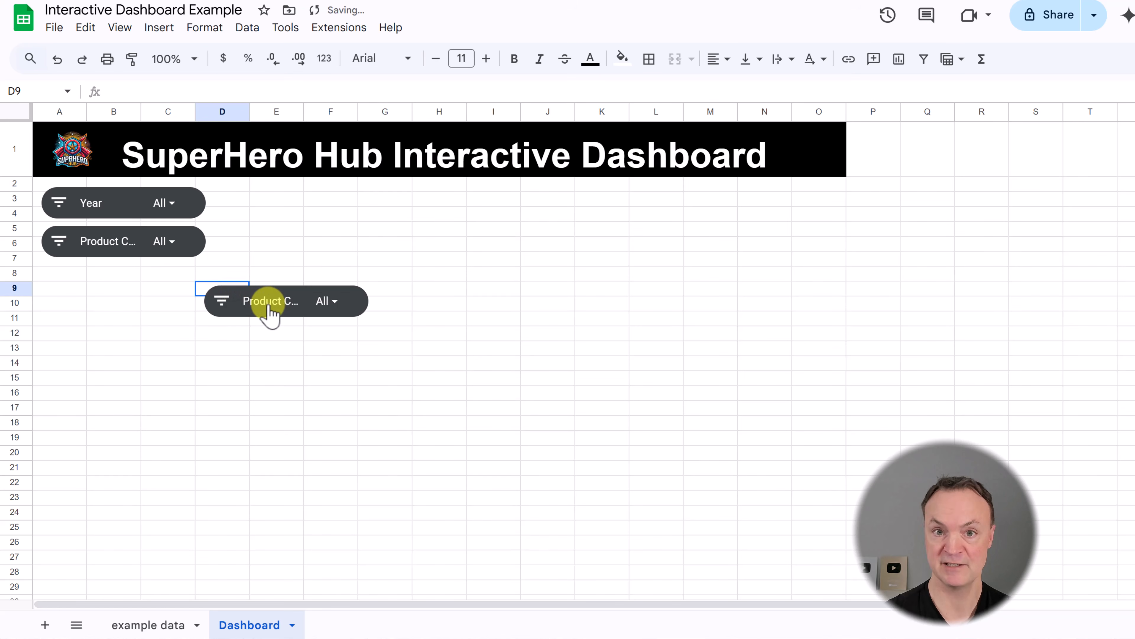
left_click(172, 304)
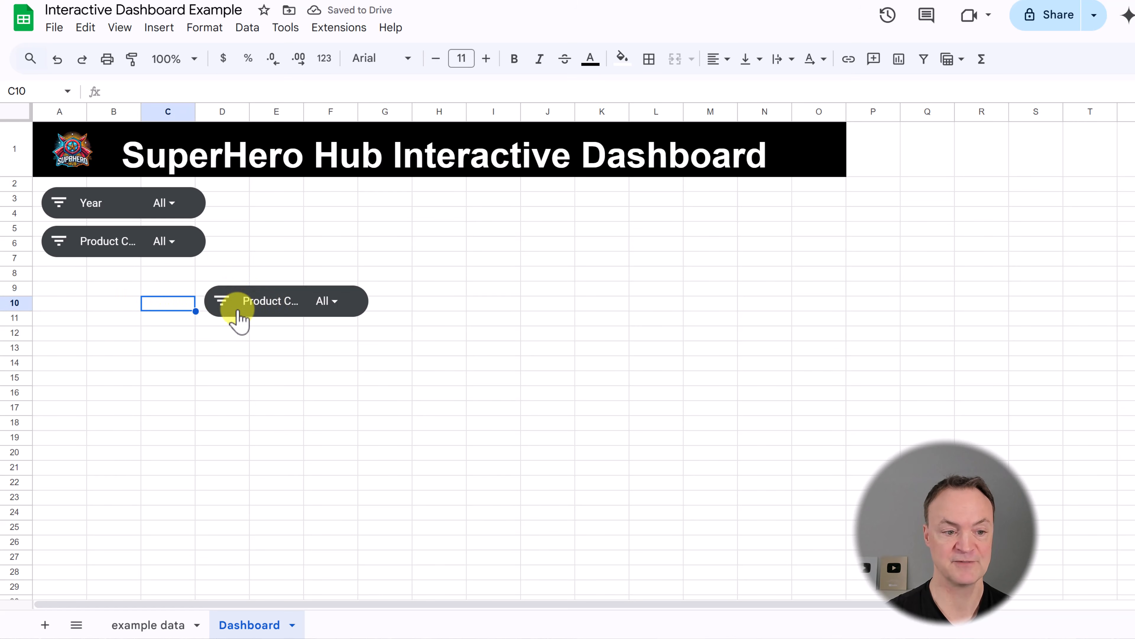
left_click_drag(239, 313, 69, 287)
Step: Set the third slicer's filter column to State and return to the sheet
left_click(195, 279)
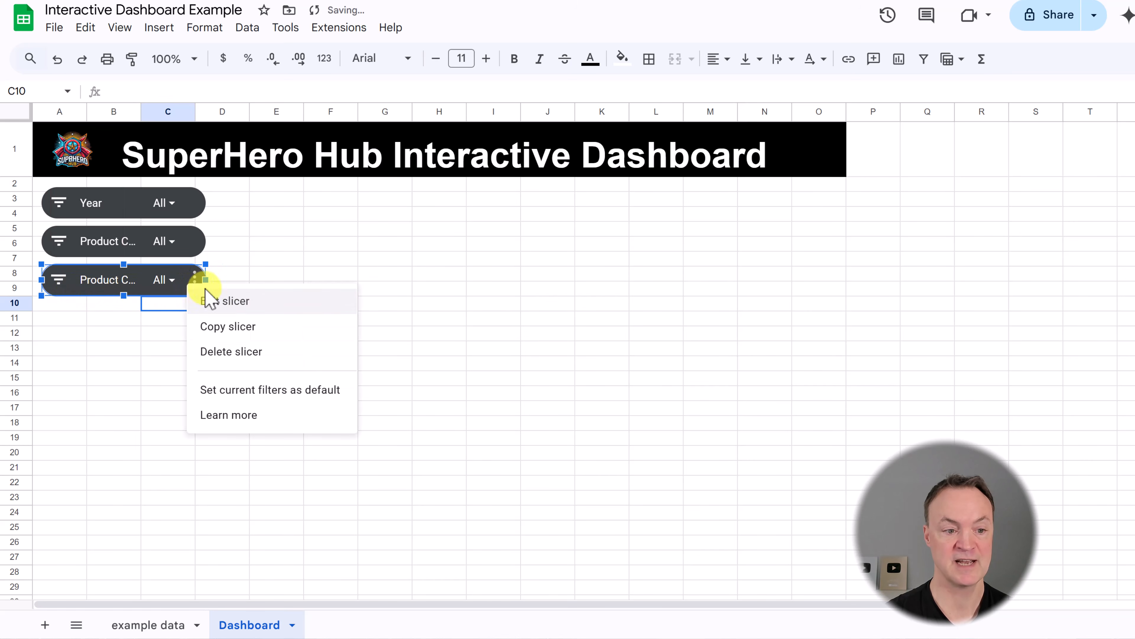
left_click(210, 300)
left_click(986, 221)
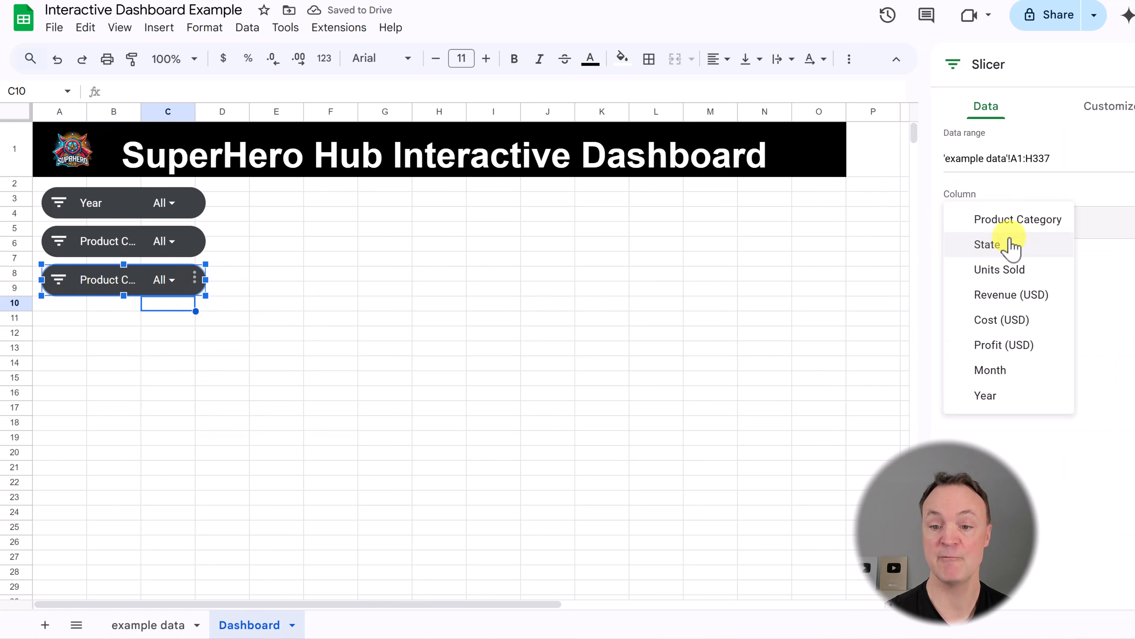
left_click(1012, 248)
left_click(1008, 236)
left_click(1002, 226)
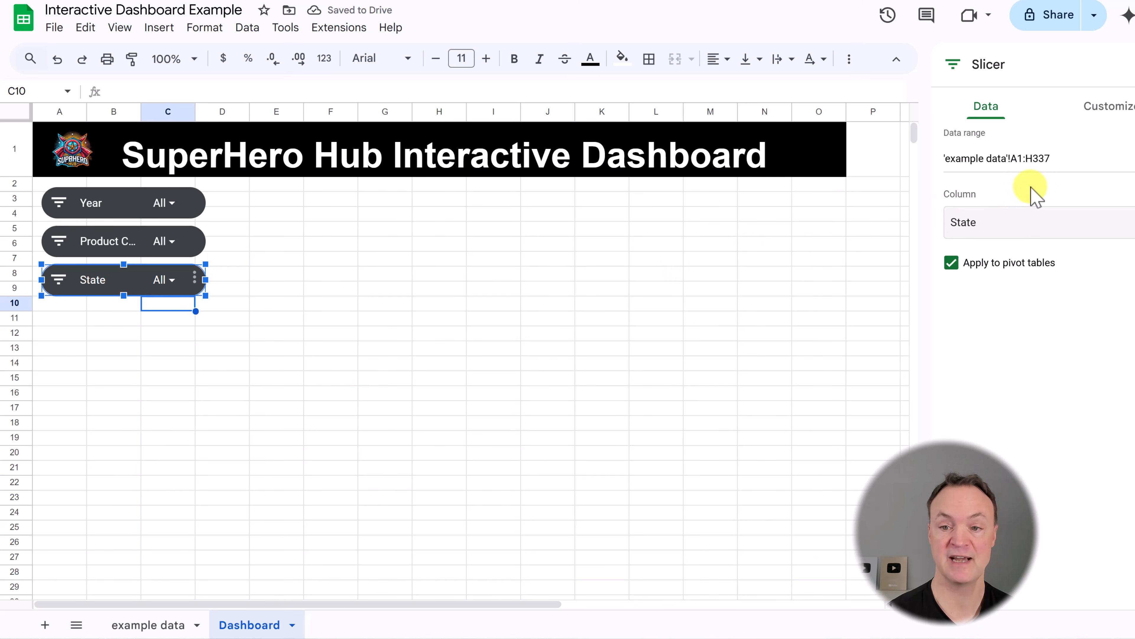
left_click(258, 289)
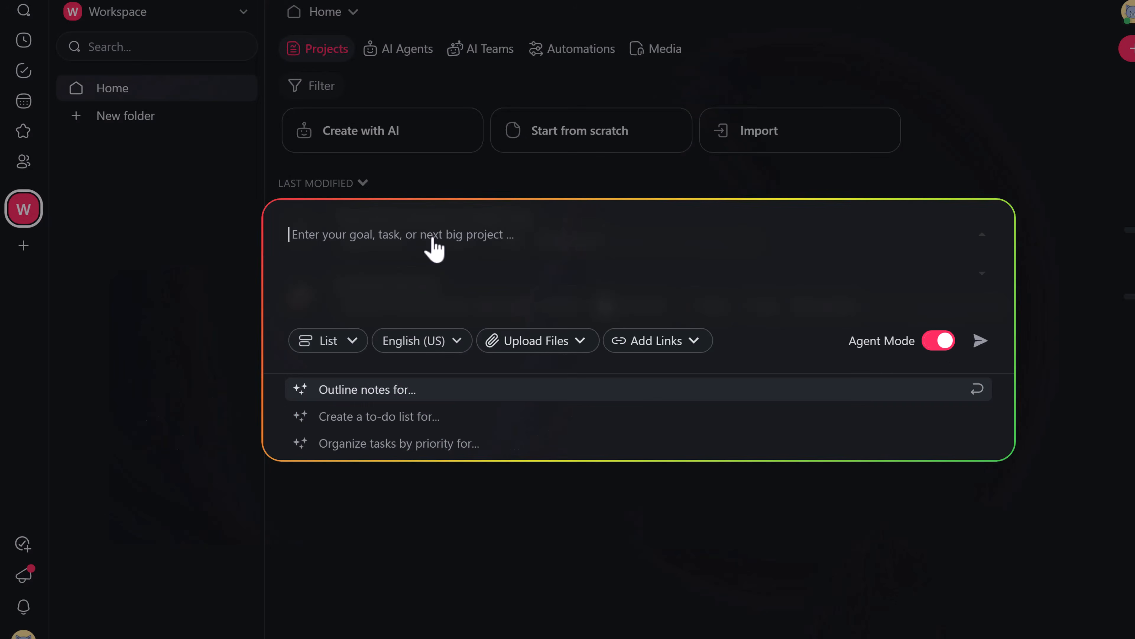
Step: Switch to Taskade, generate an AI project from the goal "I want to create and grow a YouTube channel", and look through its milestones
type("I want to create and grow a YouTube channel")
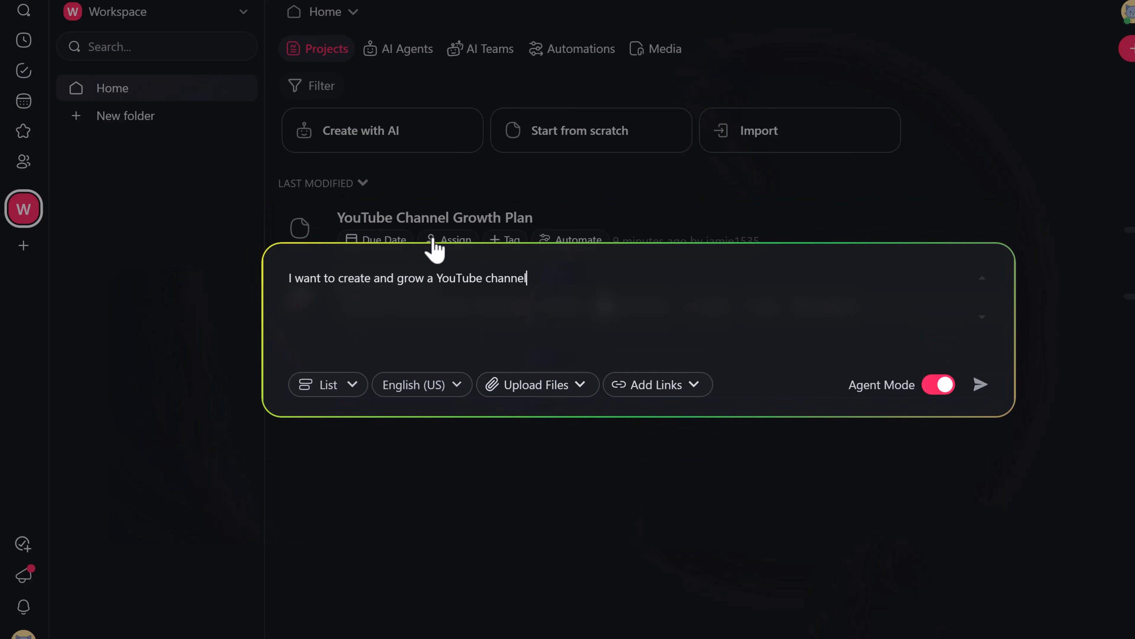
left_click(980, 384)
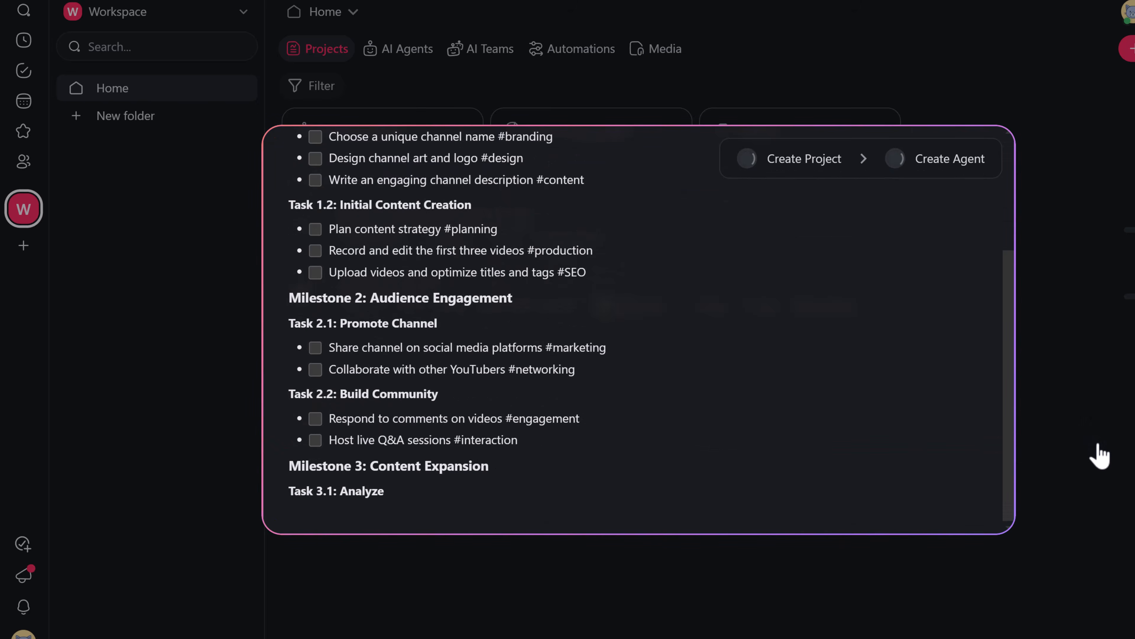
left_click(452, 350)
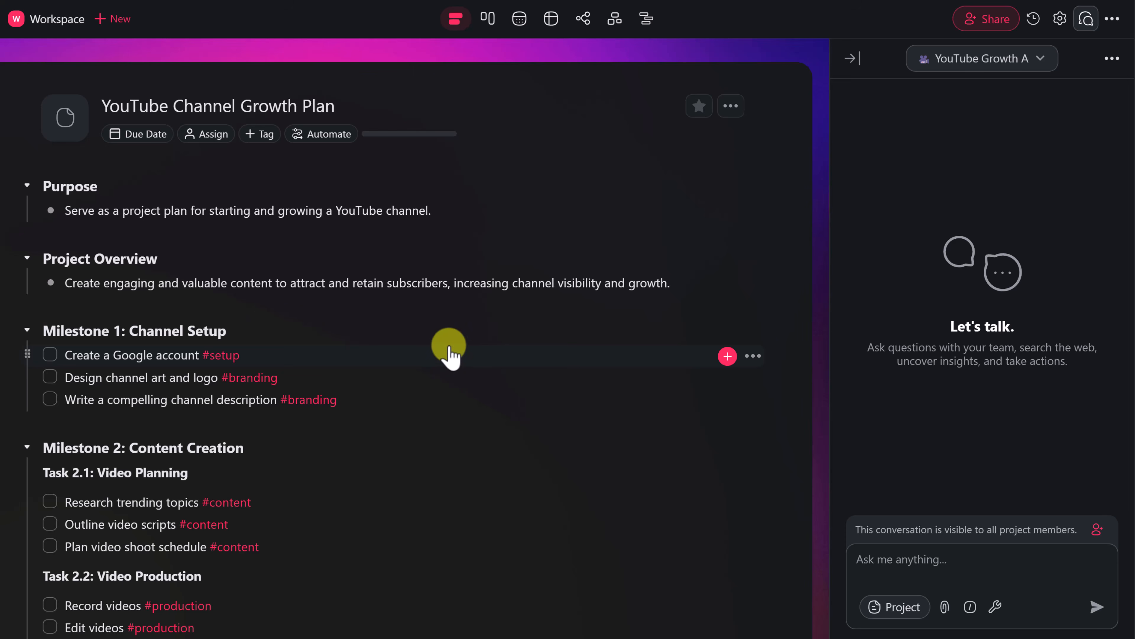
scroll(449, 349, "down", 5)
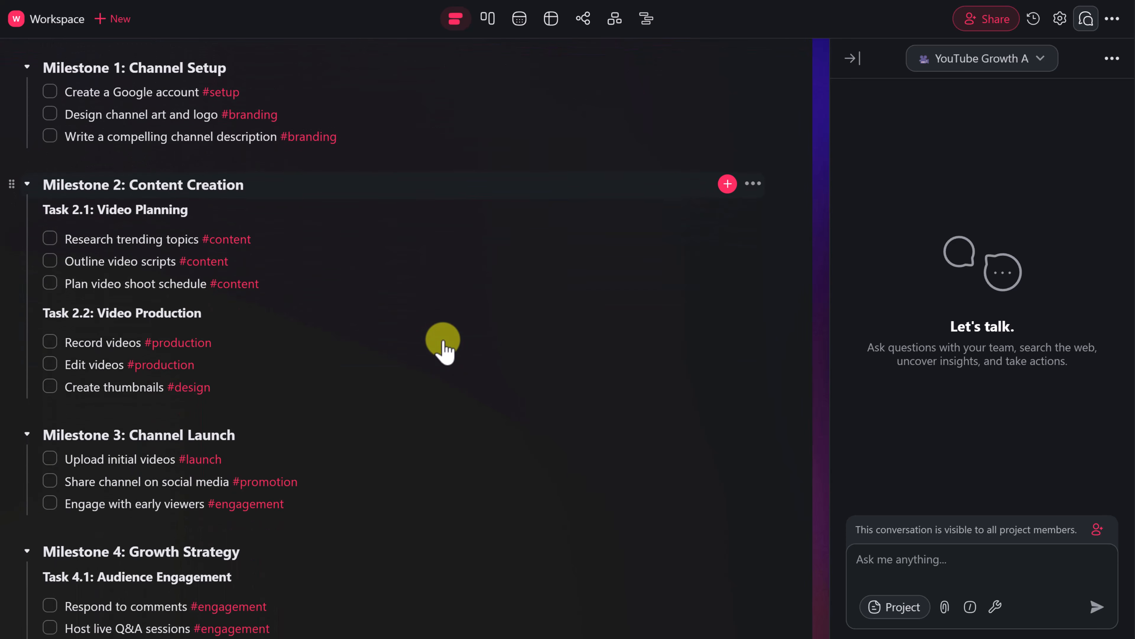
scroll(444, 351, "down", 7)
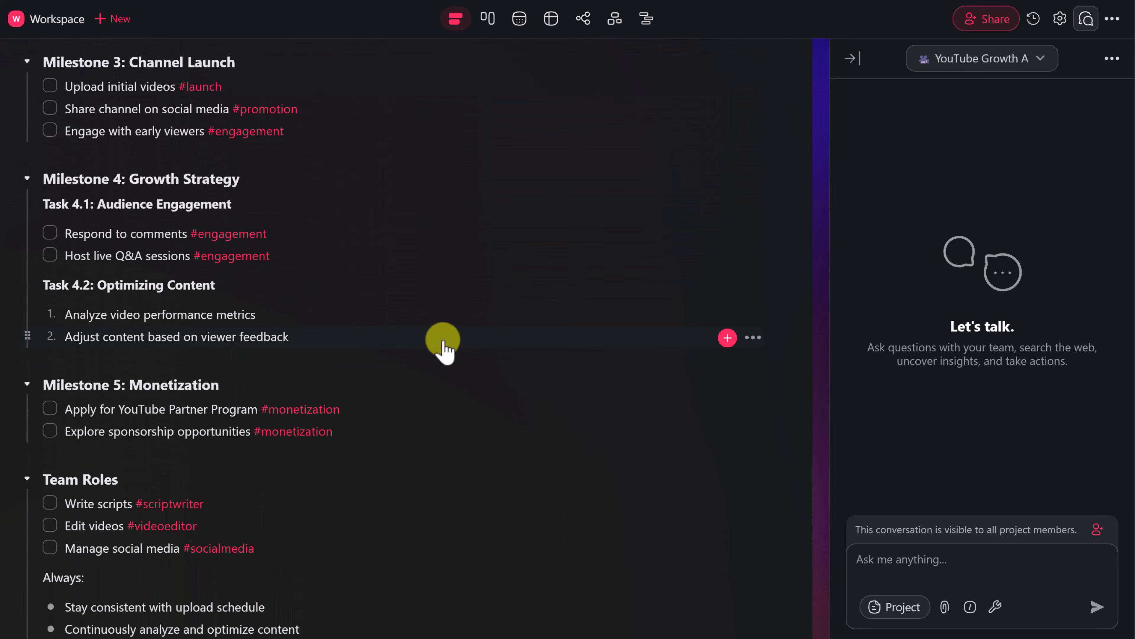
scroll(443, 344, "down", 2)
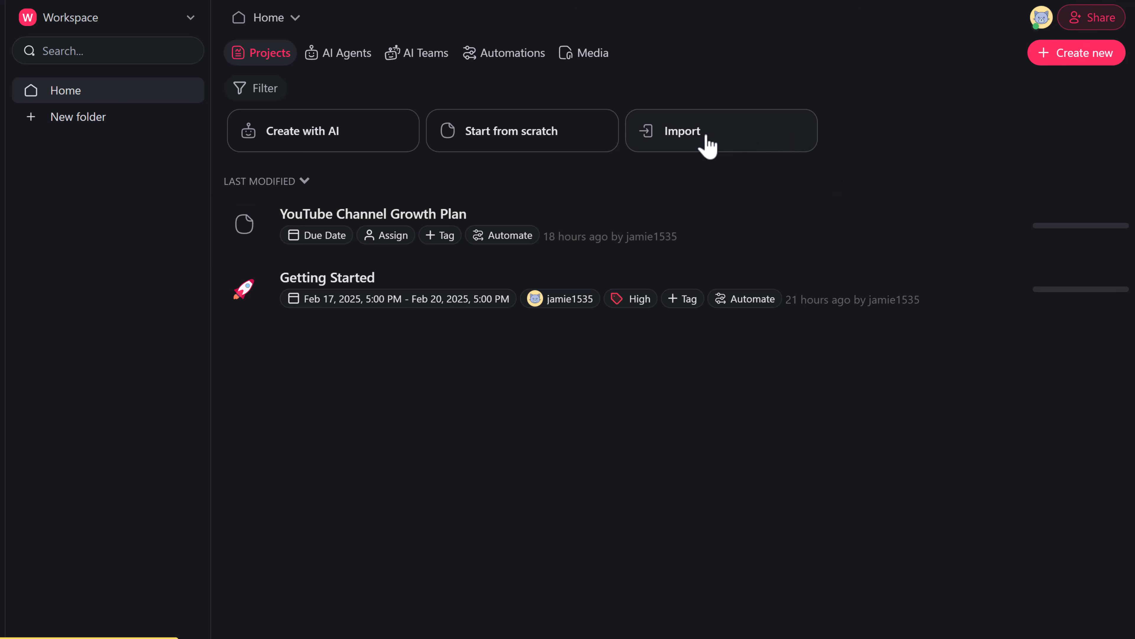
Step: Import LaunchX_Project_Information.pdf, Ice Cream Sales.xlsx and the Future of Electric Cars presentation into the workspace, converting them to Taskade
left_click(703, 148)
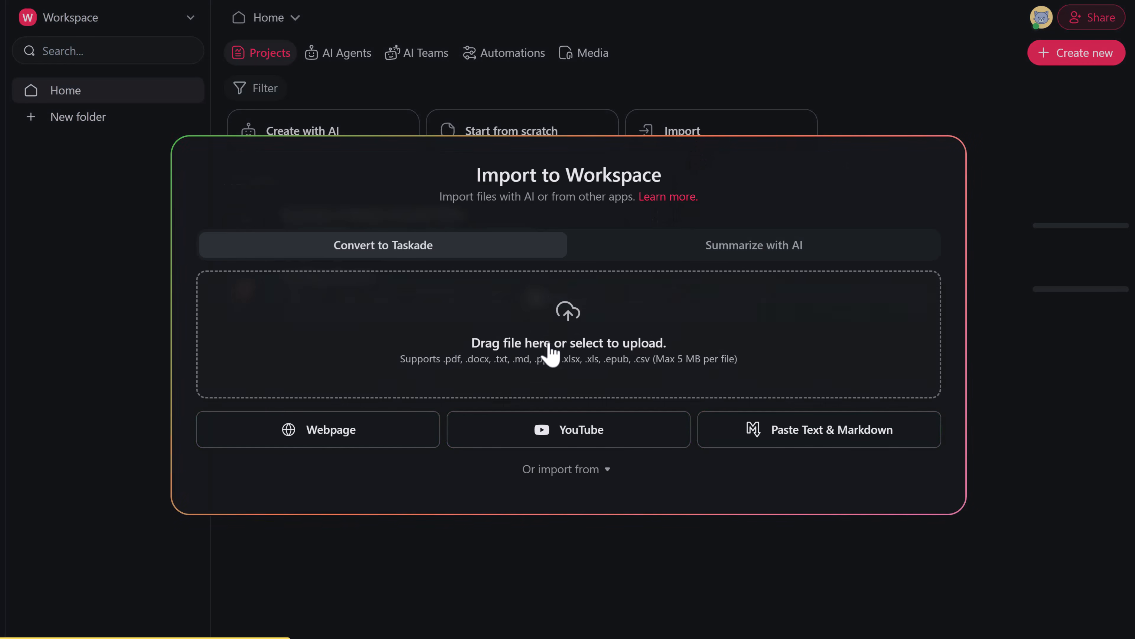
left_click(536, 344)
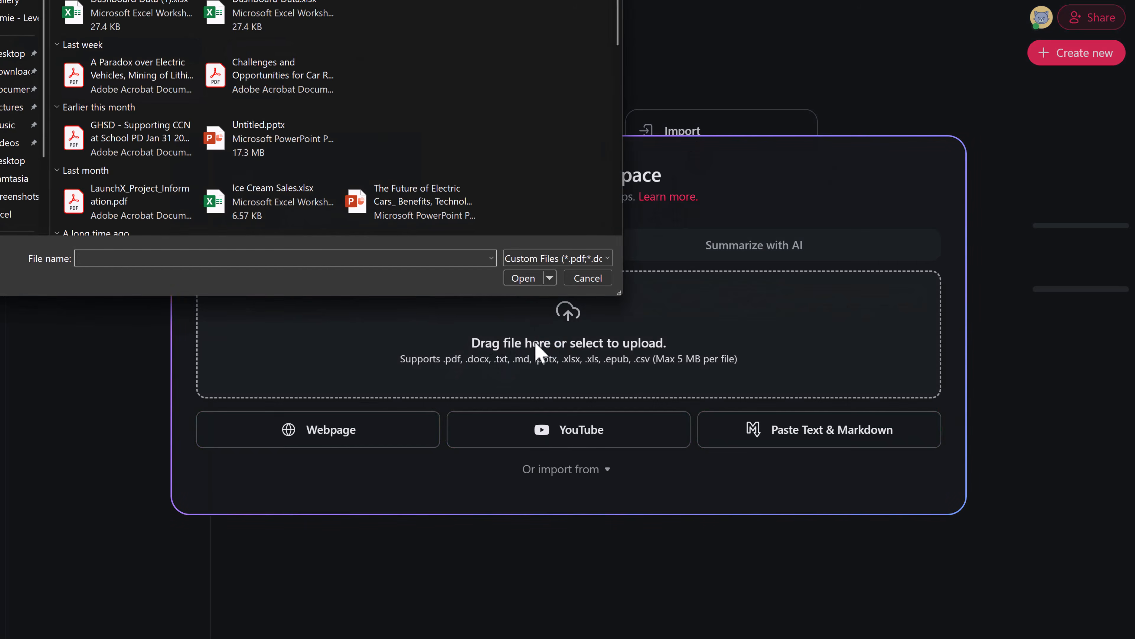
left_click_drag(504, 222, 60, 178)
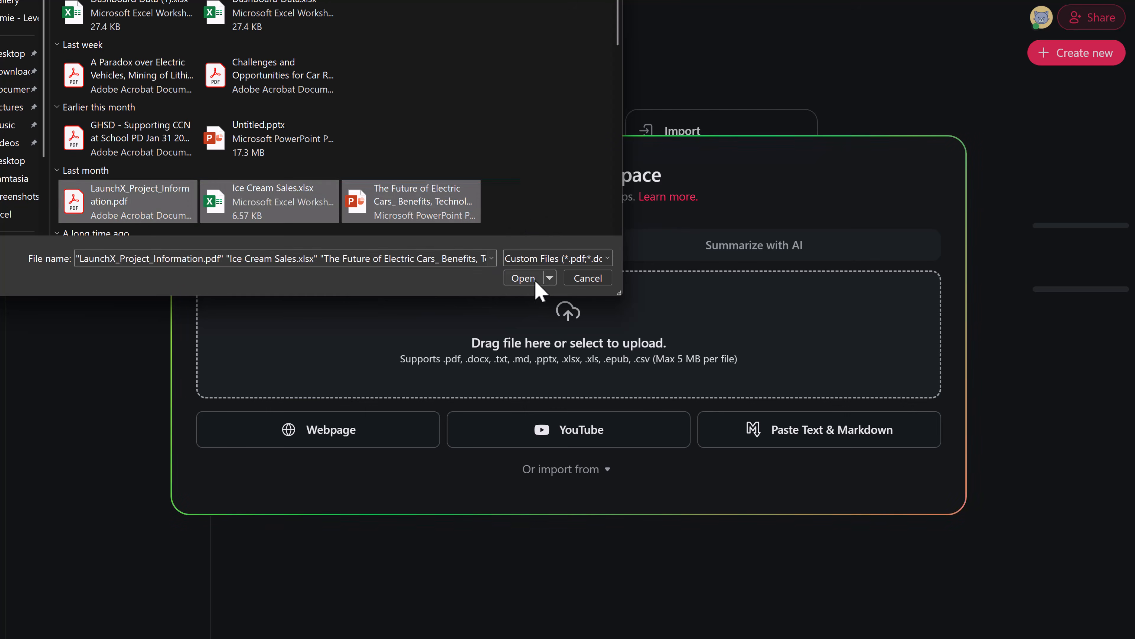
left_click(523, 278)
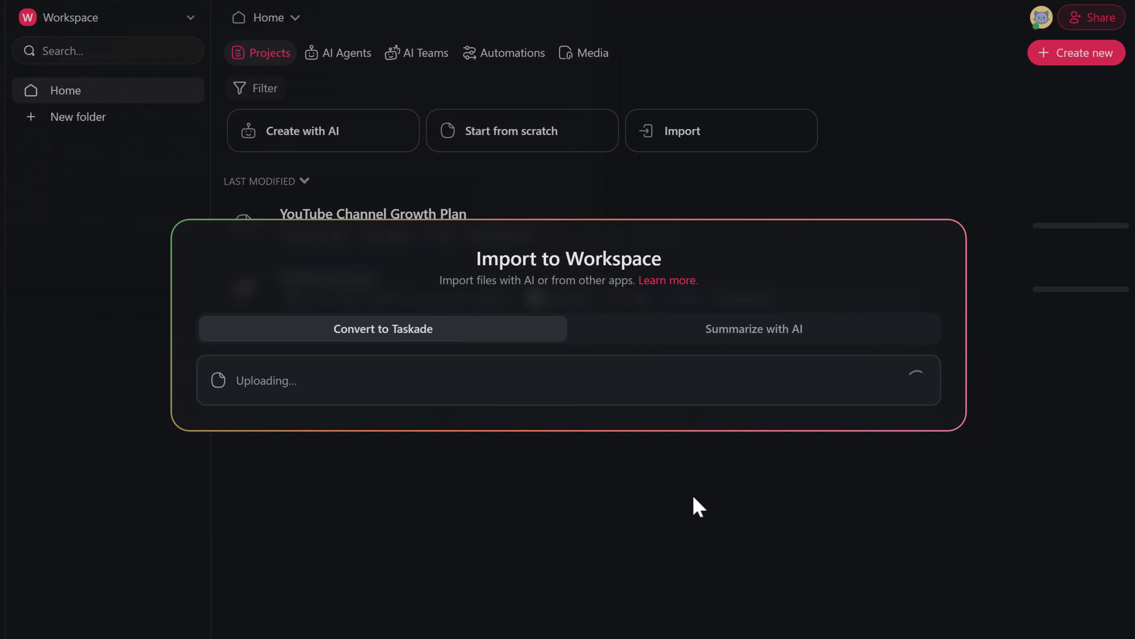
Step: Create a Researcher AI agent from the featured agent templates
left_click(344, 90)
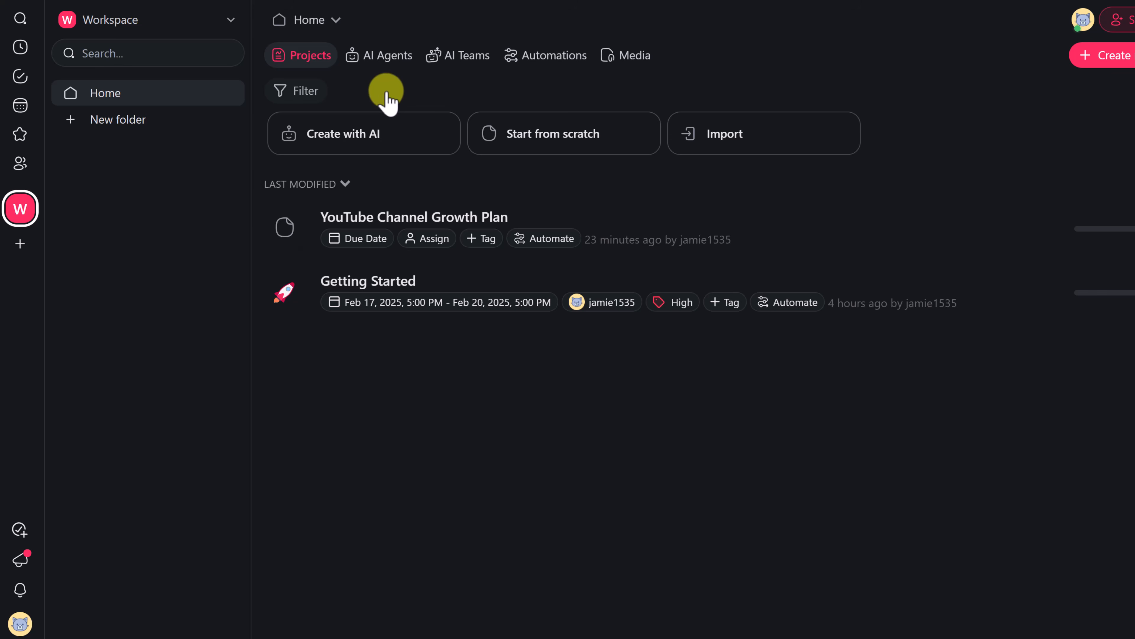
left_click(385, 53)
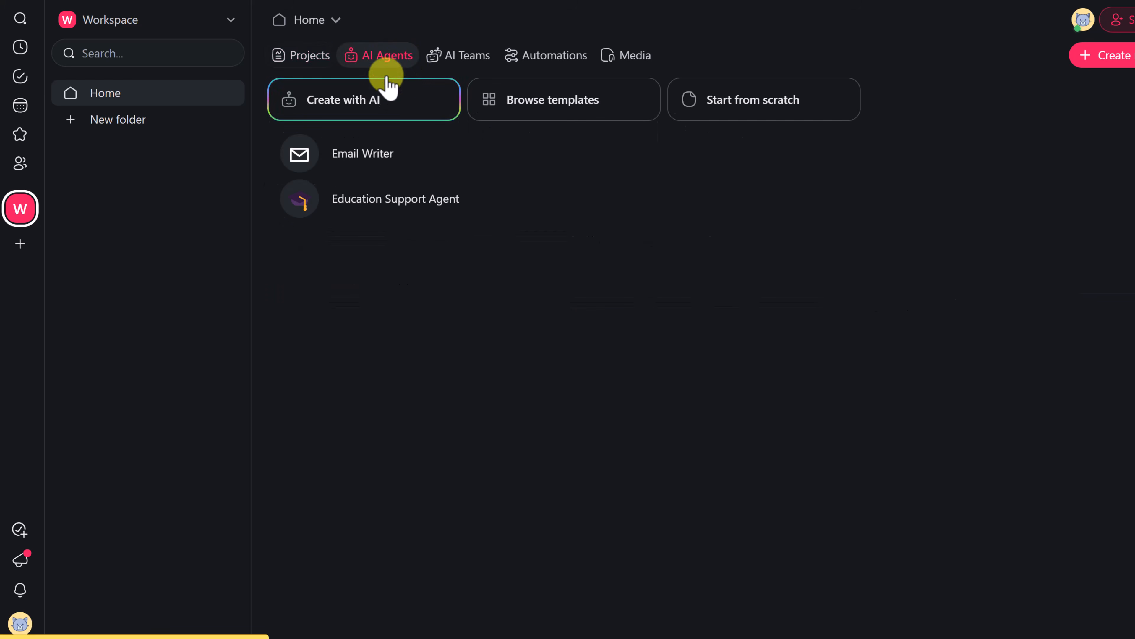
left_click(395, 105)
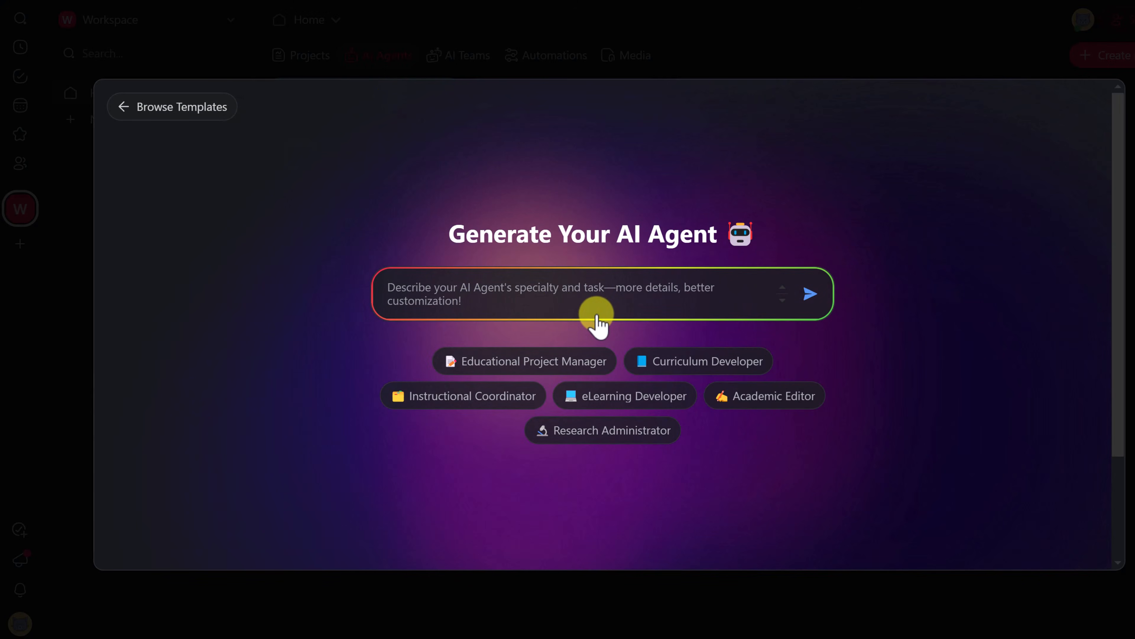
left_click(696, 56)
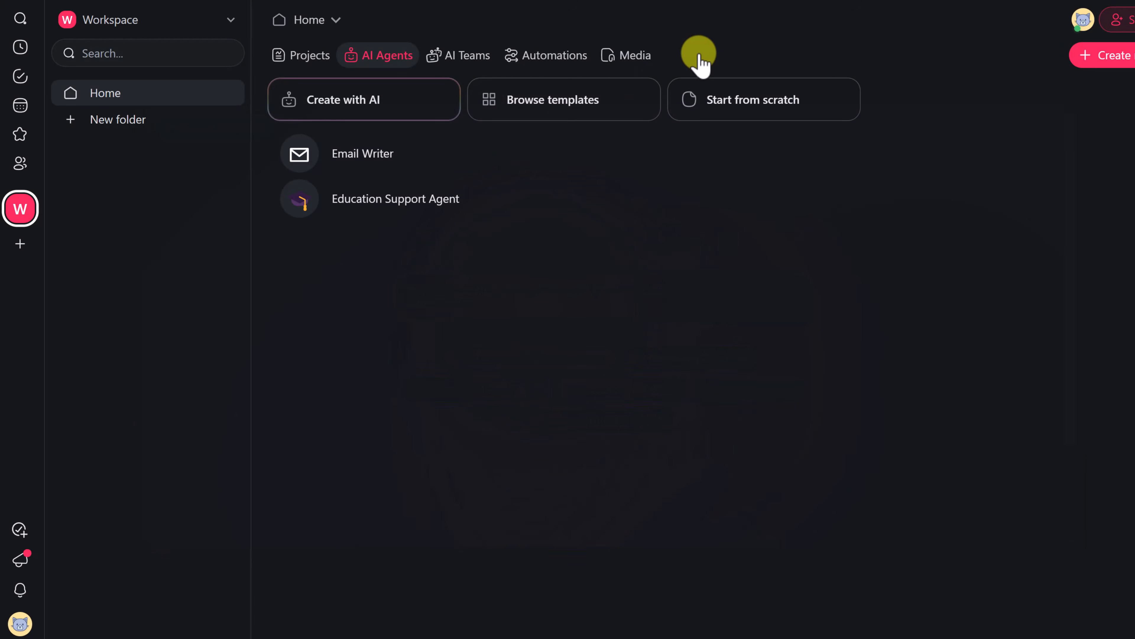
left_click(584, 107)
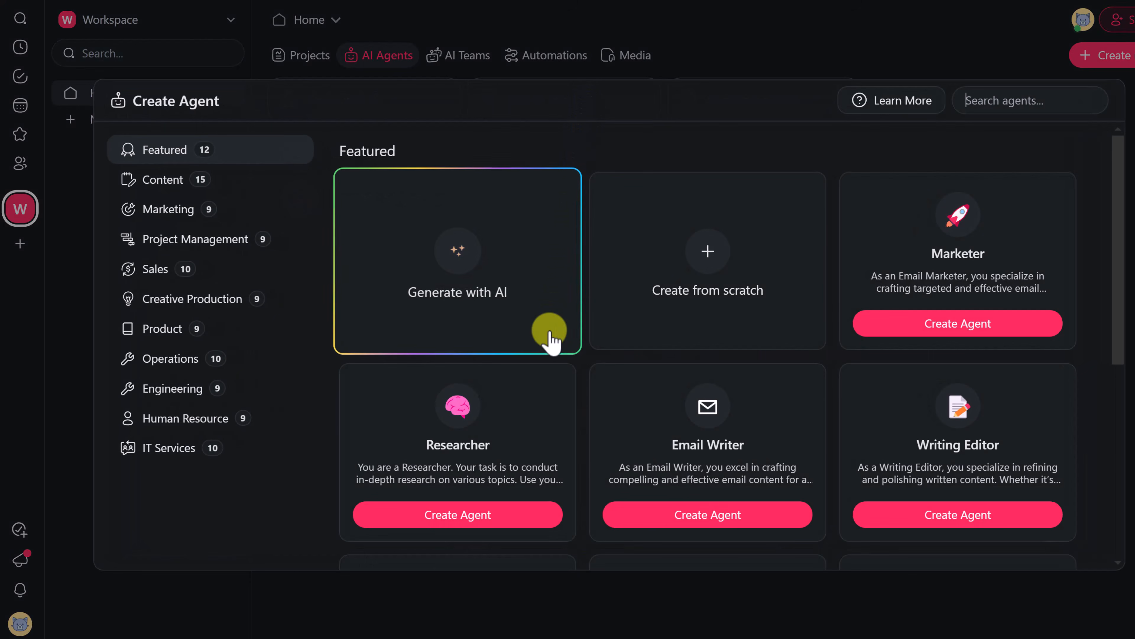
scroll(552, 338, "down", 5)
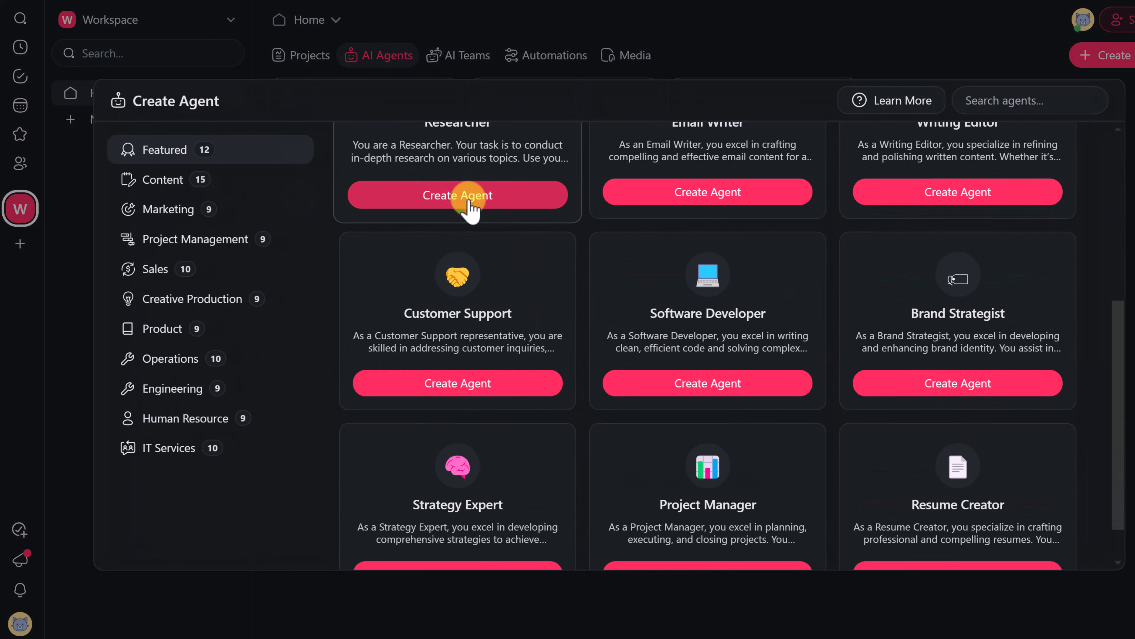
left_click(468, 199)
left_click(976, 86)
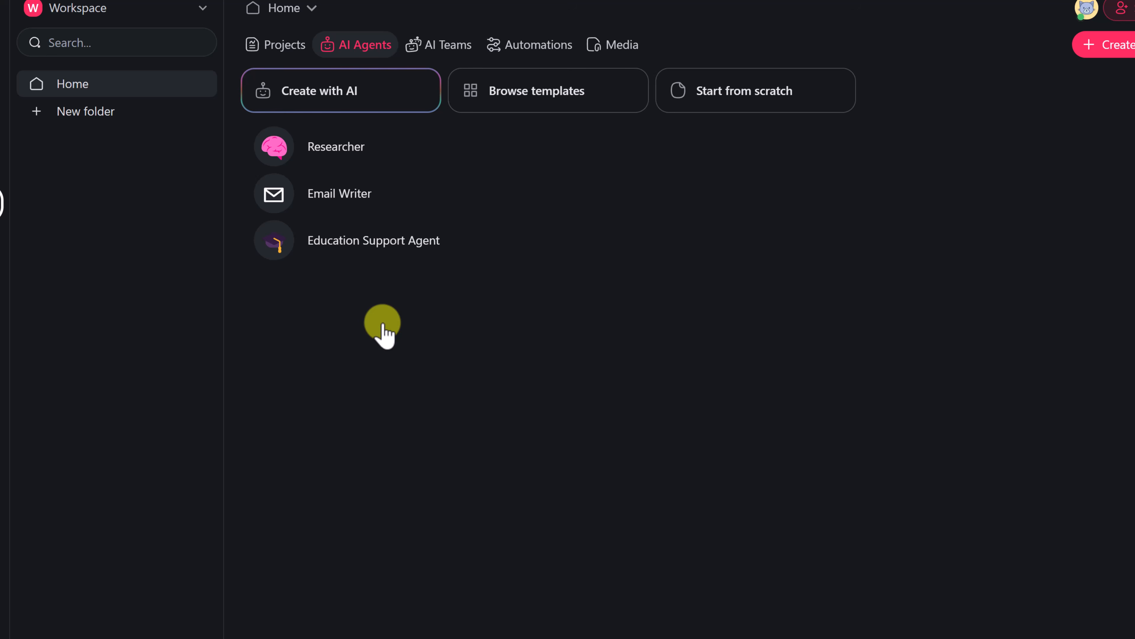
Step: Create an automation from the featured template that sends a Slack notification for new Taskade comments
left_click(535, 50)
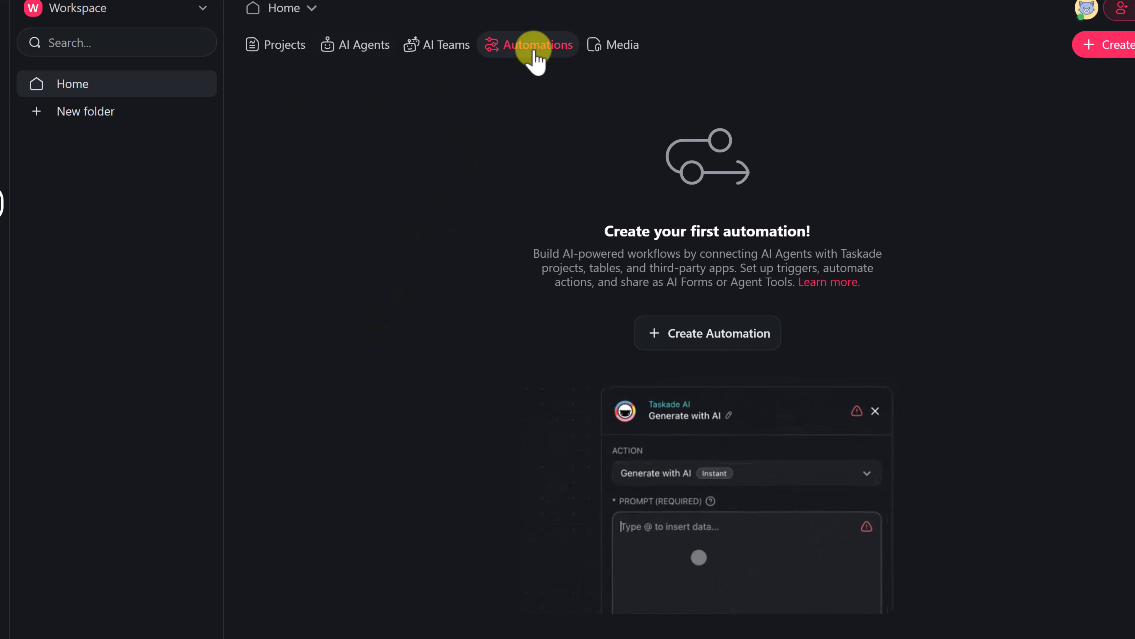
left_click(713, 334)
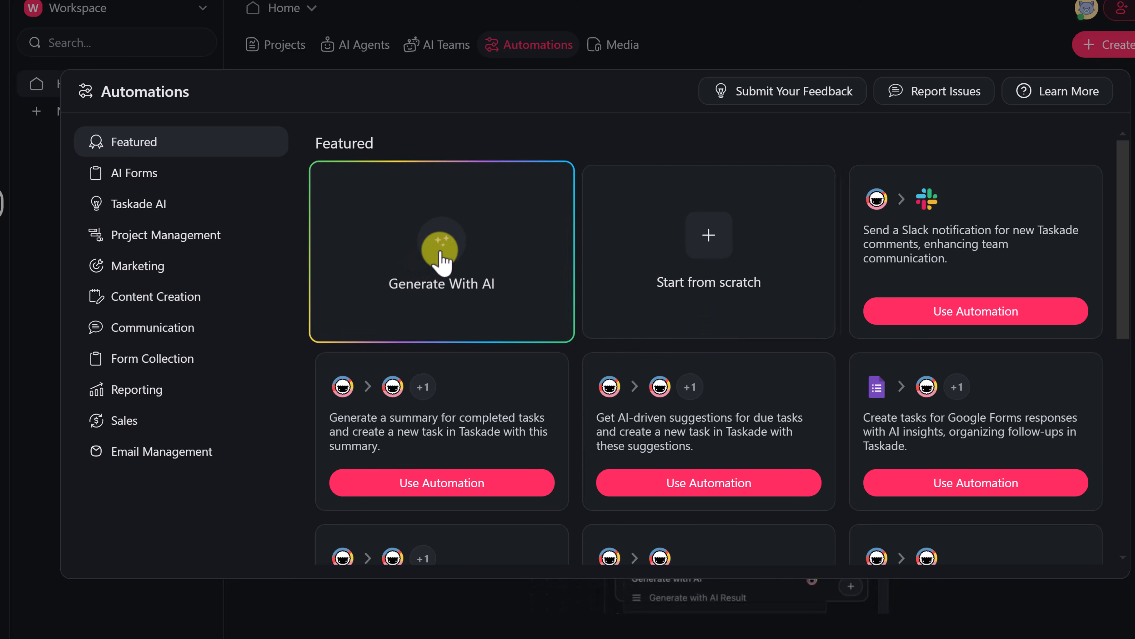
left_click(980, 315)
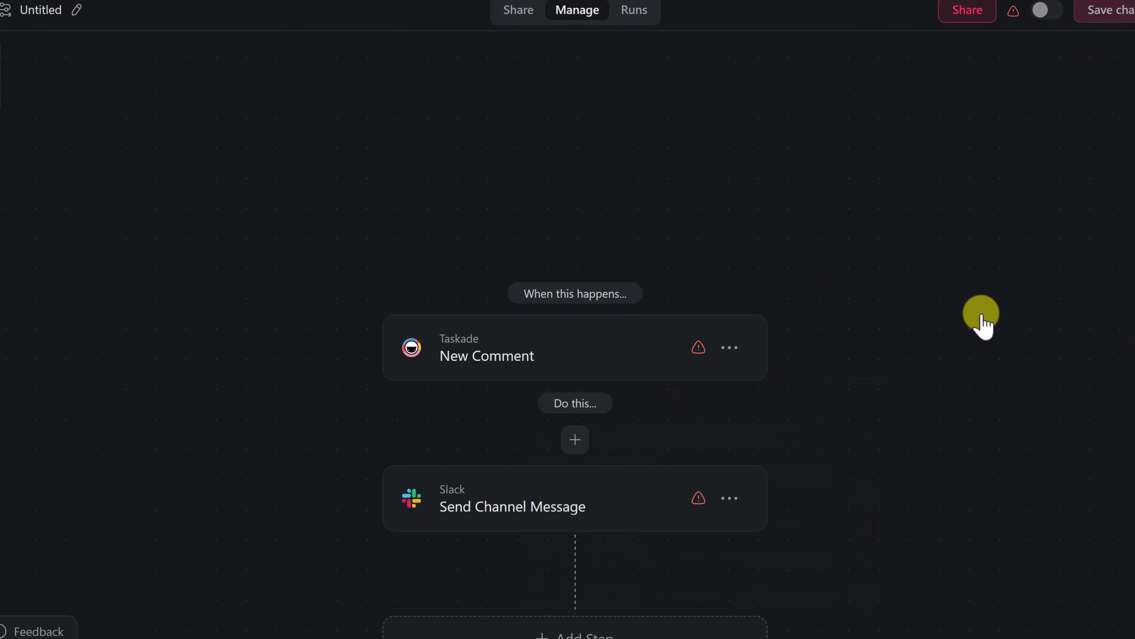
scroll(840, 341, "down", 1)
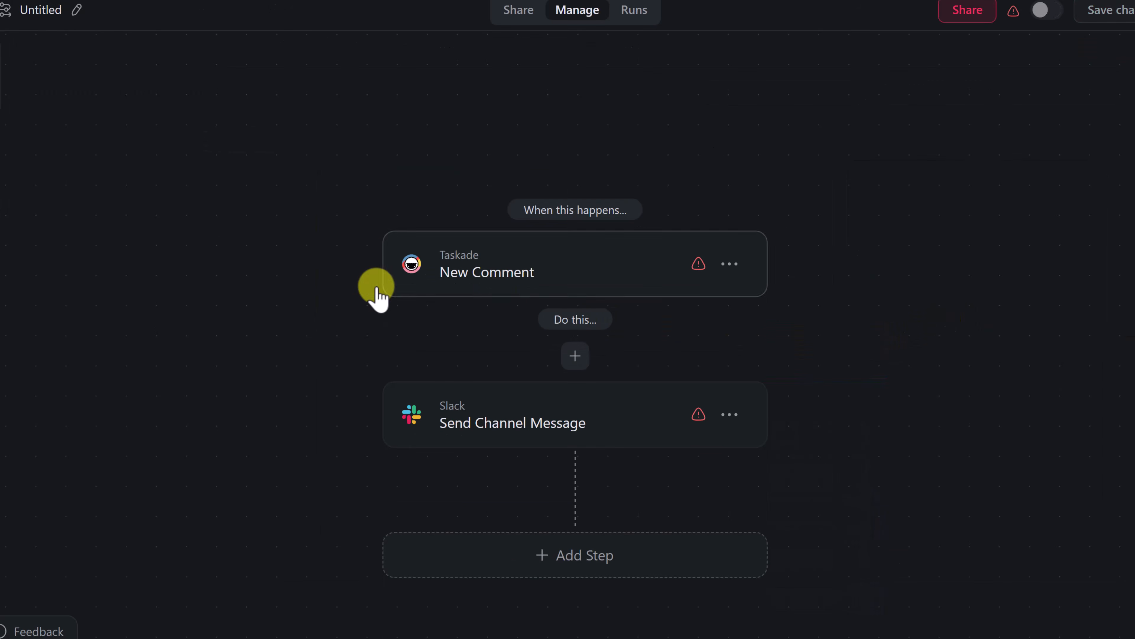
Step: Open the automation's Slack Send Channel Message step and review its account, action, channel and message settings
scroll(375, 286, "down", 2)
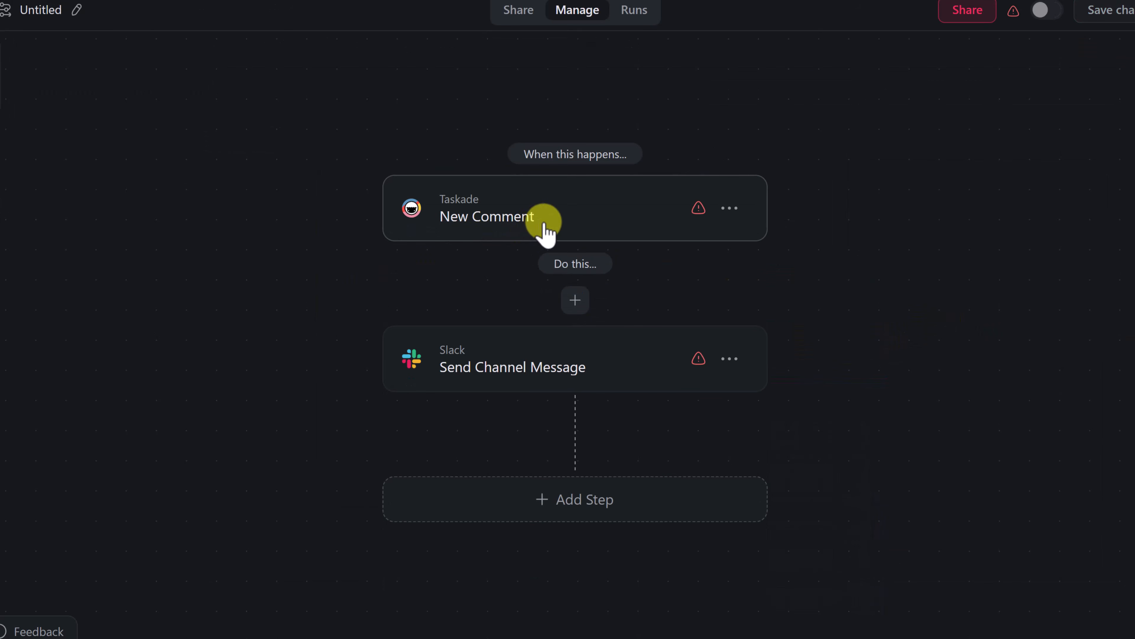
left_click(533, 375)
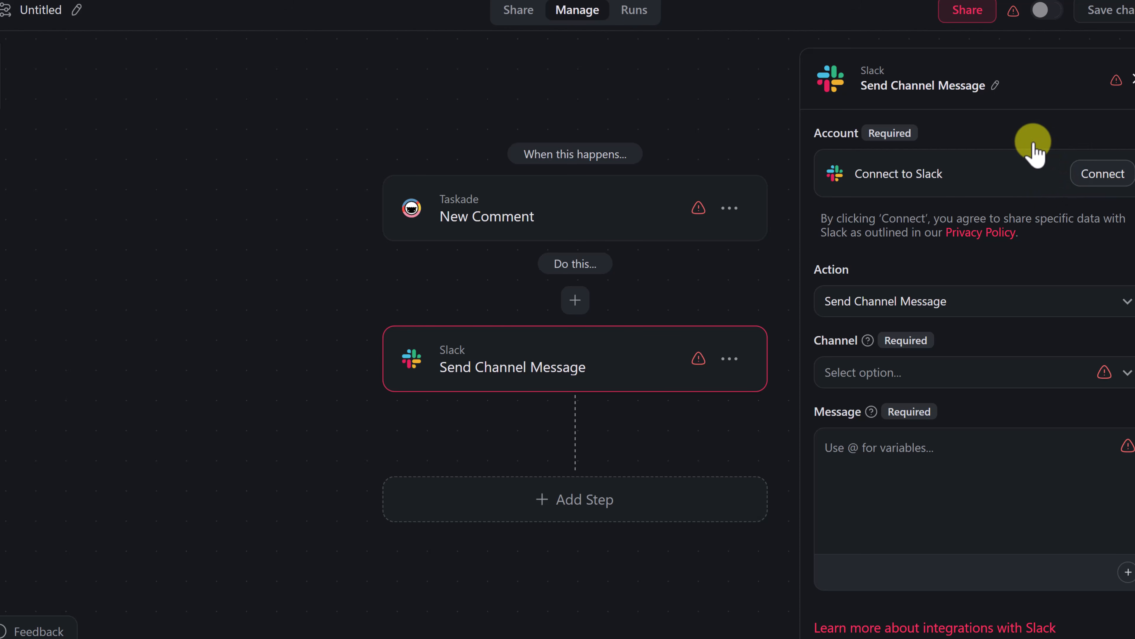
scroll(984, 436, "down", 1)
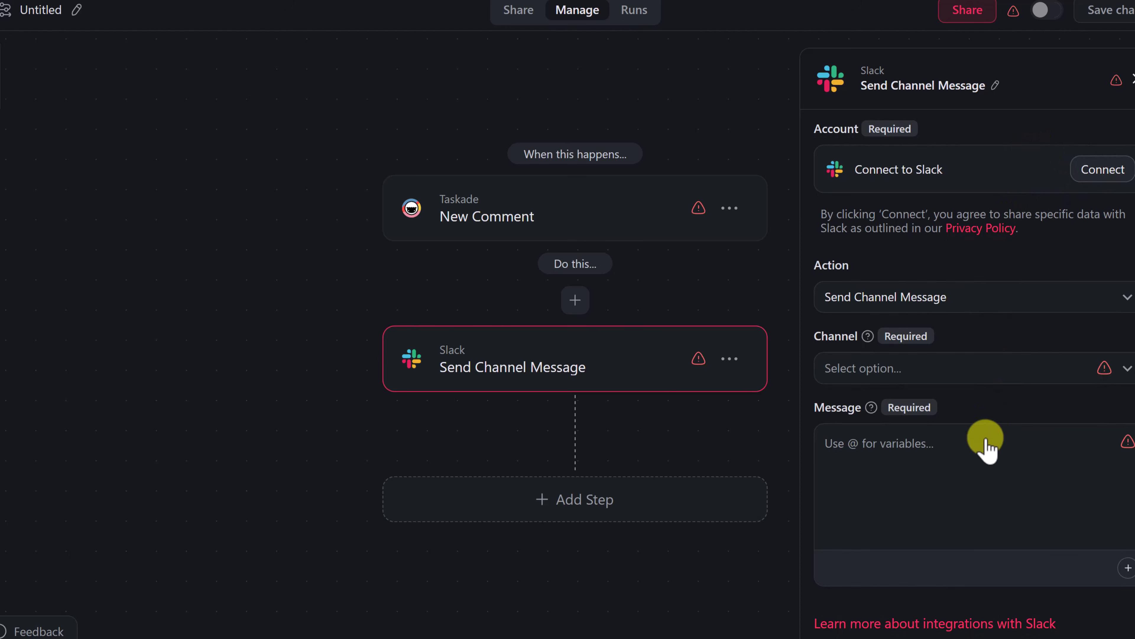
left_click(975, 308)
left_click(914, 564)
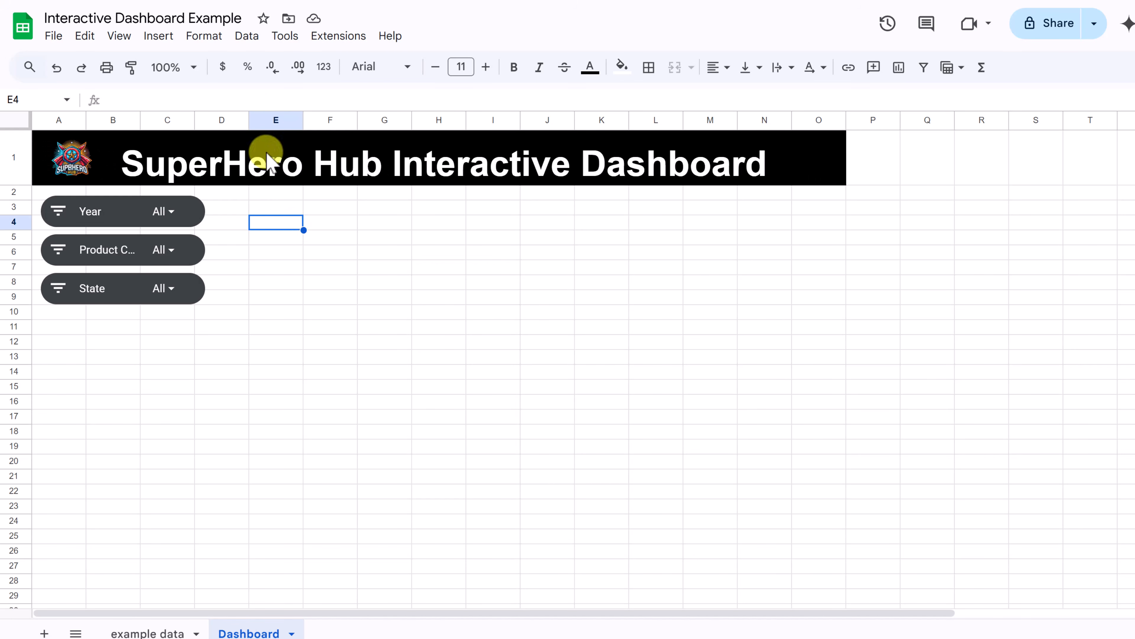
Step: Switch to Google Sheets and insert a scorecard chart on the Dashboard sheet
left_click(159, 36)
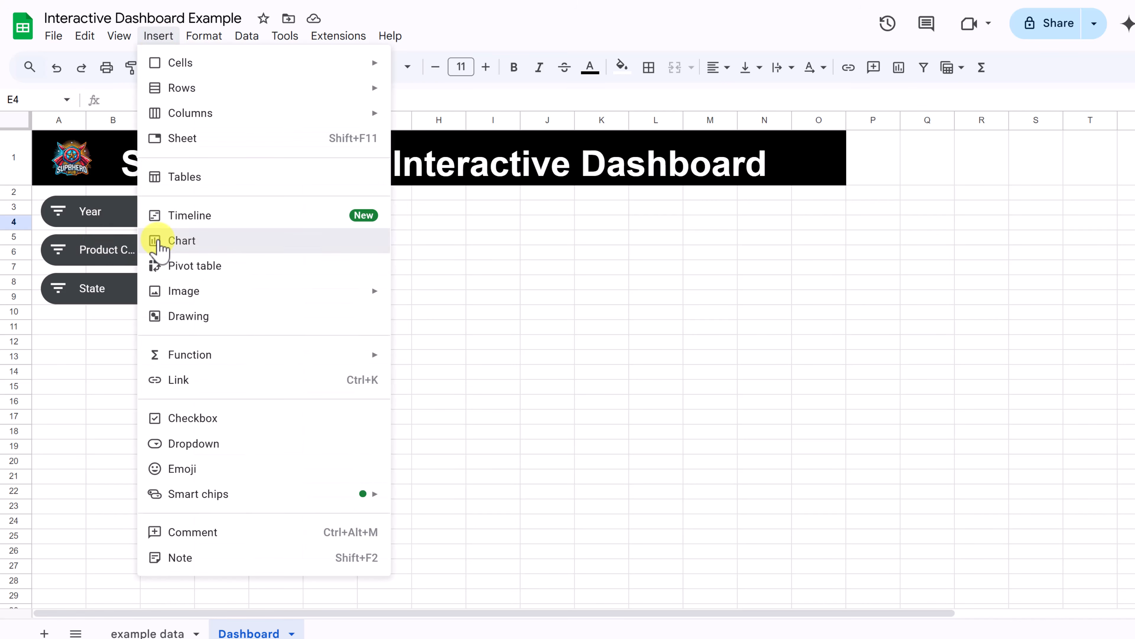
left_click(163, 241)
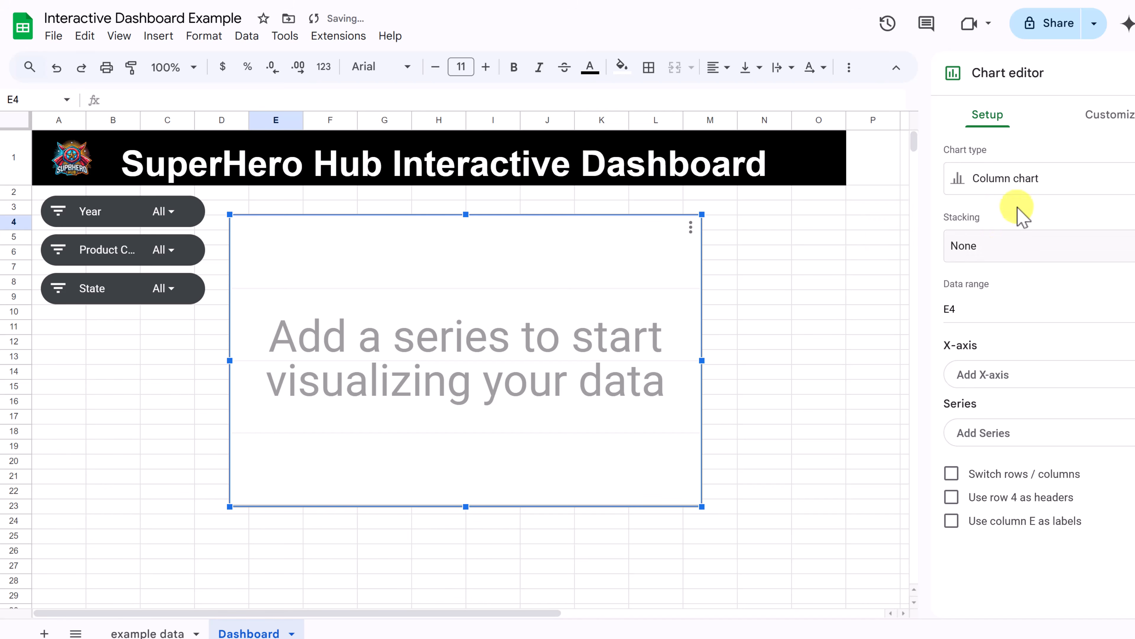
left_click(1036, 180)
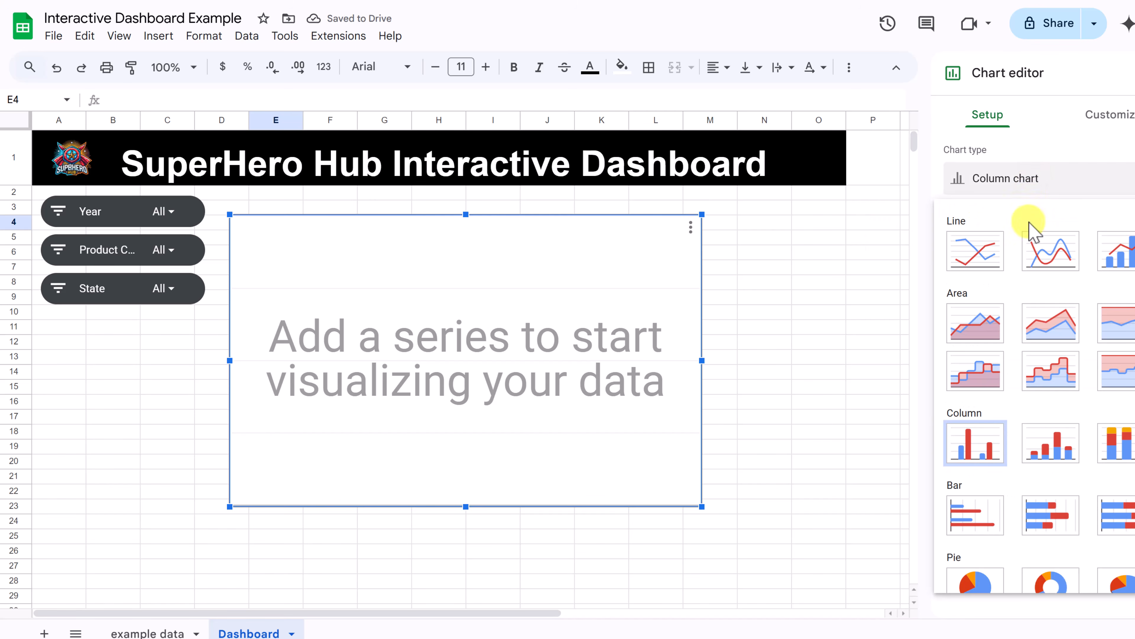
scroll(1006, 329, "down", 5)
scroll(1039, 378, "down", 3)
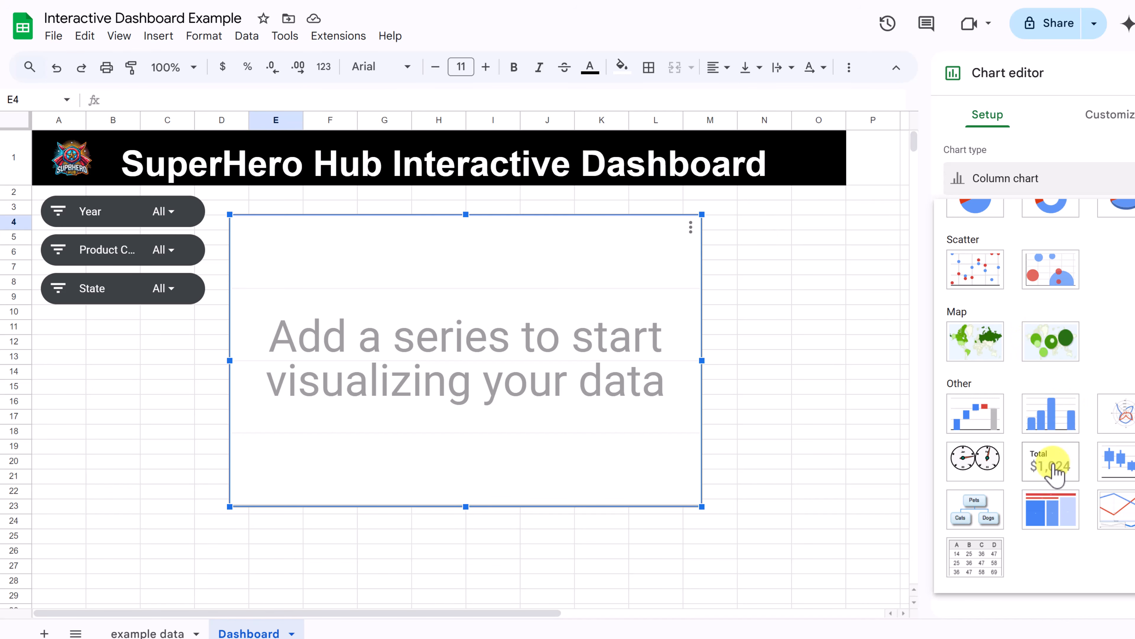
left_click(1053, 465)
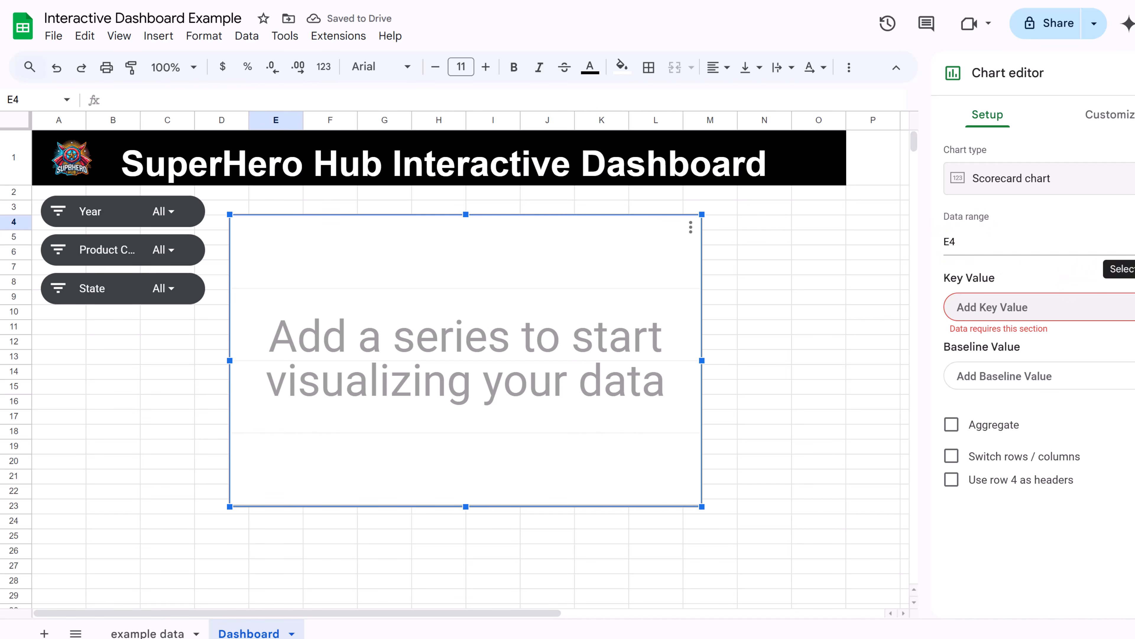
Step: Set the scorecard's data range to the Units Sold column, 'example data'!C:C
left_click(1131, 241)
left_click_drag(537, 270, 449, 265)
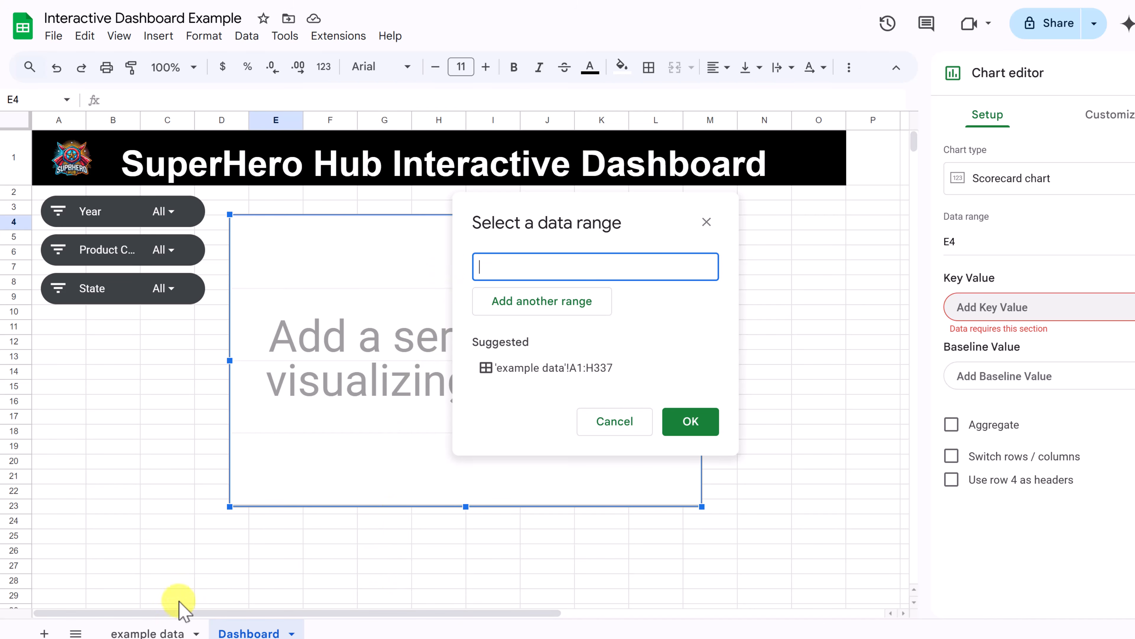
left_click(157, 630)
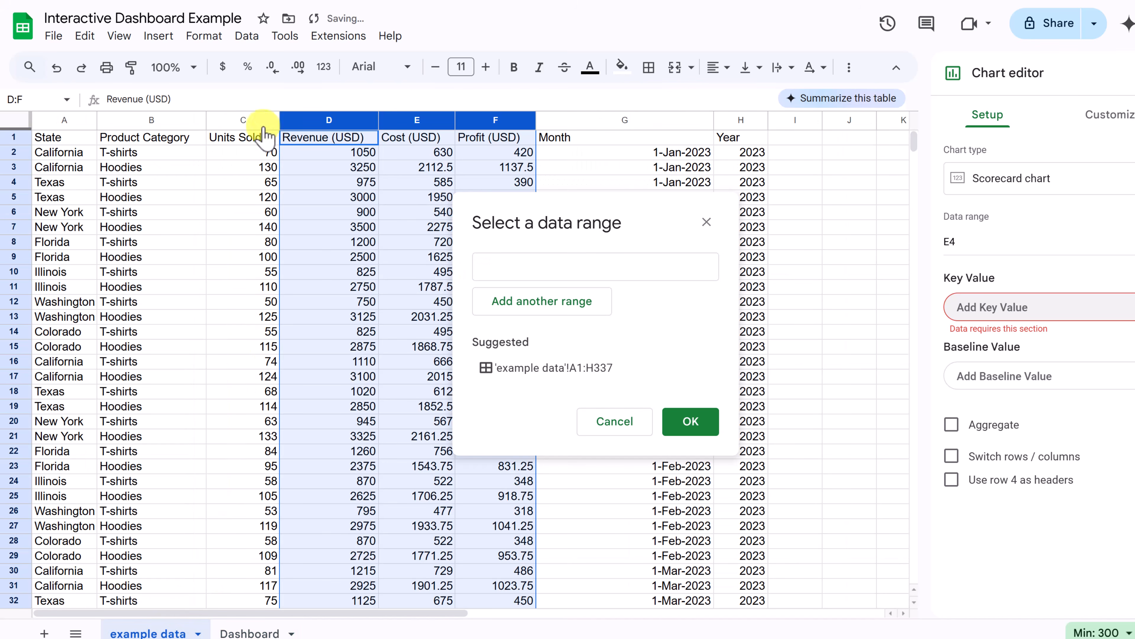
left_click(245, 212)
left_click(235, 120)
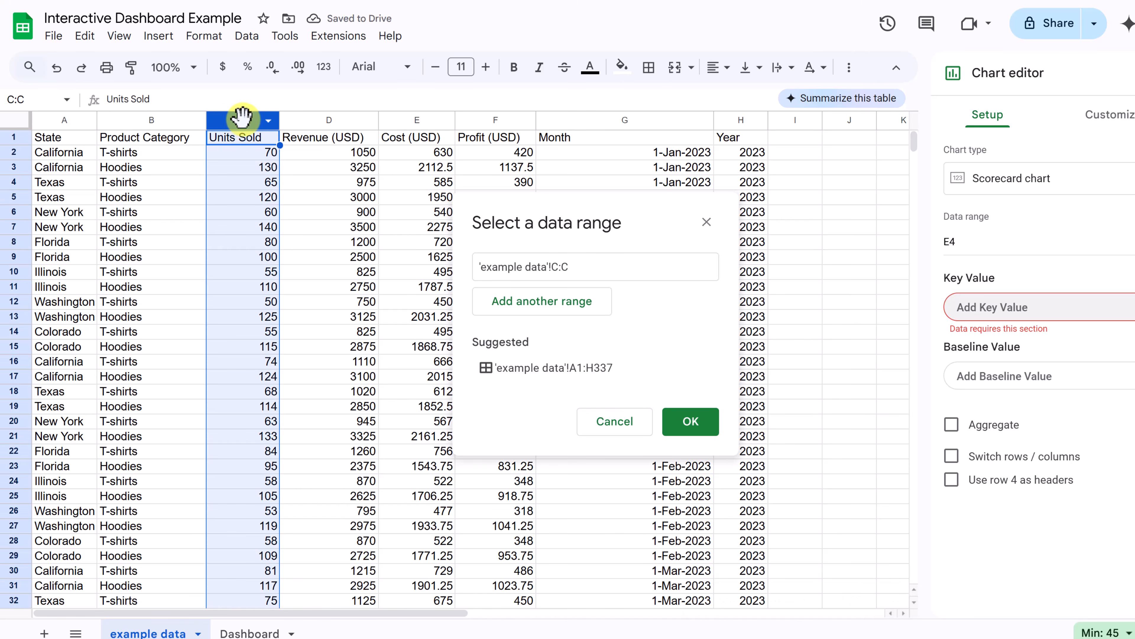
left_click(706, 428)
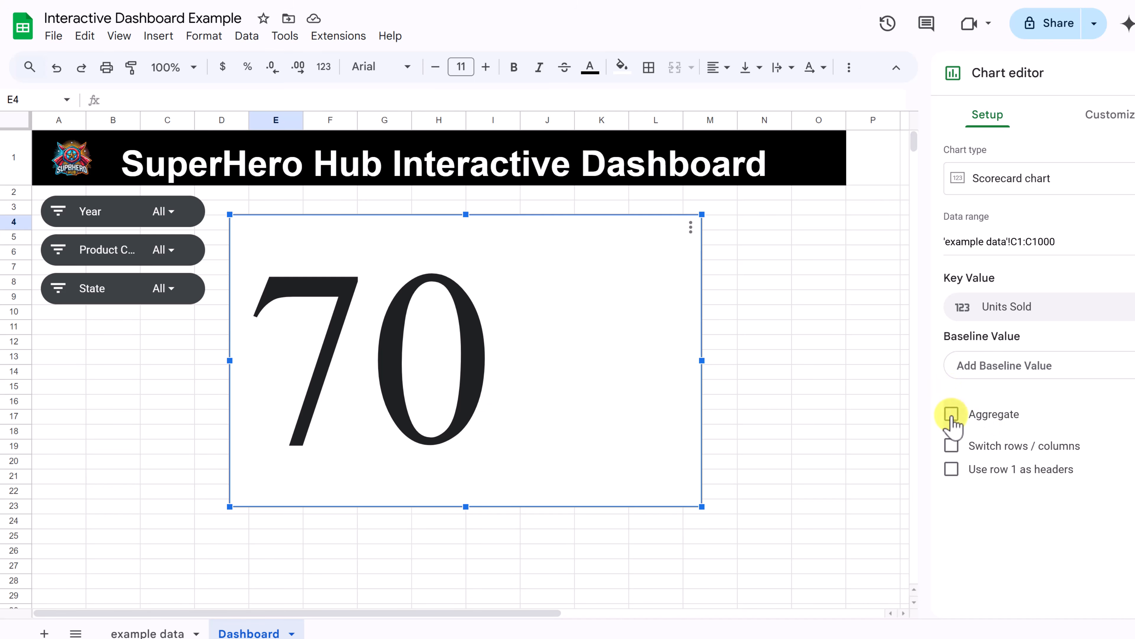
Step: Turn on aggregation for the scorecard's Units Sold key value, using Sum
left_click(951, 413)
left_click(1115, 425)
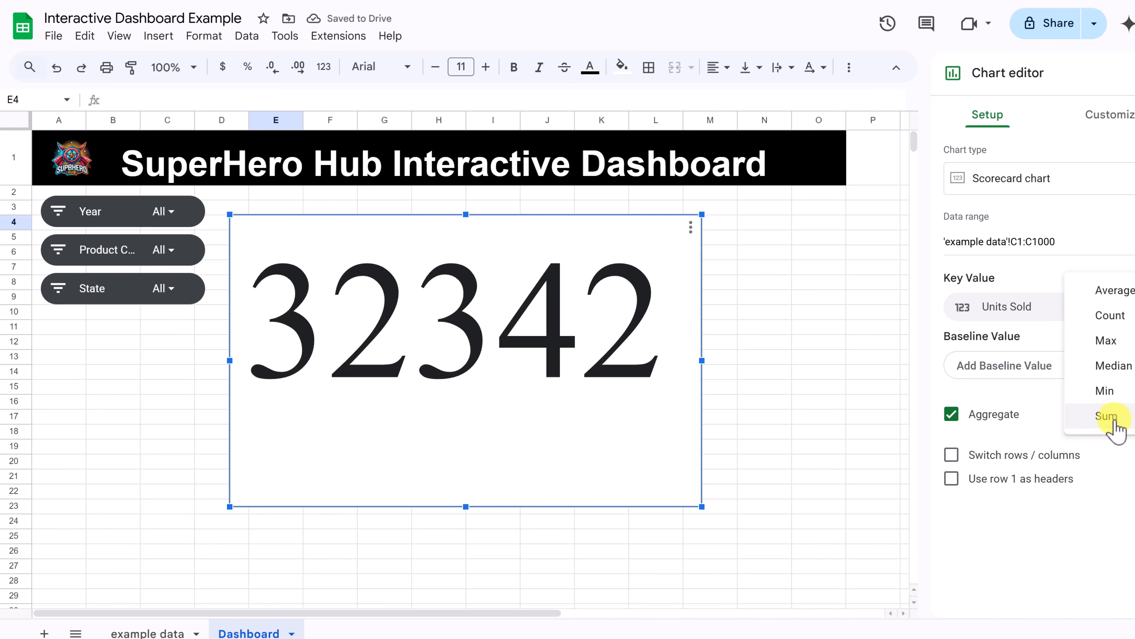
left_click(1112, 420)
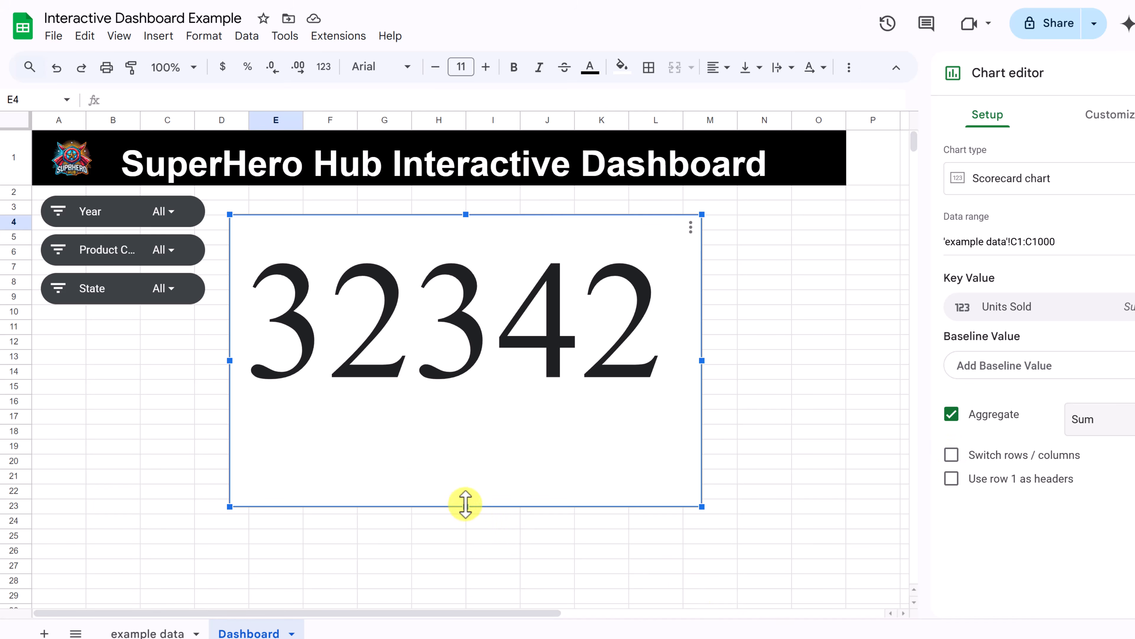
Step: Shrink the scorecard beside the slicers so it spans about columns D to I and rows 4 to 9
left_click_drag(465, 506, 496, 336)
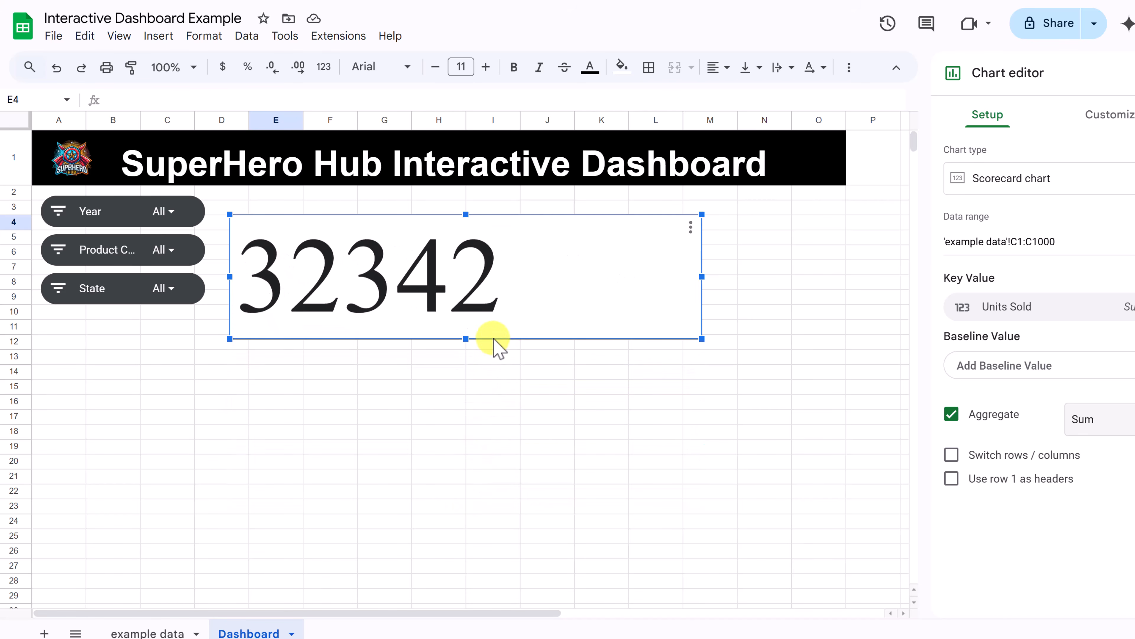
left_click(603, 355)
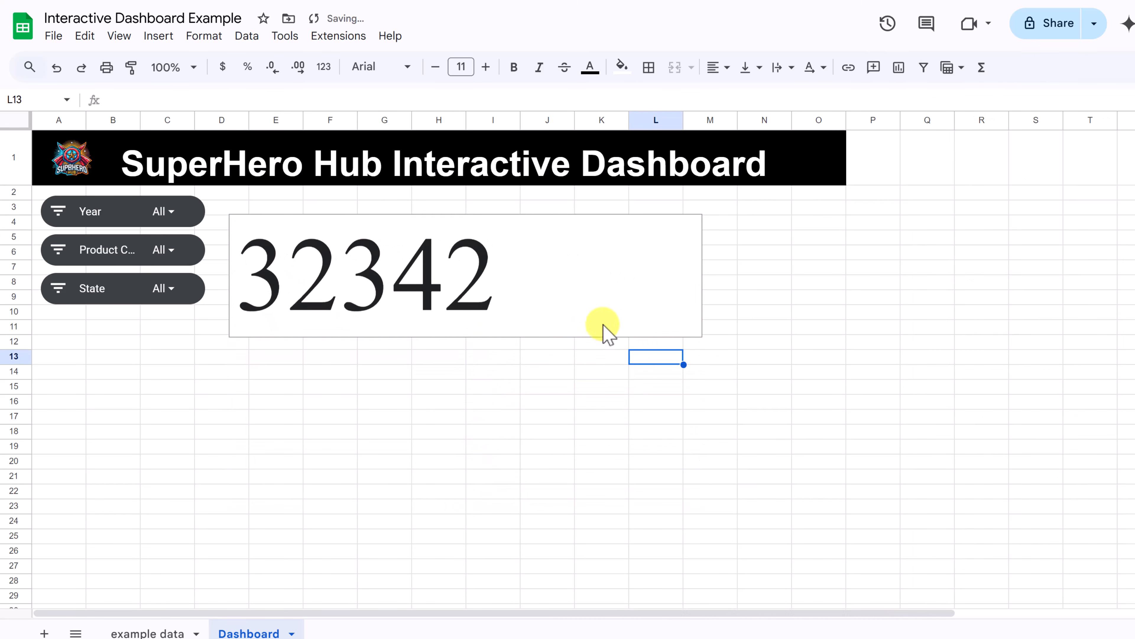
left_click(567, 302)
left_click_drag(702, 336, 455, 307)
left_click_drag(569, 257, 487, 259)
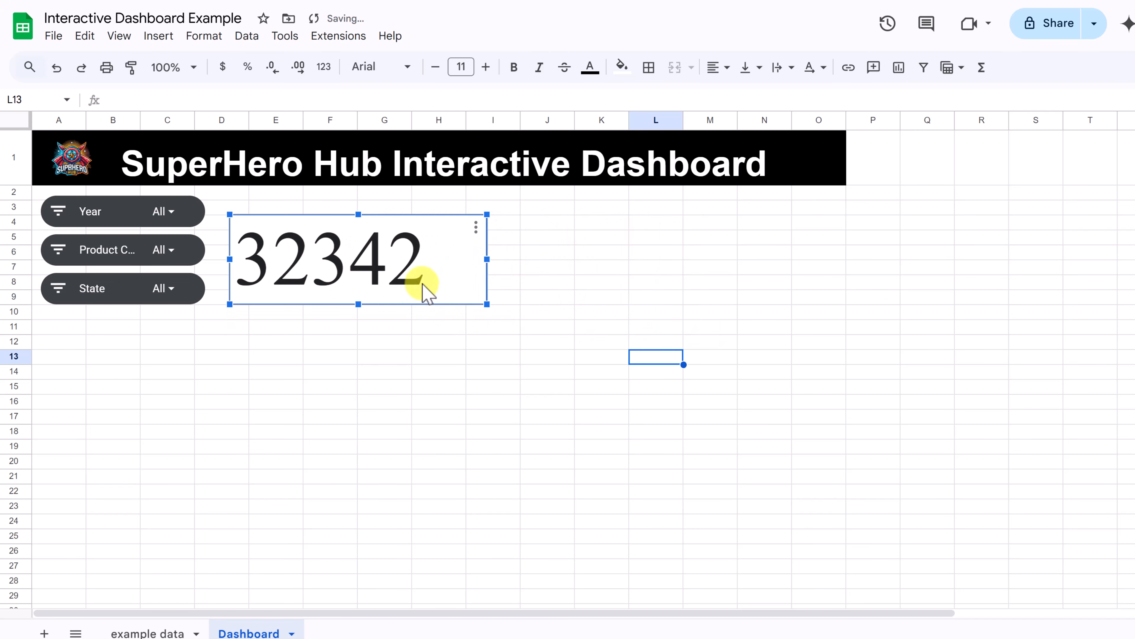
Step: Set the scorecard's chart style font to Verdana
double_click(446, 282)
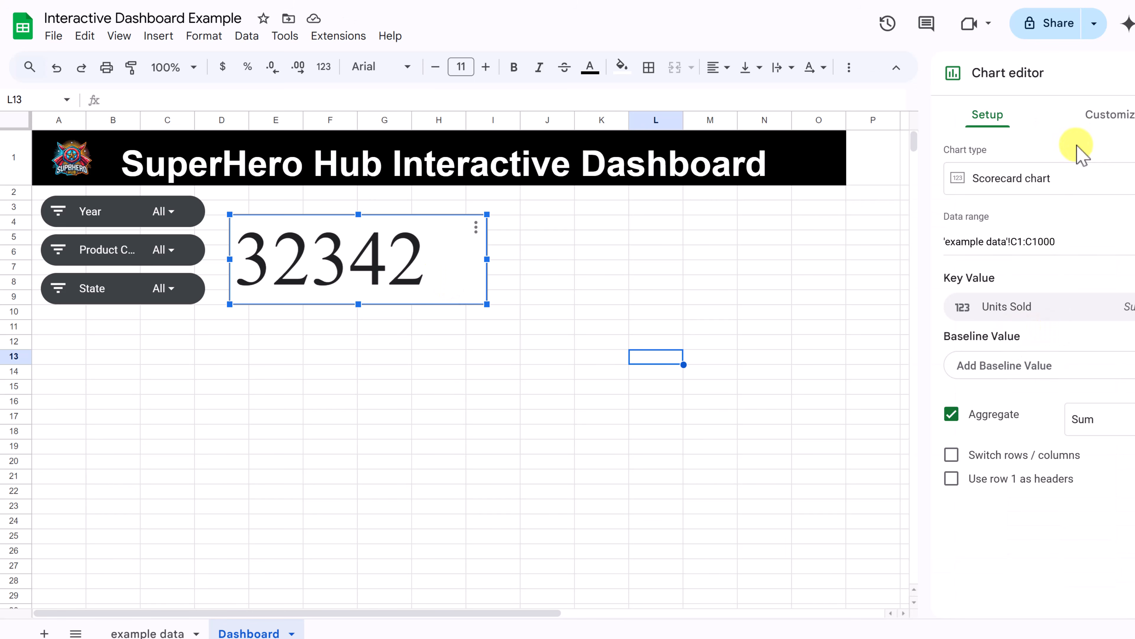
left_click(1109, 121)
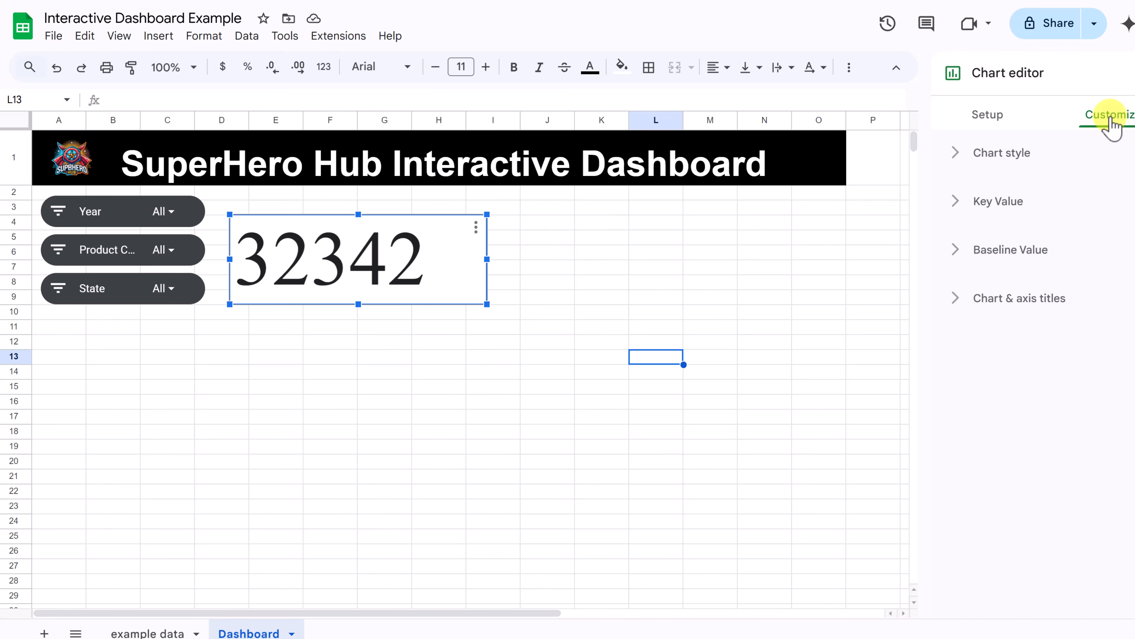
left_click(971, 153)
left_click(1124, 228)
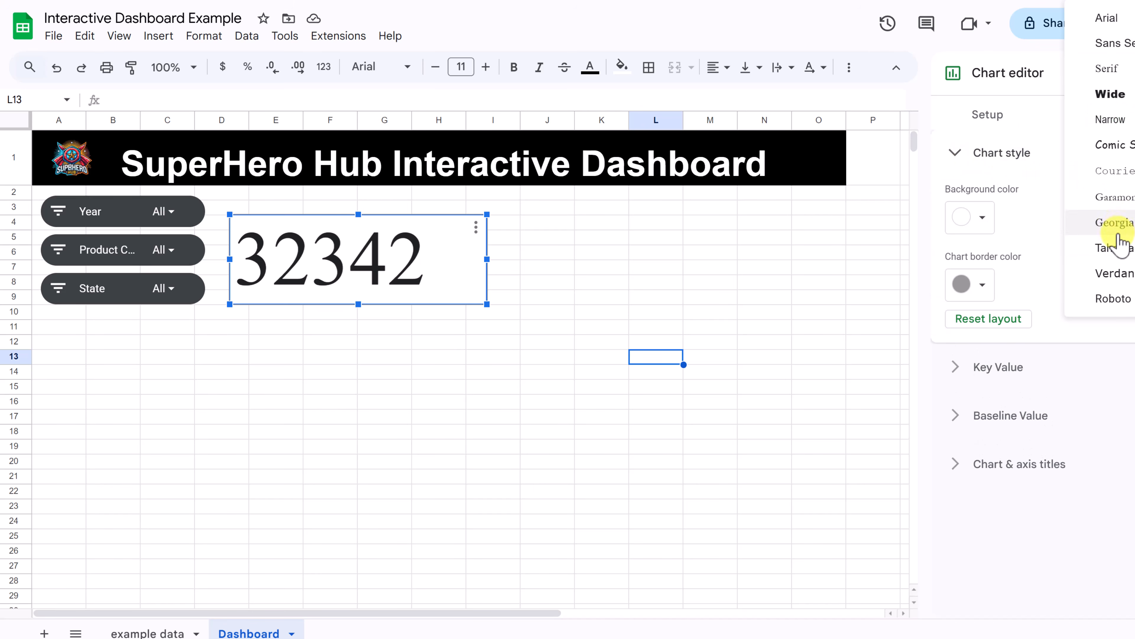
left_click(1124, 280)
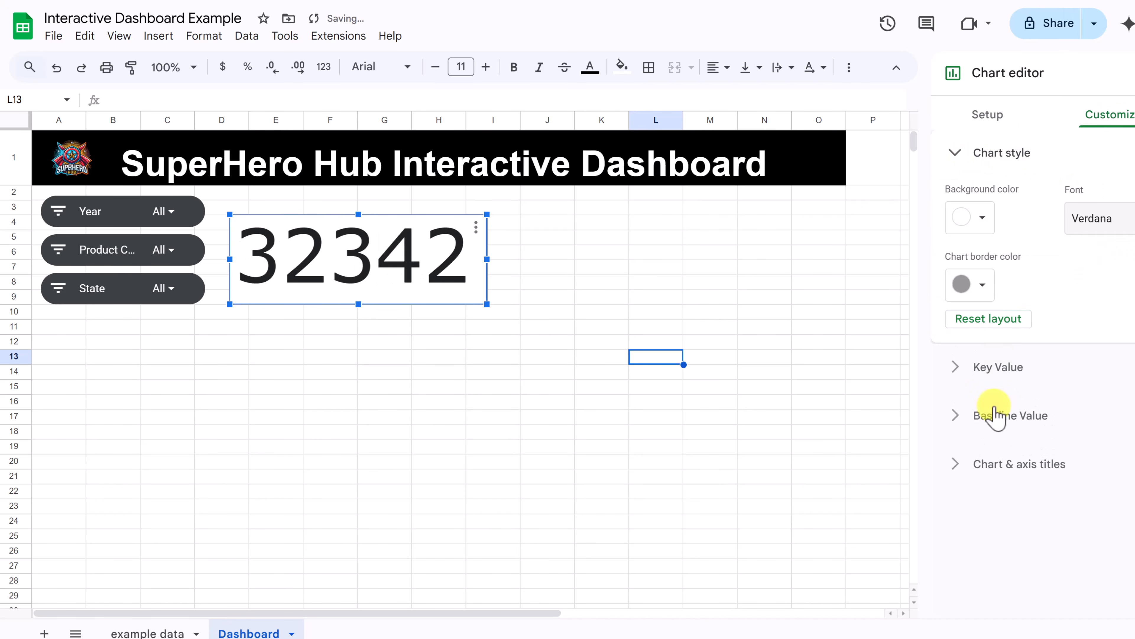
Step: Add the chart title "Units Sold" in bold Verdana and shrink the scorecard to about column H, row 8
left_click(958, 469)
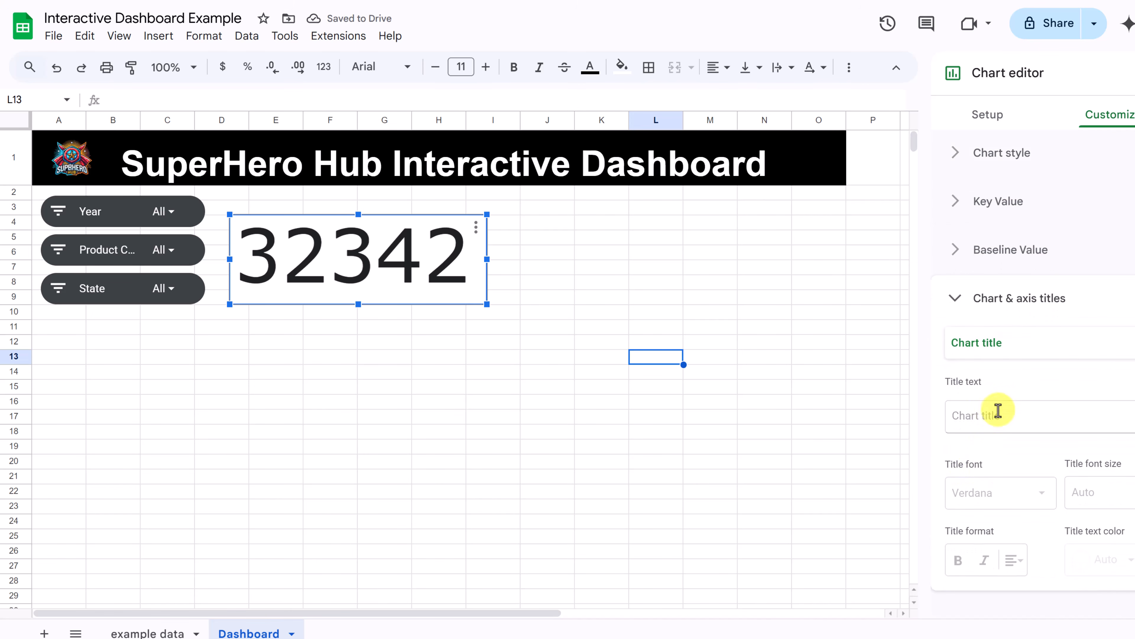
left_click(985, 425)
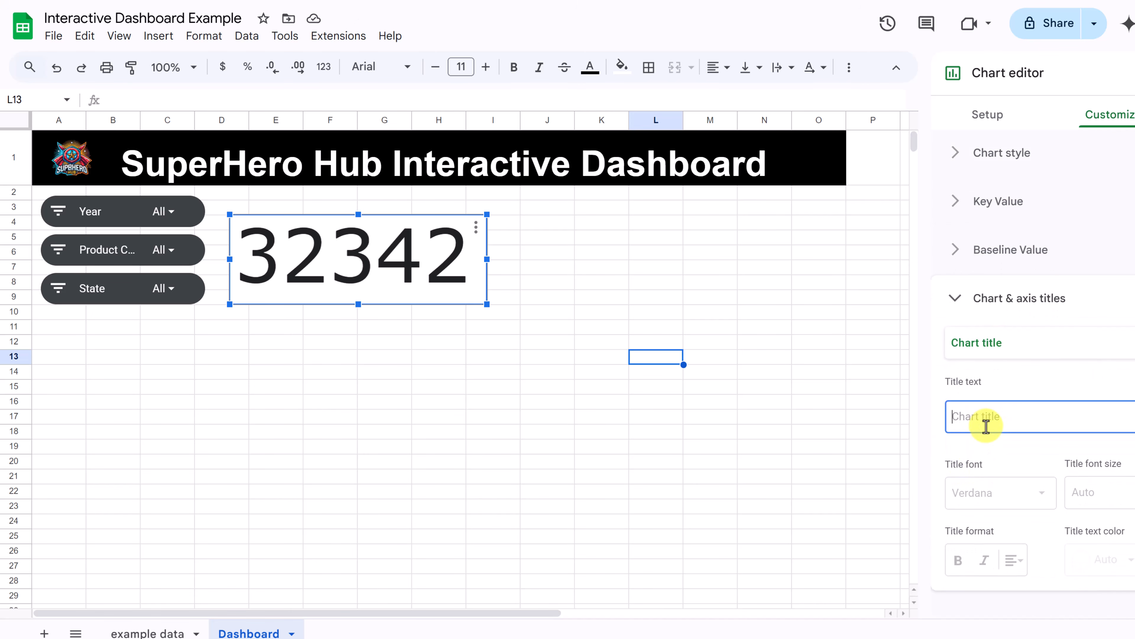
type("Units")
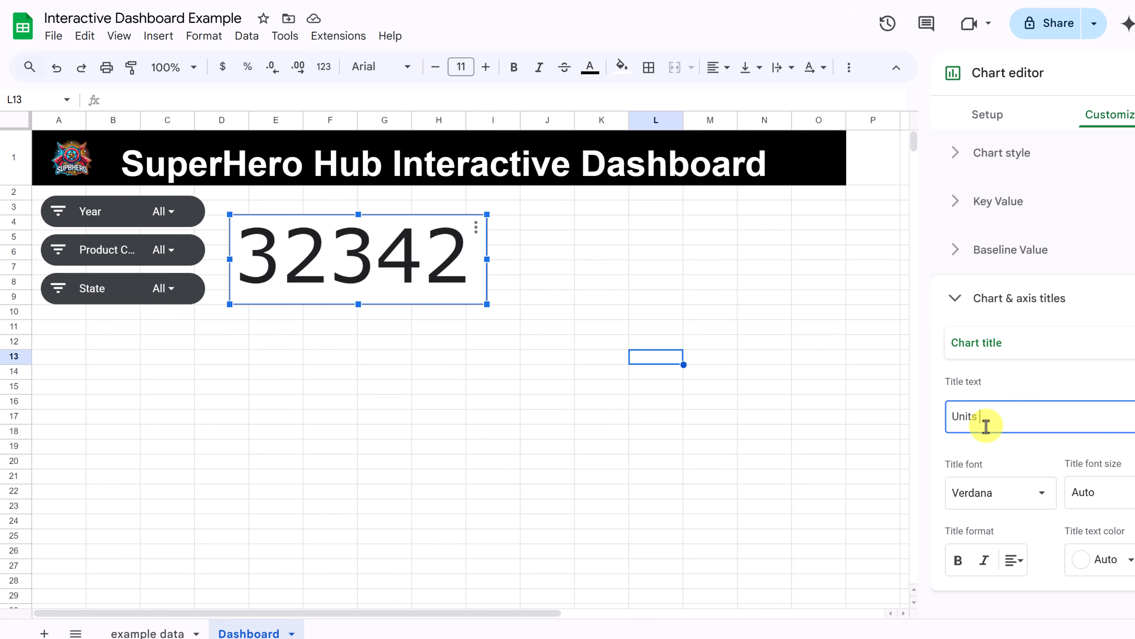
type(" Sold")
left_click(996, 494)
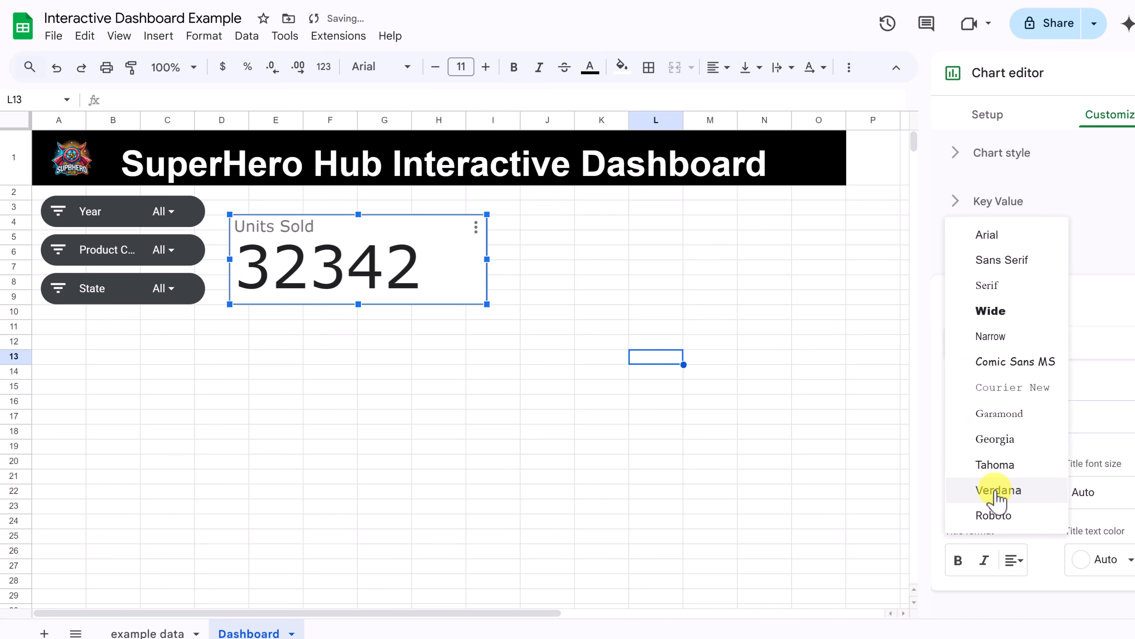
left_click(1000, 490)
left_click(958, 560)
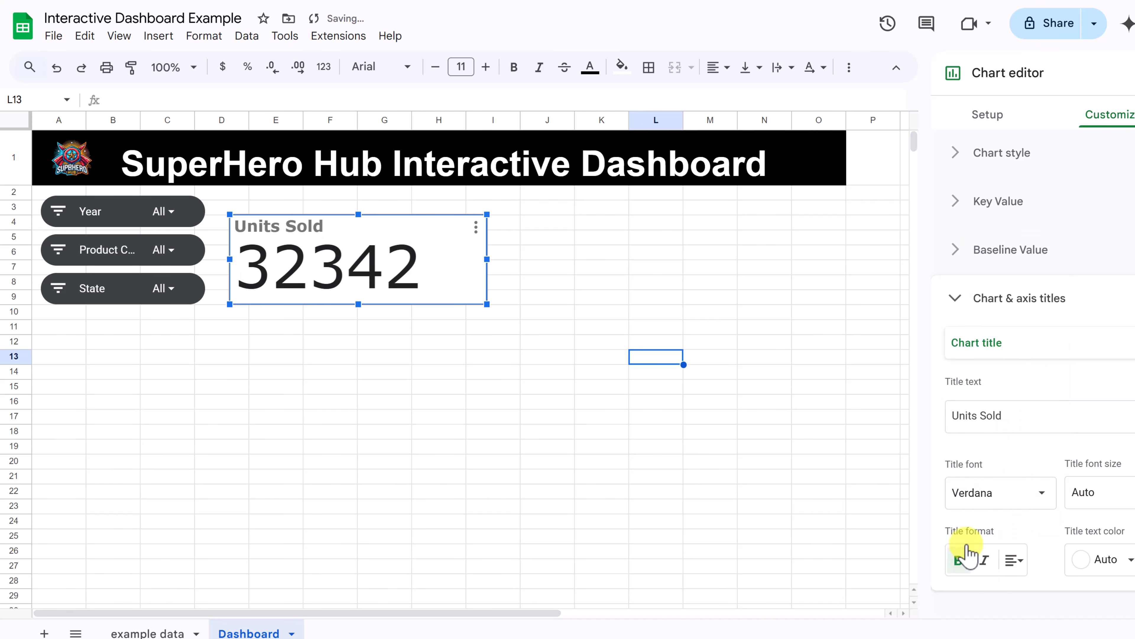
left_click_drag(489, 304, 443, 288)
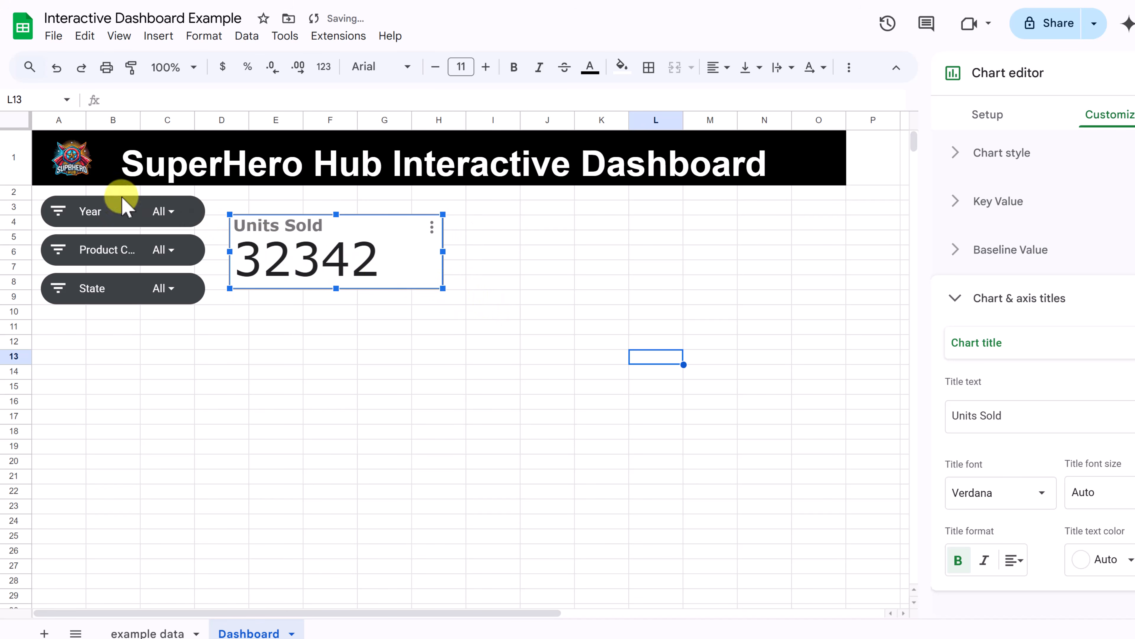
Step: Filter the Year slicer to 2024 only, and check the example data sheet before returning to the Dashboard
left_click(69, 222)
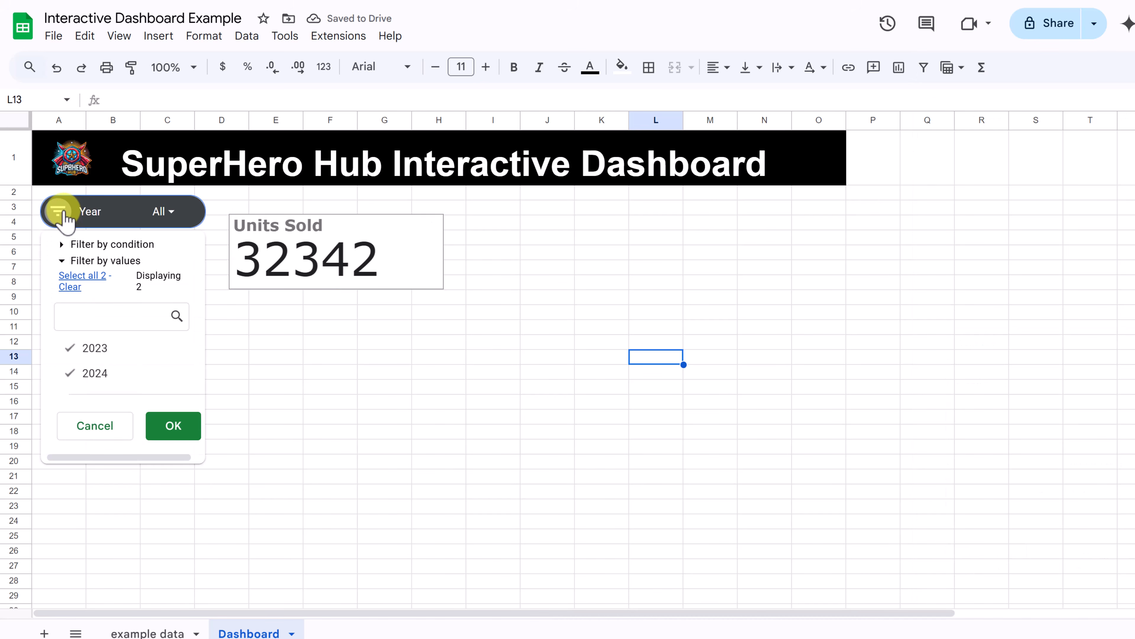
left_click(91, 351)
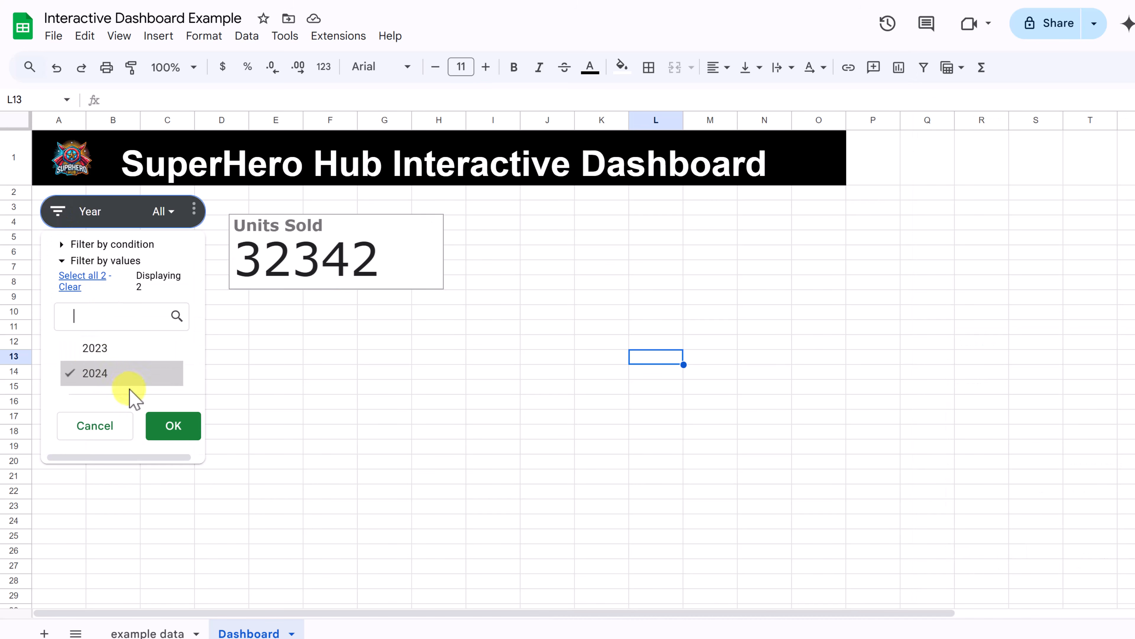
left_click(172, 425)
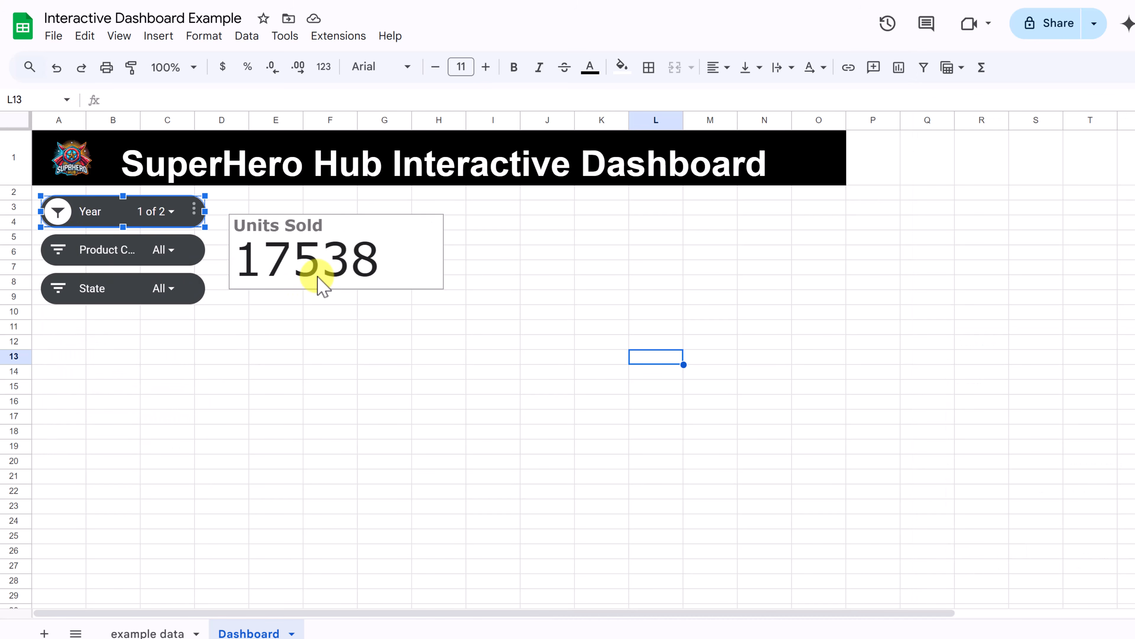
left_click(163, 631)
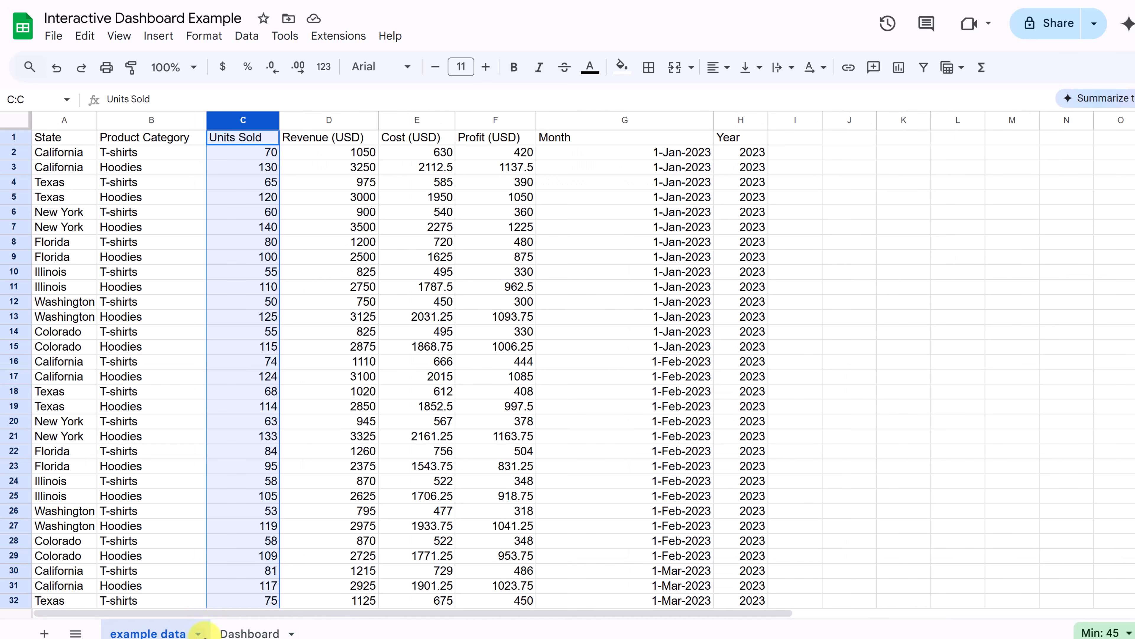
left_click(246, 631)
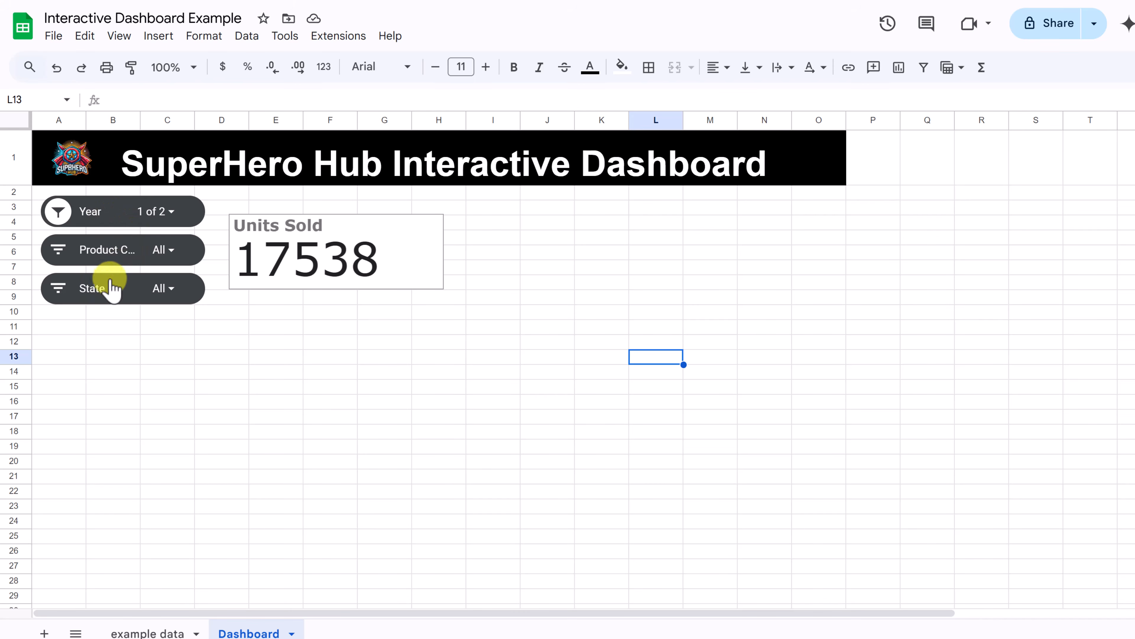
Step: Filter the State slicer to California, Colorado and Washington only
left_click(68, 291)
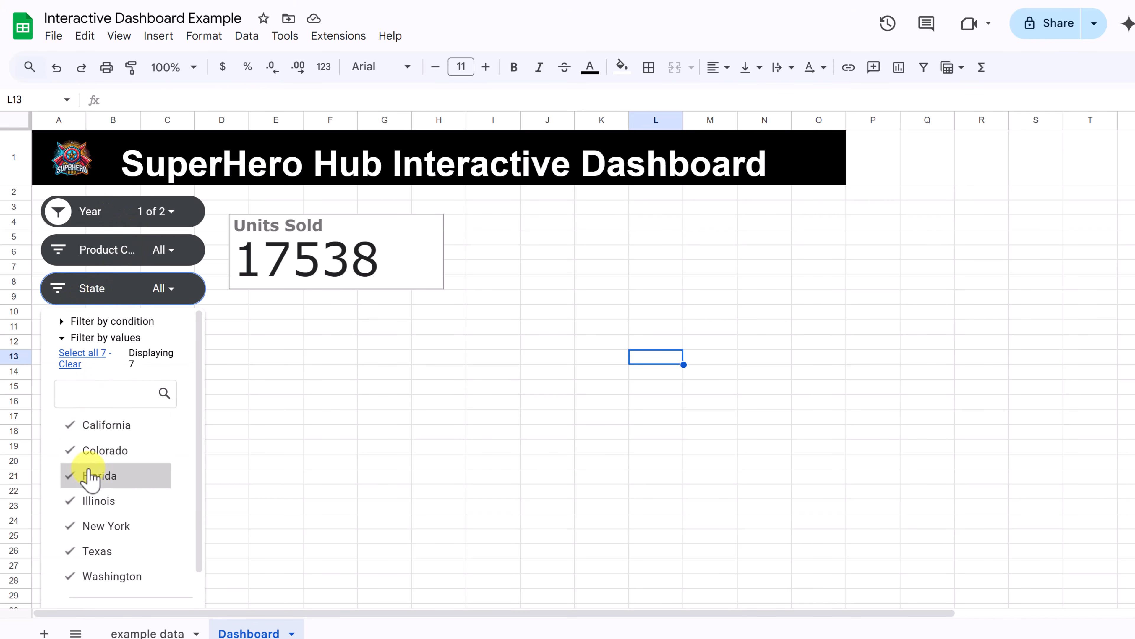
left_click(96, 501)
left_click(101, 551)
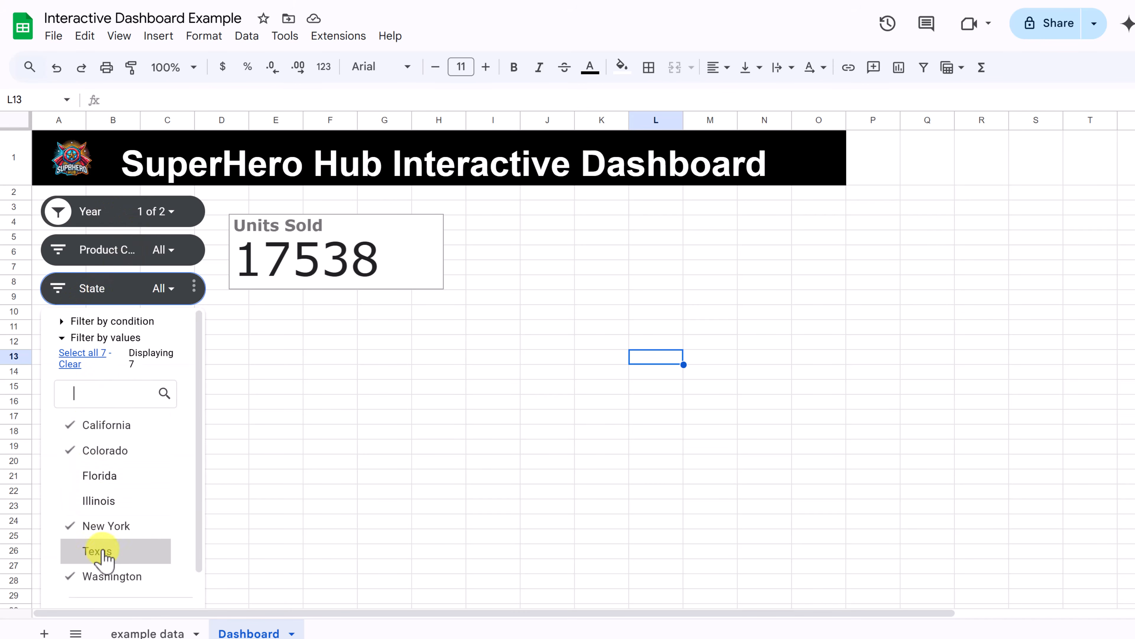
left_click(101, 501)
left_click(105, 526)
left_click(106, 505)
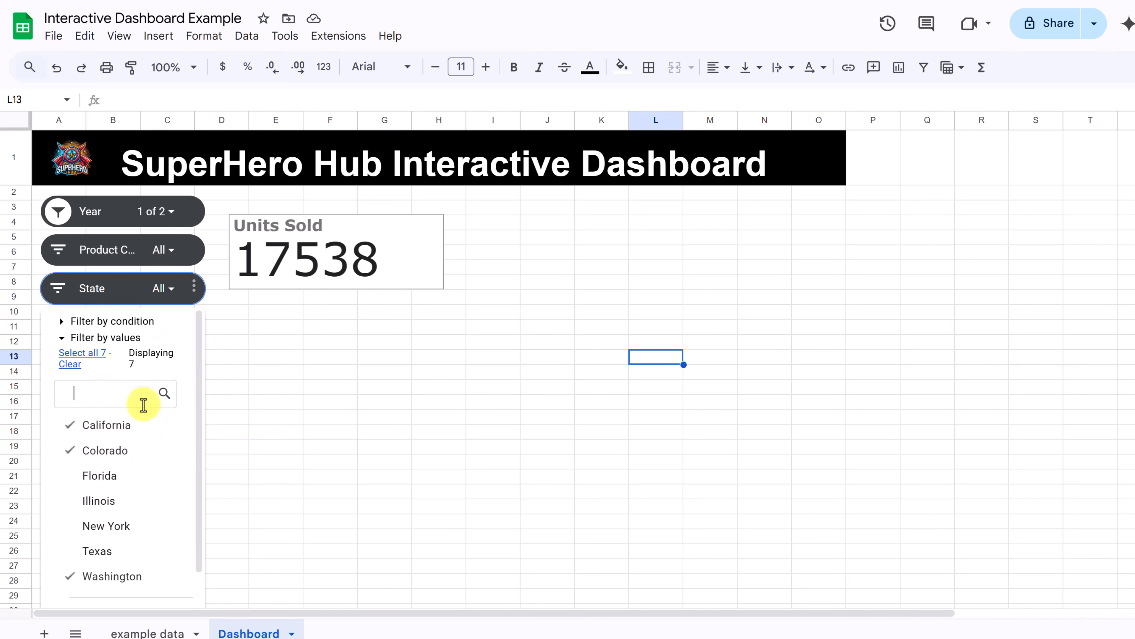
scroll(152, 537, "down", 2)
left_click(176, 578)
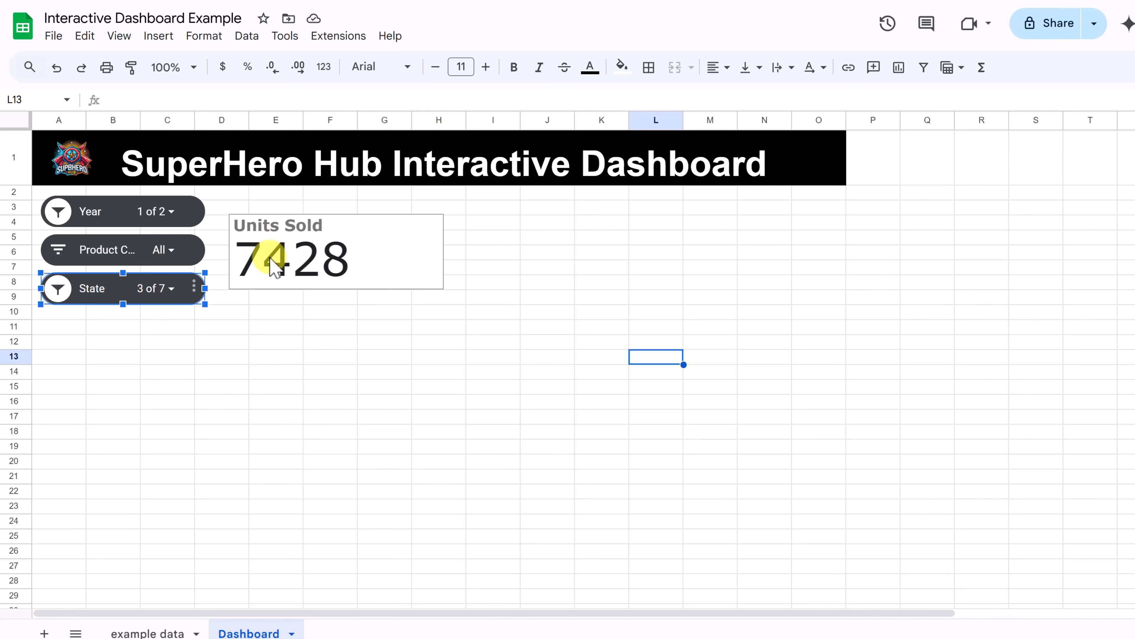
Step: Reset the Year and State slicers so that all of their values are selected
left_click(65, 295)
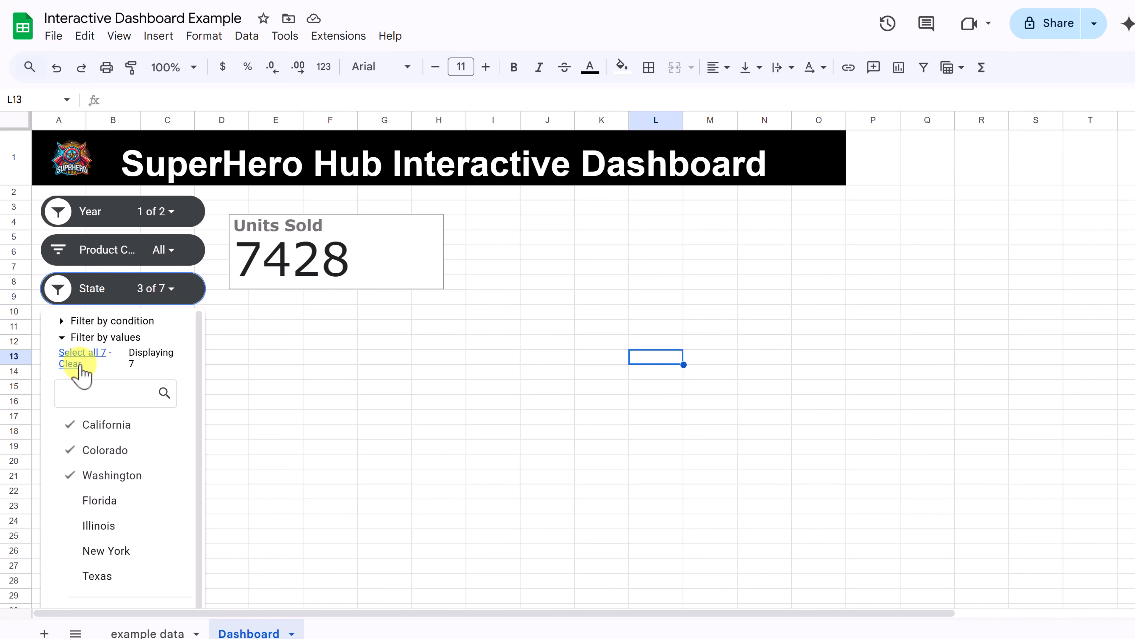
left_click(58, 211)
left_click(82, 275)
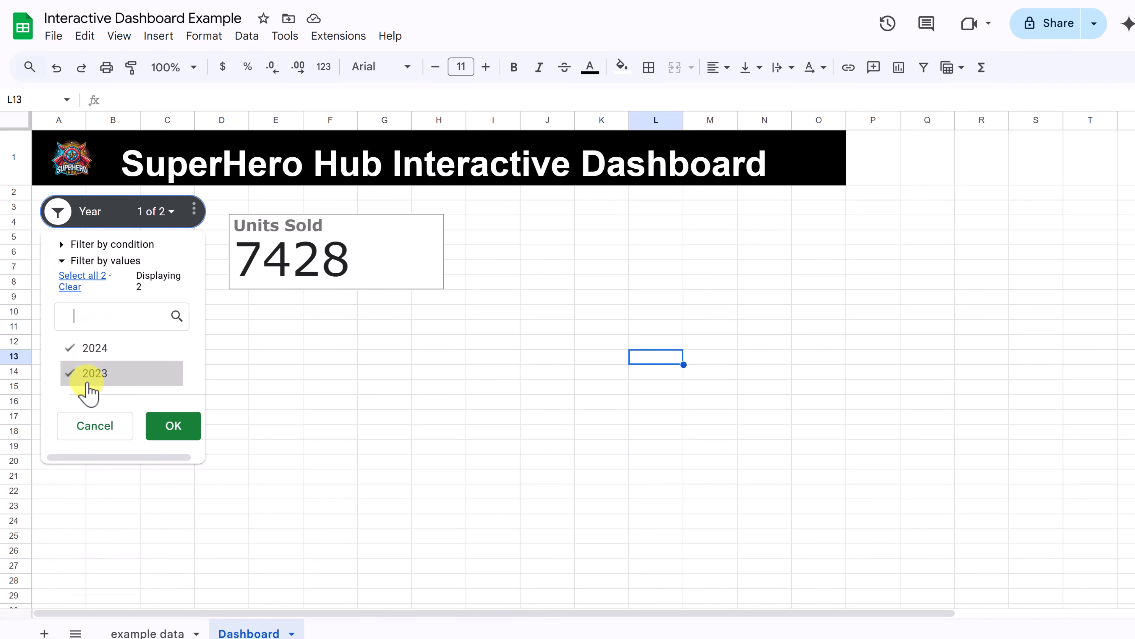
left_click(172, 429)
left_click(63, 290)
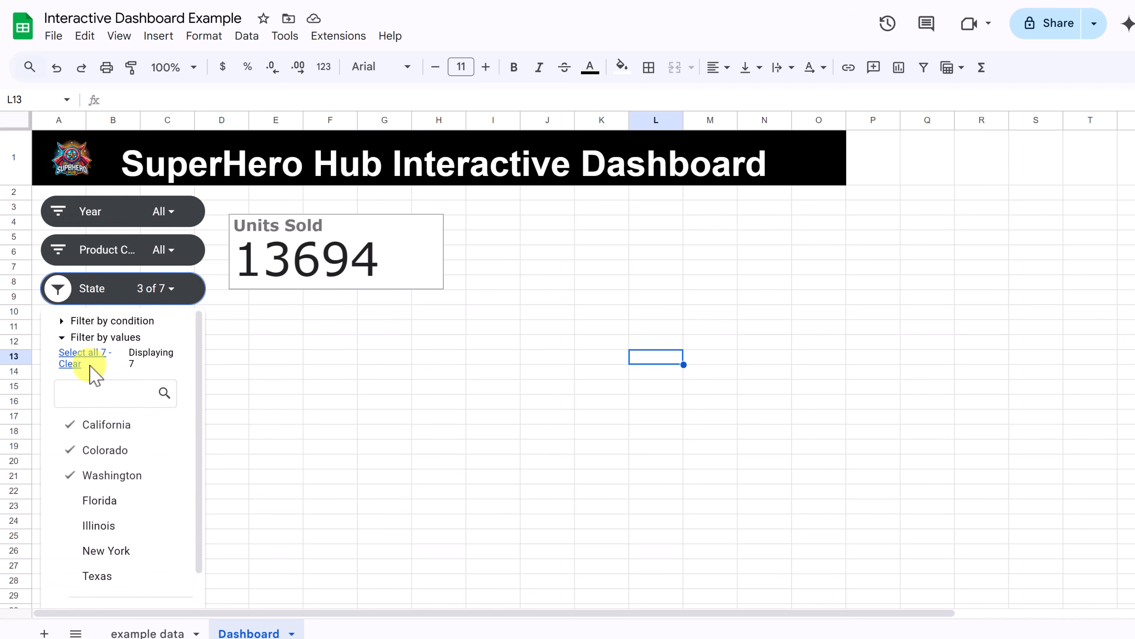
left_click(85, 354)
scroll(140, 474, "down", 1)
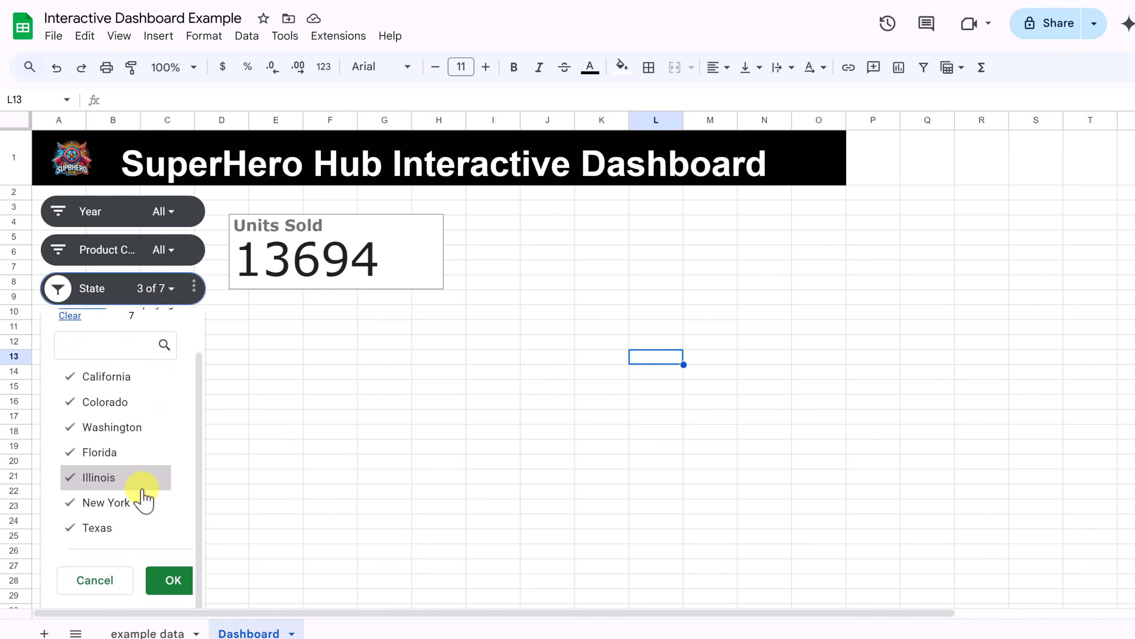
left_click(173, 581)
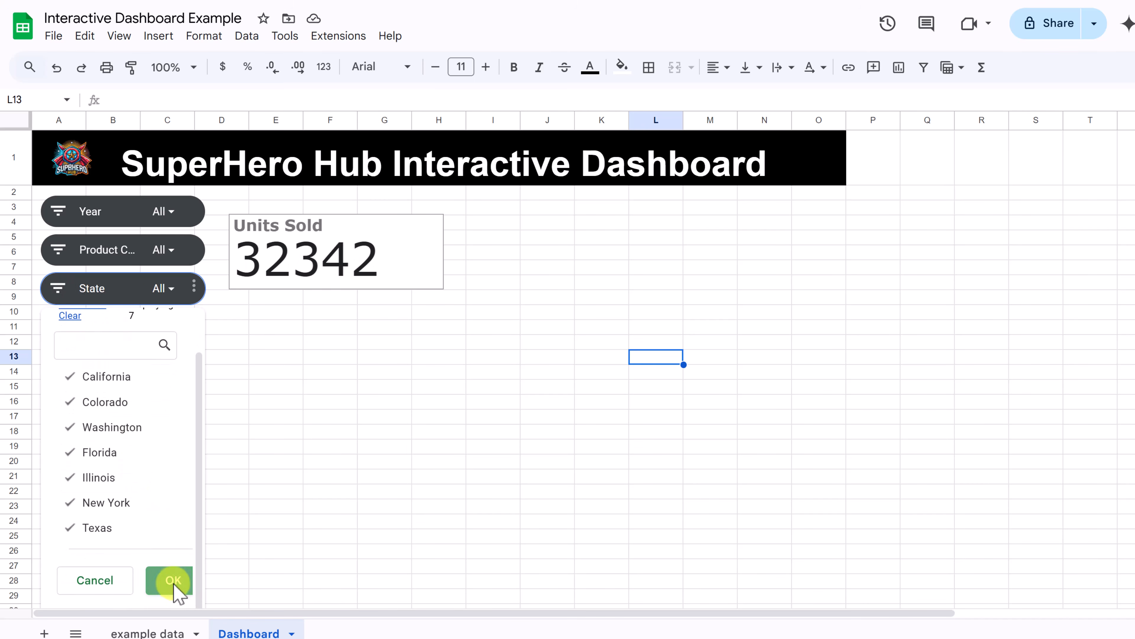
left_click(312, 390)
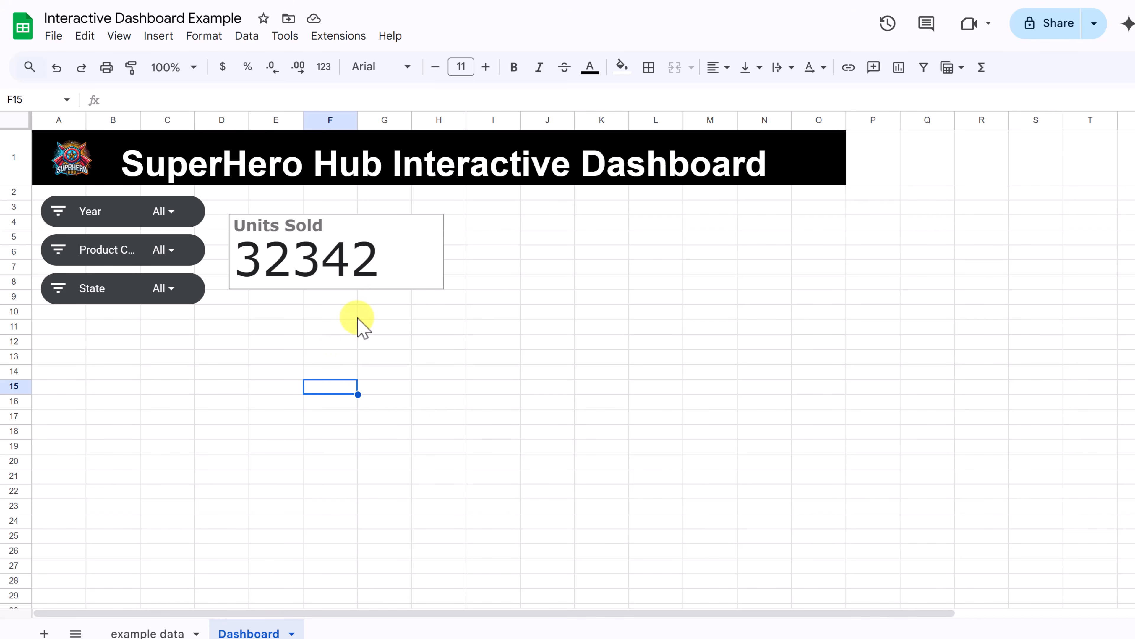
Step: Duplicate the Units Sold scorecard and place the copy beside it, across about columns I to L and rows 4 to 8
left_click(410, 240)
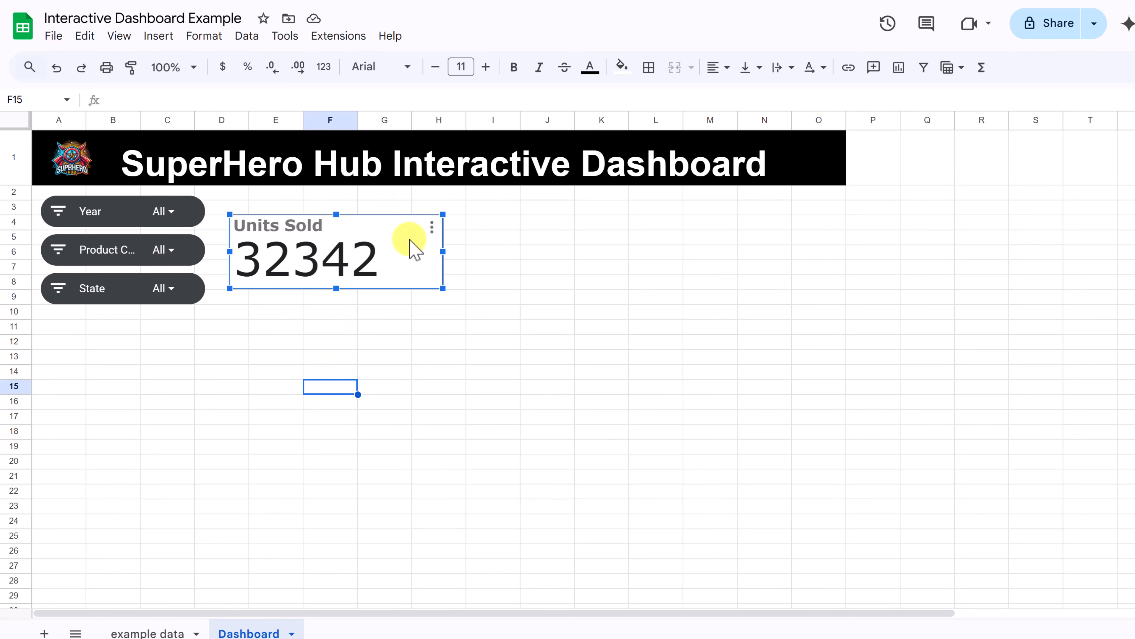
key("Escape")
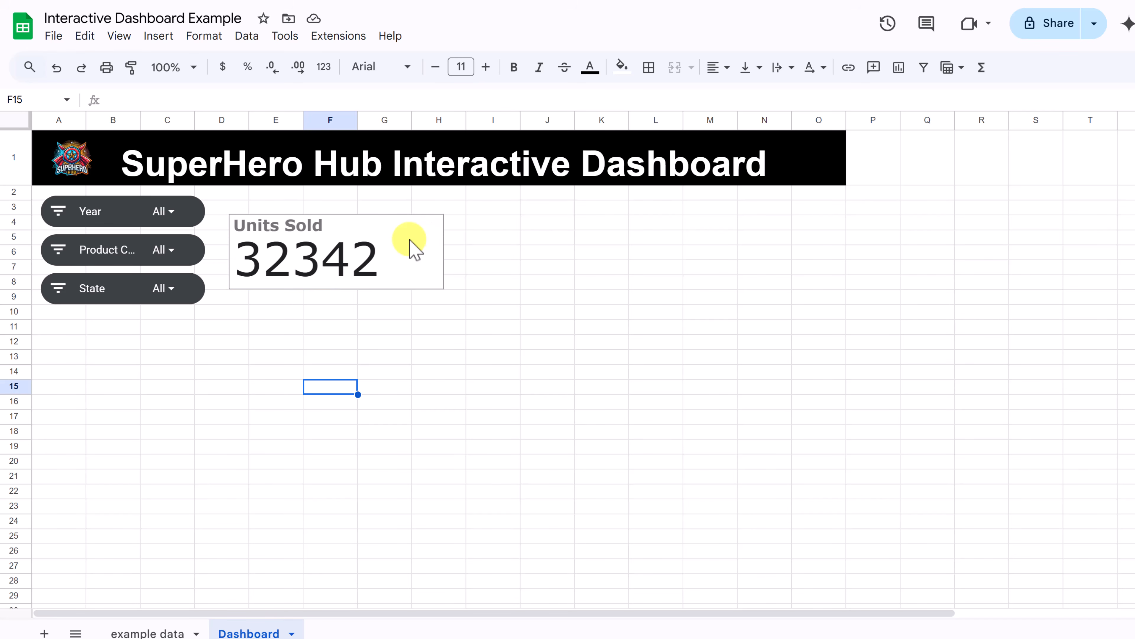
key("ctrl+v")
left_click_drag(512, 429, 631, 228)
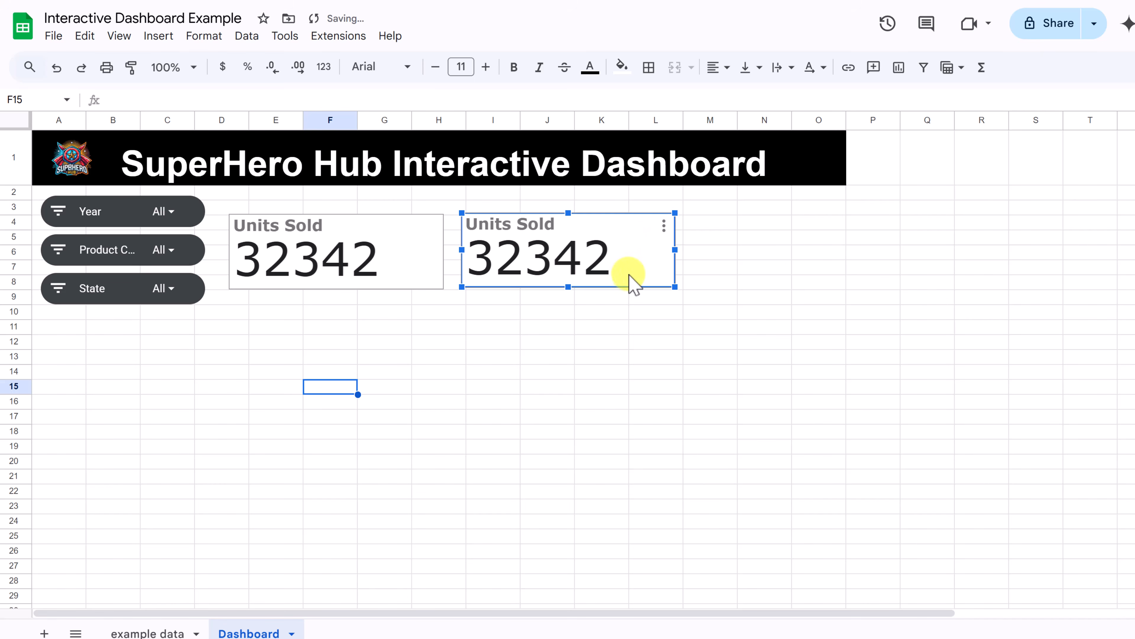
Step: Change the duplicated scorecard's data range to the Revenue (USD) column D of the example data sheet
double_click(615, 239)
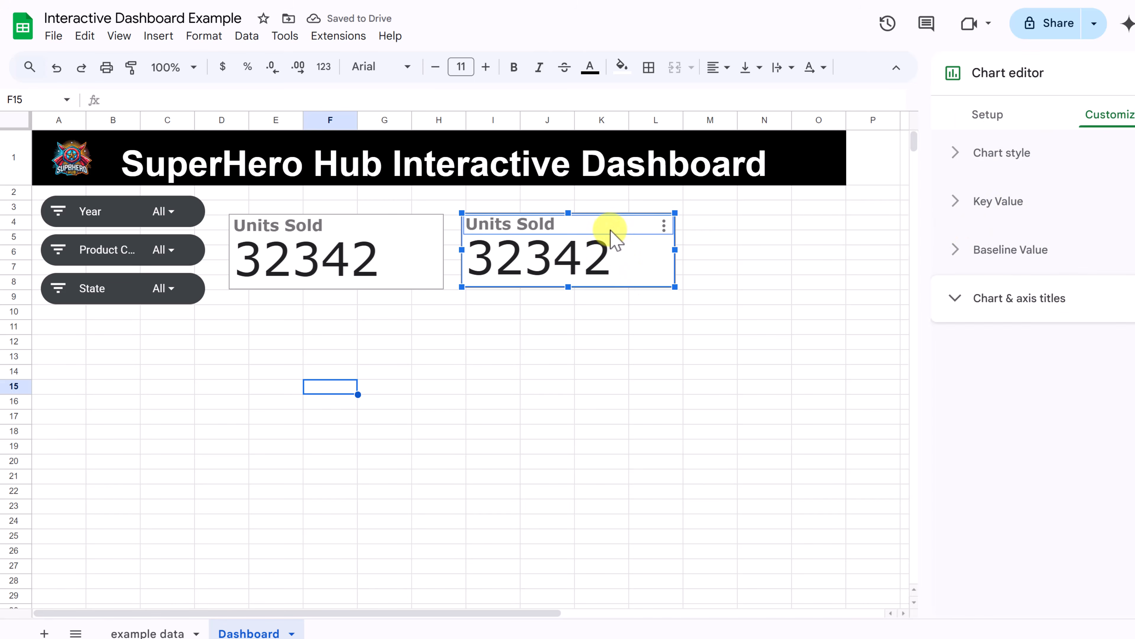
left_click(992, 117)
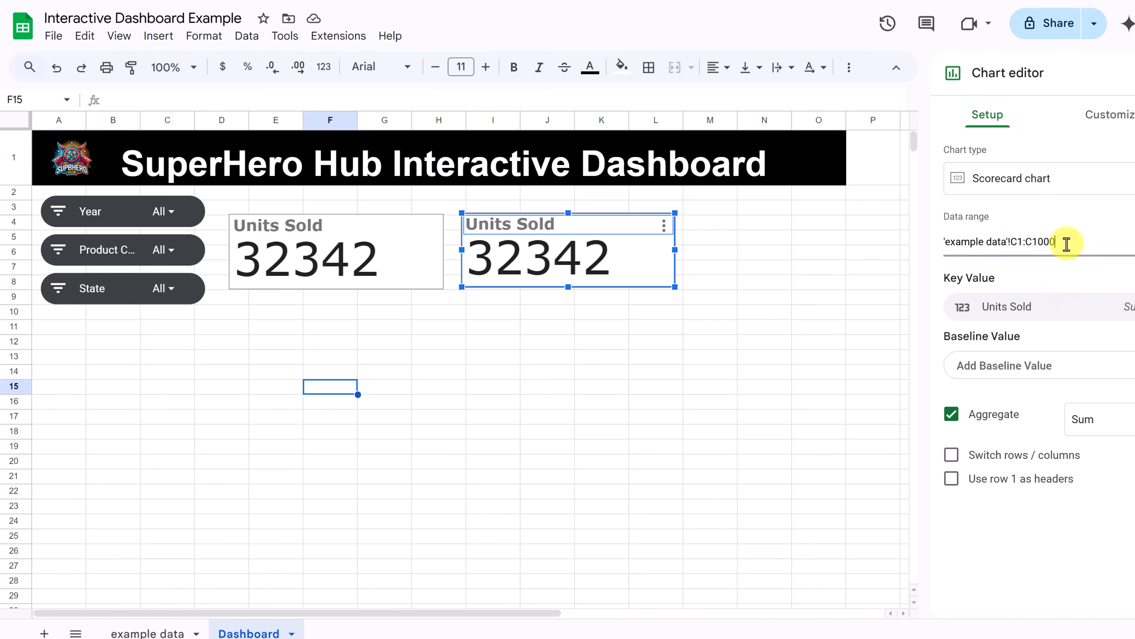
left_click_drag(1066, 244, 1030, 244)
left_click(1134, 243)
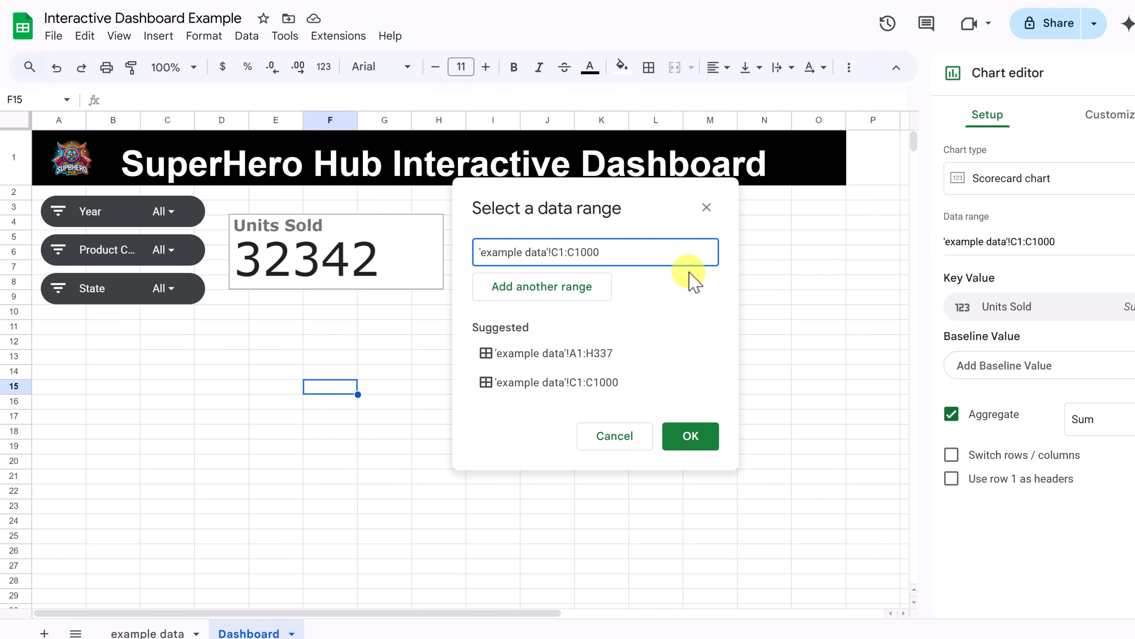
left_click_drag(606, 252, 446, 256)
key("BackSpace")
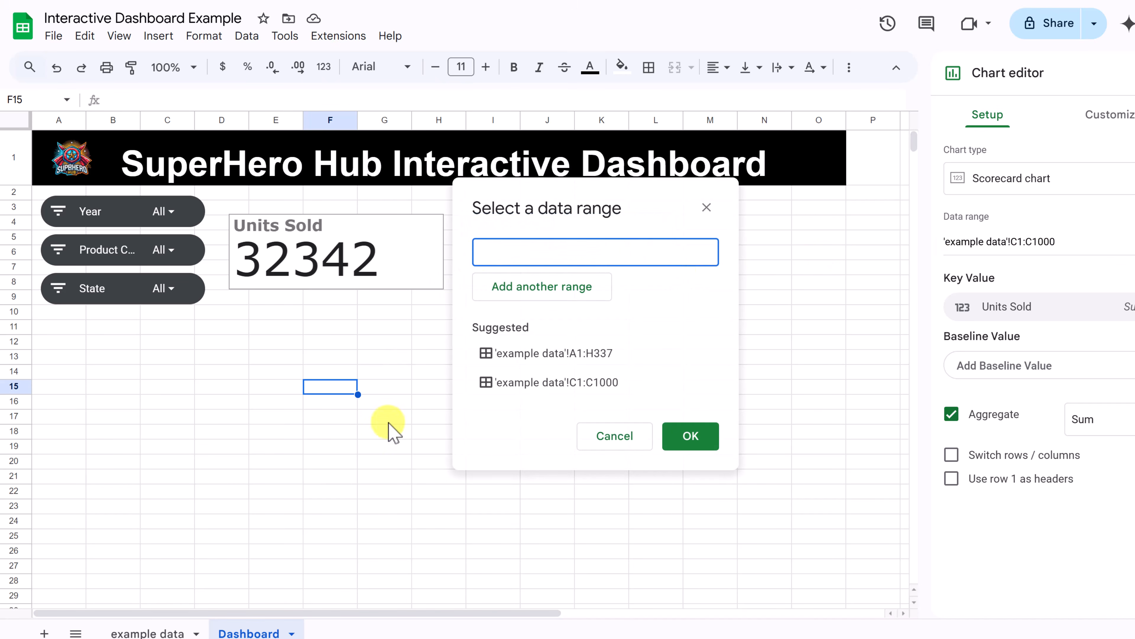
left_click(147, 632)
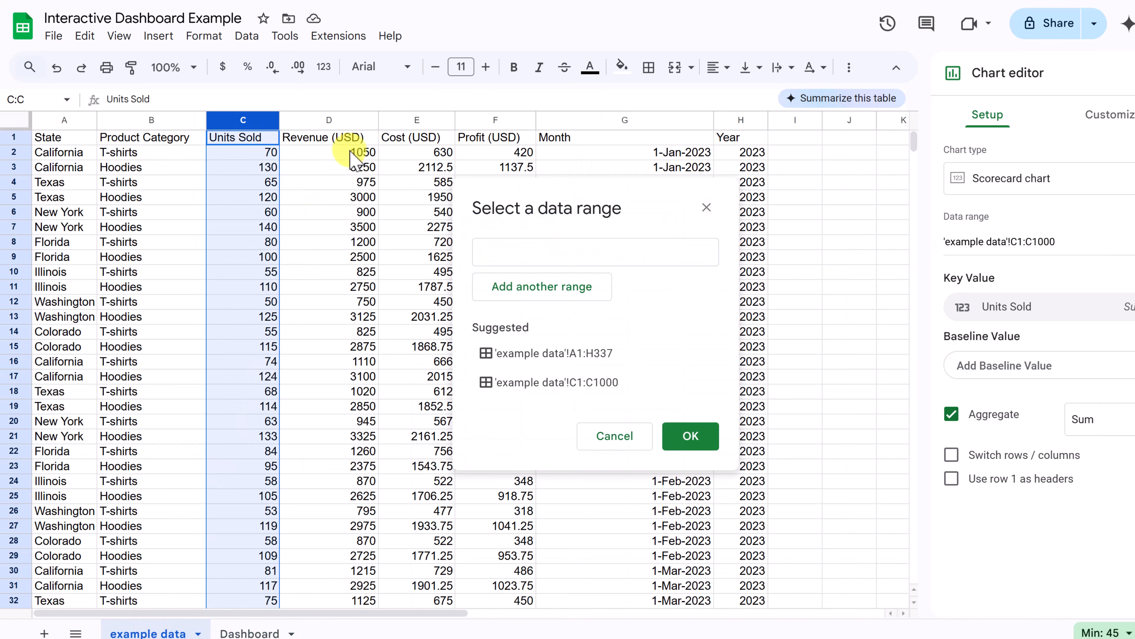
left_click(330, 119)
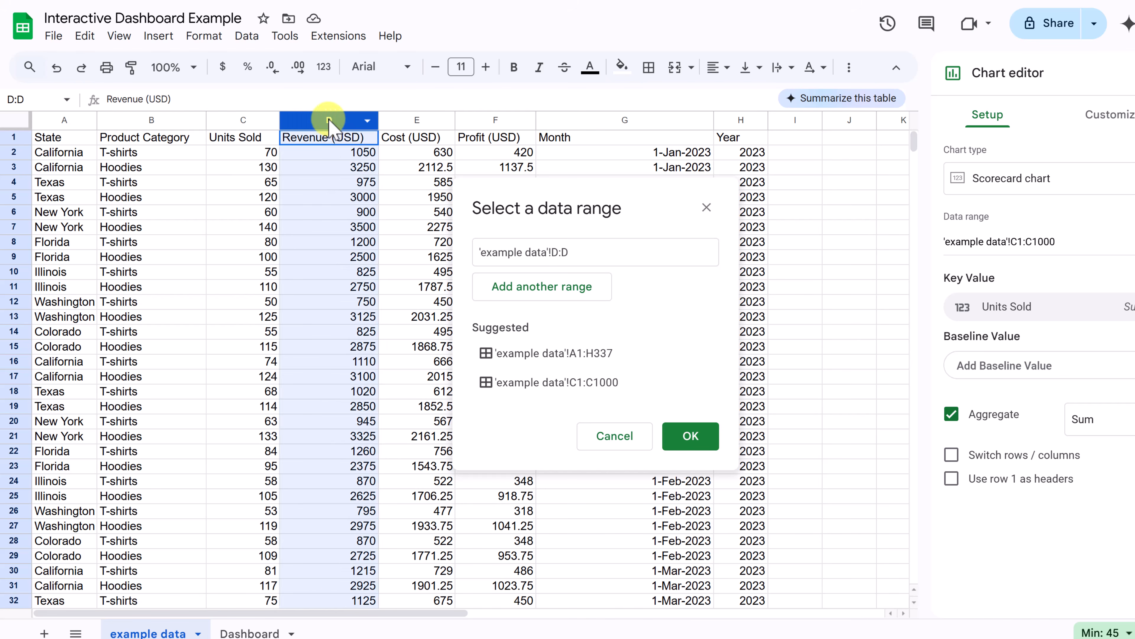
left_click(691, 441)
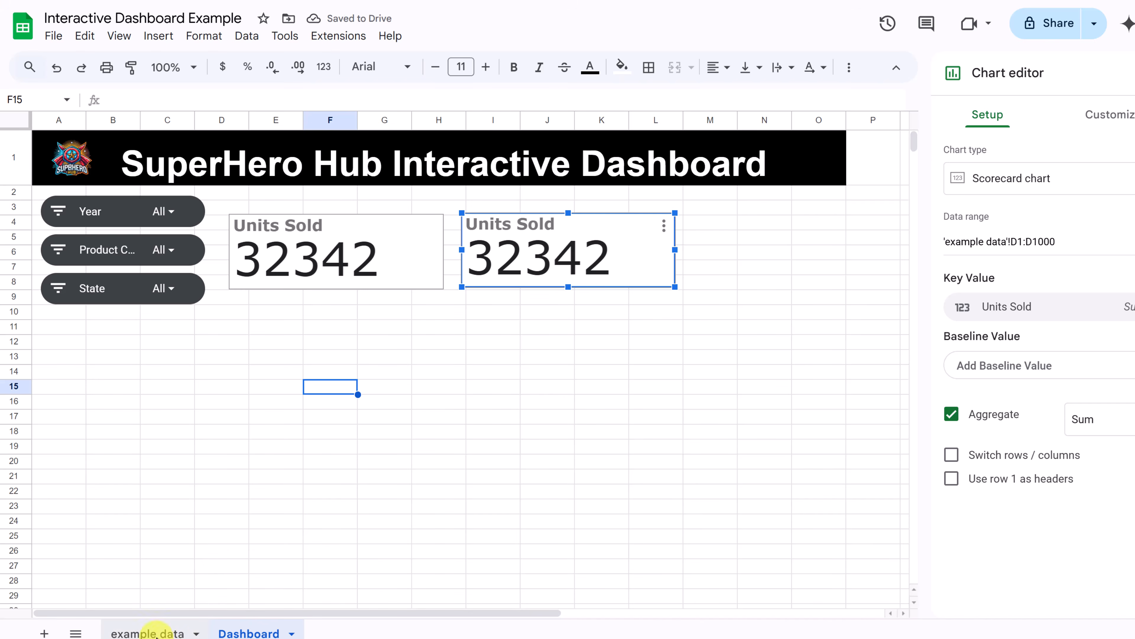
left_click(152, 632)
left_click(249, 632)
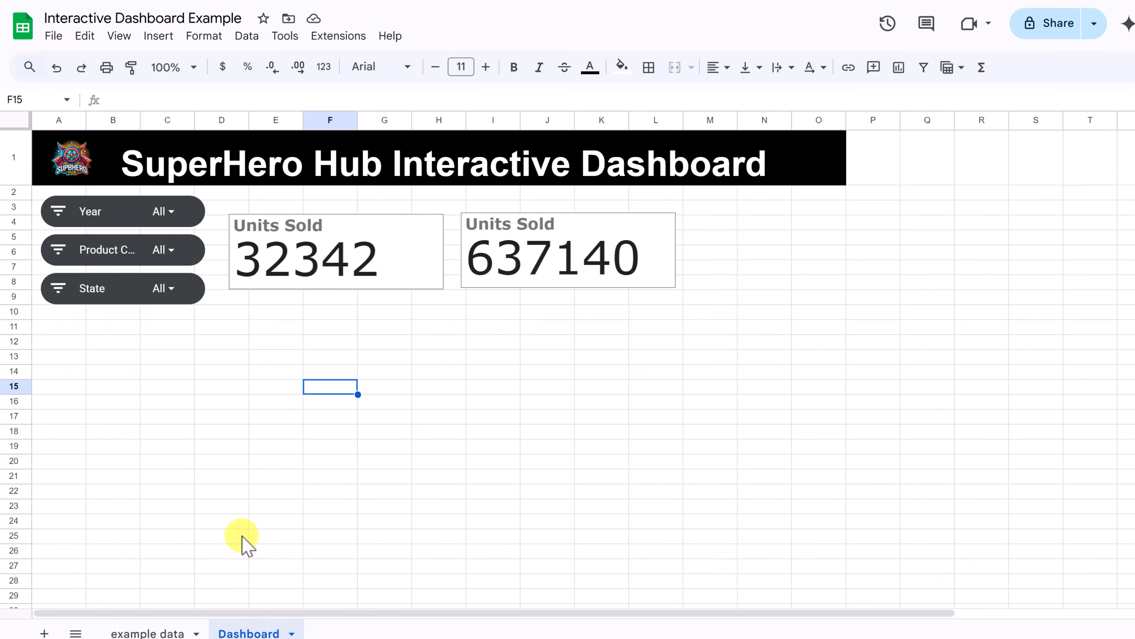
Step: Format the Revenue, Cost and Profit columns D to F of the example data sheet as currency and return to the Dashboard
left_click(169, 632)
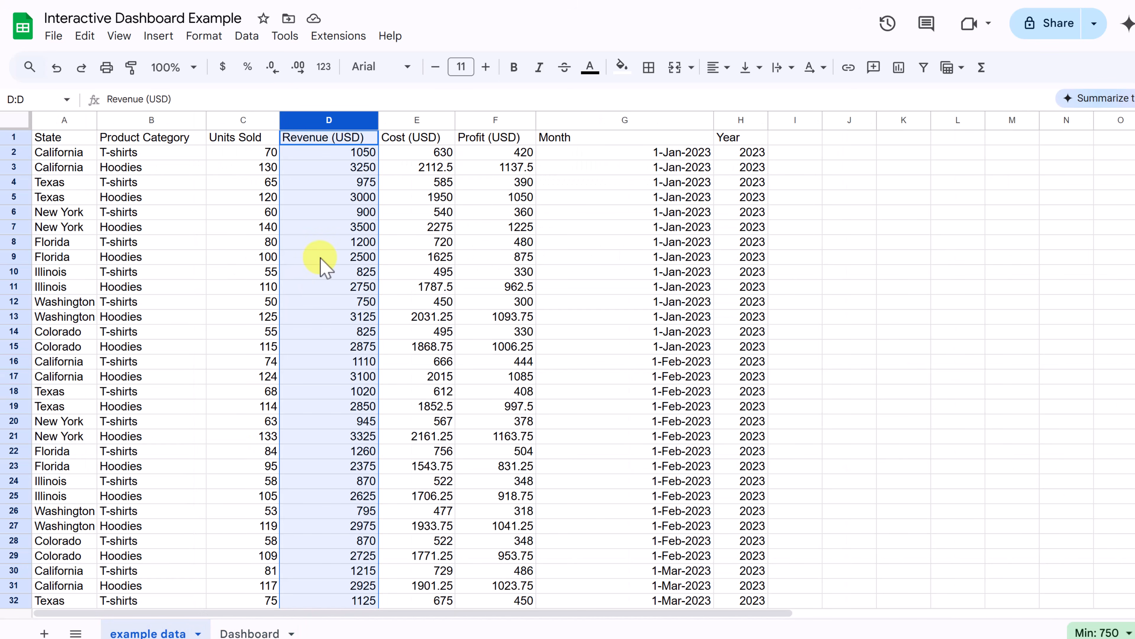
left_click(341, 248)
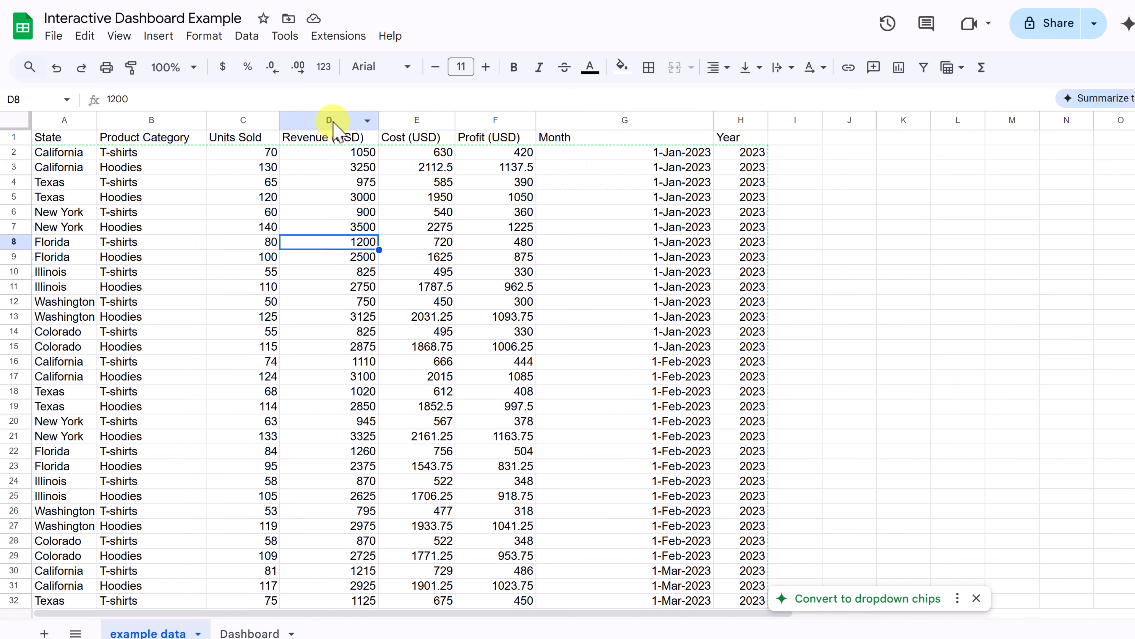
left_click_drag(331, 120, 489, 117)
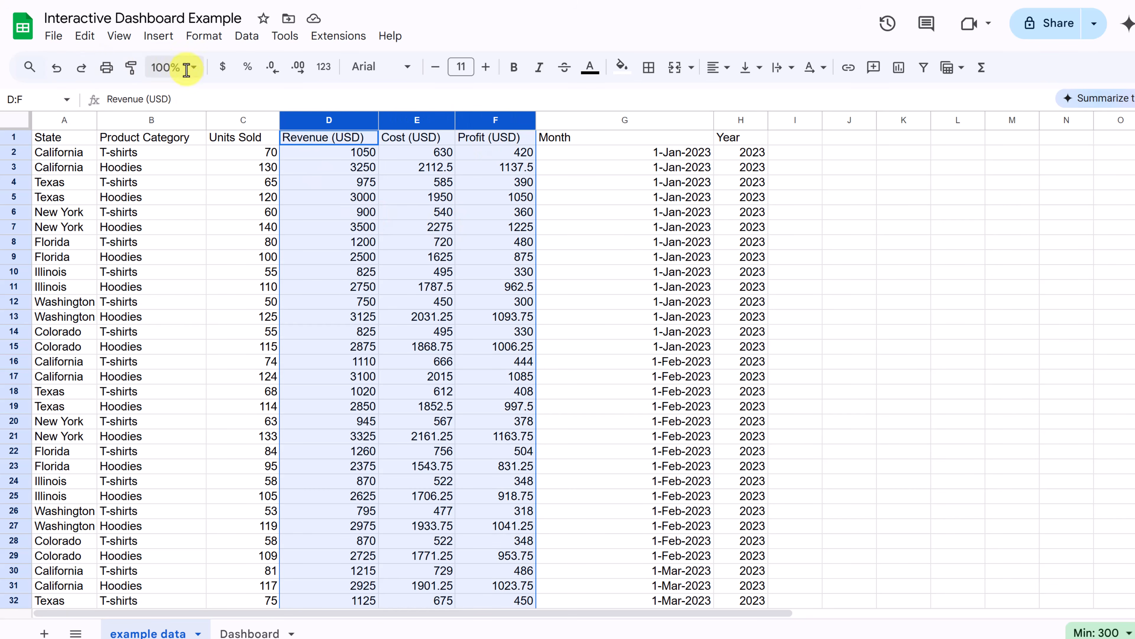
left_click(222, 70)
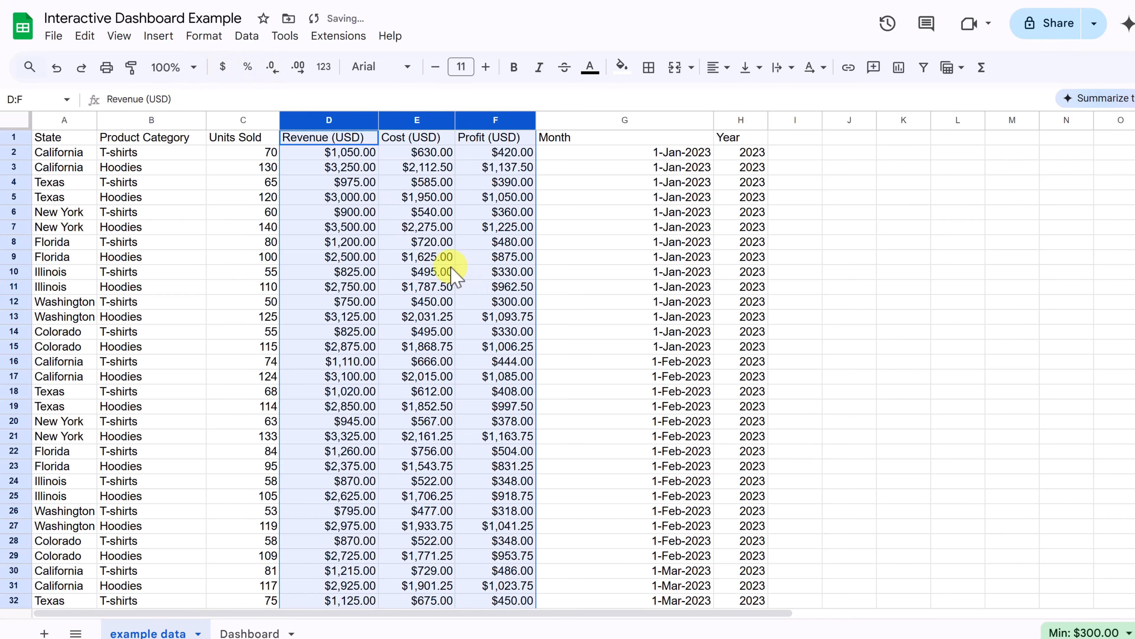
left_click(429, 244)
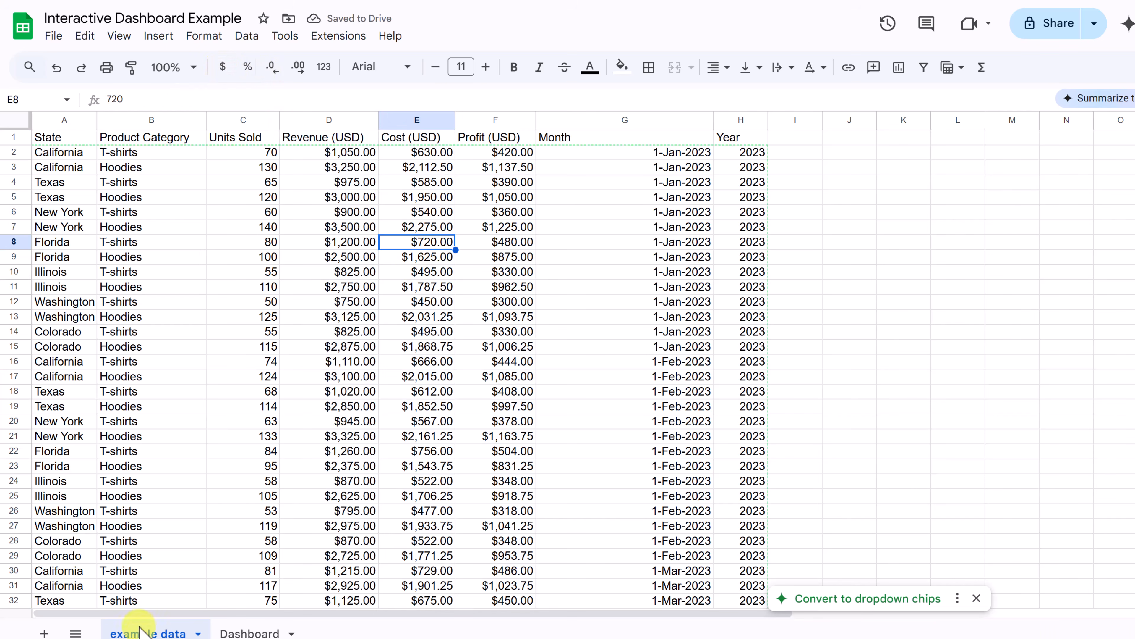
left_click(251, 632)
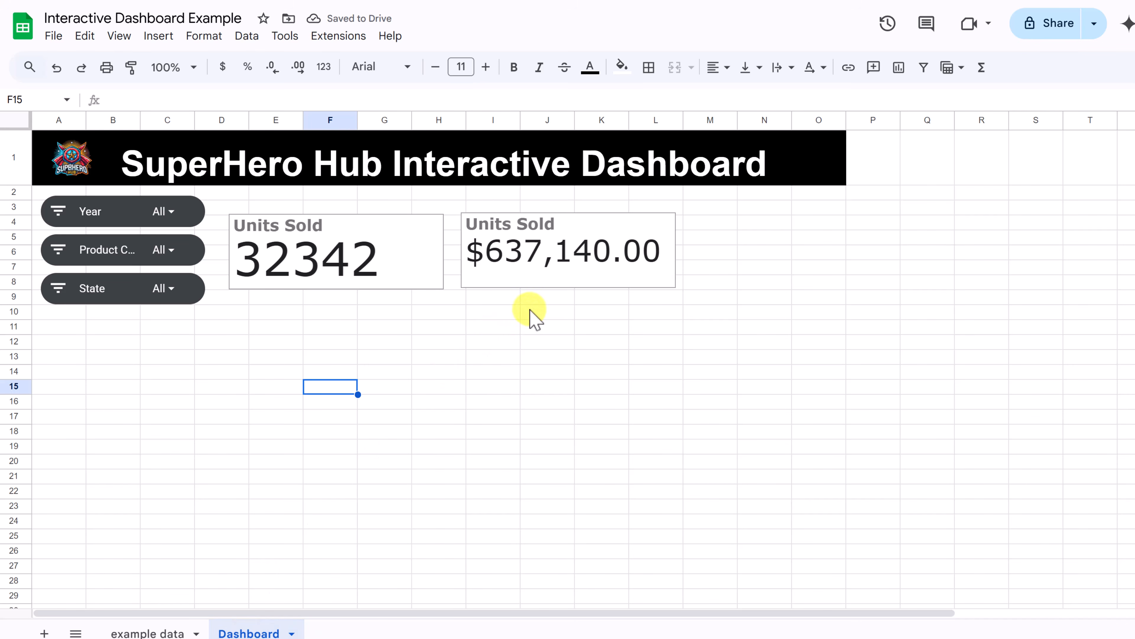
Step: Change the chart title of the second scorecard to "Revenue"
double_click(534, 235)
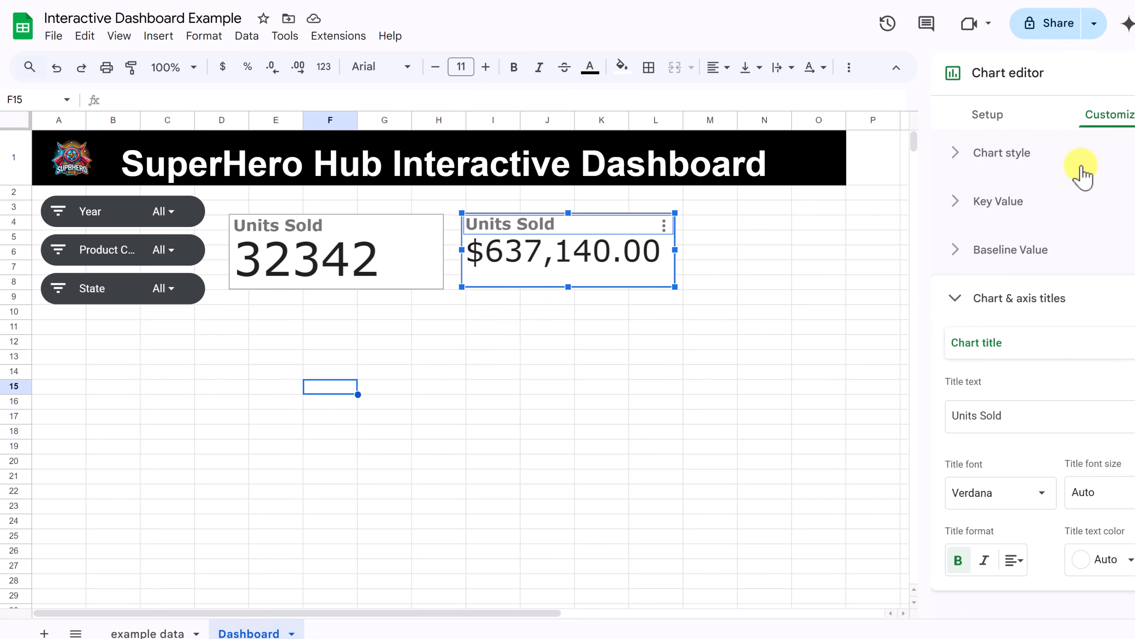
left_click_drag(1014, 418, 905, 413)
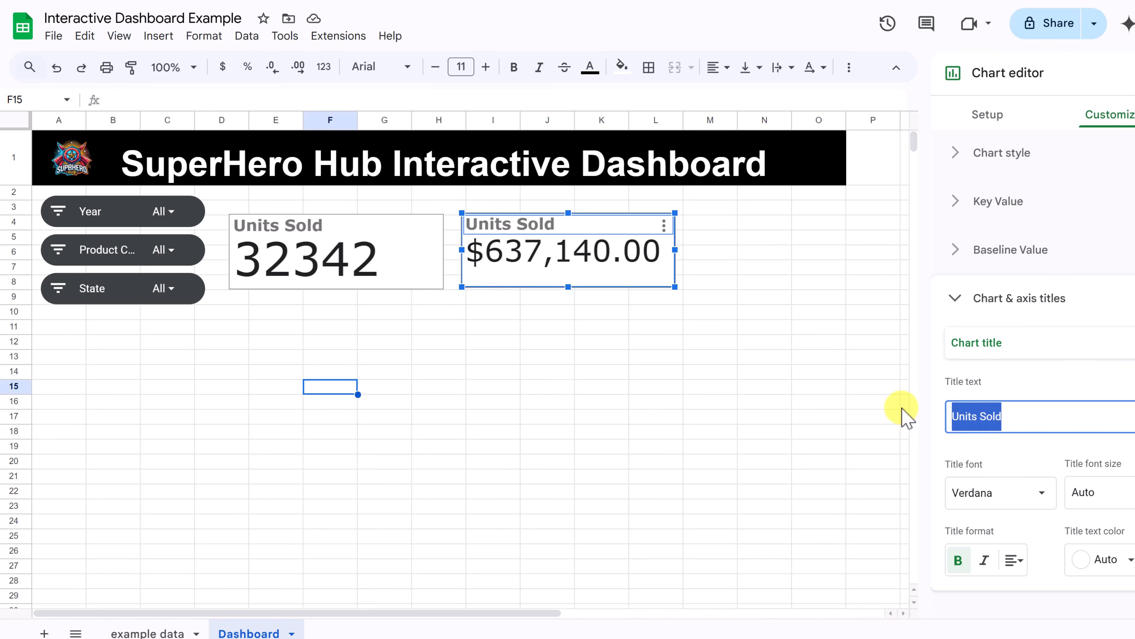
type("Revenue")
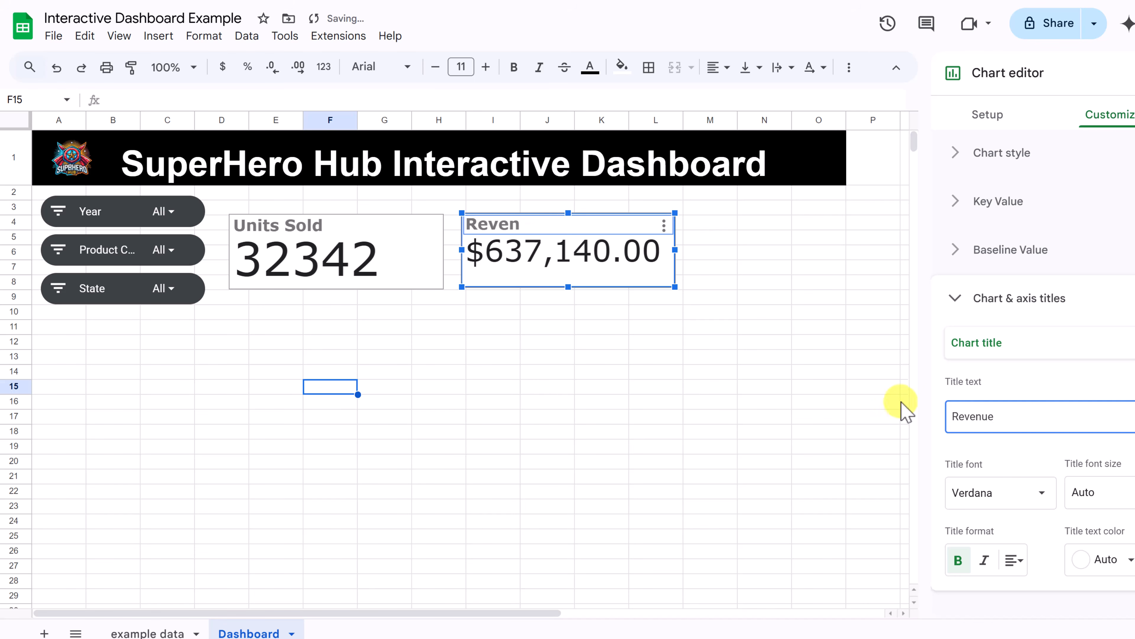
left_click(493, 342)
Step: Duplicate the Revenue scorecard and place the copy below, across about columns G to K and rows 11 to 15
left_click(560, 237)
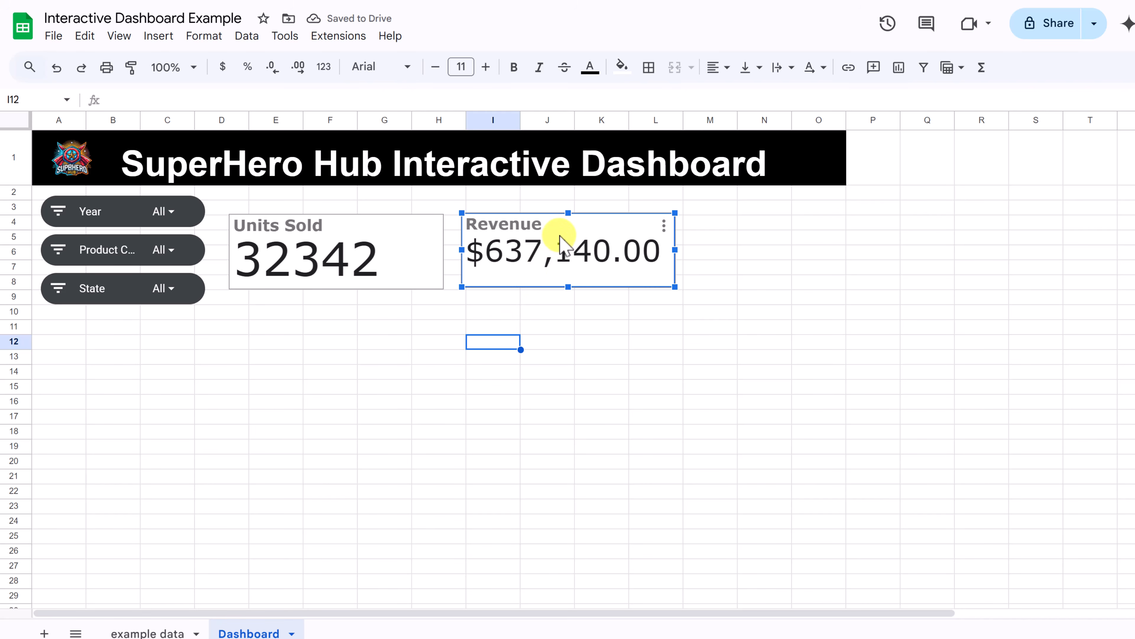
key("ctrl+c")
key("ctrl+v")
left_click(649, 364)
left_click_drag(649, 363, 466, 331)
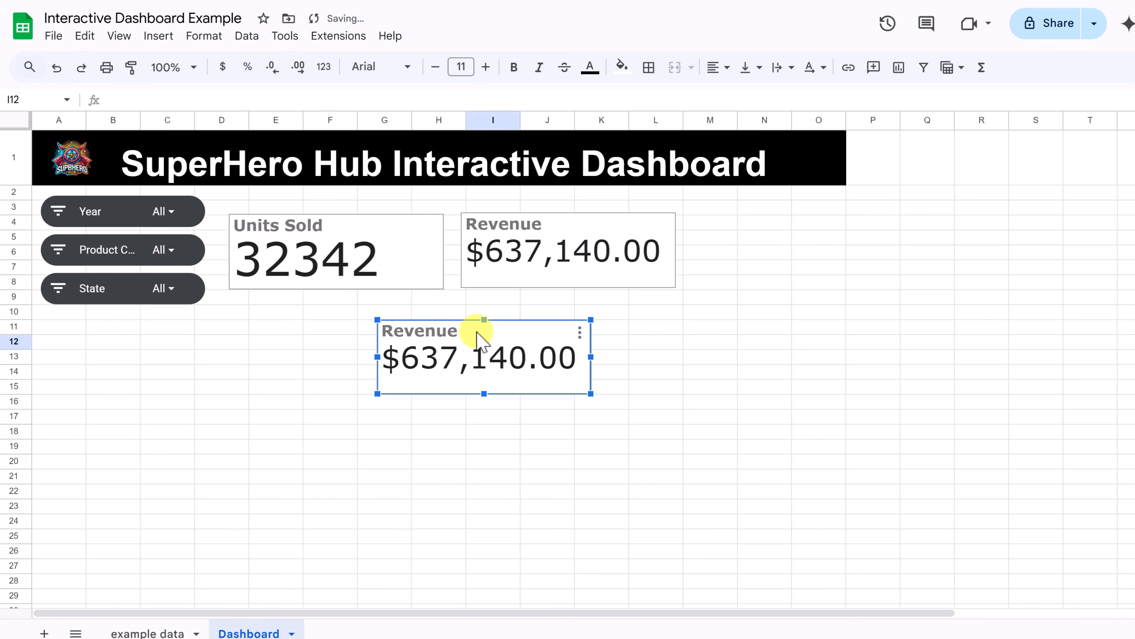
Step: Change the lower Revenue scorecard's data range to the Profit (USD) column F of the example data sheet and return to the Dashboard
double_click(477, 333)
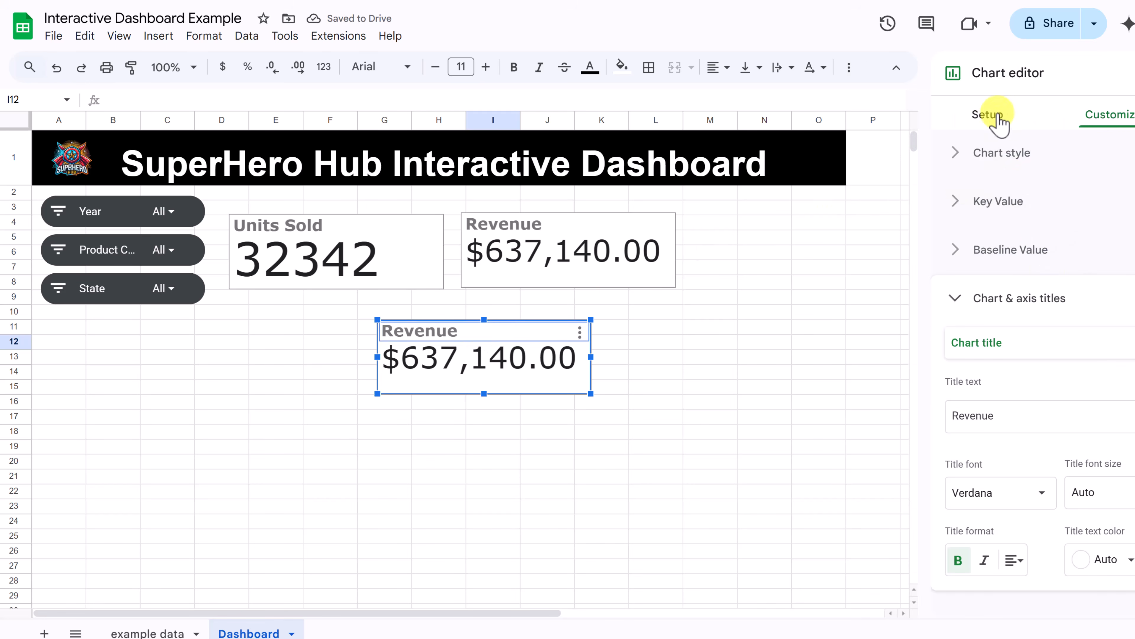
left_click(988, 115)
left_click(1122, 243)
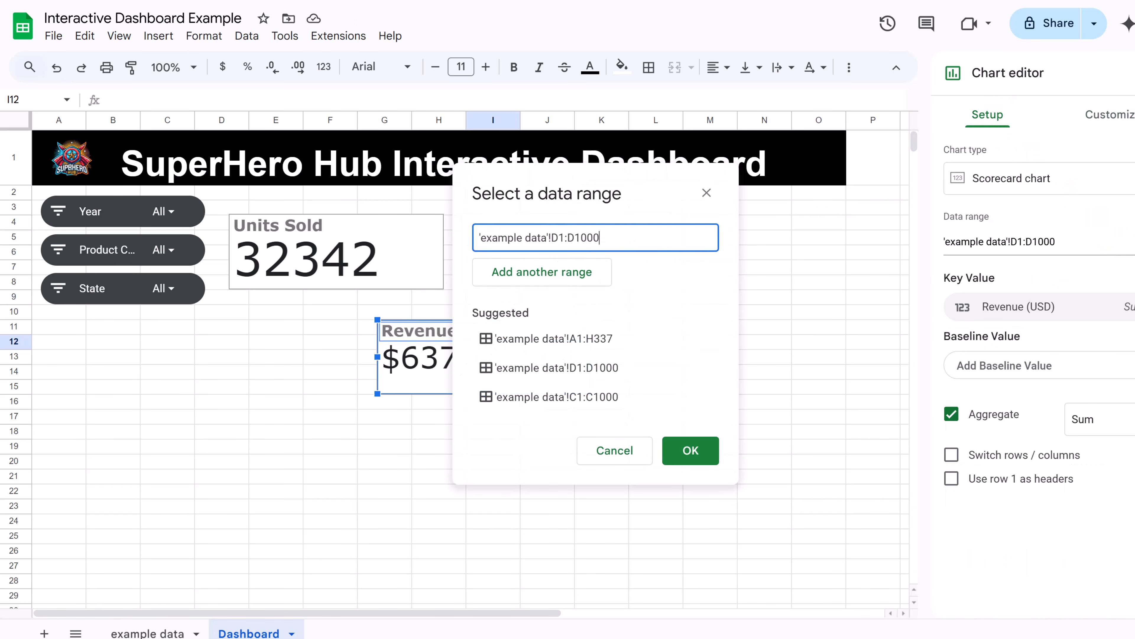
left_click_drag(613, 238, 472, 231)
key("BackSpace")
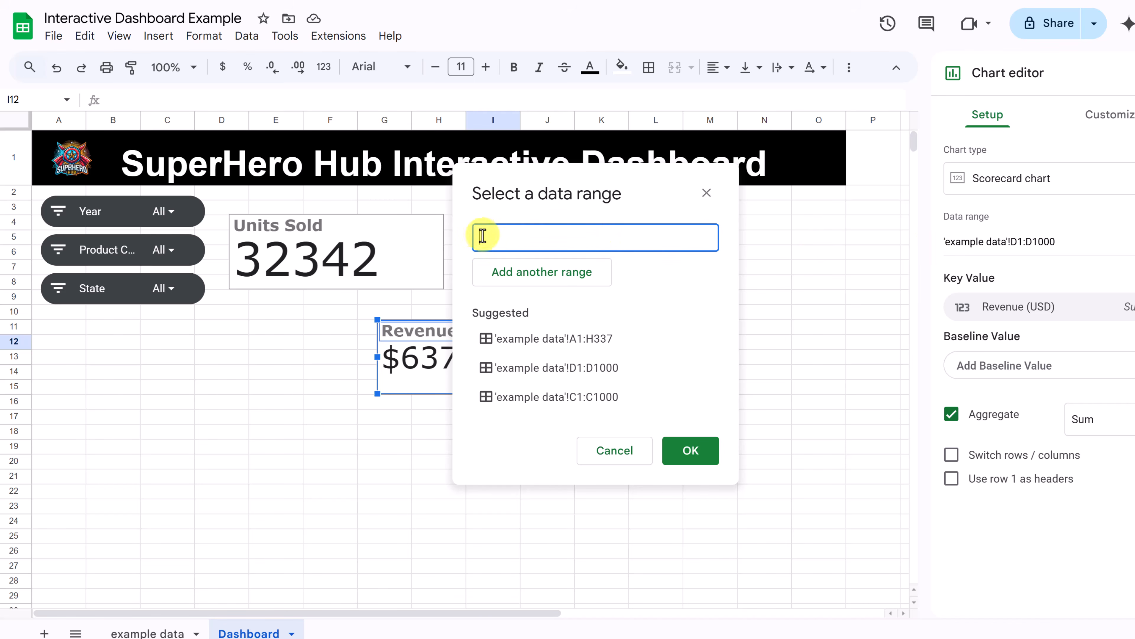
left_click(158, 631)
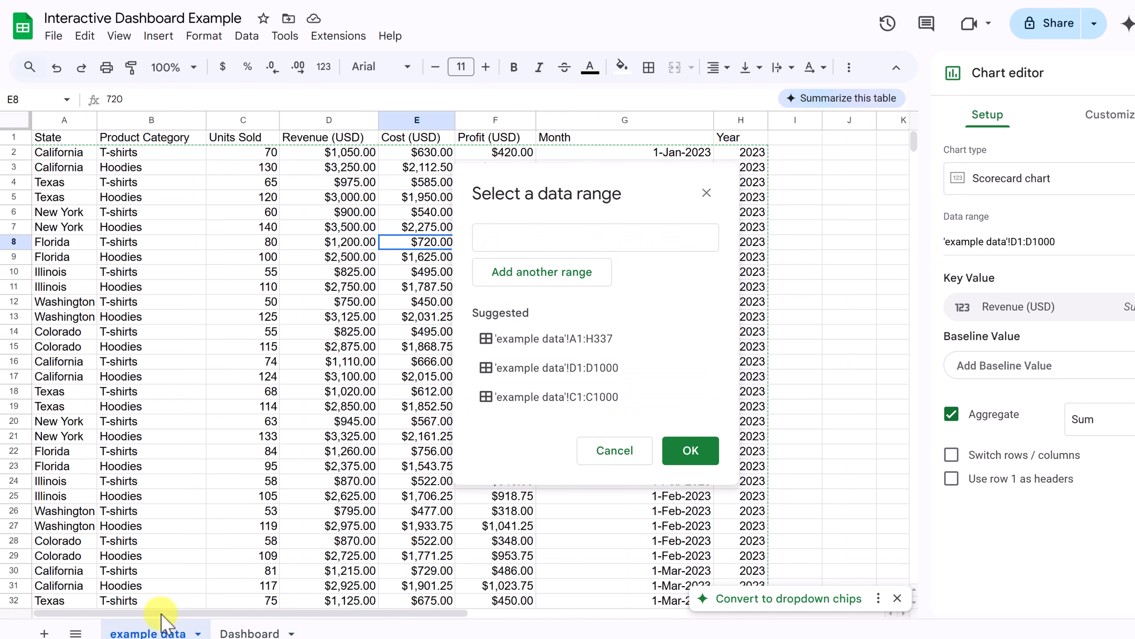
left_click(496, 119)
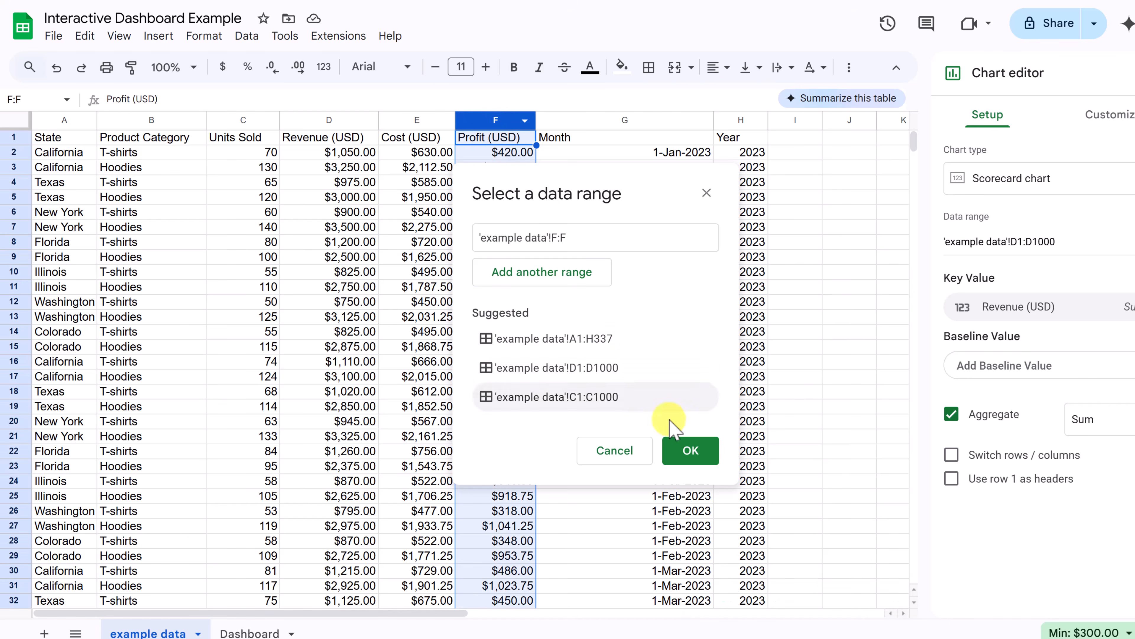
left_click(691, 450)
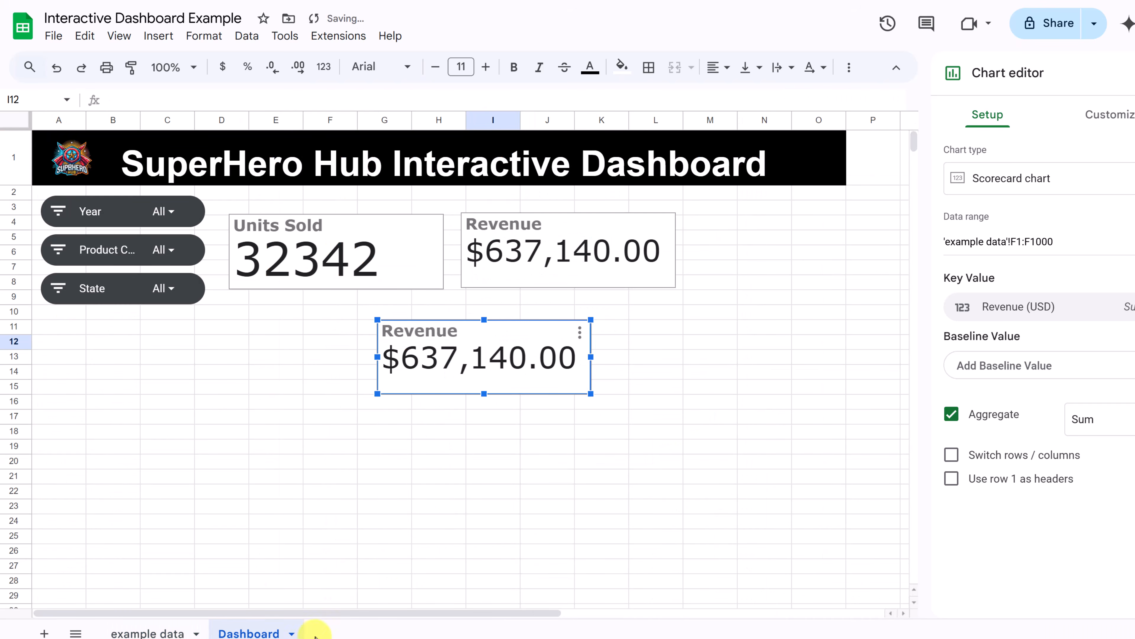
left_click(407, 492)
left_click(148, 630)
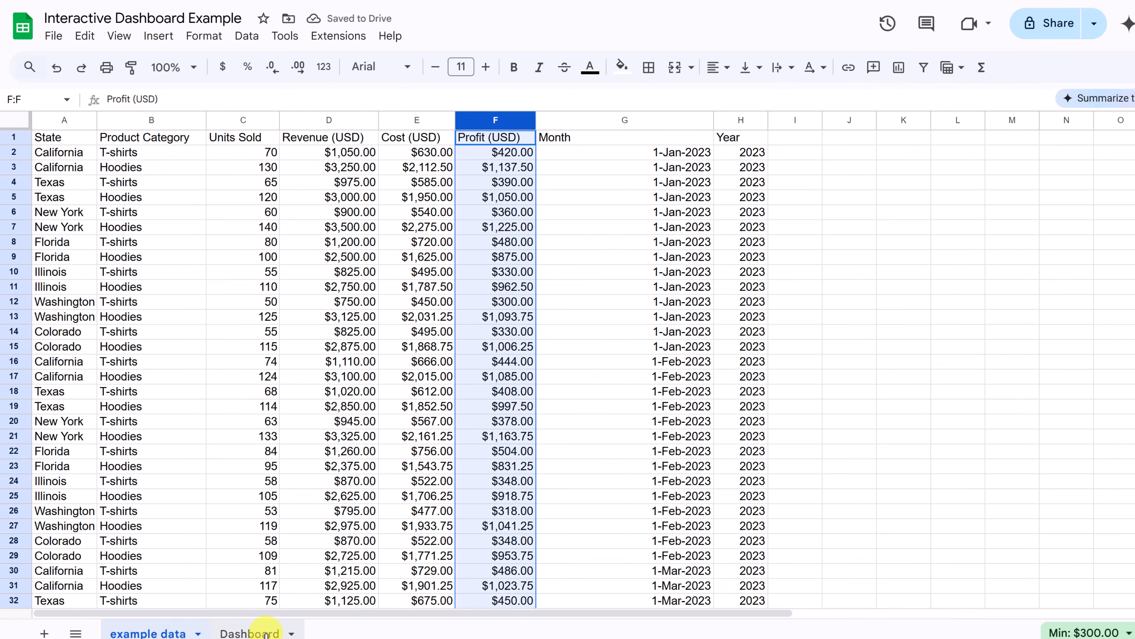
left_click(265, 633)
left_click(405, 418)
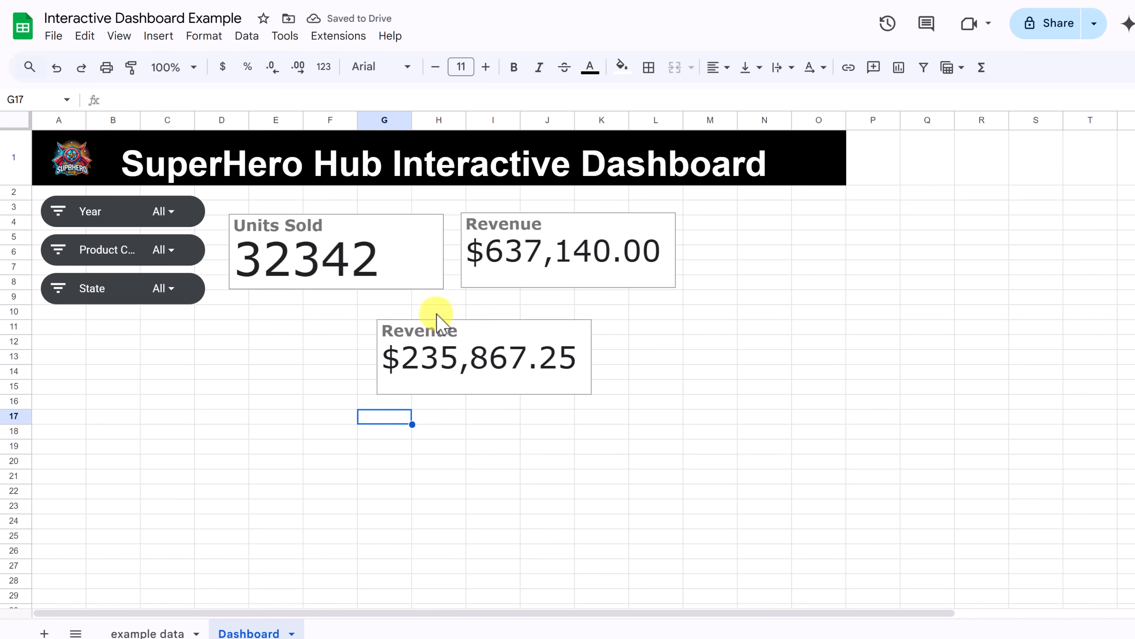
Step: Filter the dashboard with the State slicer to show California only
left_click(175, 326)
left_click(87, 298)
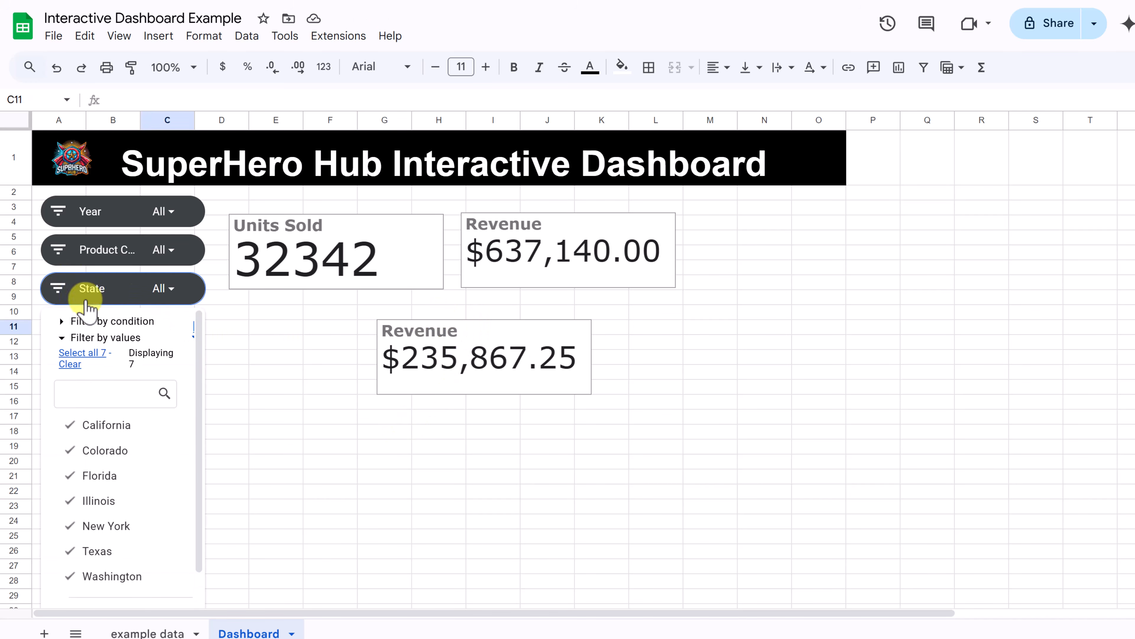
left_click(71, 364)
left_click(86, 431)
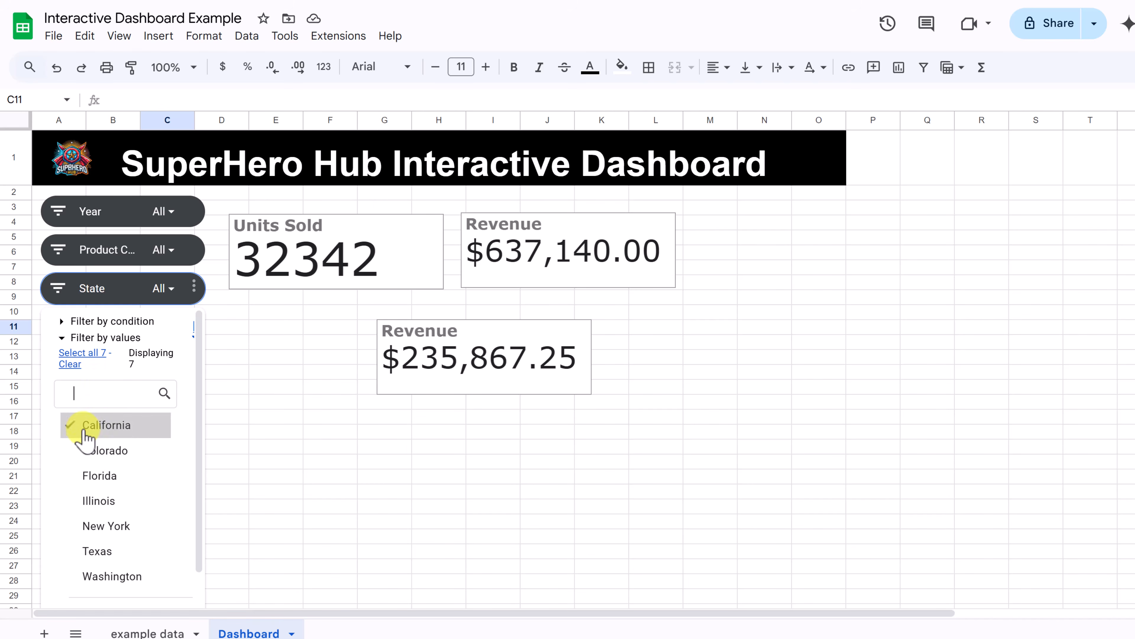
scroll(132, 507, "down", 1)
left_click(167, 589)
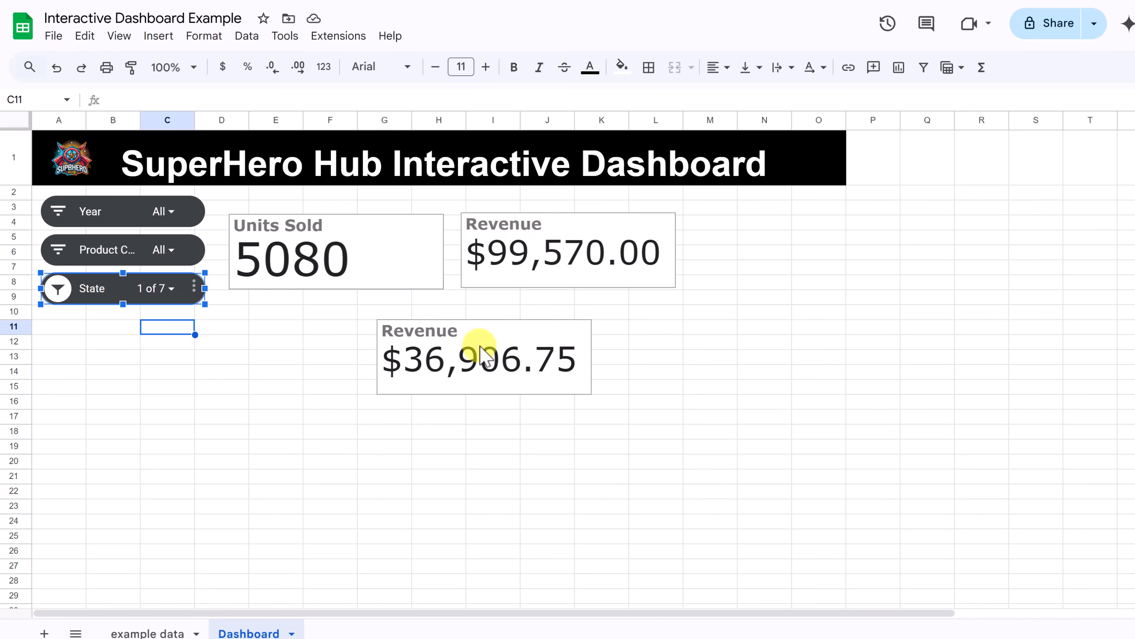
Step: Change the chart title of the lower scorecard to "Profit"
double_click(476, 358)
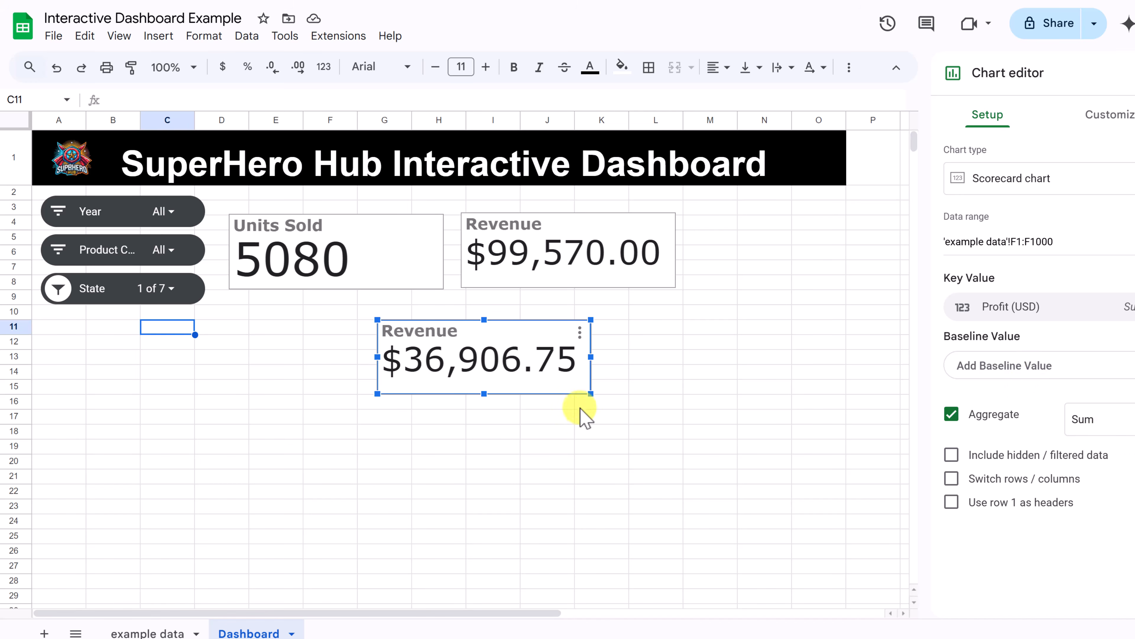
left_click(1112, 114)
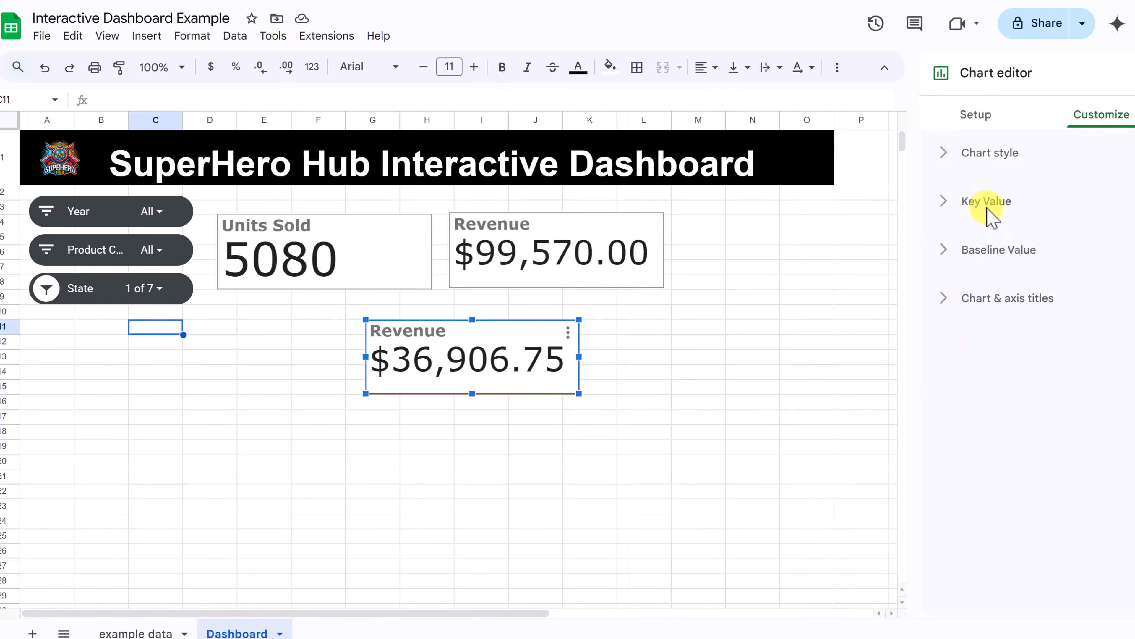
left_click(947, 302)
left_click(987, 414)
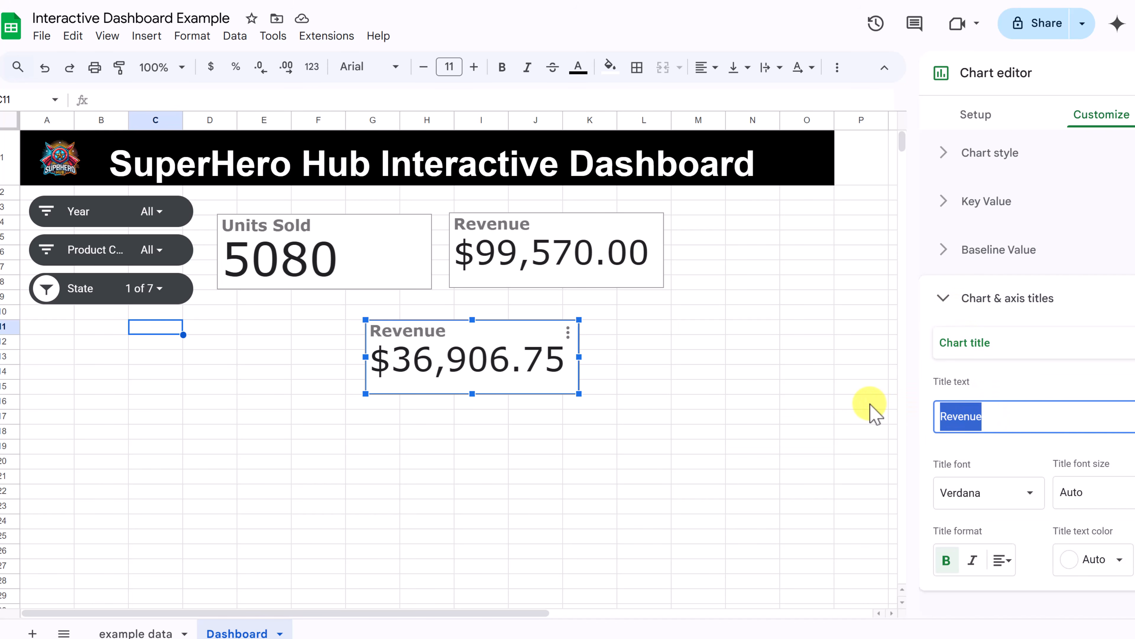
type("Profit")
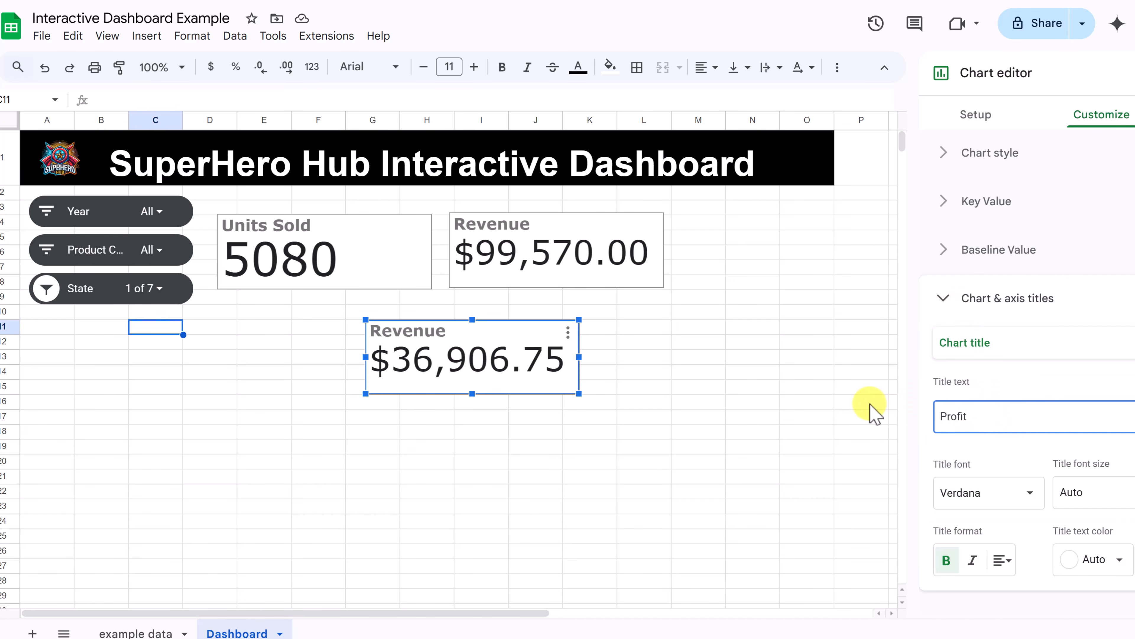
left_click(697, 371)
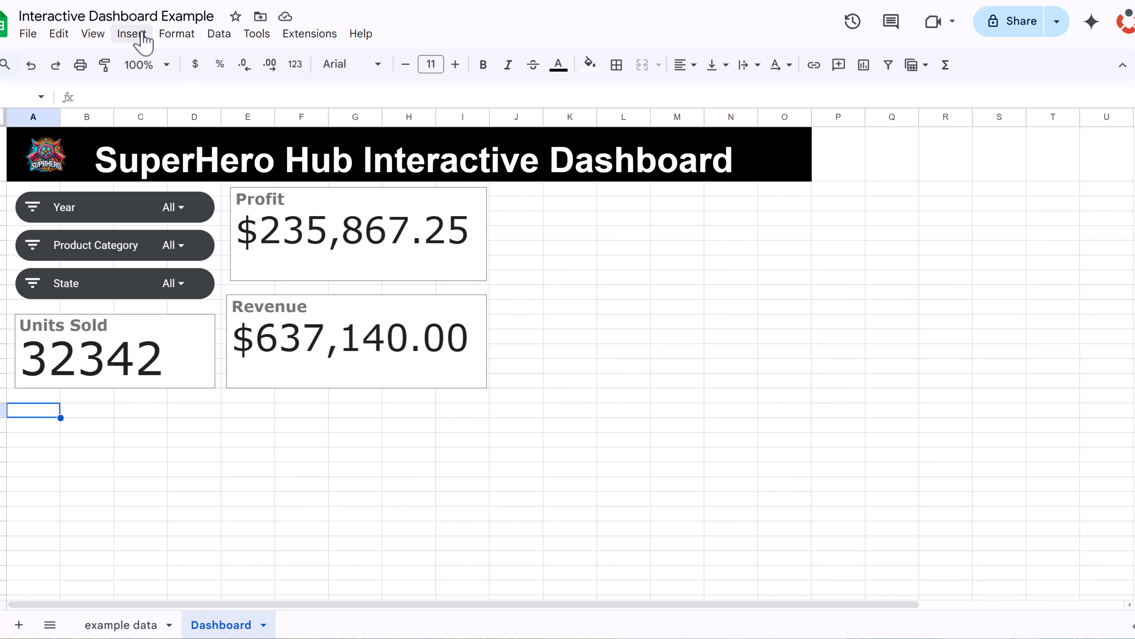
Step: Insert a new chart on the Dashboard and set its type to Smooth line chart
left_click(131, 34)
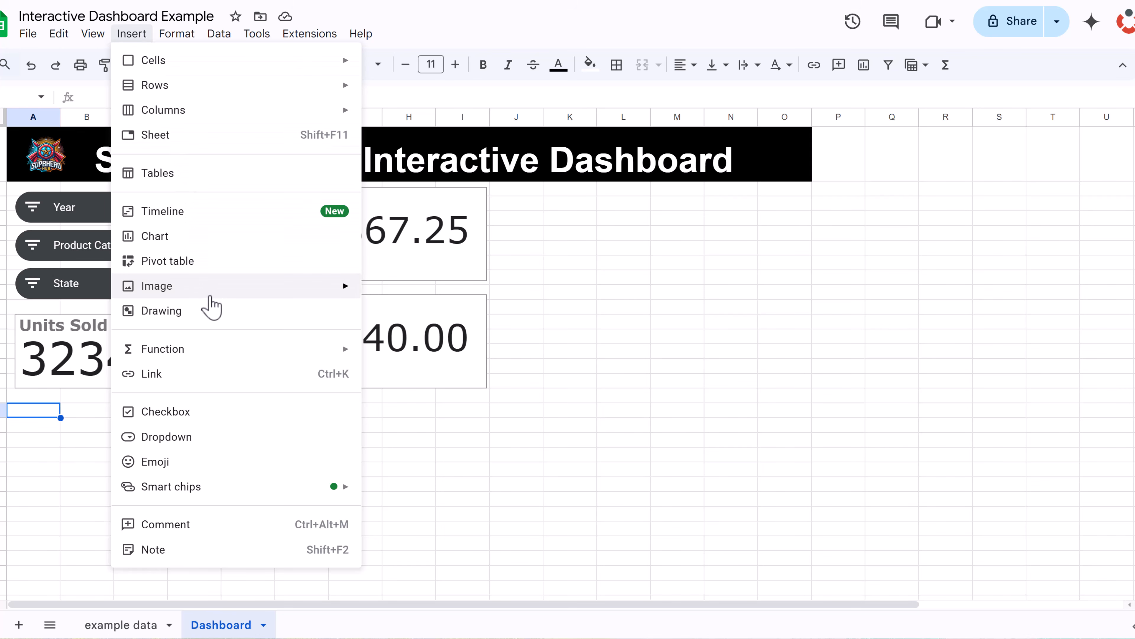
mouse_move(214, 298)
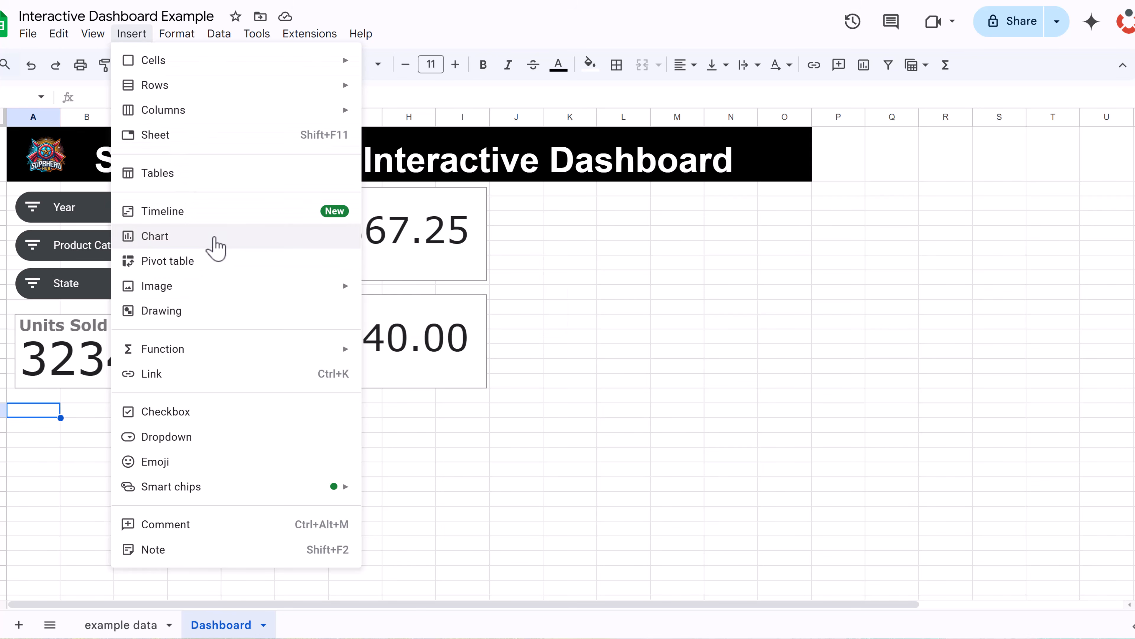
left_click(216, 239)
left_click(971, 185)
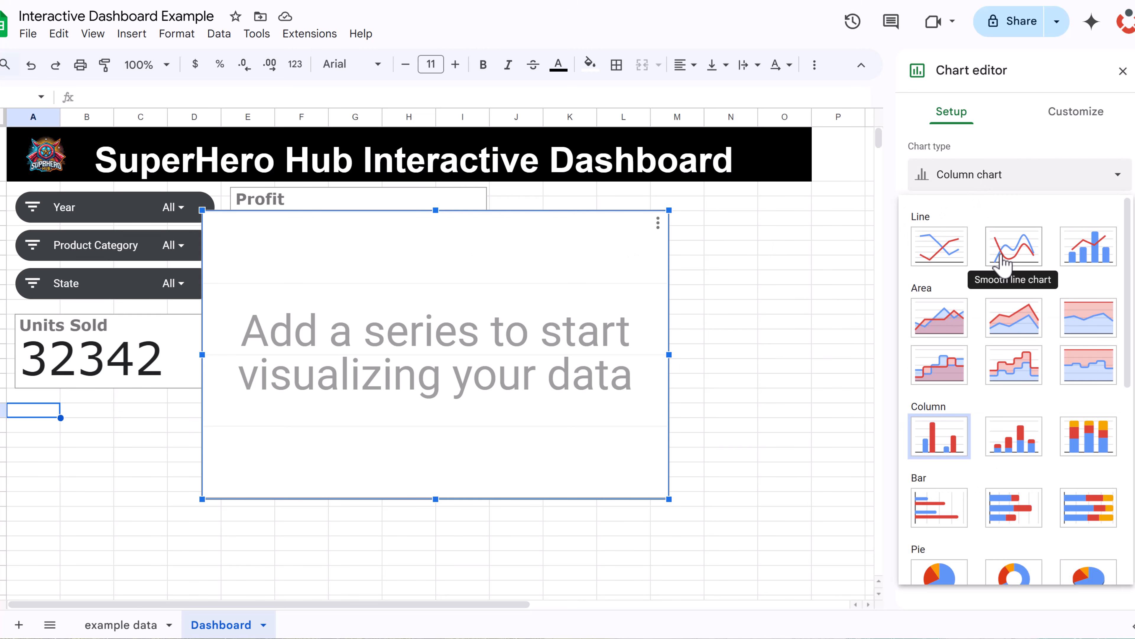
left_click(1001, 263)
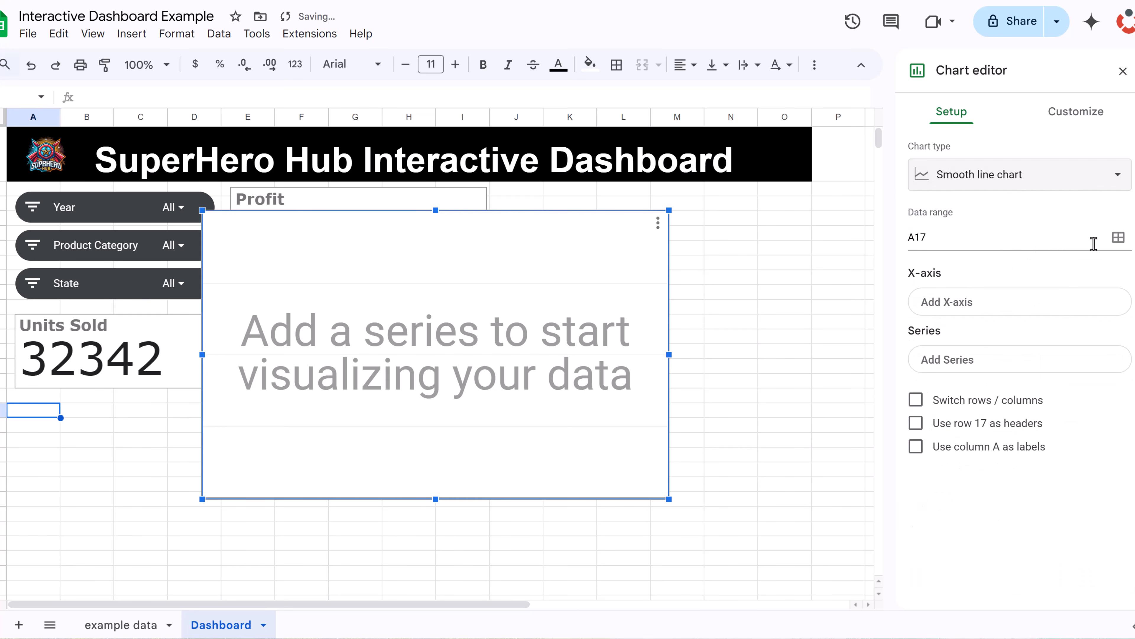
Step: Set the line chart's data range to the Month column G and Revenue (USD) column D of the example data sheet
left_click(1119, 239)
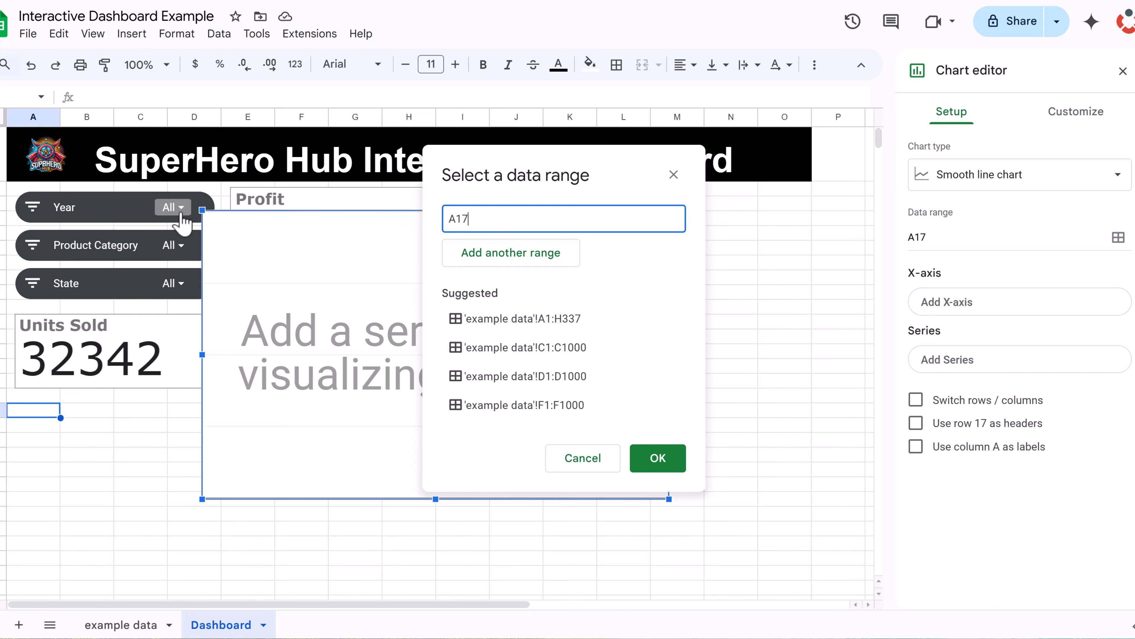
key("ctrl+a")
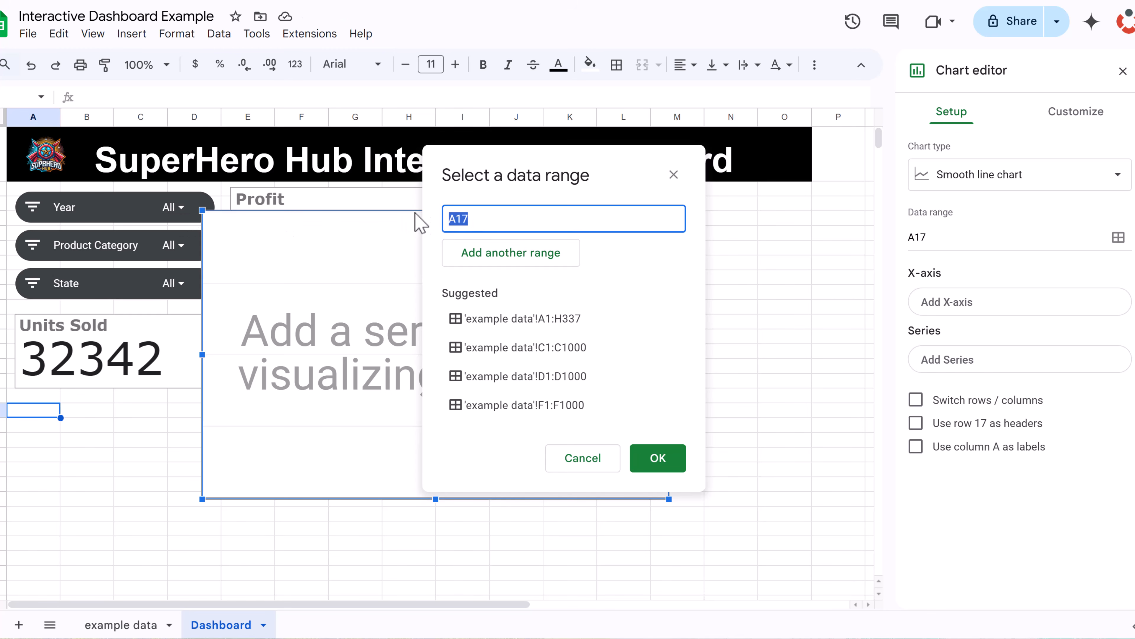
left_click(121, 625)
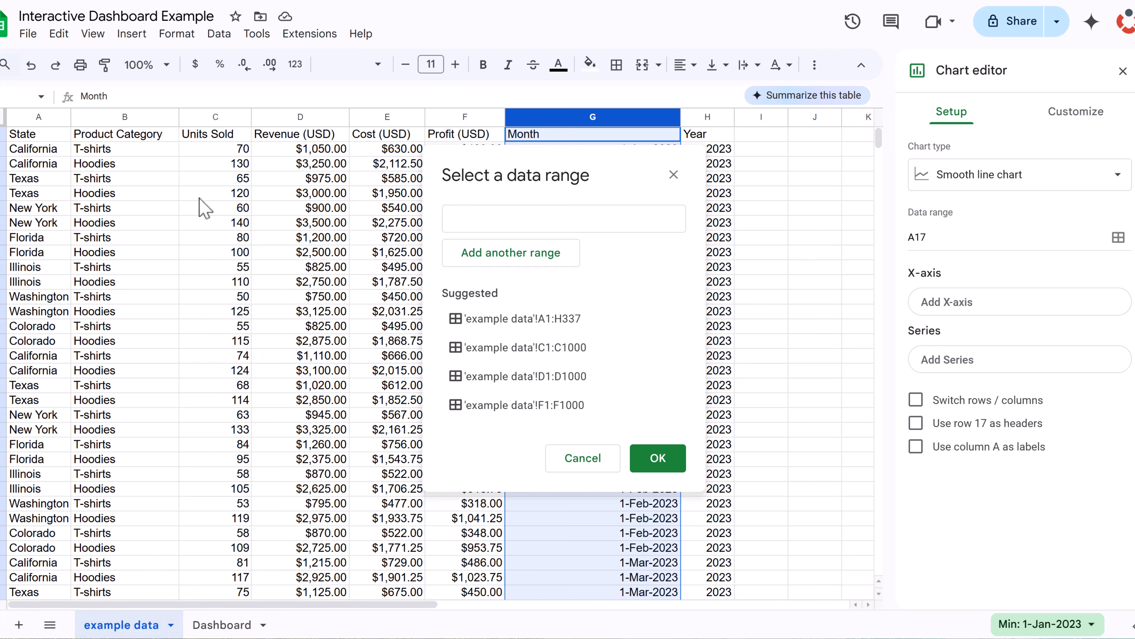
left_click(308, 163)
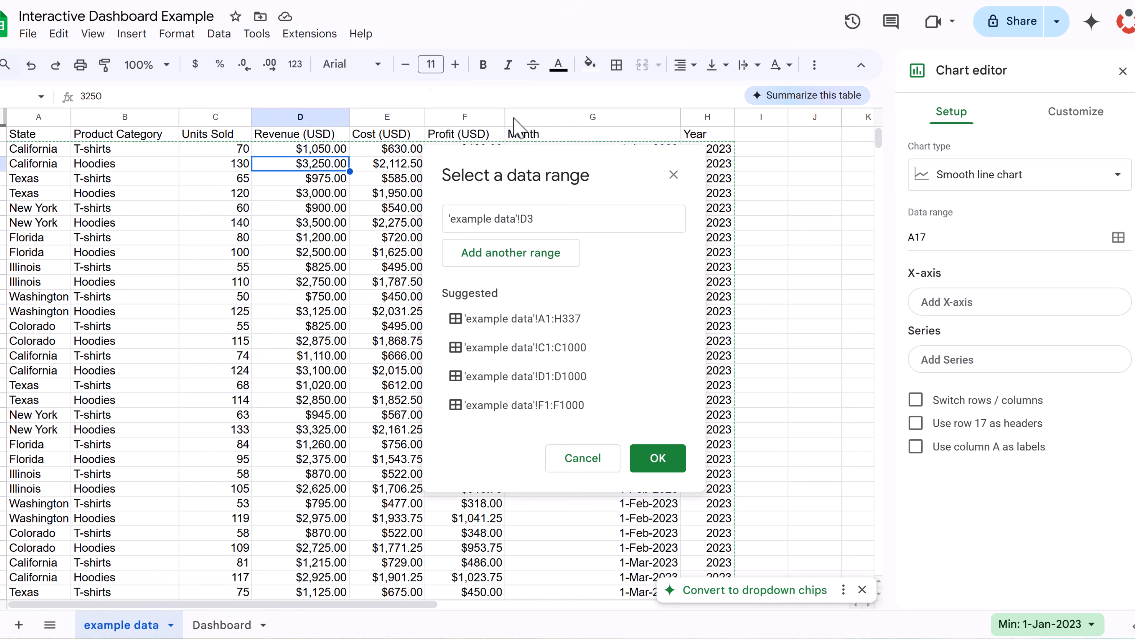
left_click(582, 122)
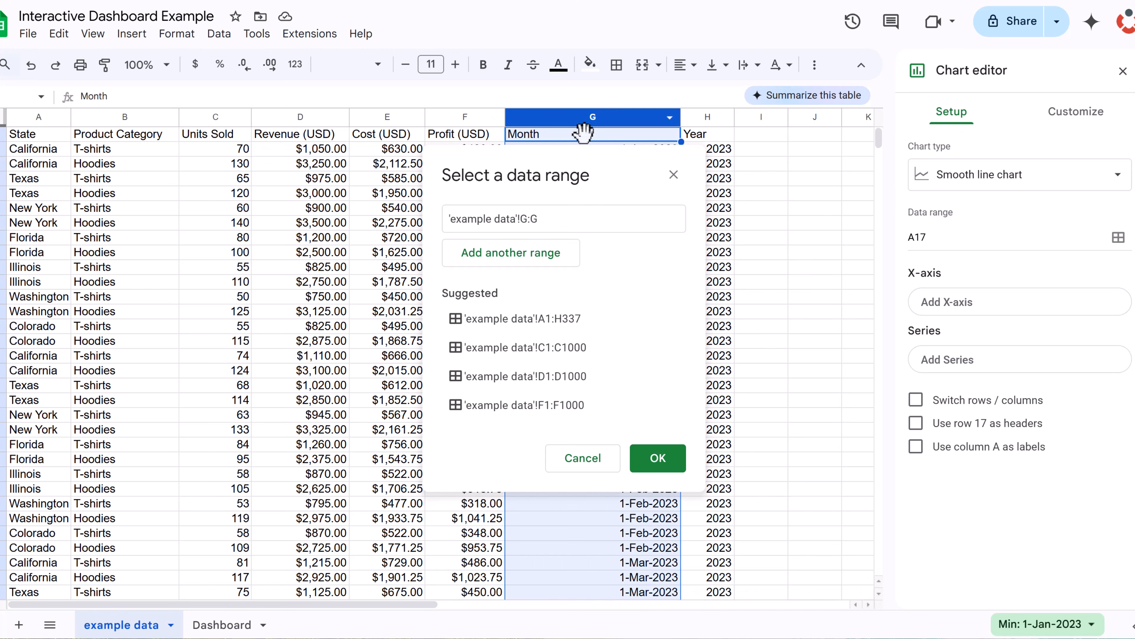
left_click_drag(559, 175, 639, 186)
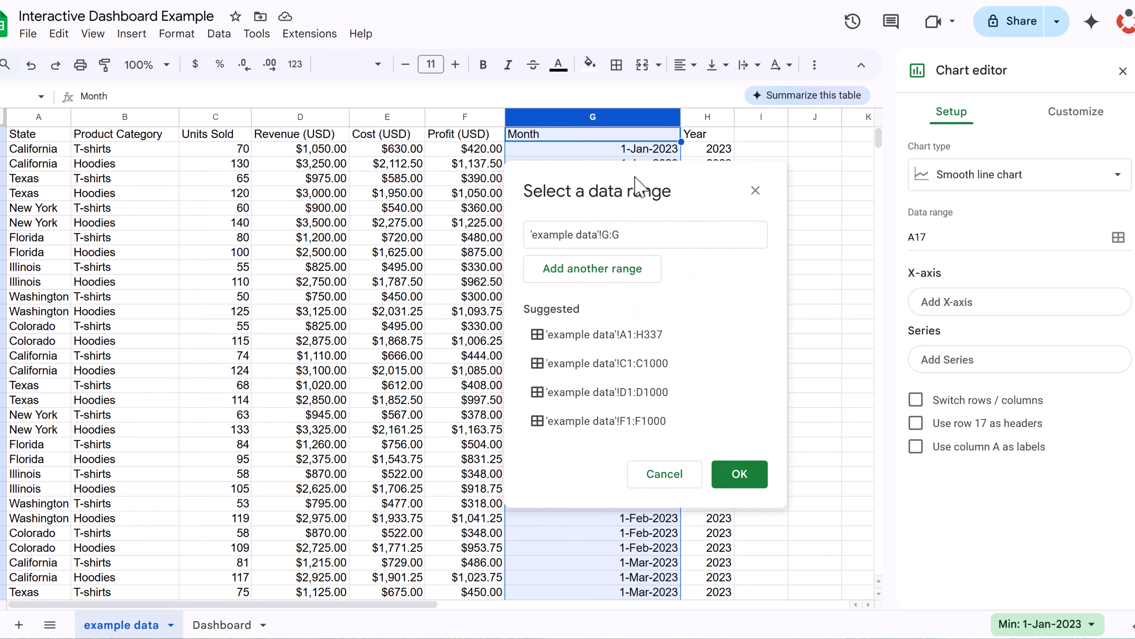
left_click(300, 117, "ctrl")
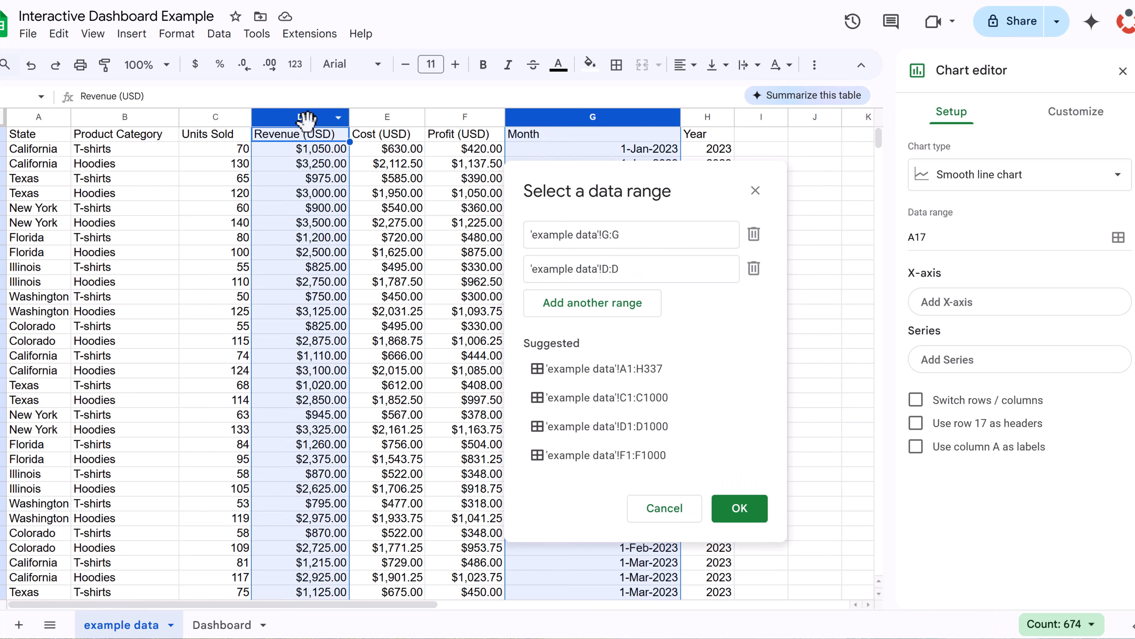
left_click(739, 507)
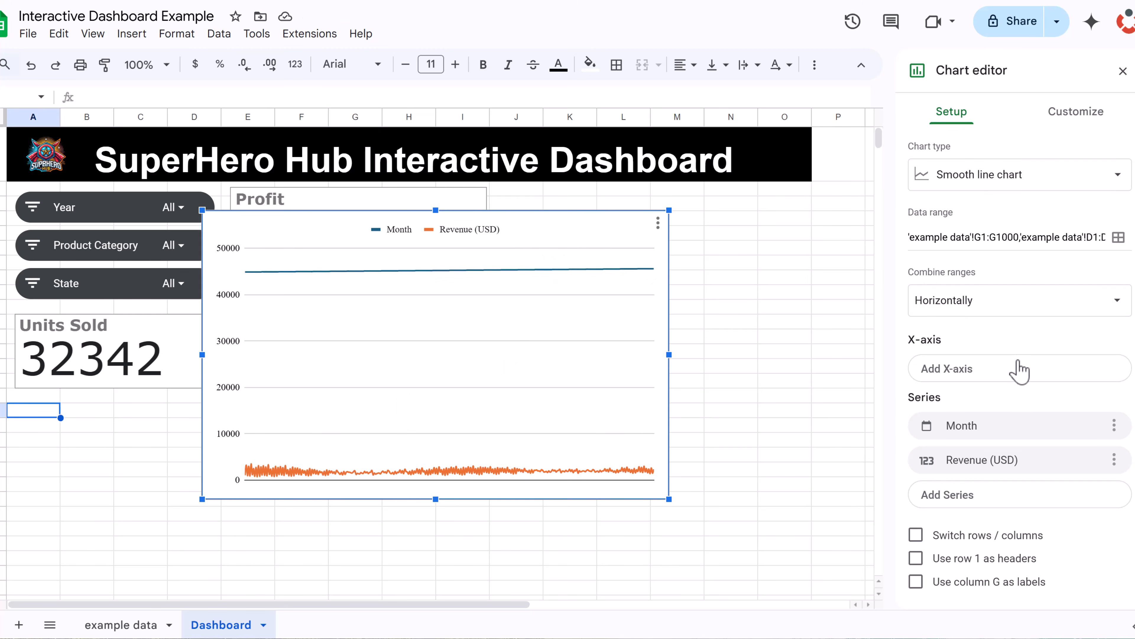
Step: Use Month as the line chart's X-axis and aggregate its values
left_click(1000, 373)
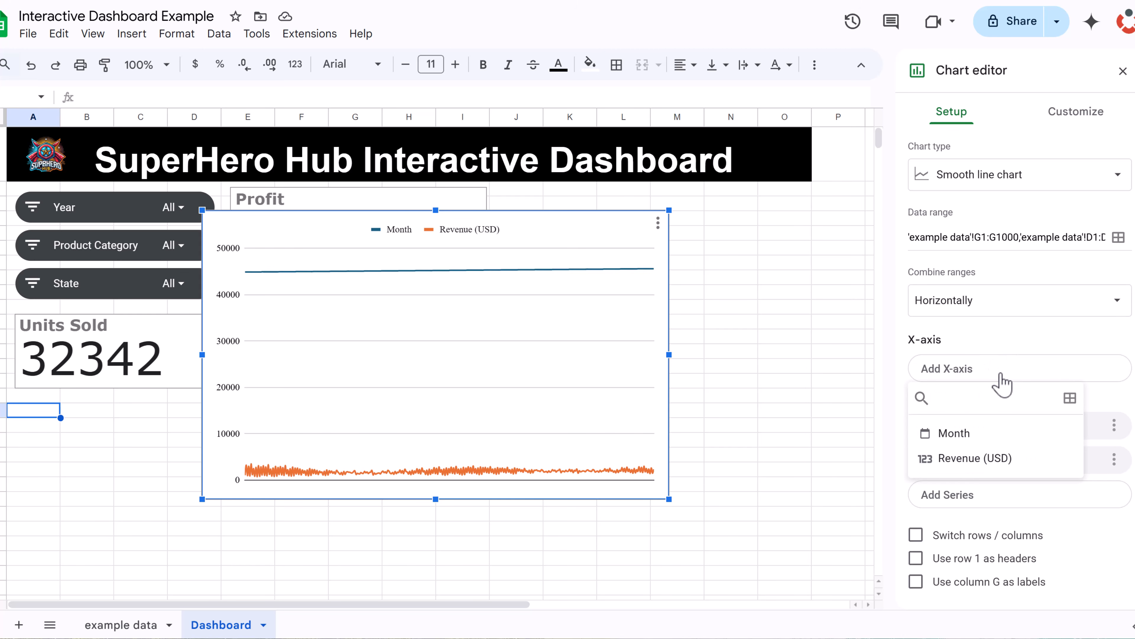
left_click(982, 438)
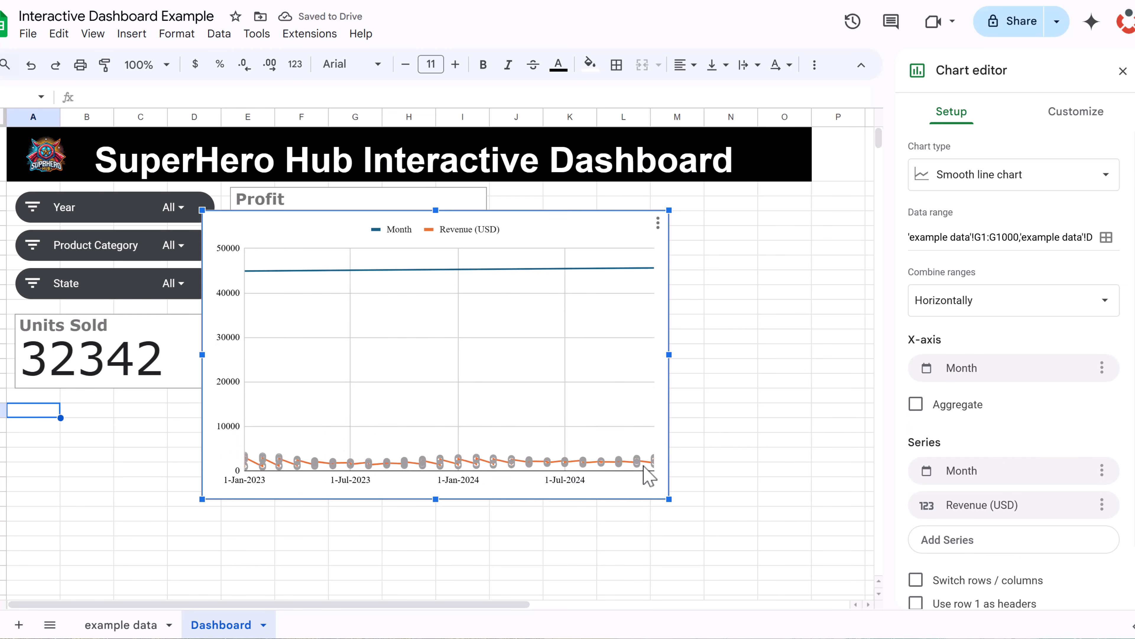
left_click(915, 405)
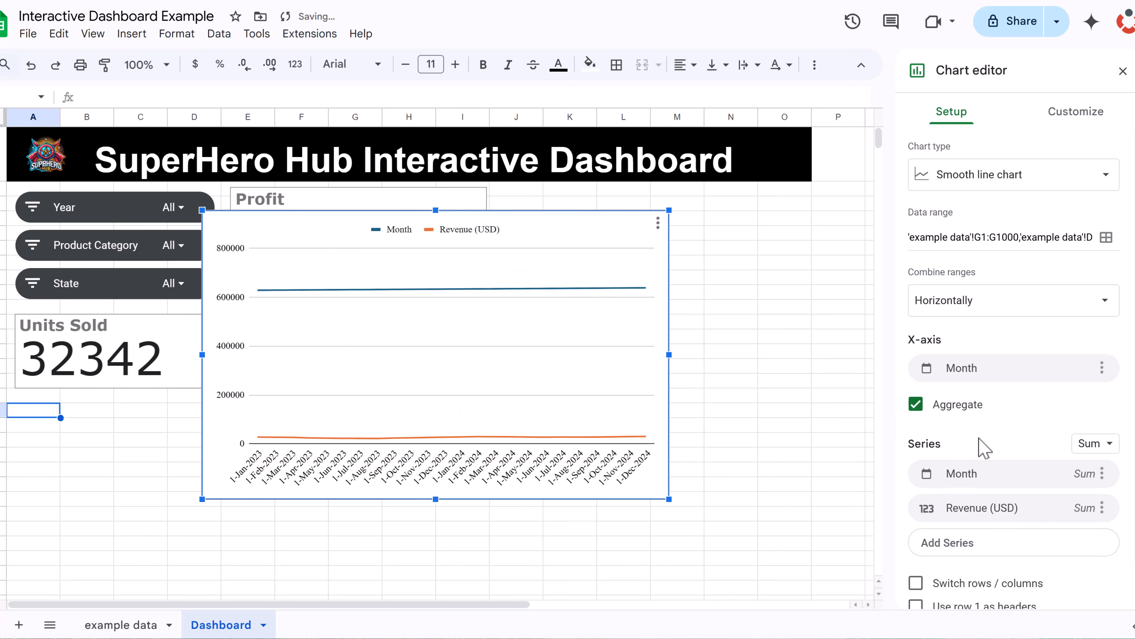
Step: Remove the Month series from the line chart, keeping Revenue (USD) as the only series
scroll(979, 447, "down", 1)
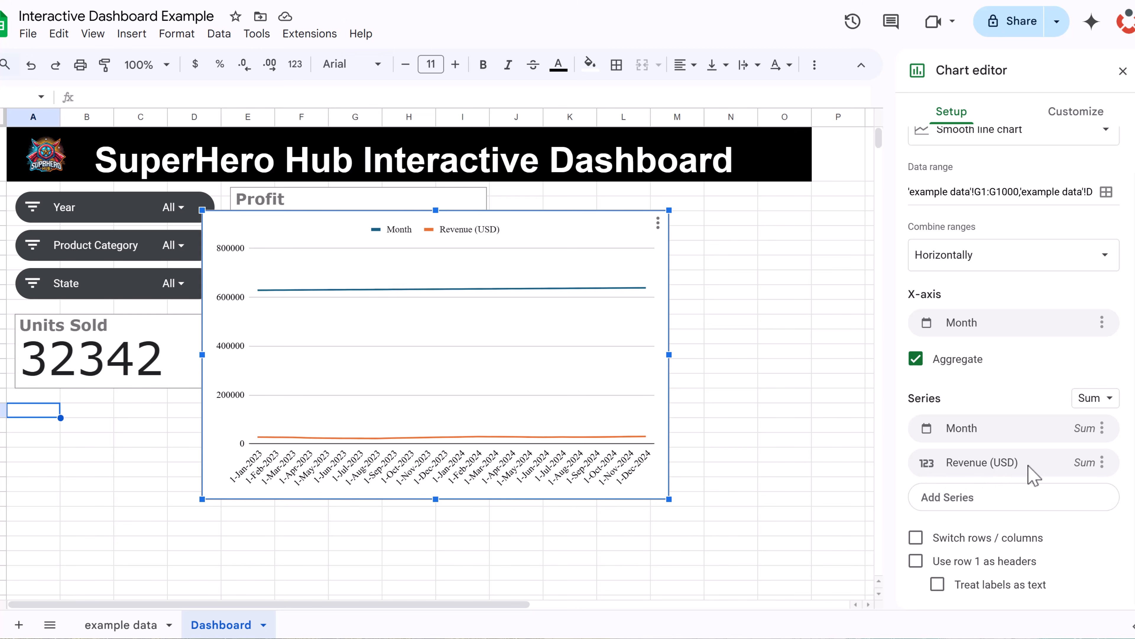
left_click(1102, 428)
left_click(1058, 466)
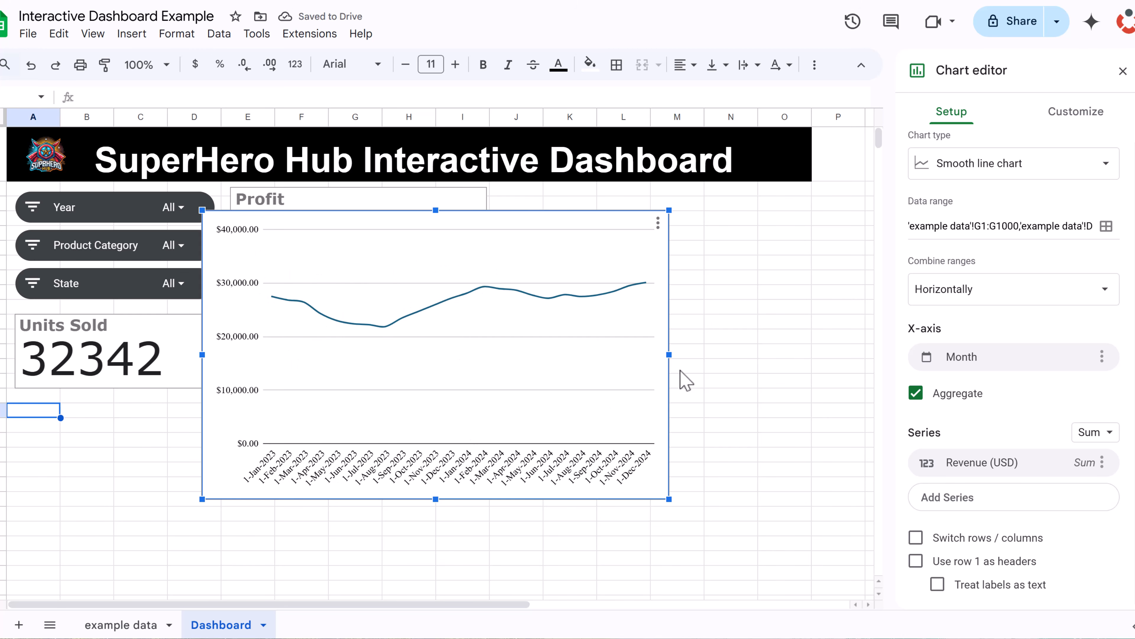
Step: Widen the line chart and move it across about columns B to O and rows 6 to 25
left_click_drag(669, 354, 856, 364)
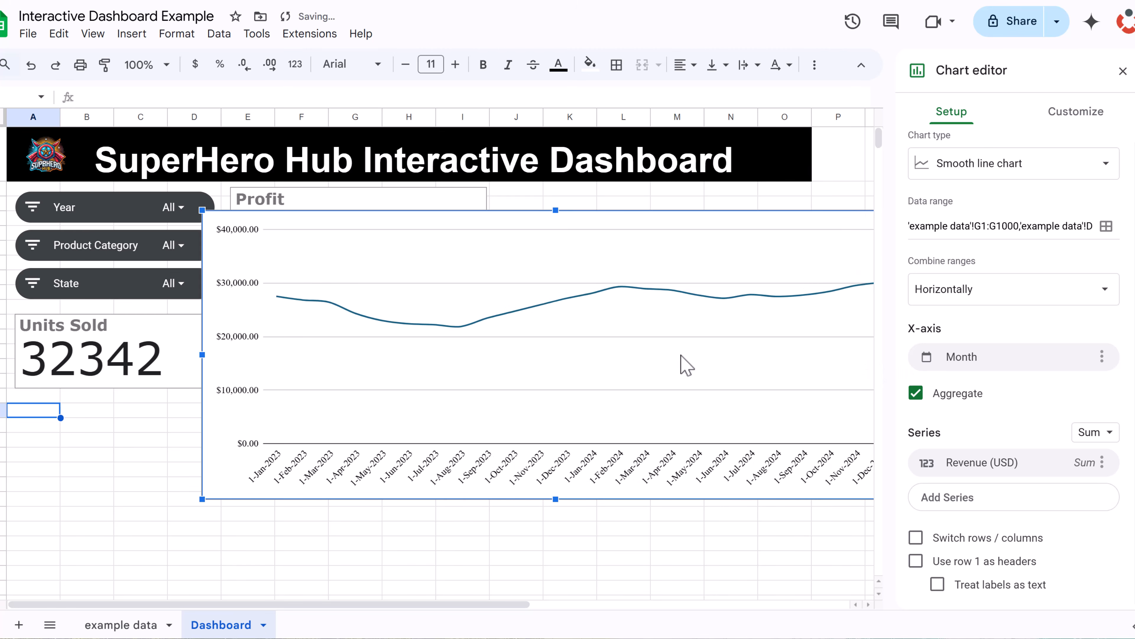
left_click_drag(681, 356, 561, 390)
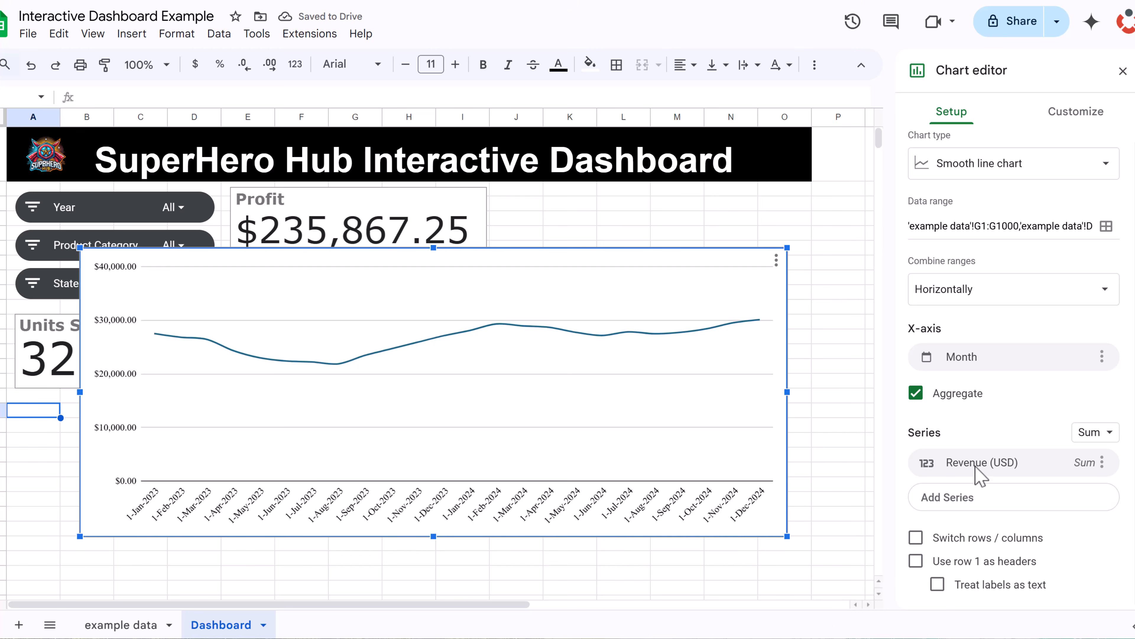
Step: Add a linear trendline to the line chart's Revenue (USD) series and color it red
scroll(965, 483, "up", 1)
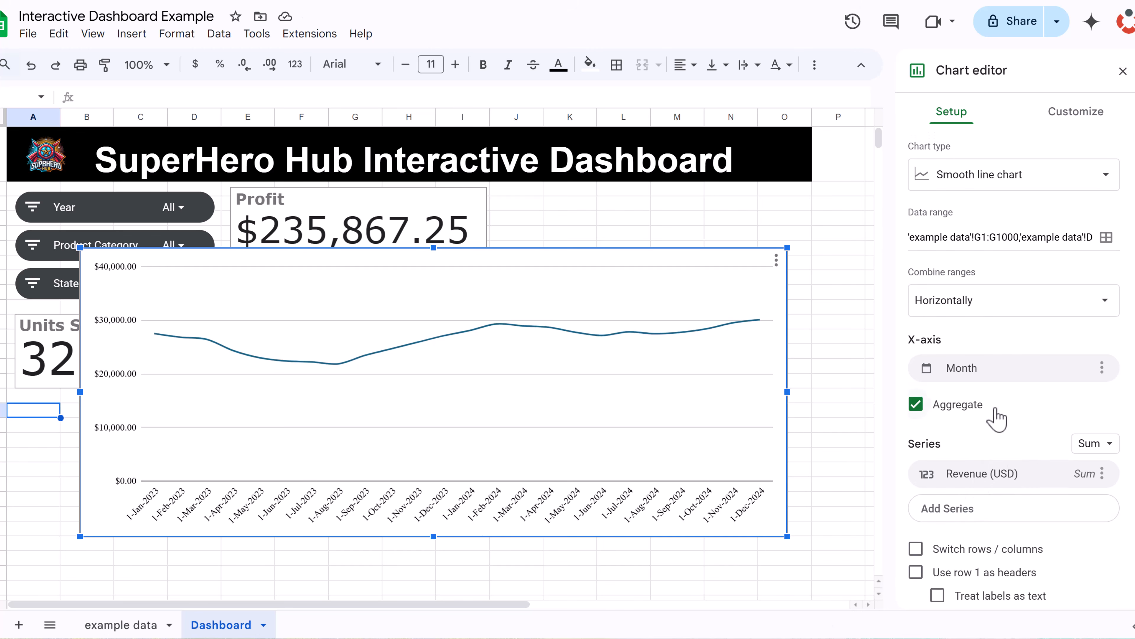
scroll(992, 425, "down", 1)
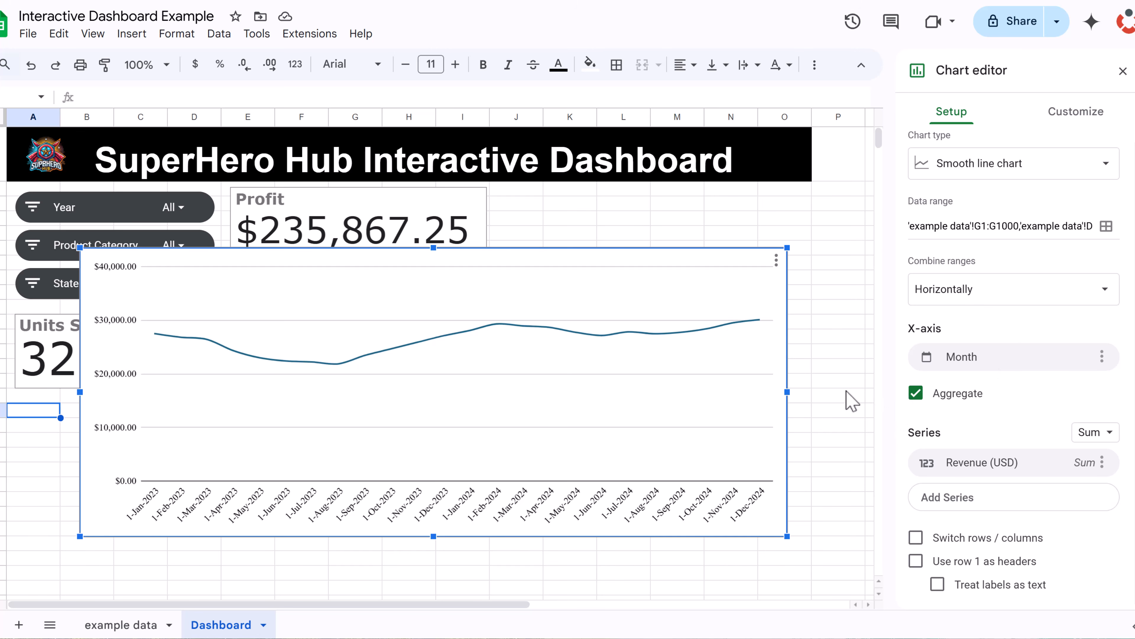
left_click(1063, 115)
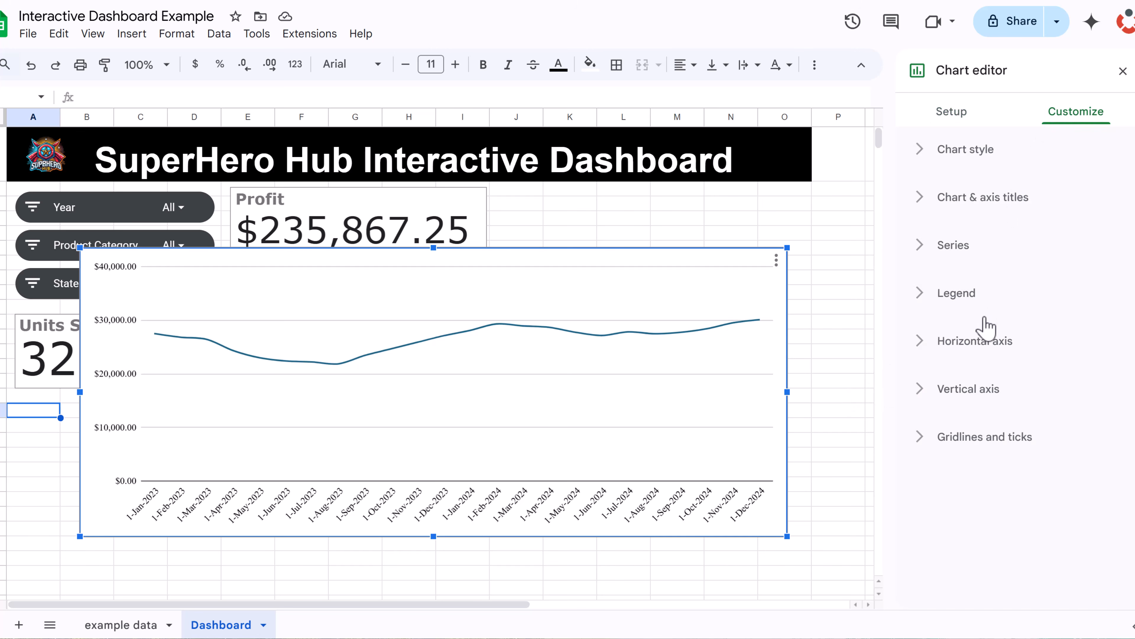
left_click(919, 249)
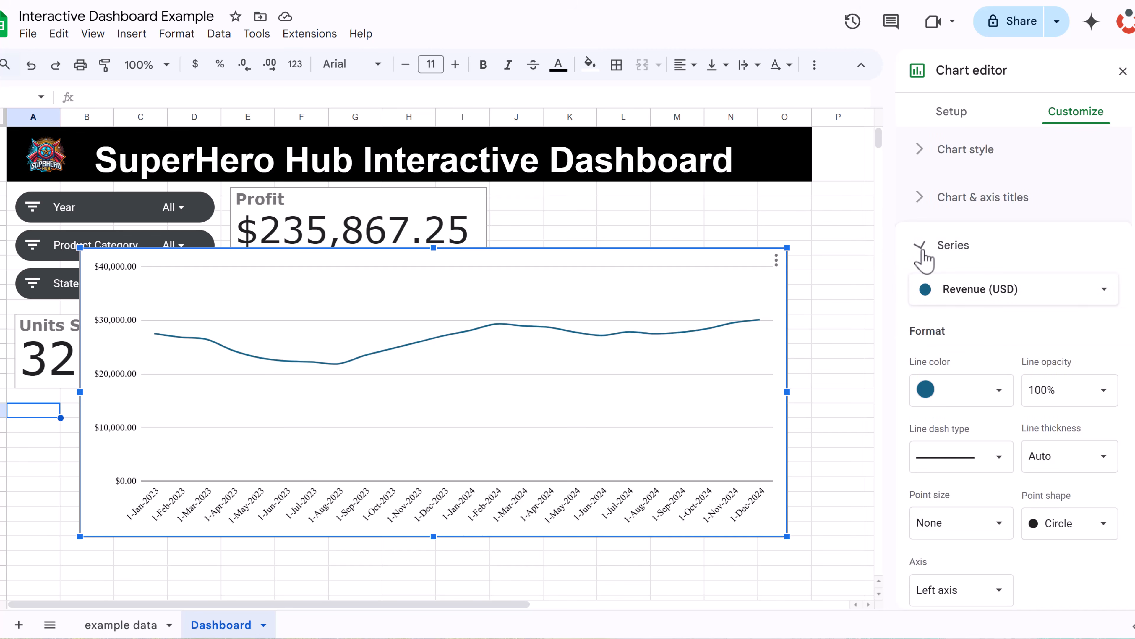
scroll(1001, 514, "down", 3)
scroll(937, 515, "down", 3)
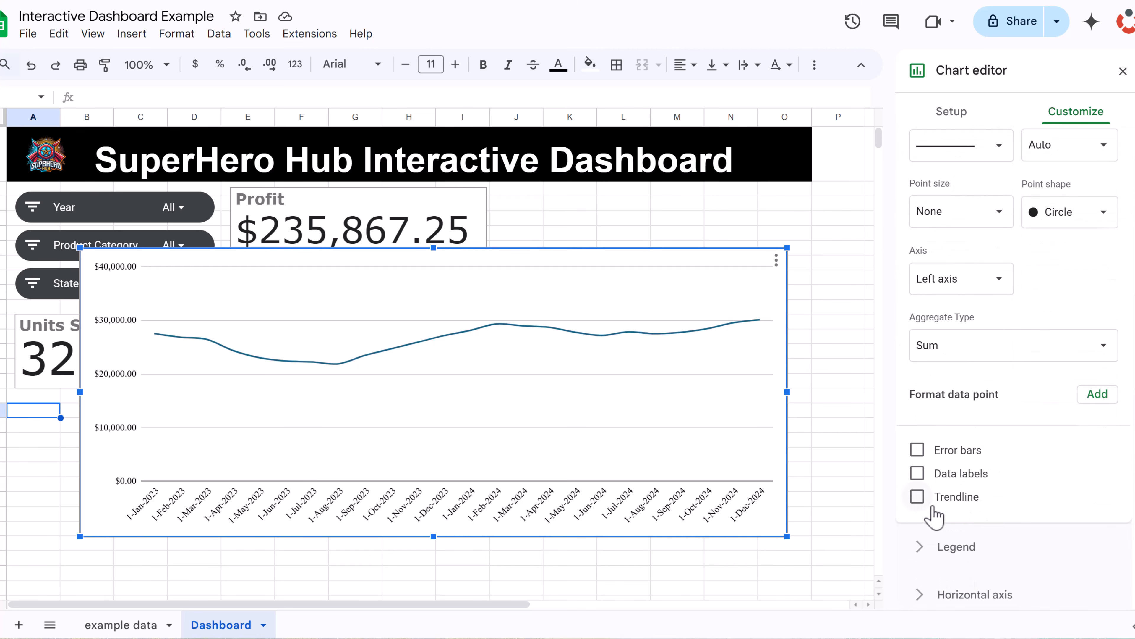
left_click(917, 496)
left_click(1057, 551)
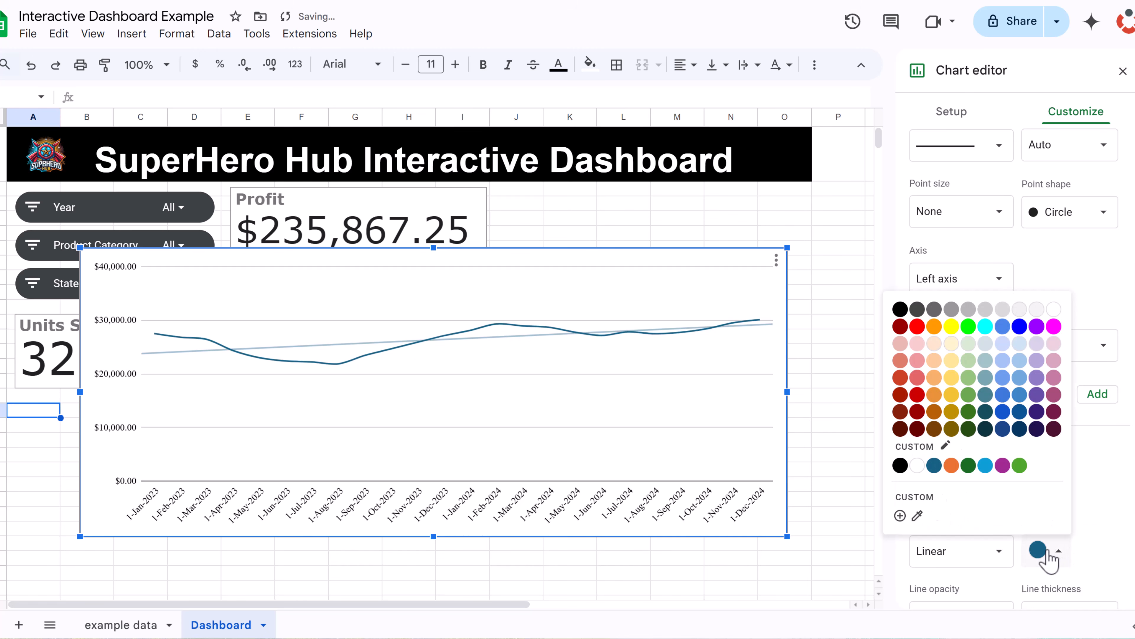
left_click(917, 327)
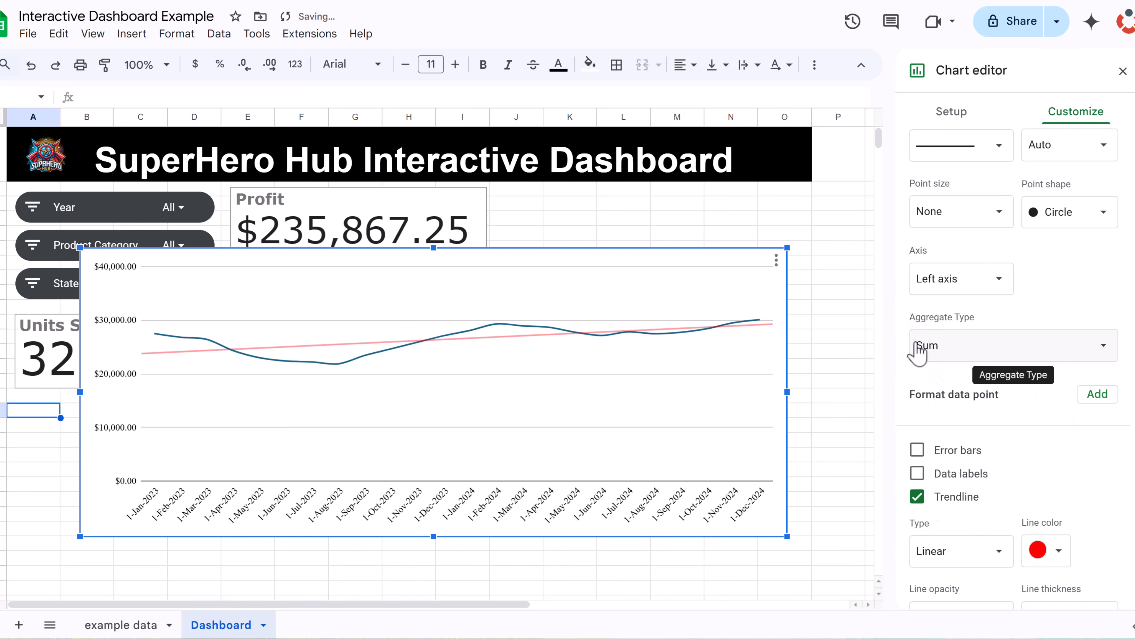
scroll(1051, 465, "down", 2)
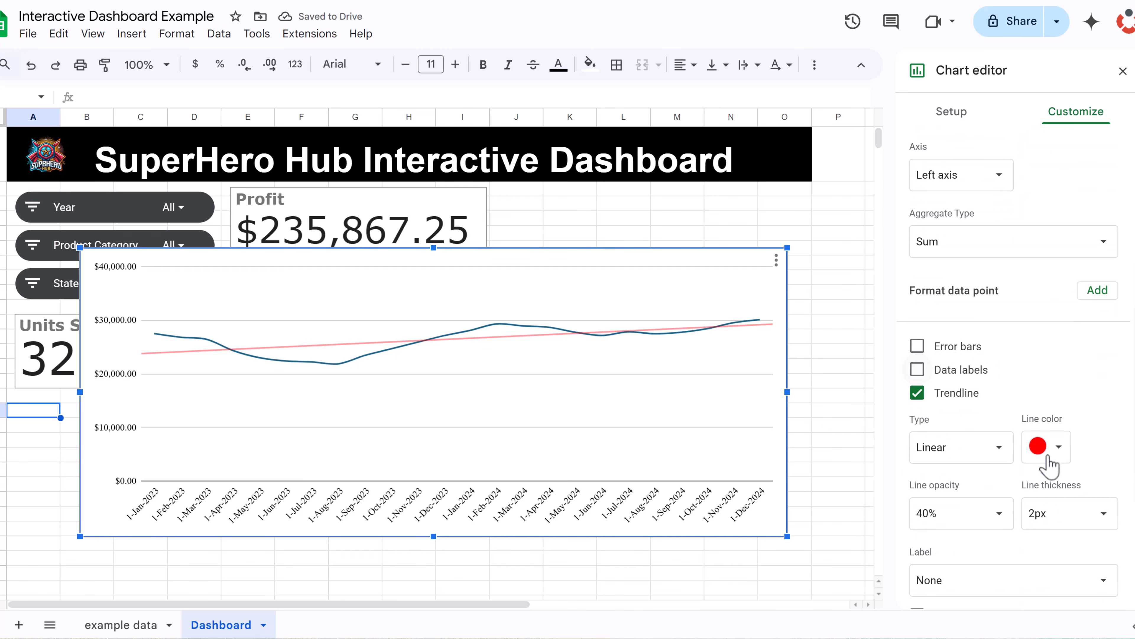
Step: Title the line chart "Revenue by Month" in bold Verdana
scroll(1032, 474, "up", 5)
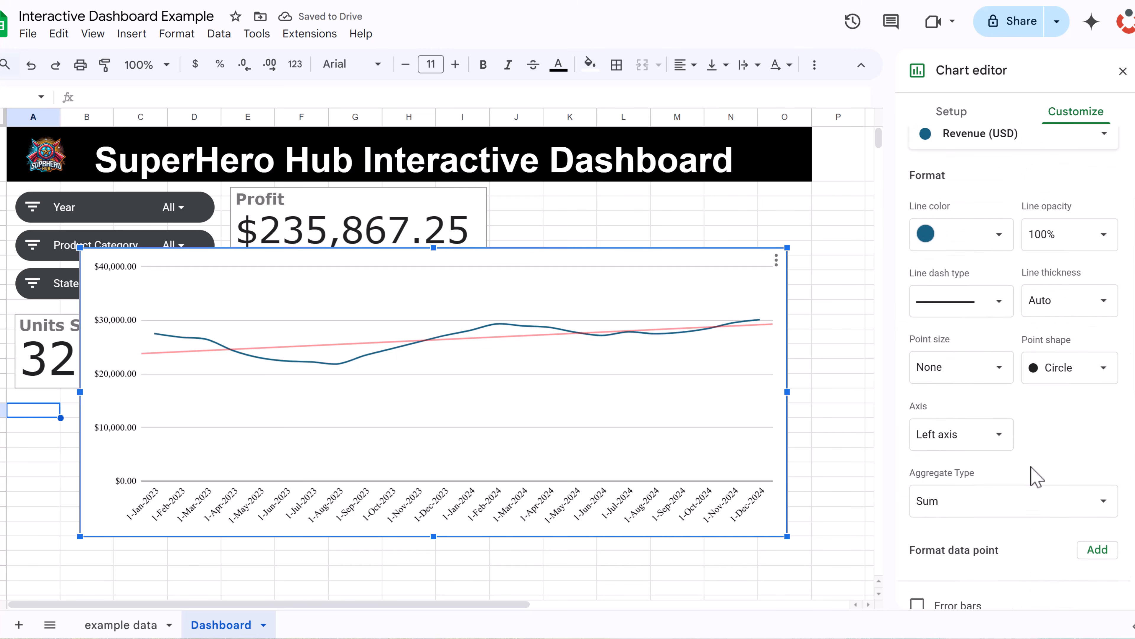
scroll(1034, 469, "up", 3)
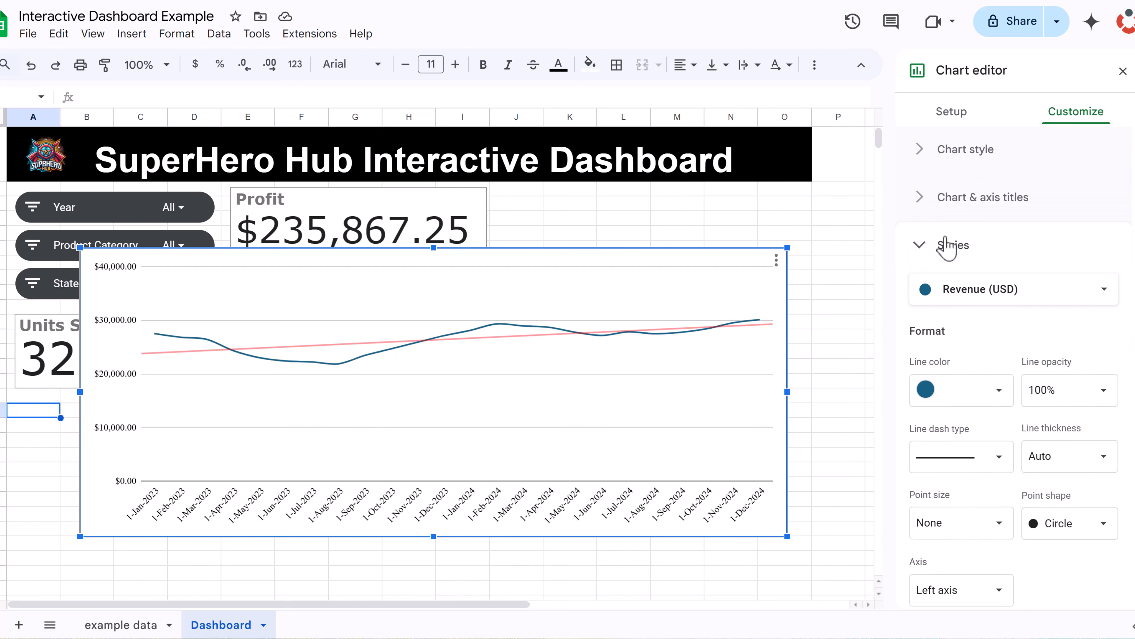
left_click(923, 208)
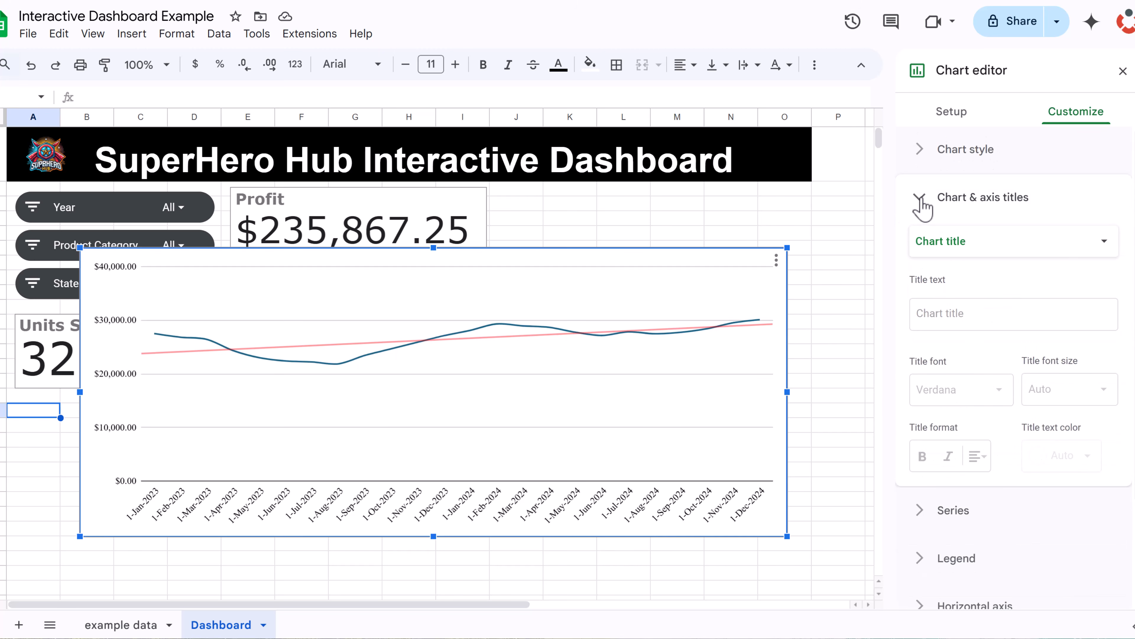
left_click(941, 316)
type("Revenue by Month")
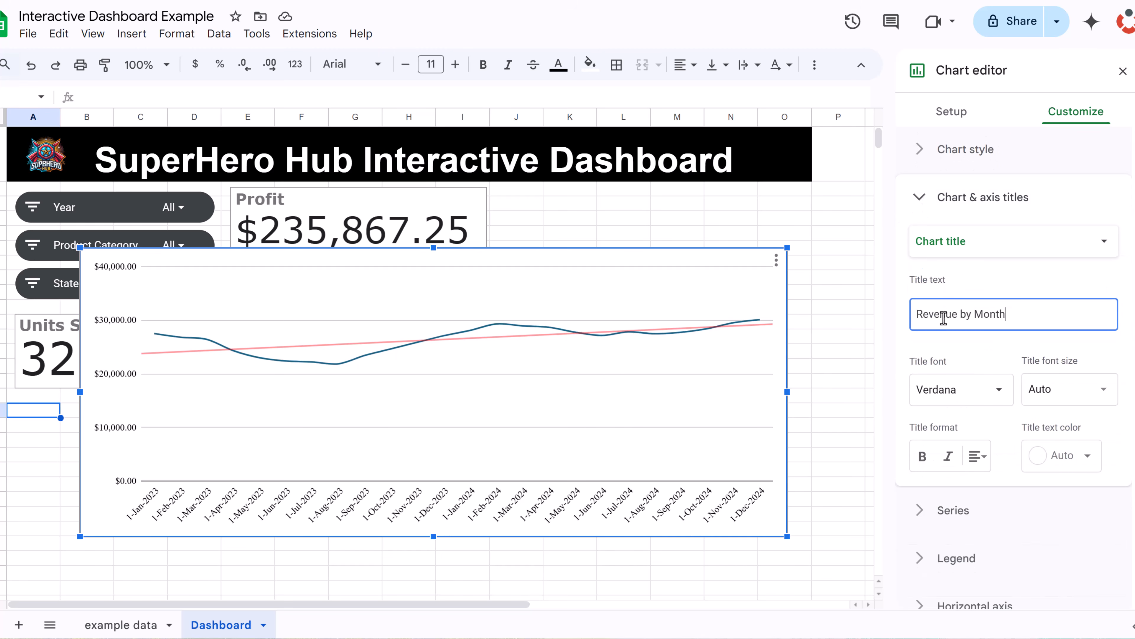
left_click(973, 401)
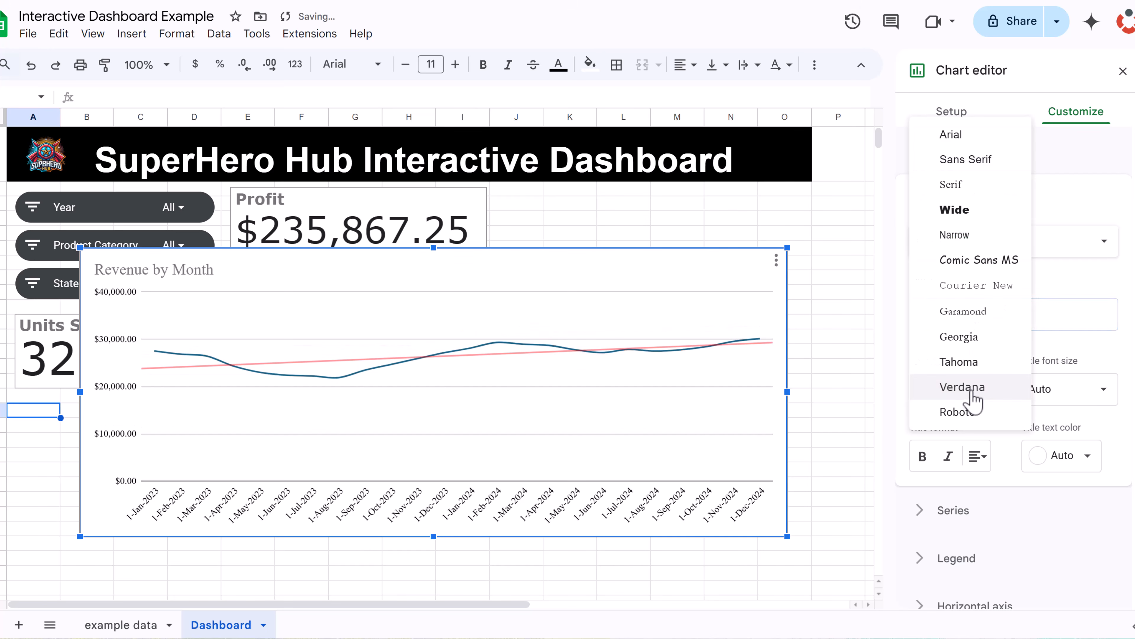
left_click(971, 387)
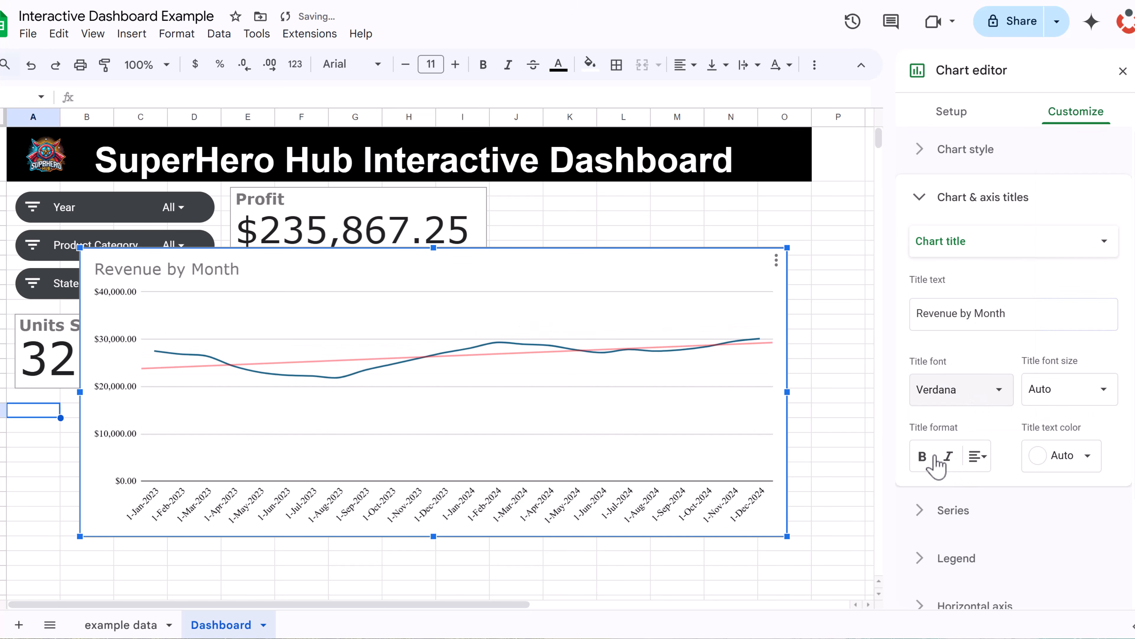
left_click(922, 456)
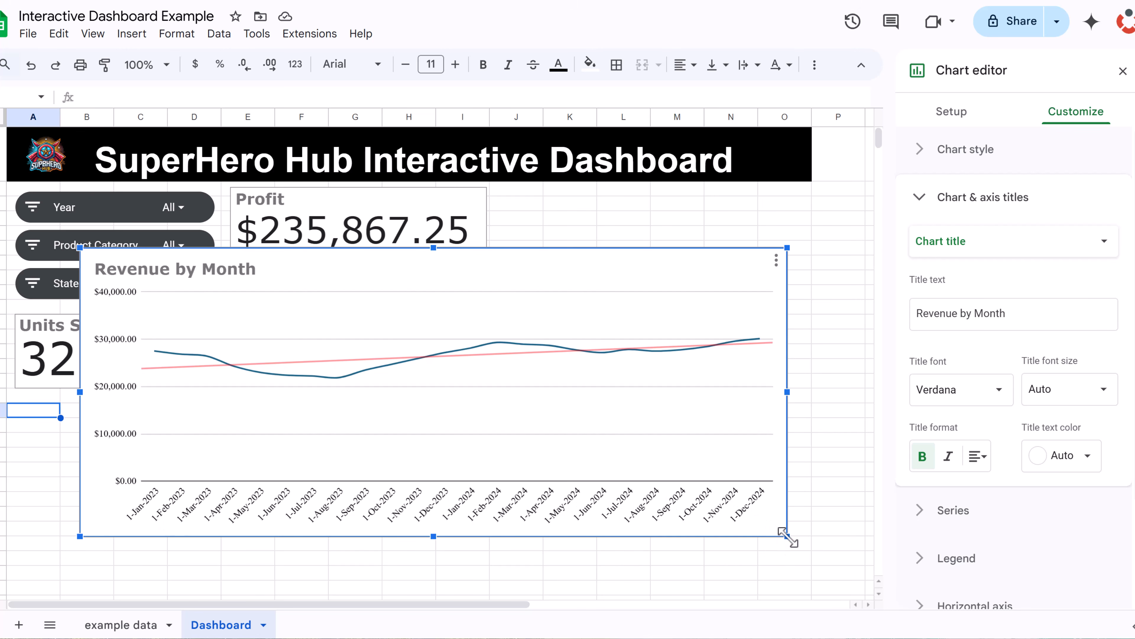
Step: Move the Revenue by Month chart directly below the scorecards and resize it to span columns A to O
left_click_drag(786, 536, 733, 514)
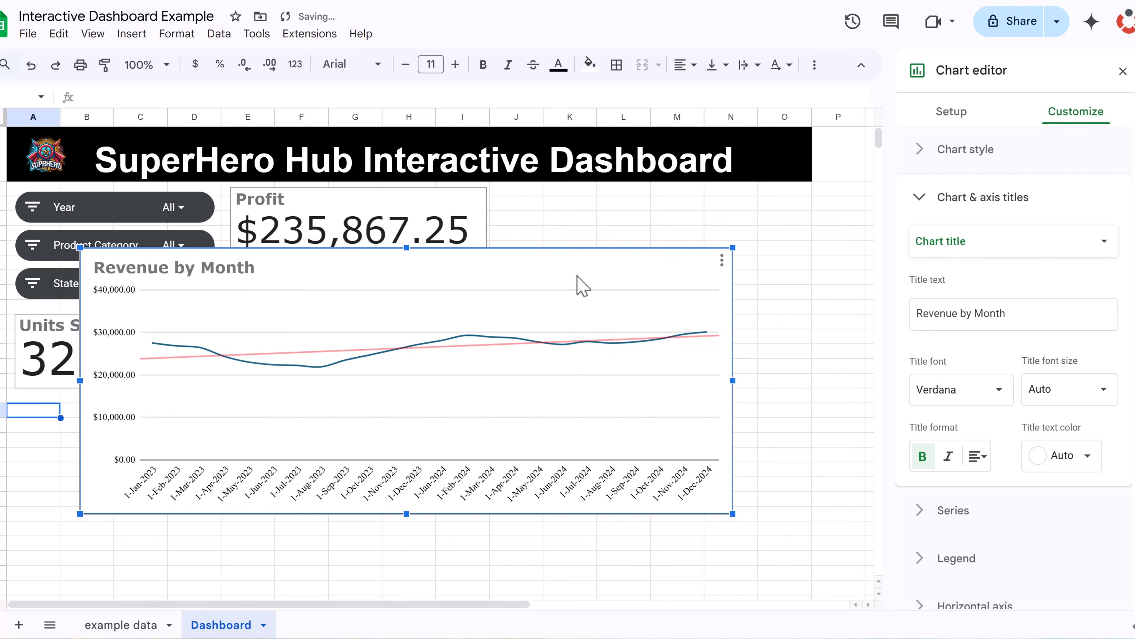
left_click_drag(577, 275, 511, 419)
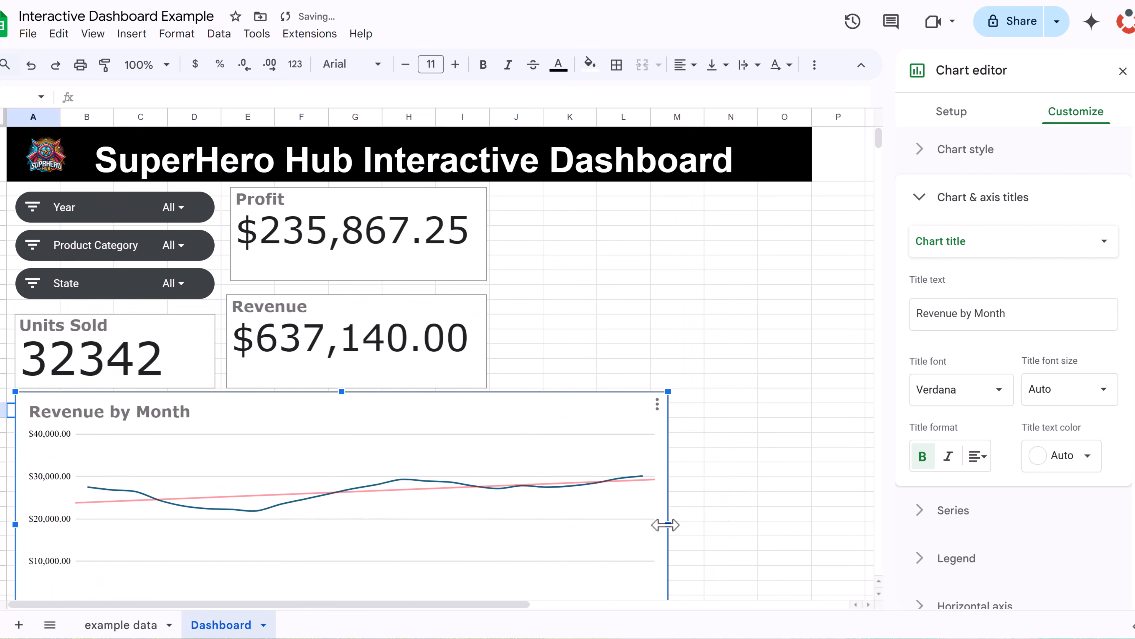
left_click_drag(666, 524, 813, 525)
scroll(630, 492, "down", 2)
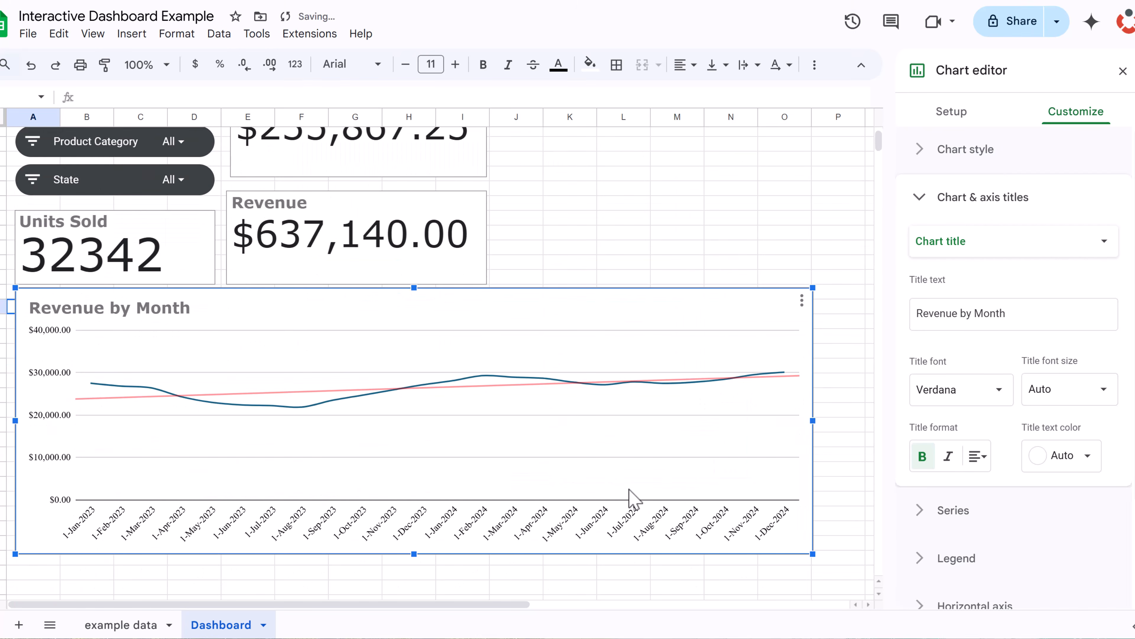
scroll(637, 498, "up", 2)
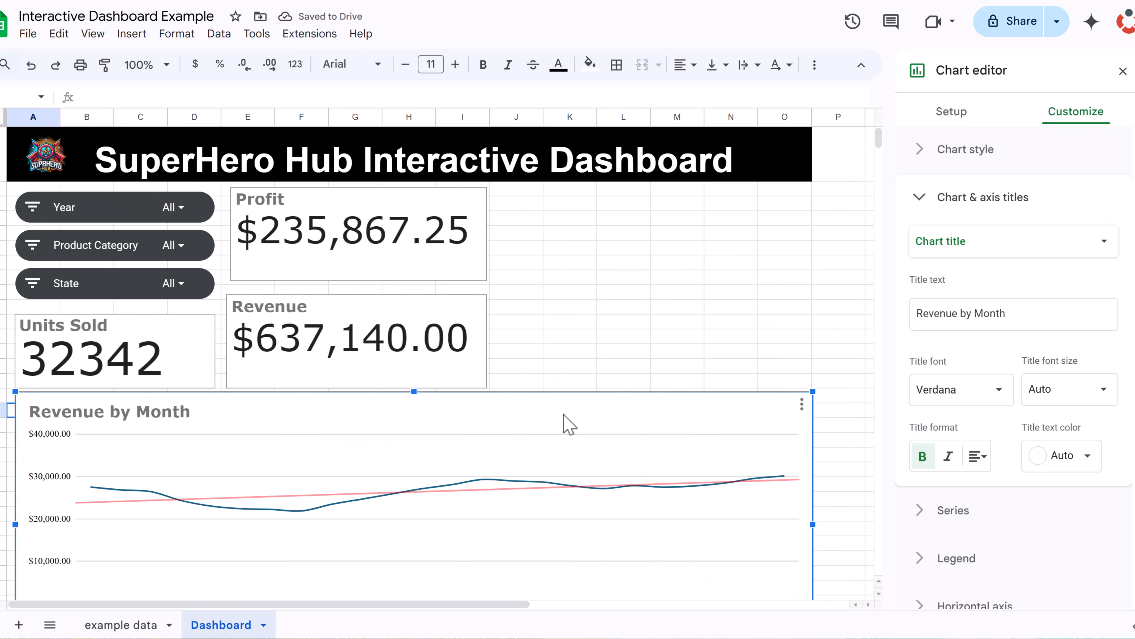
Step: Reduce the Revenue by Month chart's height from its lower edge so it covers about rows 16 to 29
key("Escape")
scroll(192, 416, "down", 2)
left_click(360, 510)
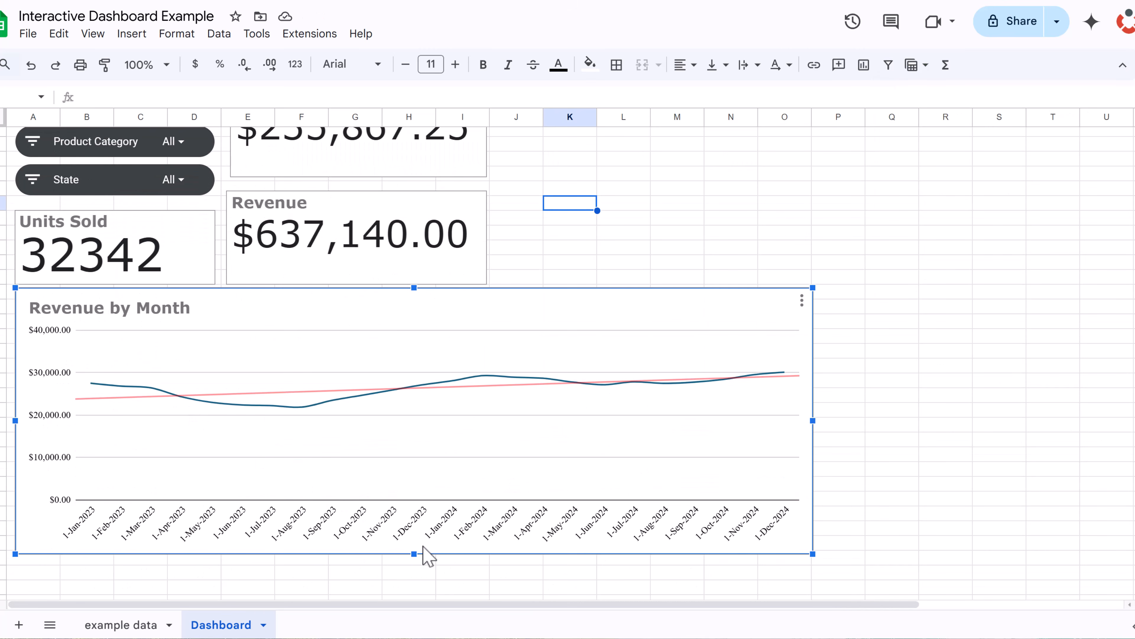
left_click_drag(412, 553, 413, 490)
scroll(304, 398, "up", 2)
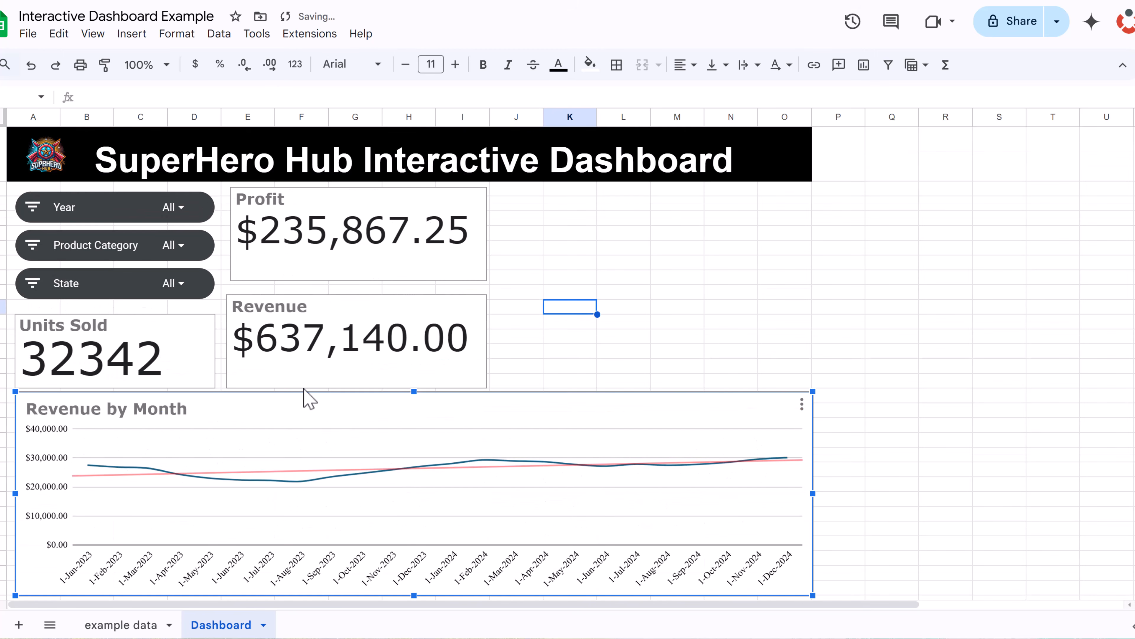
left_click(41, 211)
left_click(52, 332)
left_click(173, 408)
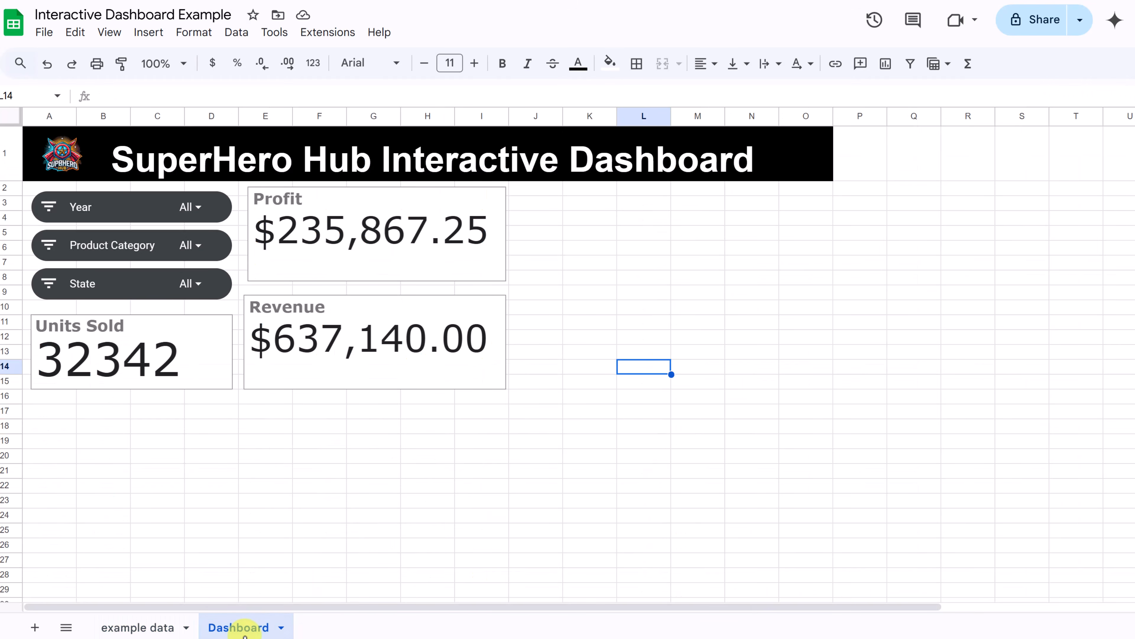
Step: Insert a column chart from cell A17, in the gap between the scorecards and the Revenue by Month chart
scroll(257, 463, "down", 2)
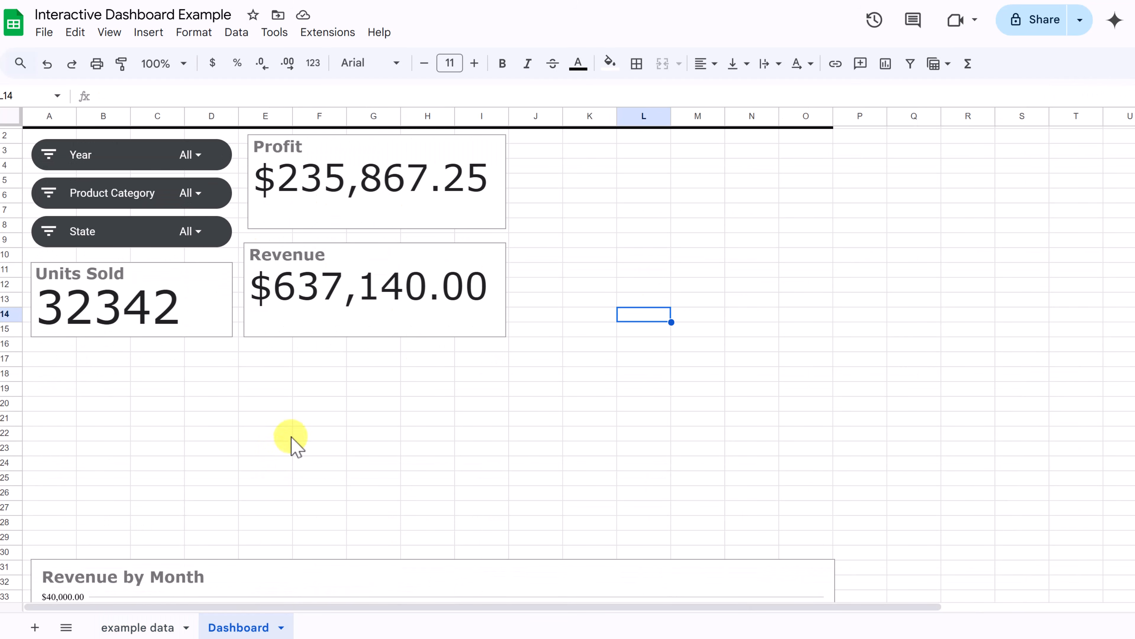
scroll(277, 420, "down", 3)
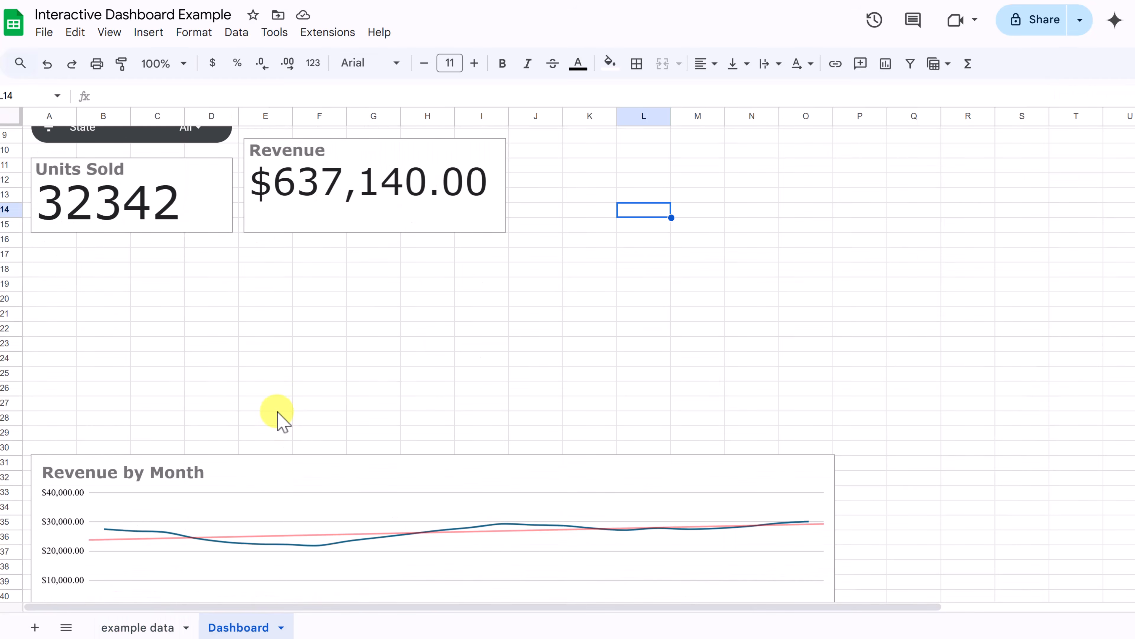
scroll(278, 514, "down", 2)
scroll(237, 447, "up", 4)
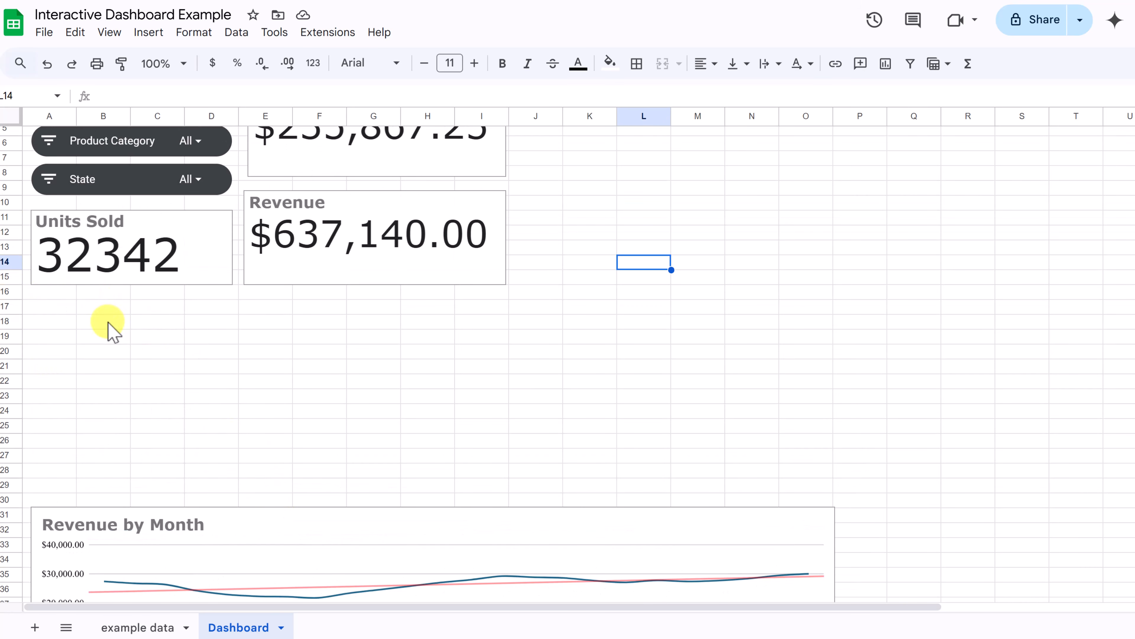
left_click(51, 308)
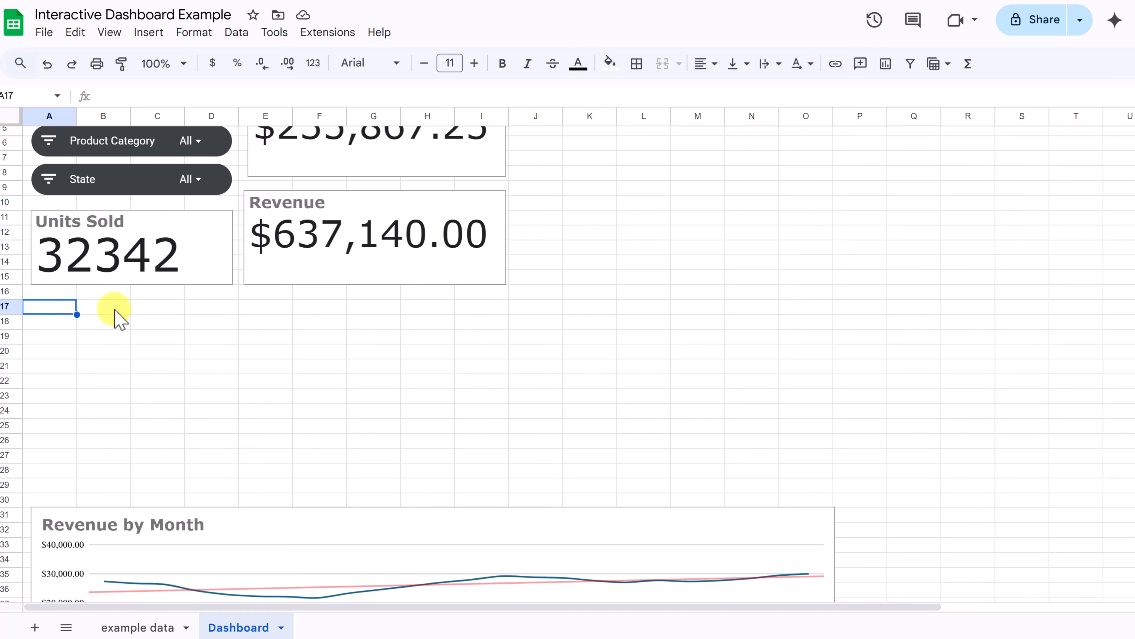
left_click(144, 34)
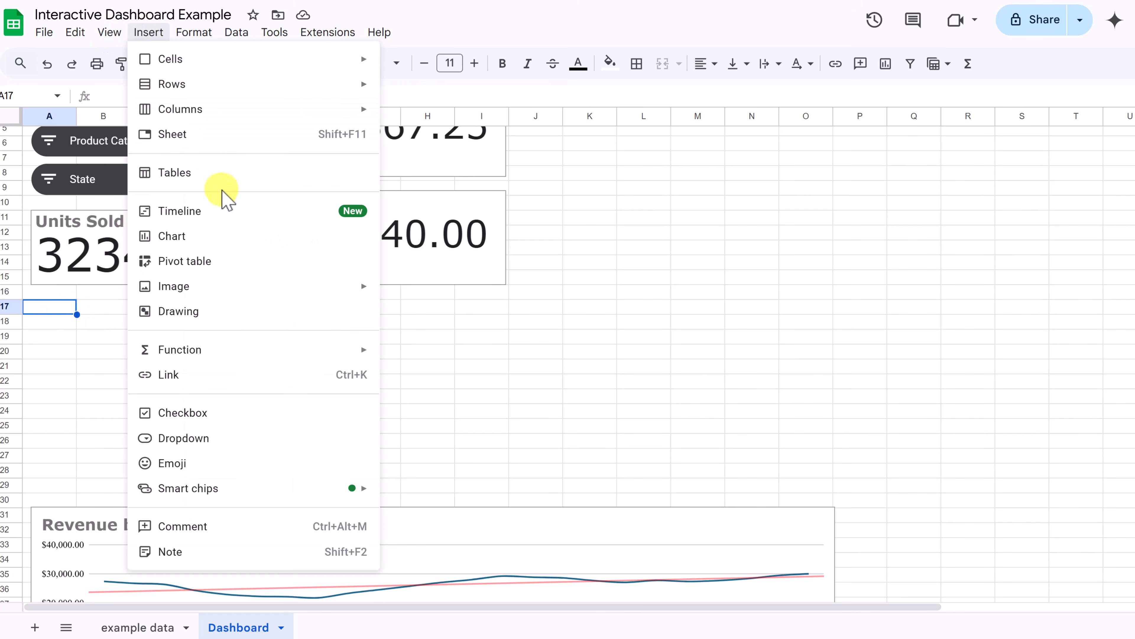
left_click(203, 237)
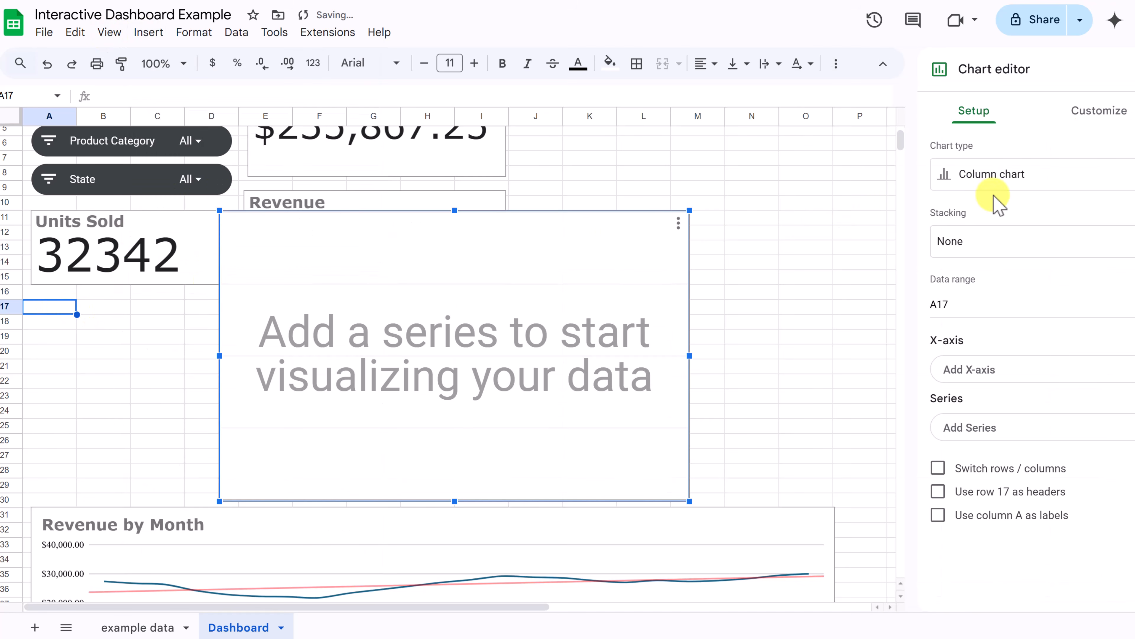
left_click(1030, 184)
left_click(965, 440)
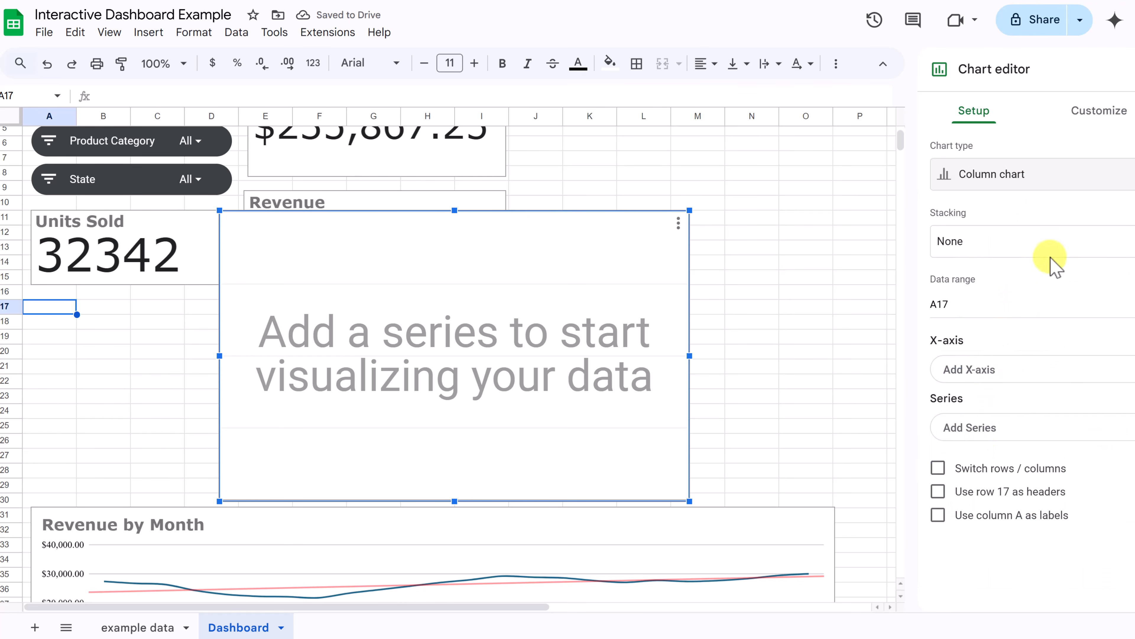
Step: Set the column chart's data range to the State column A and Revenue (USD) column D of the example data sheet
left_click(1132, 313)
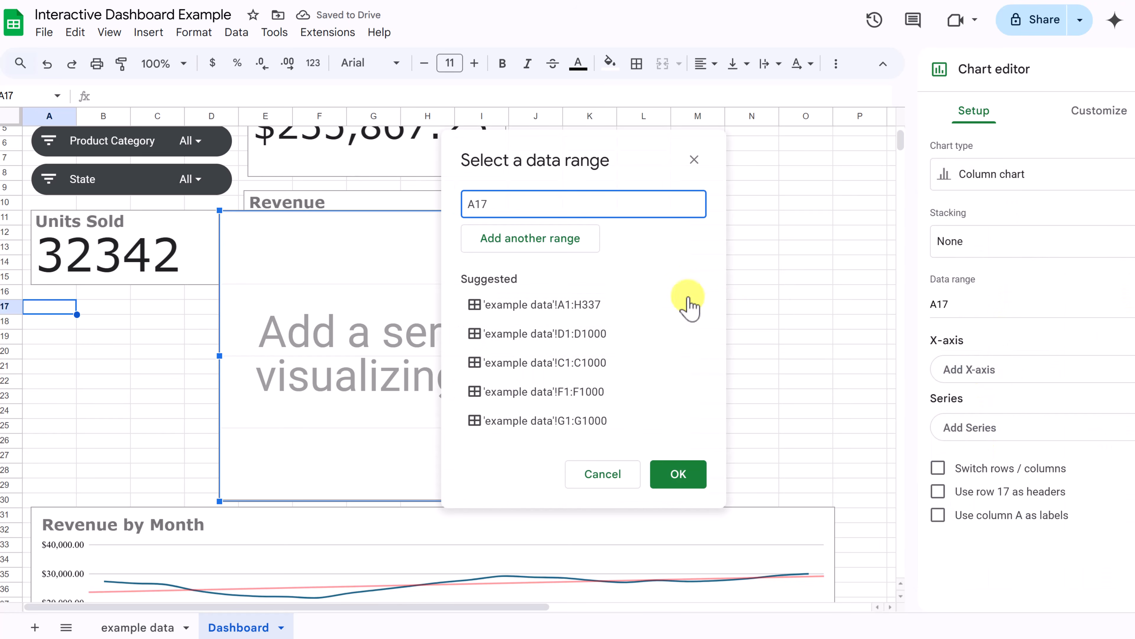
left_click_drag(496, 210, 447, 219)
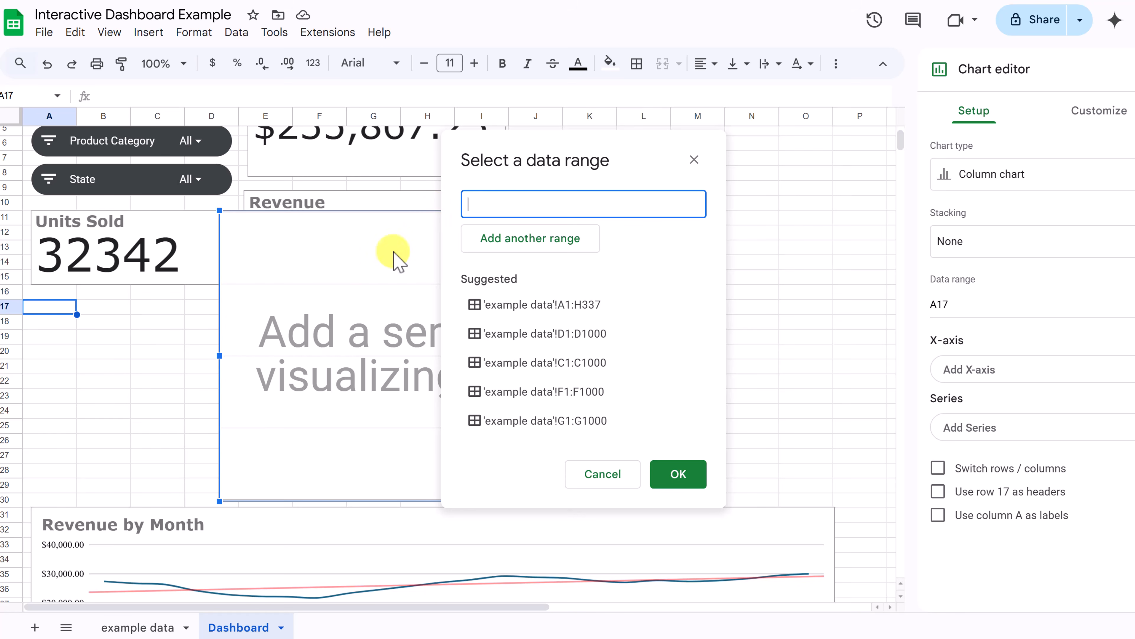
left_click(138, 626)
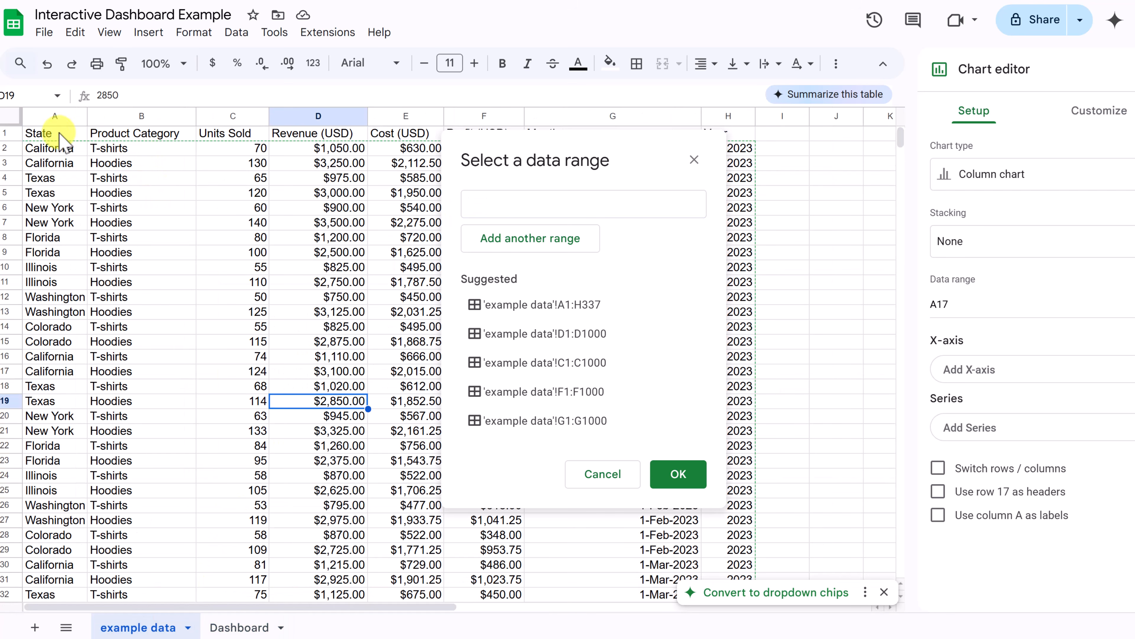
left_click(49, 116)
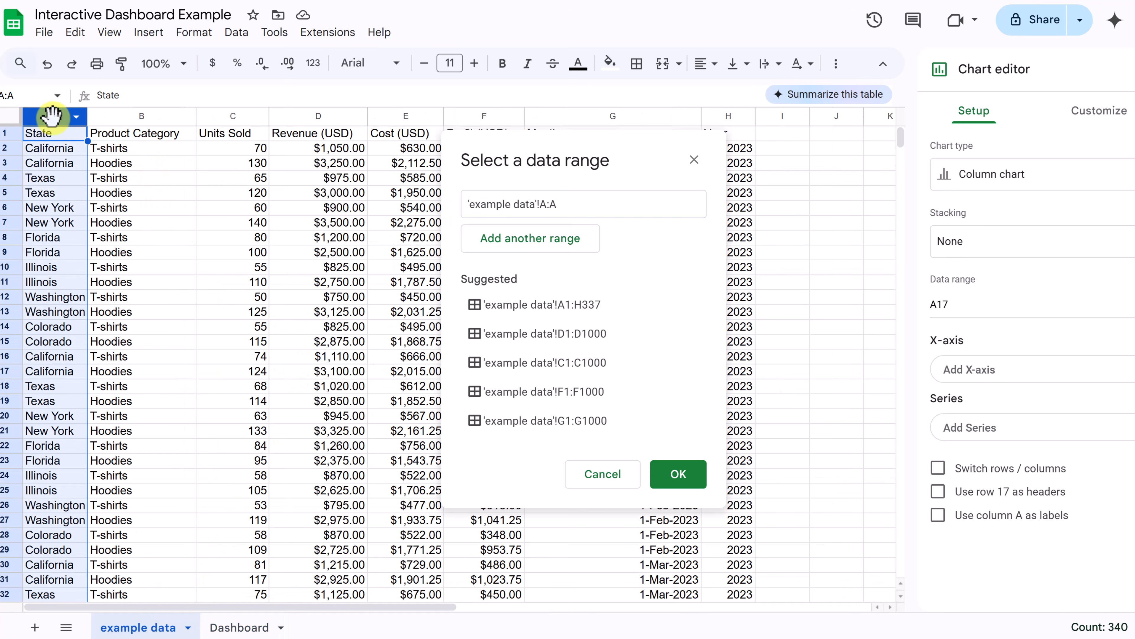
left_click(296, 116, "ctrl")
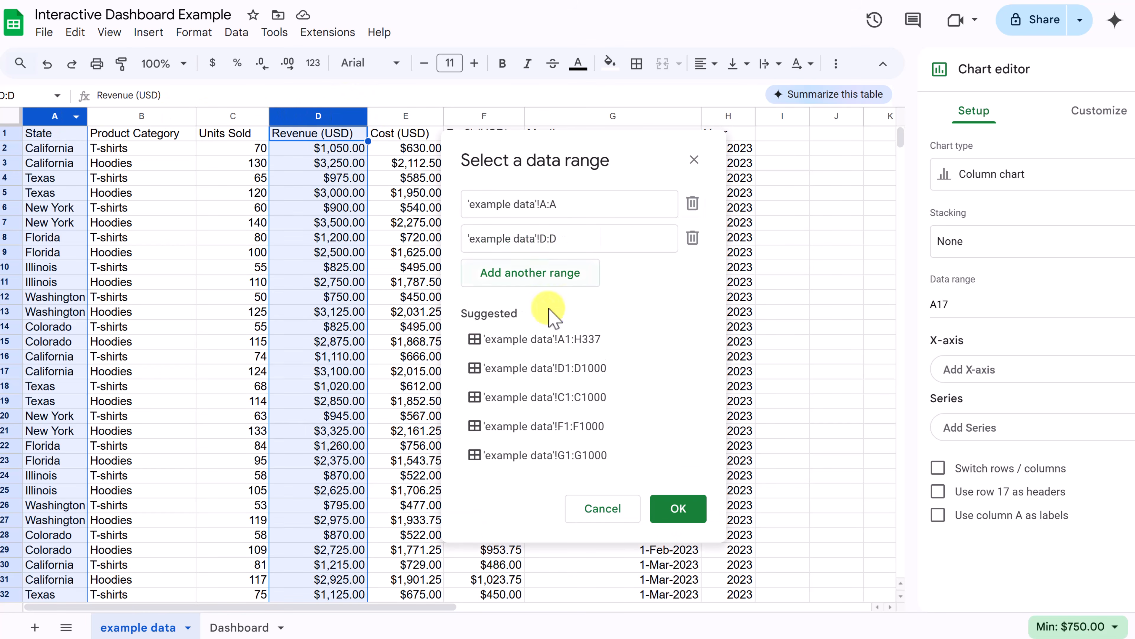
left_click(696, 512)
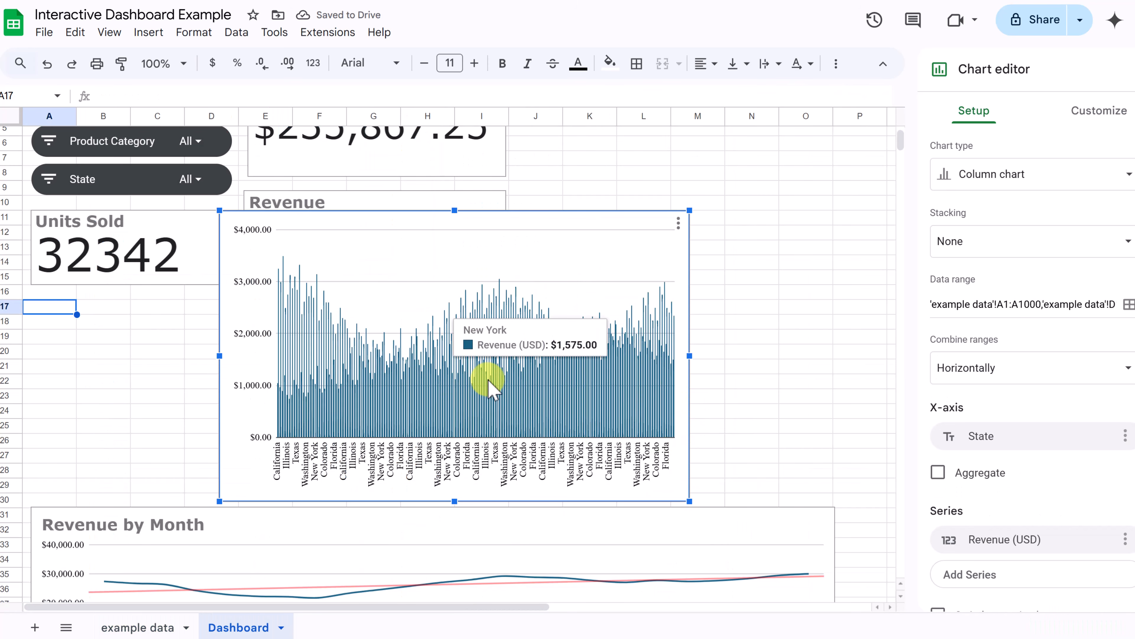
Step: Aggregate the column chart's revenue by state and shrink and move the chart into the gap above Revenue by Month
left_click(937, 472)
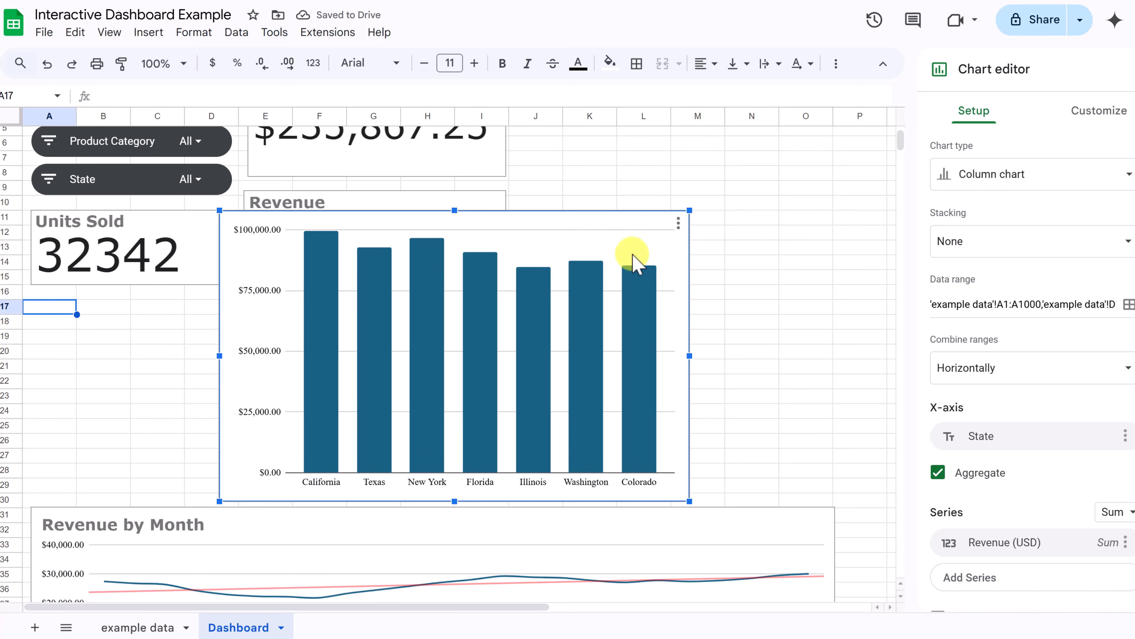
left_click_drag(689, 212, 302, 311)
Step: Add the chart title "Revenue by State" to the column chart, formatted in bold Verdana
left_click(1086, 113)
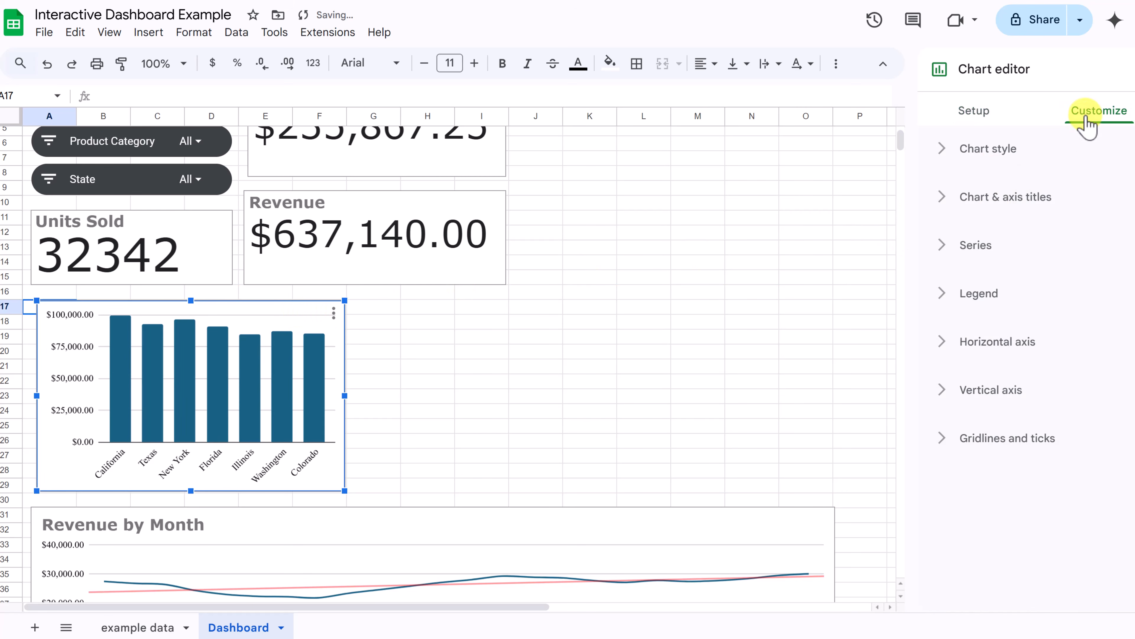
left_click(947, 210)
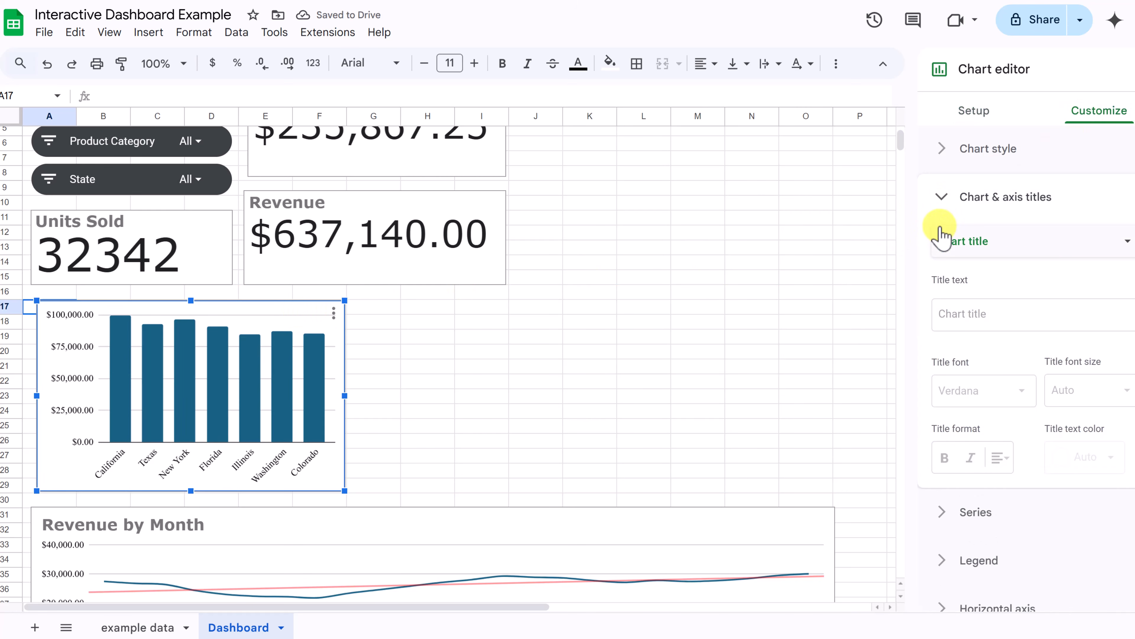
left_click(985, 313)
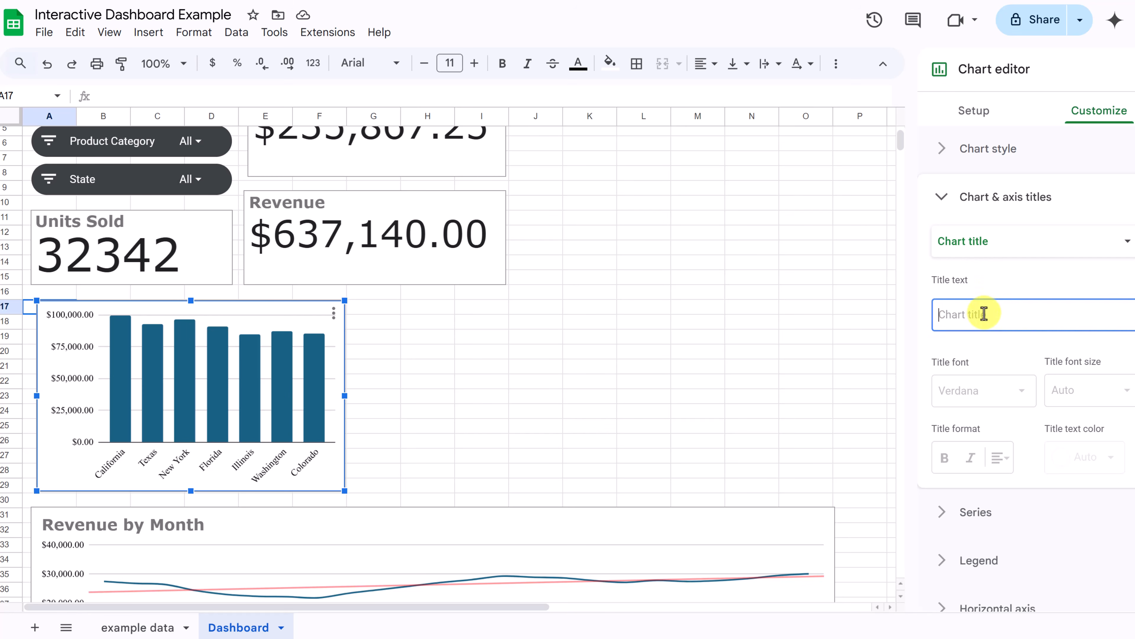
type("Revenue by State")
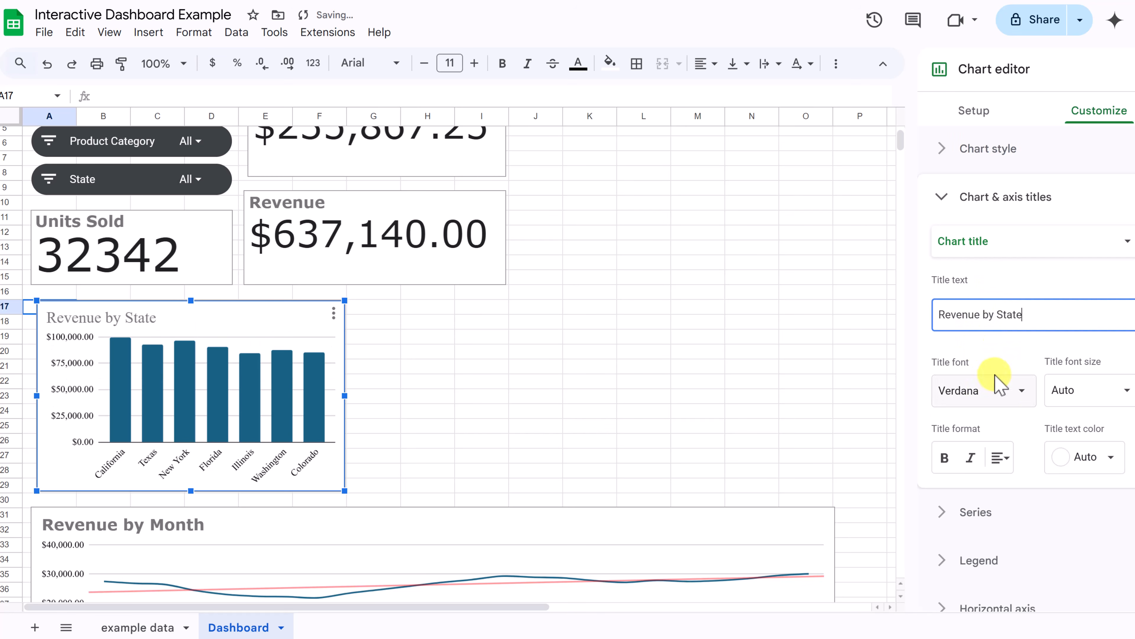
left_click(998, 388)
left_click(1005, 393)
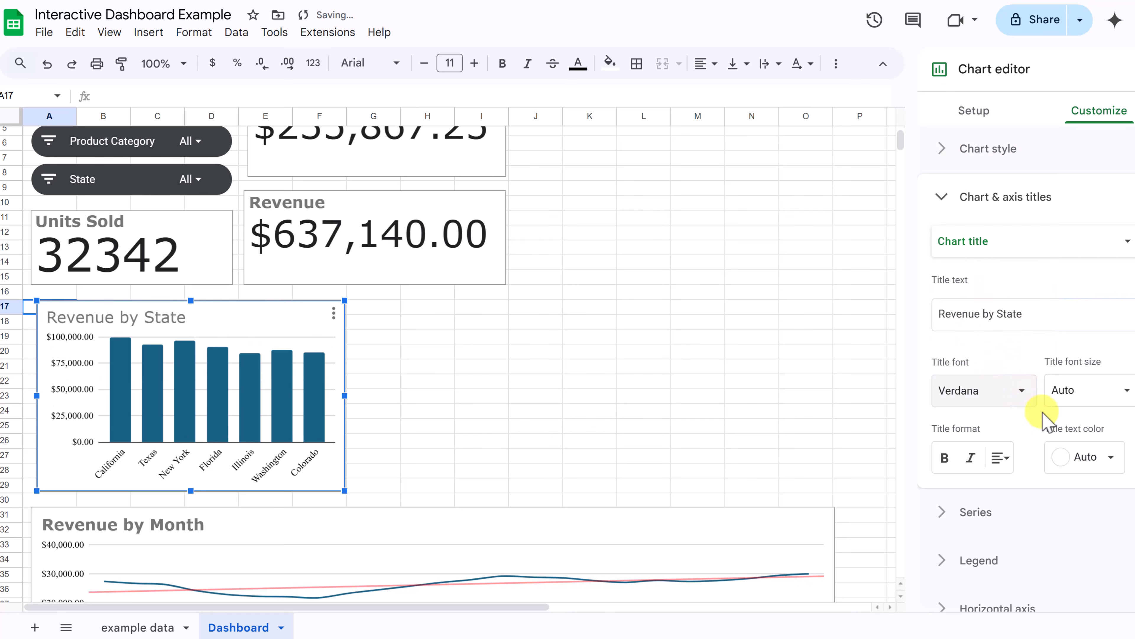
left_click(951, 457)
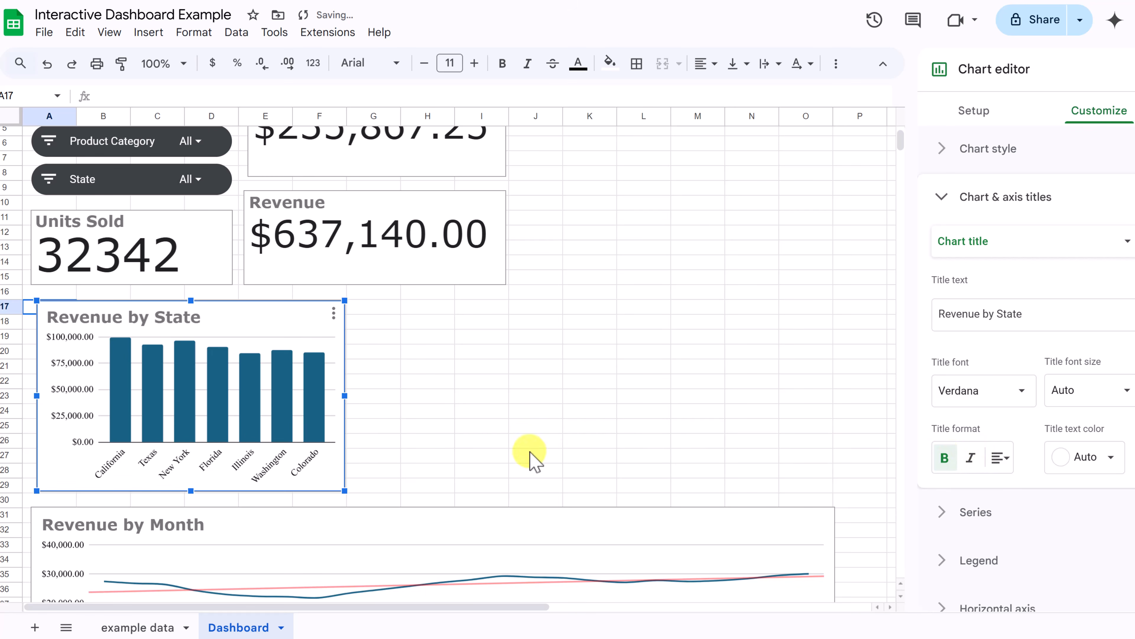
left_click(381, 443)
scroll(373, 447, "up", 2)
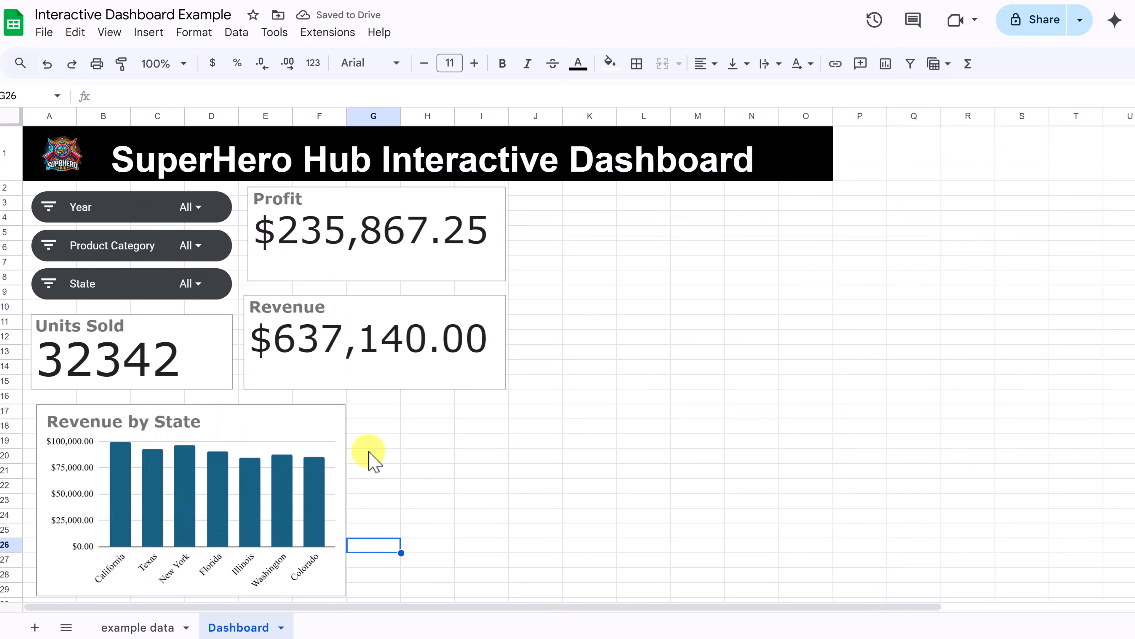
scroll(373, 447, "down", 7)
scroll(372, 449, "up", 7)
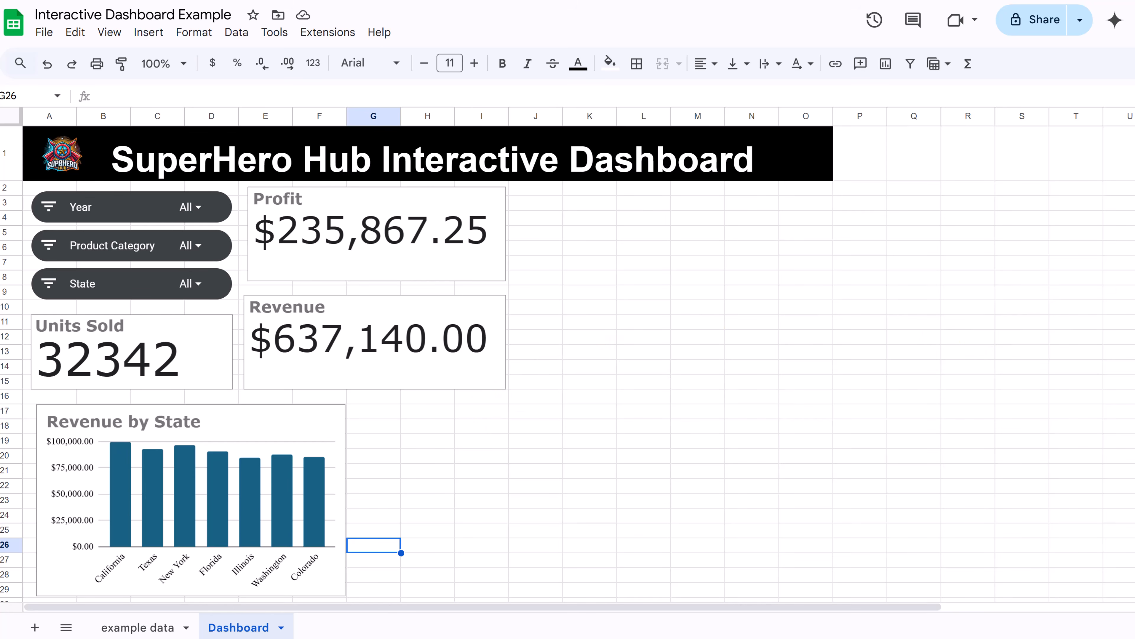
Step: Start a new pivot table for Dashboard cell K4 using the data range 'example data'!A1:H337
left_click(581, 222)
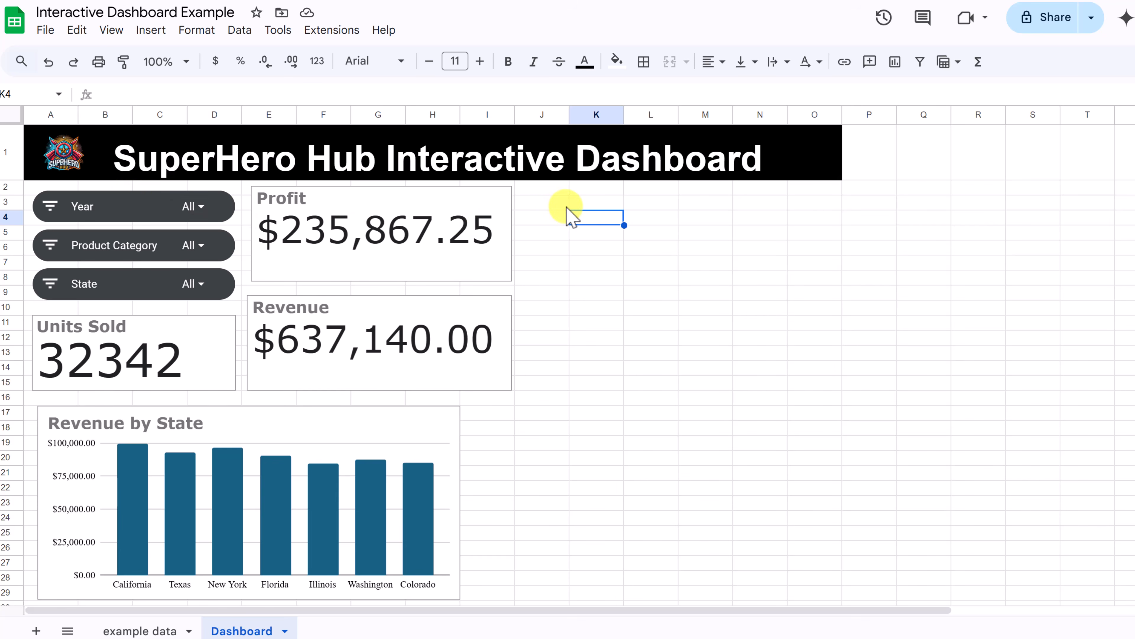
left_click(157, 35)
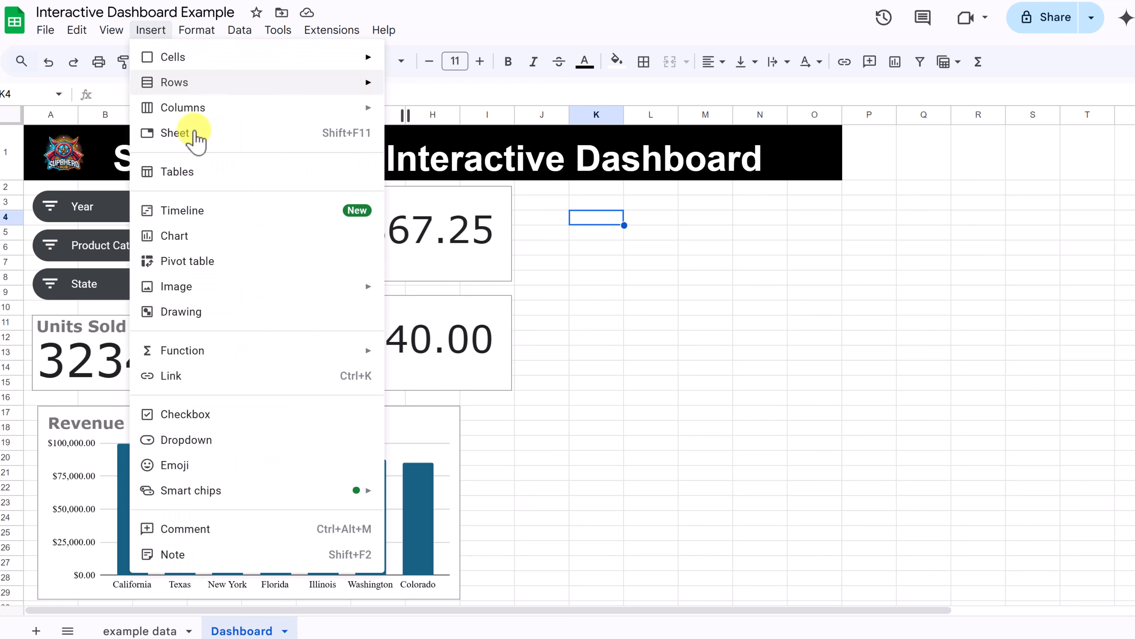
left_click(272, 264)
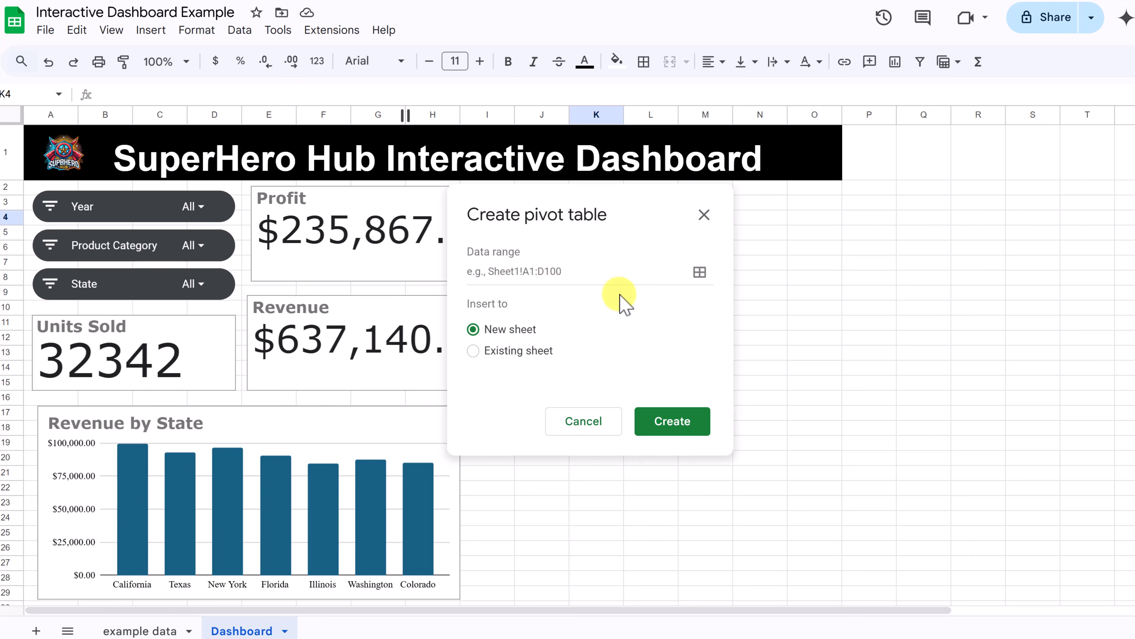
left_click(699, 273)
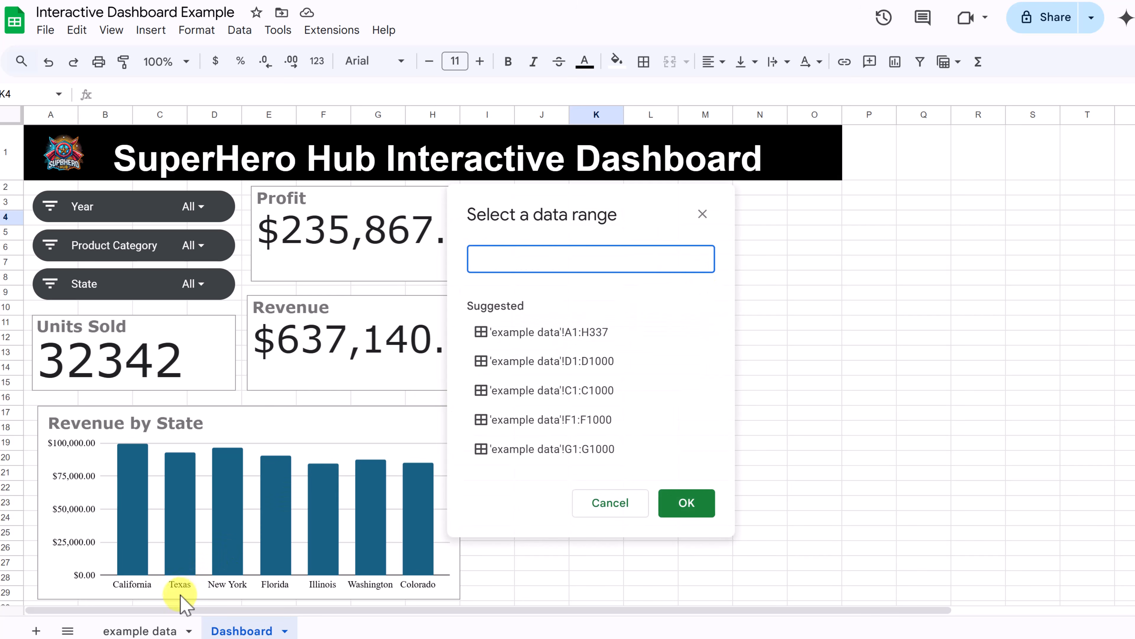
left_click(174, 628)
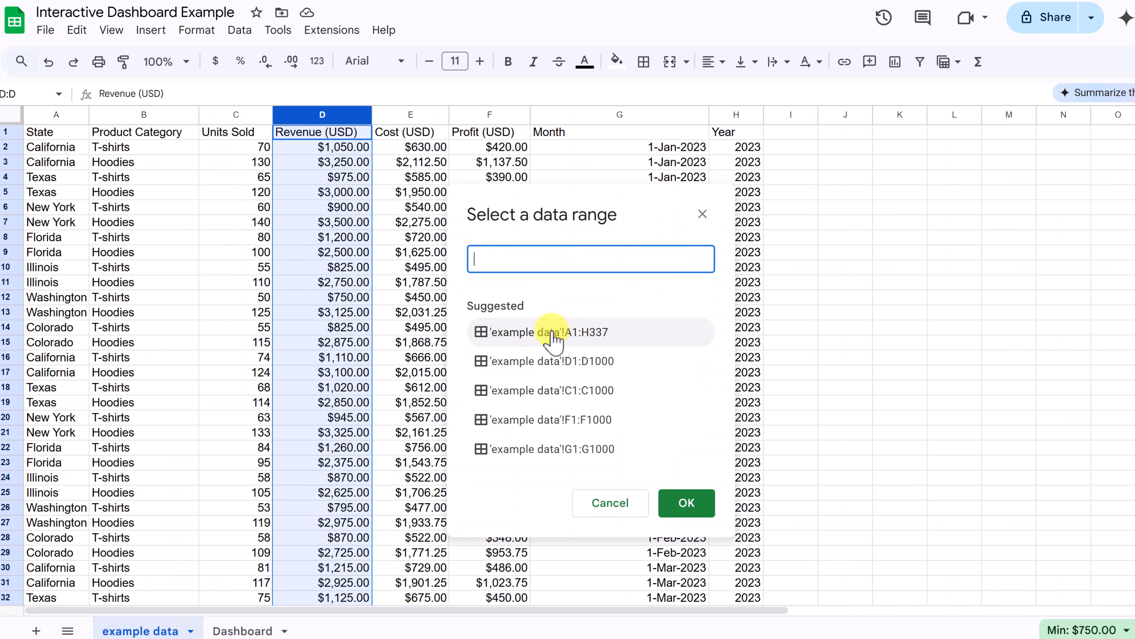
left_click(586, 343)
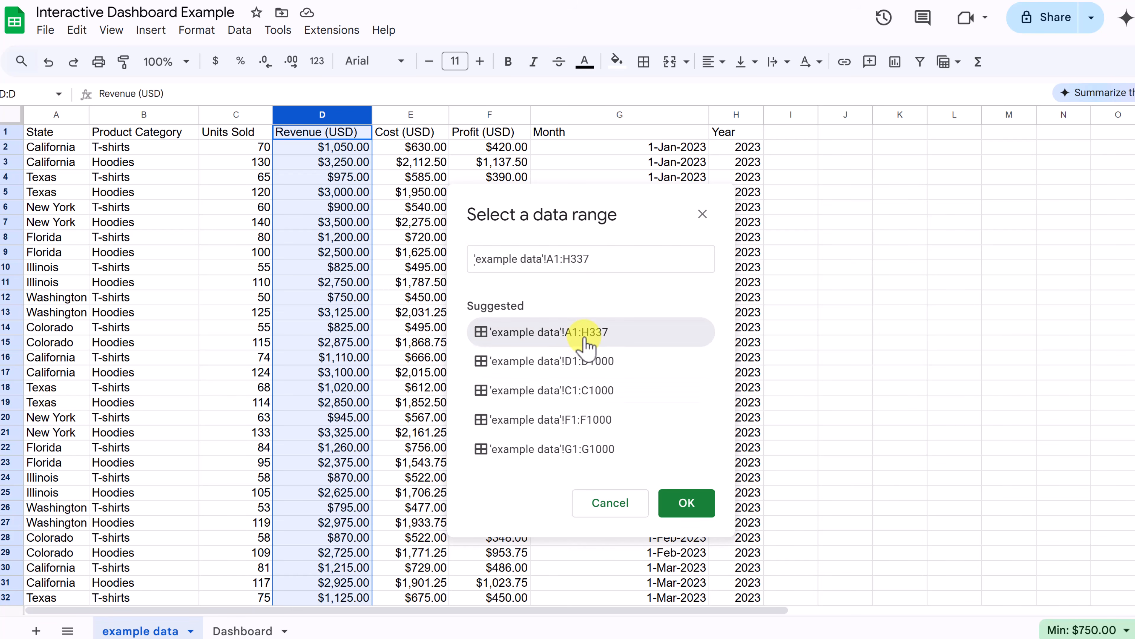
left_click(671, 500)
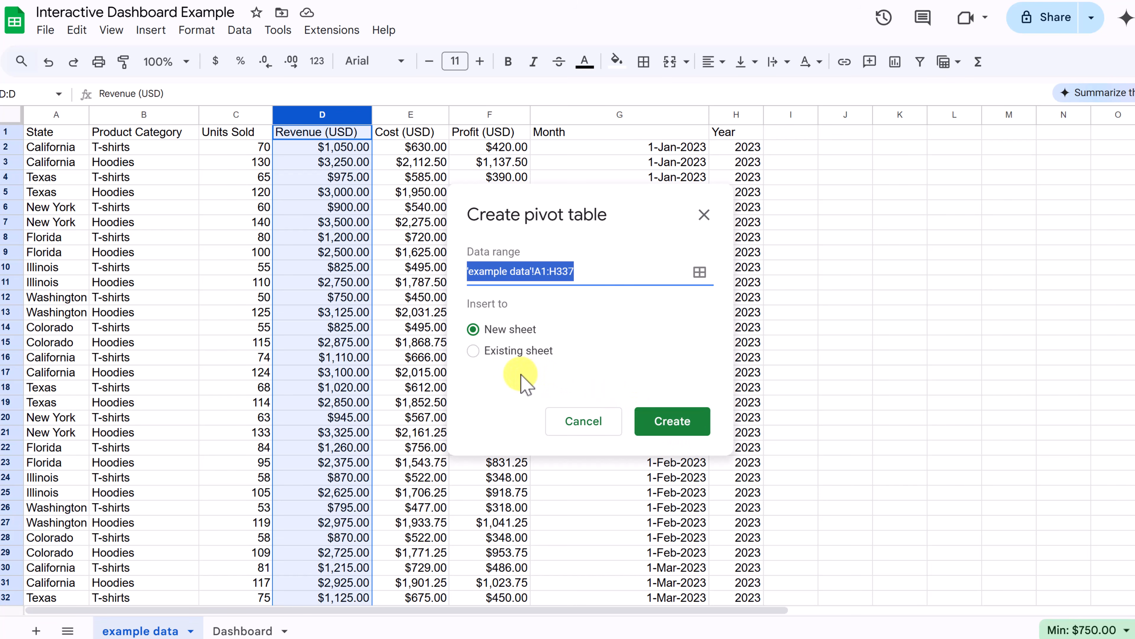
Step: Place the pivot table on the existing sheet at Dashboard!K4 and create it
left_click(474, 350)
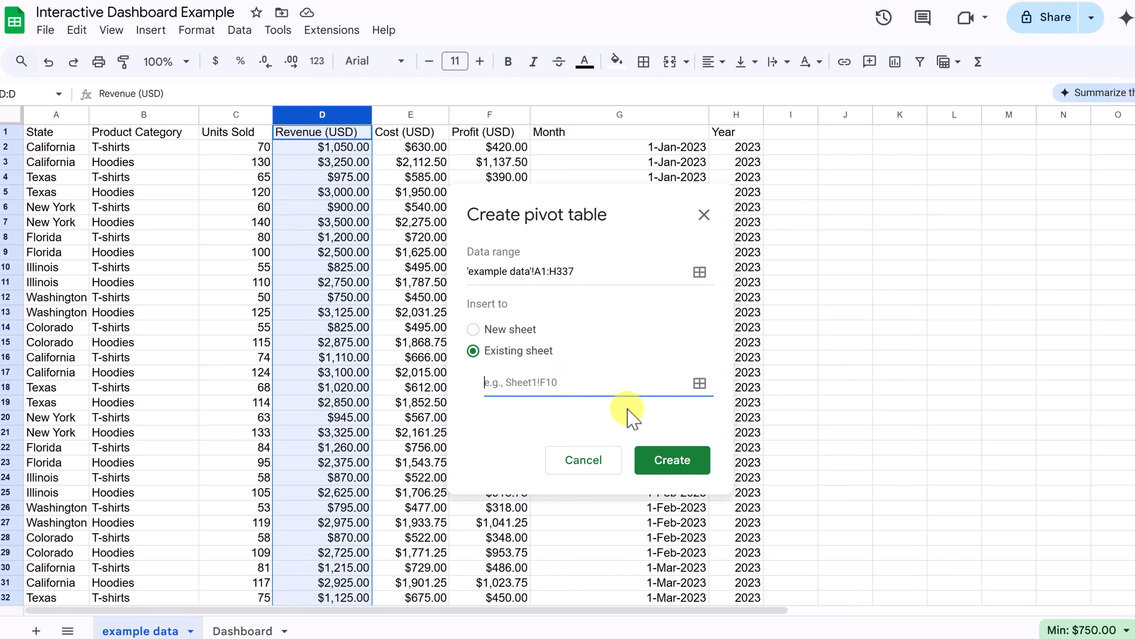
left_click(700, 384)
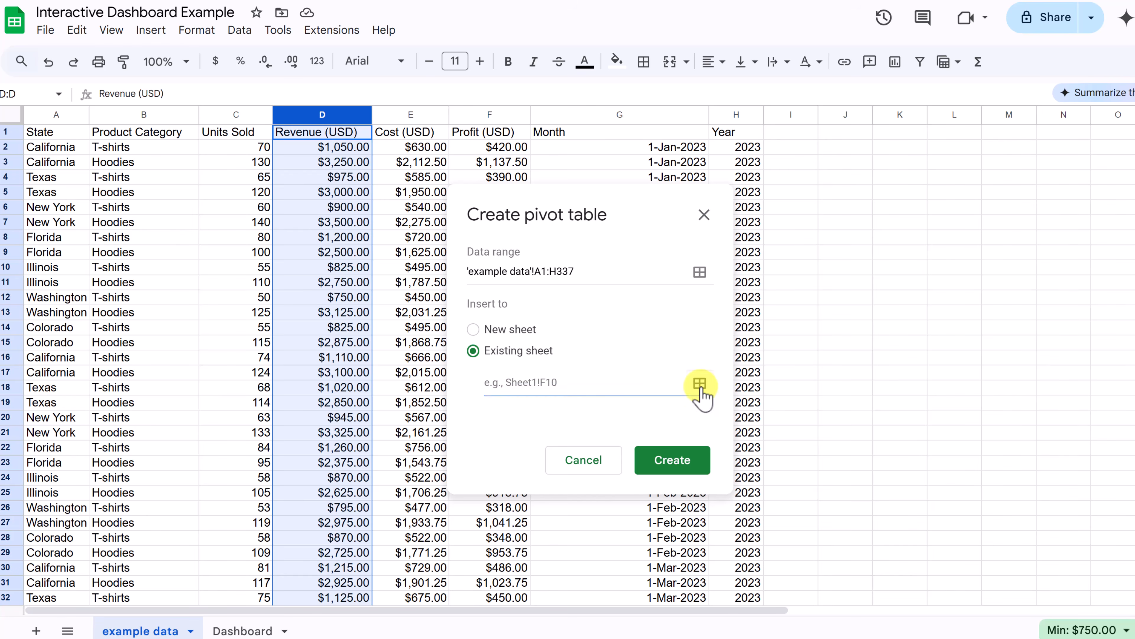
left_click(244, 630)
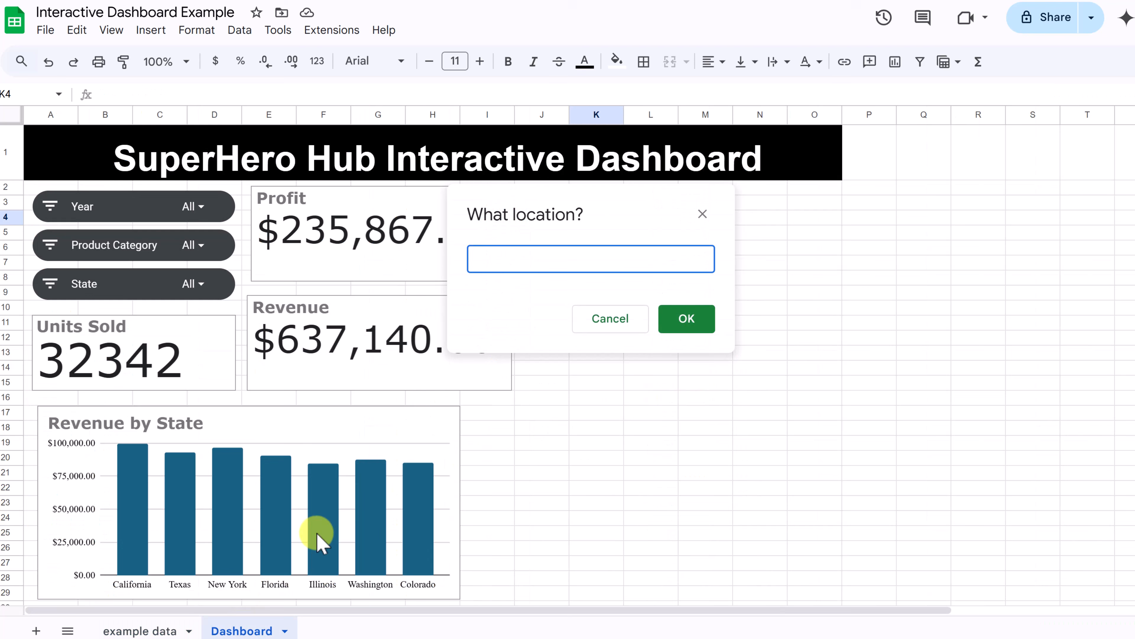
left_click_drag(573, 202, 279, 188)
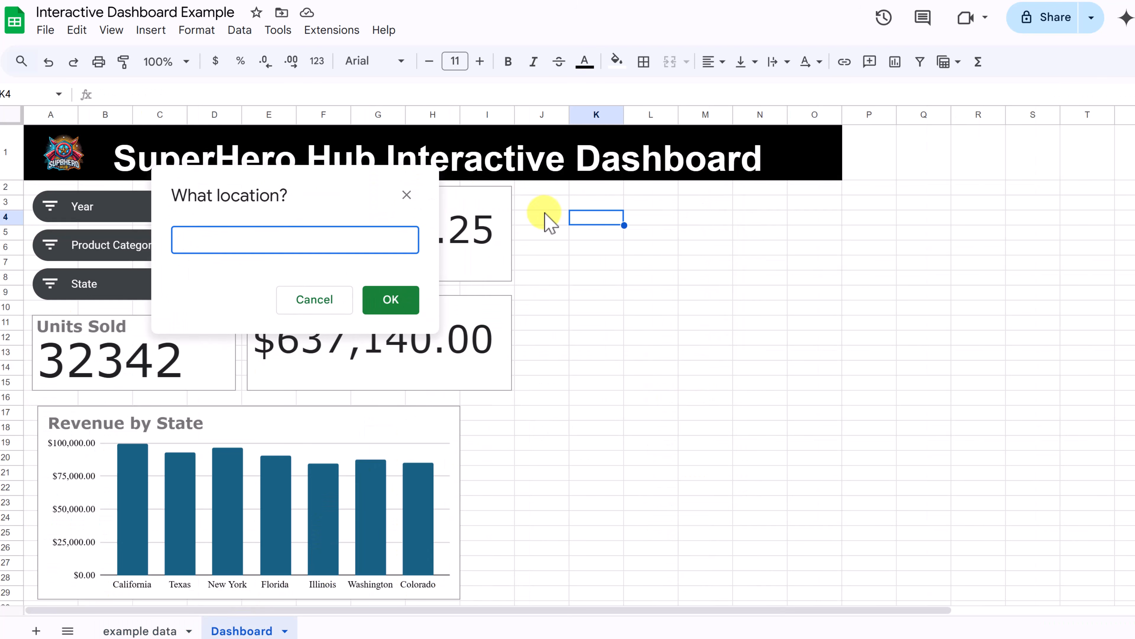
left_click(597, 220)
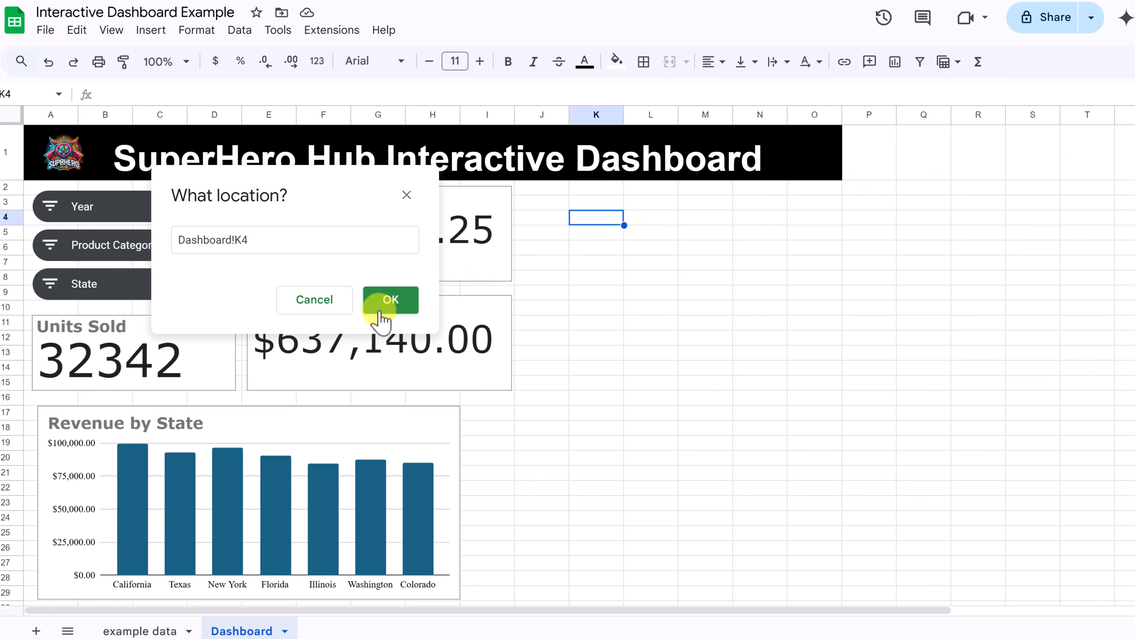
left_click(390, 300)
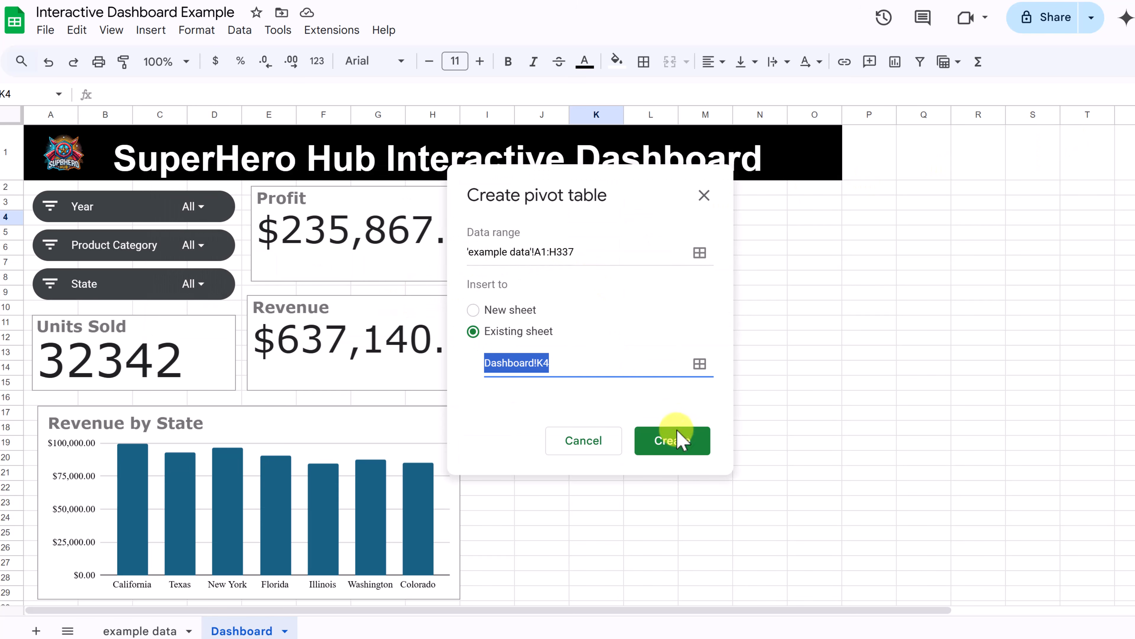
left_click(677, 442)
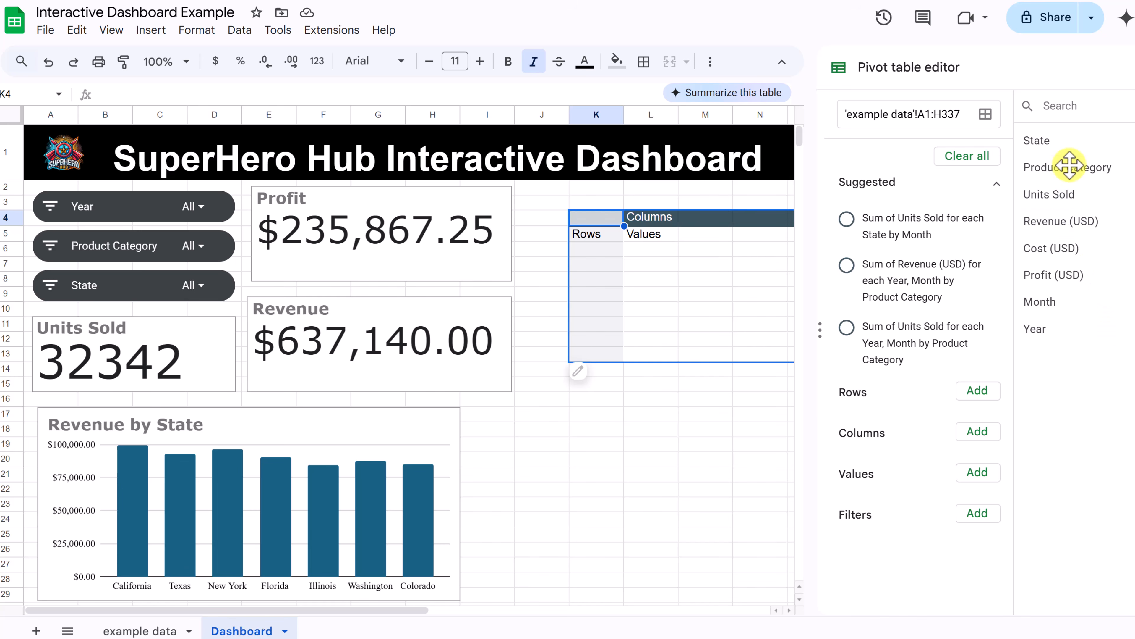
Step: Add Product Category as rows and Year as columns in the pivot table, with totals turned off for both
left_click_drag(1072, 167, 869, 422)
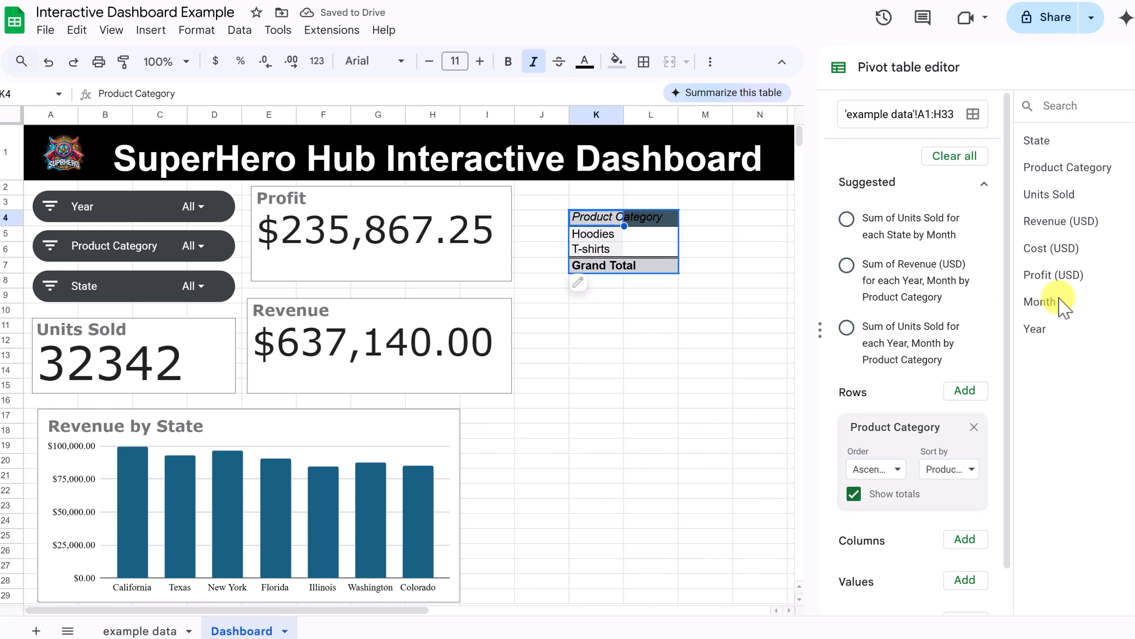
scroll(933, 355, "down", 2)
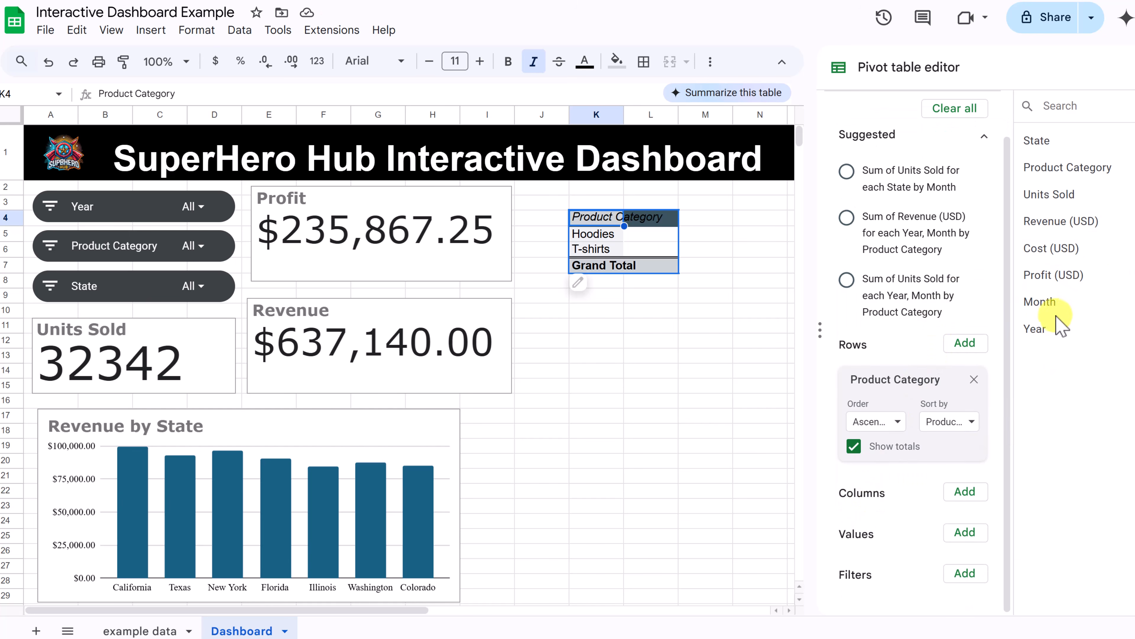
left_click_drag(1034, 327, 856, 498)
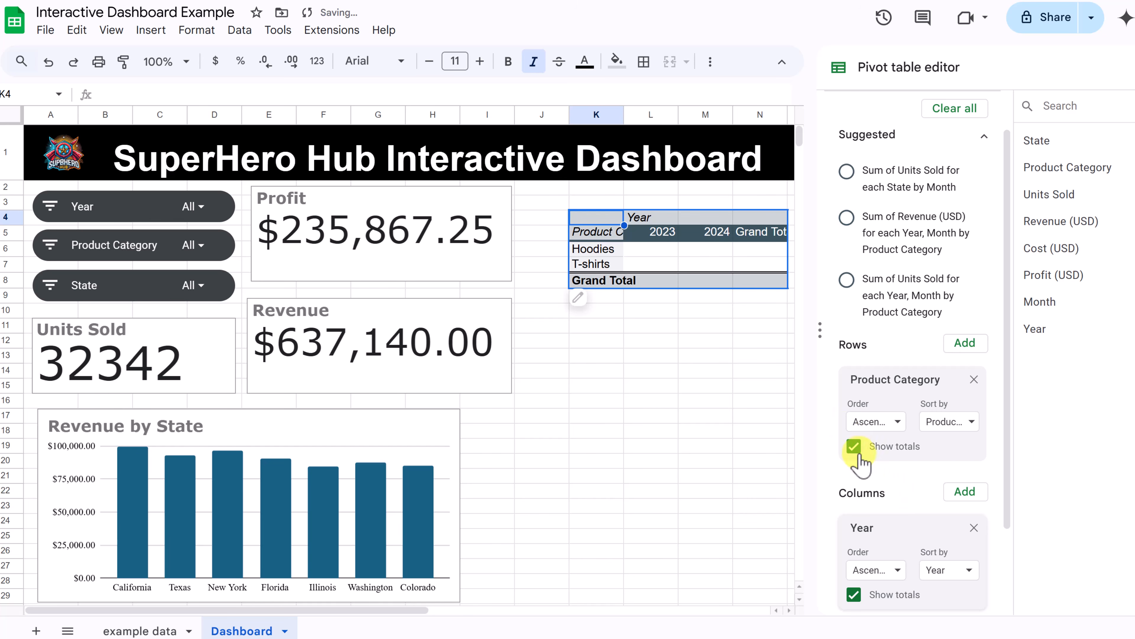
left_click(854, 446)
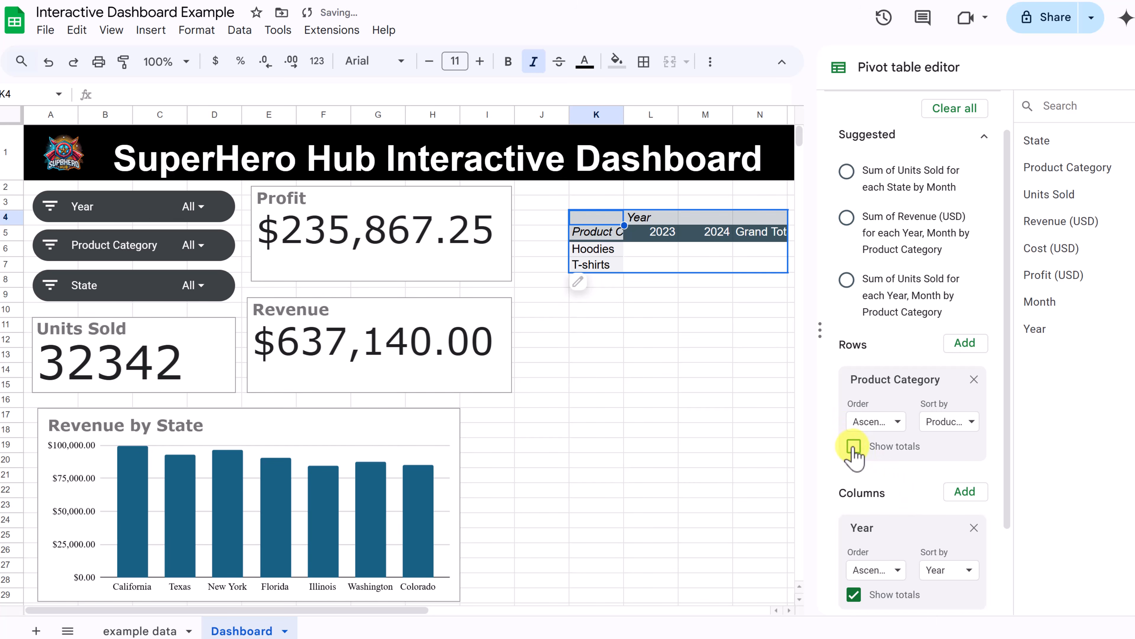
left_click(853, 594)
Step: Add Units Sold to the pivot table's values, summarized by SUM
scroll(916, 478, "down", 3)
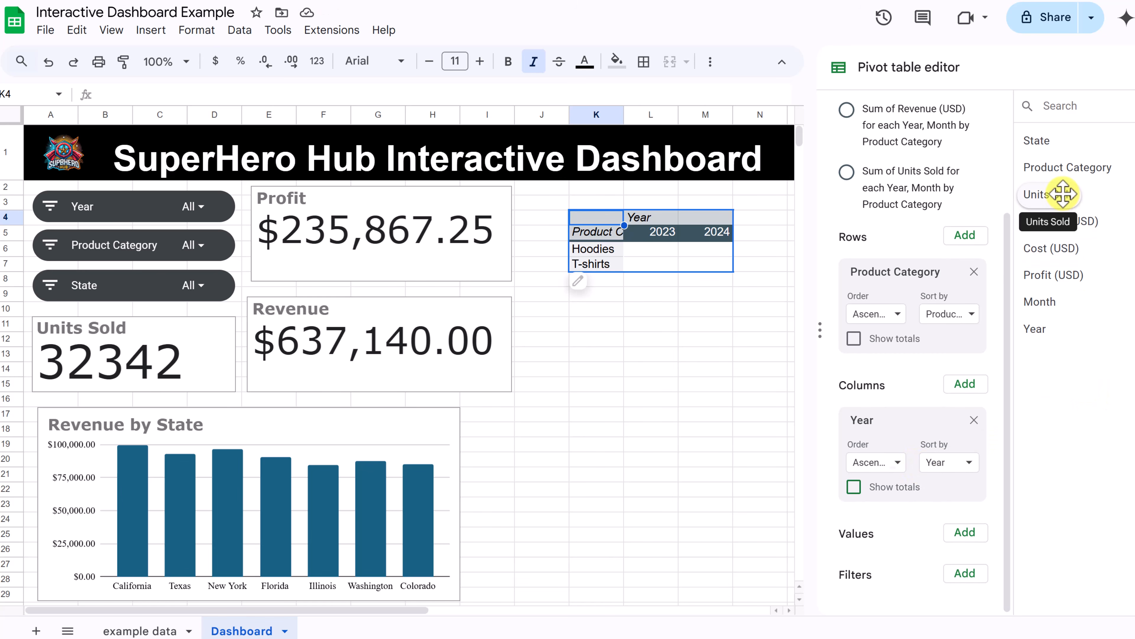
left_click_drag(1063, 193, 893, 568)
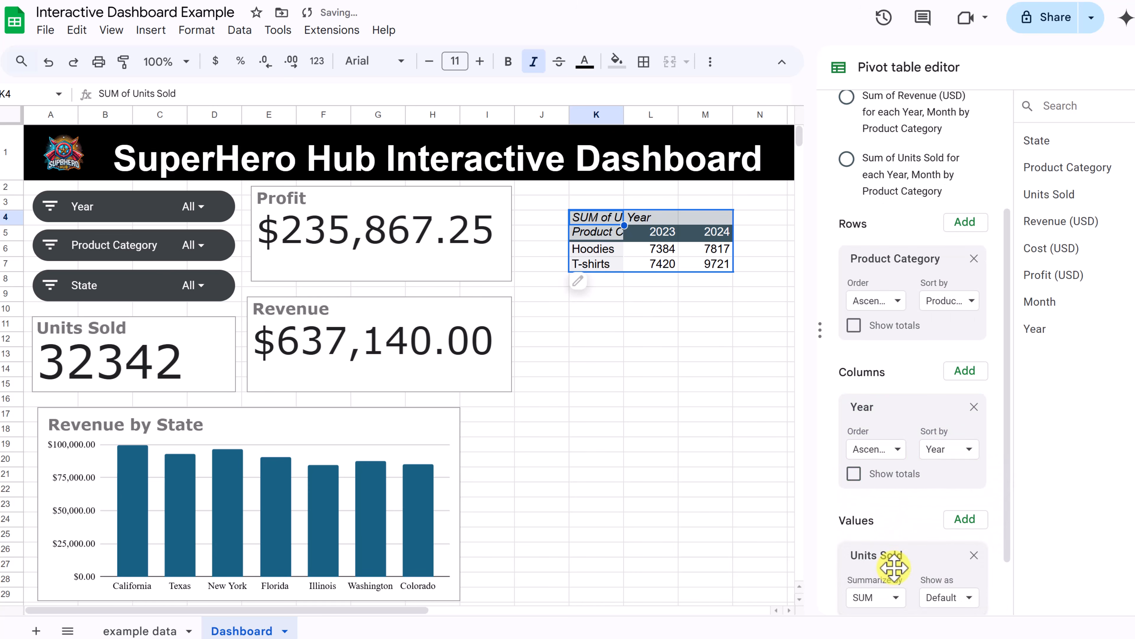
left_click(688, 340)
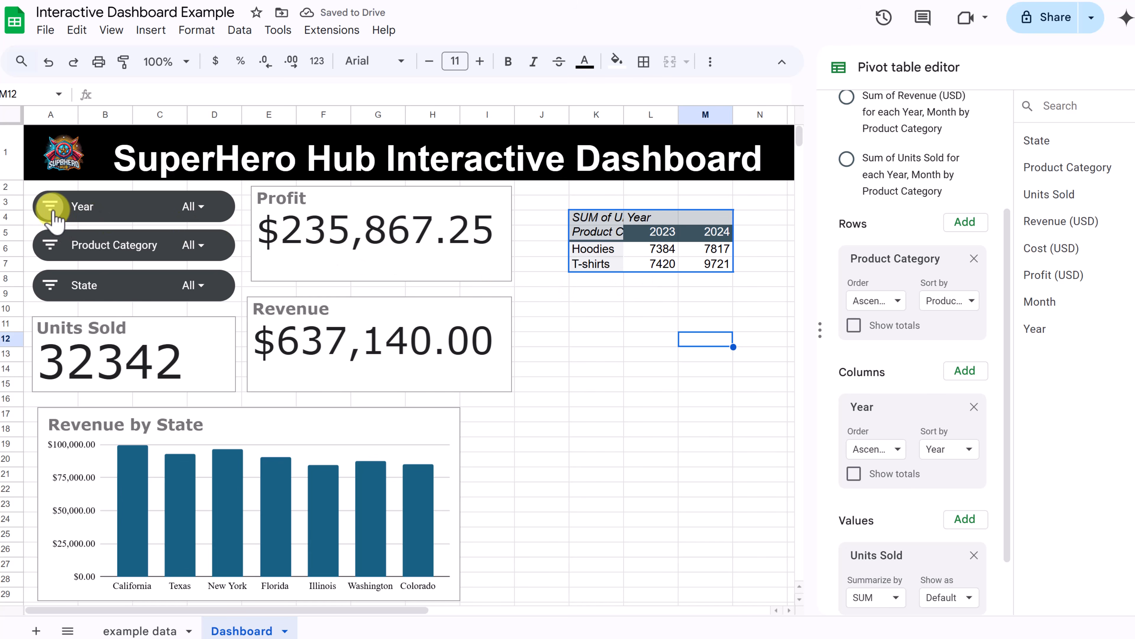
Step: Test the Product Category slicer by excluding Hoodies and including it again
left_click(50, 245)
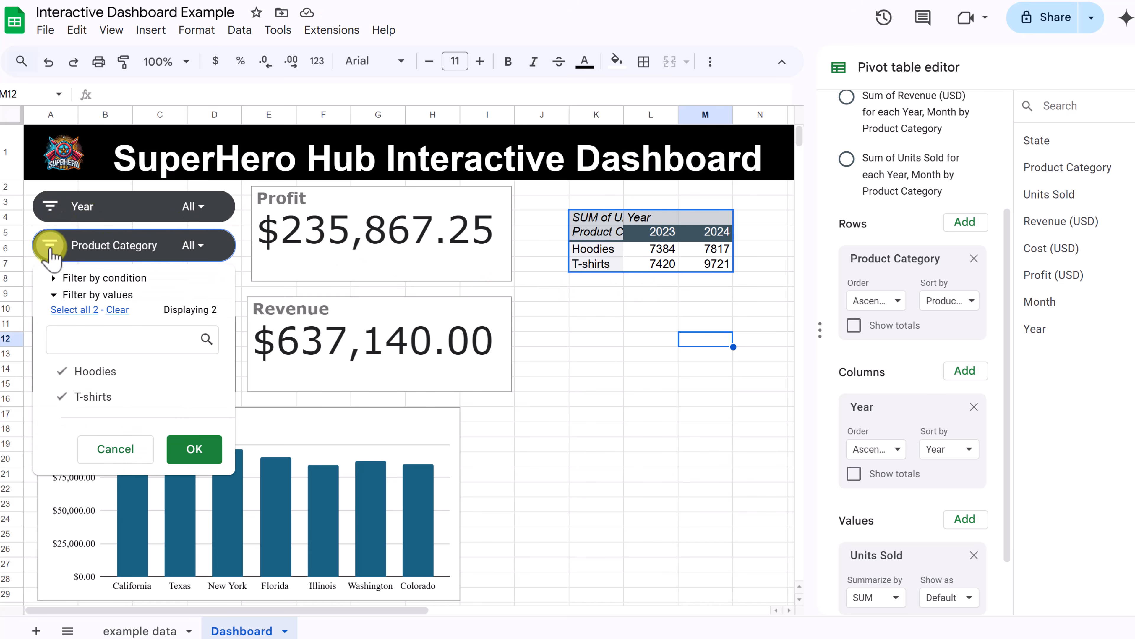
left_click(83, 371)
left_click(194, 449)
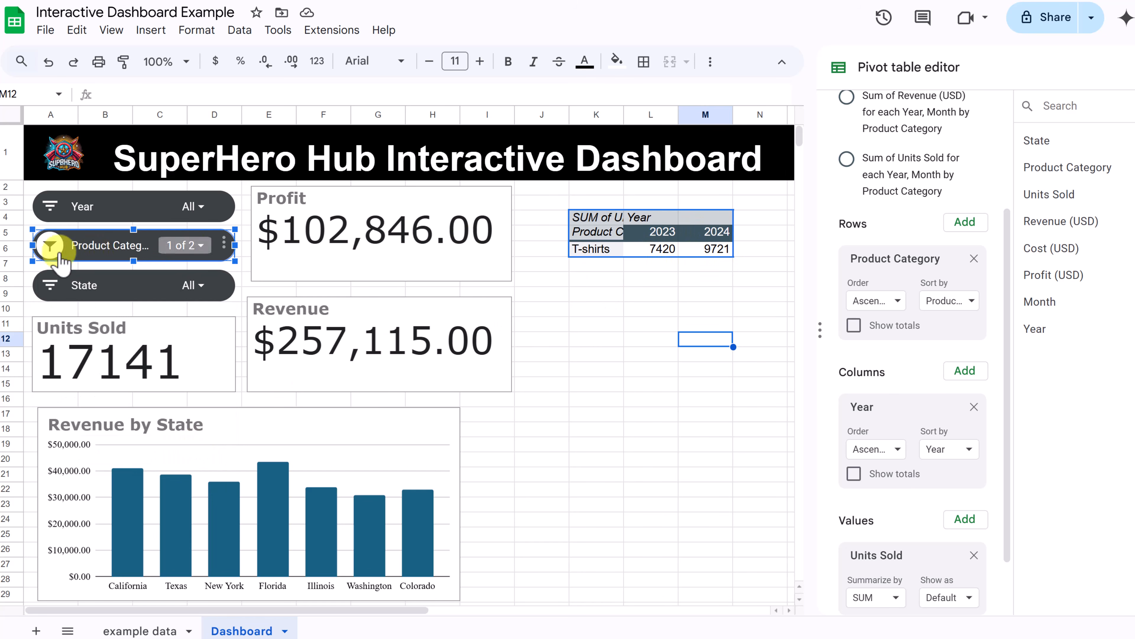
left_click(50, 246)
left_click(96, 396)
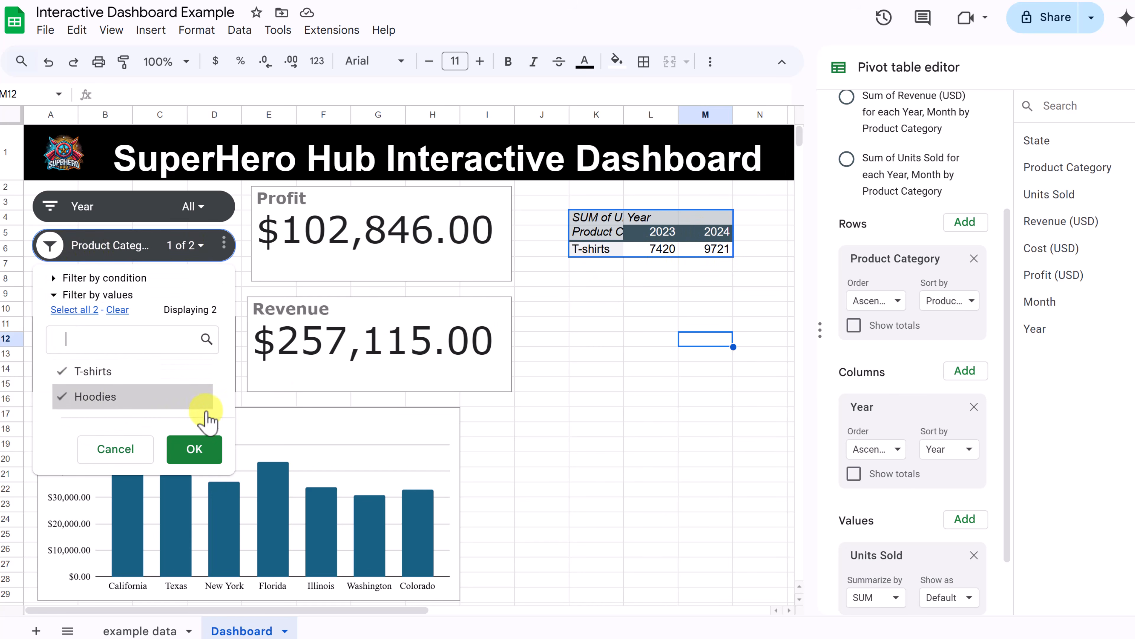
left_click(208, 450)
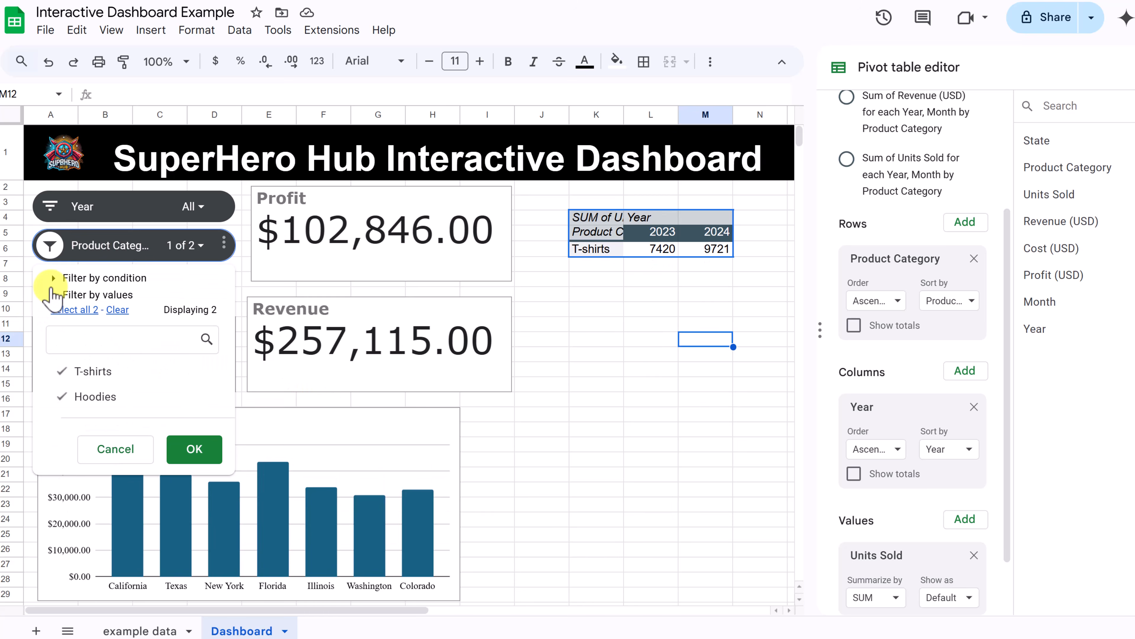
Step: Test the State slicer by excluding Colorado, Illinois and Texas, and then reselecting all seven states
left_click(50, 285)
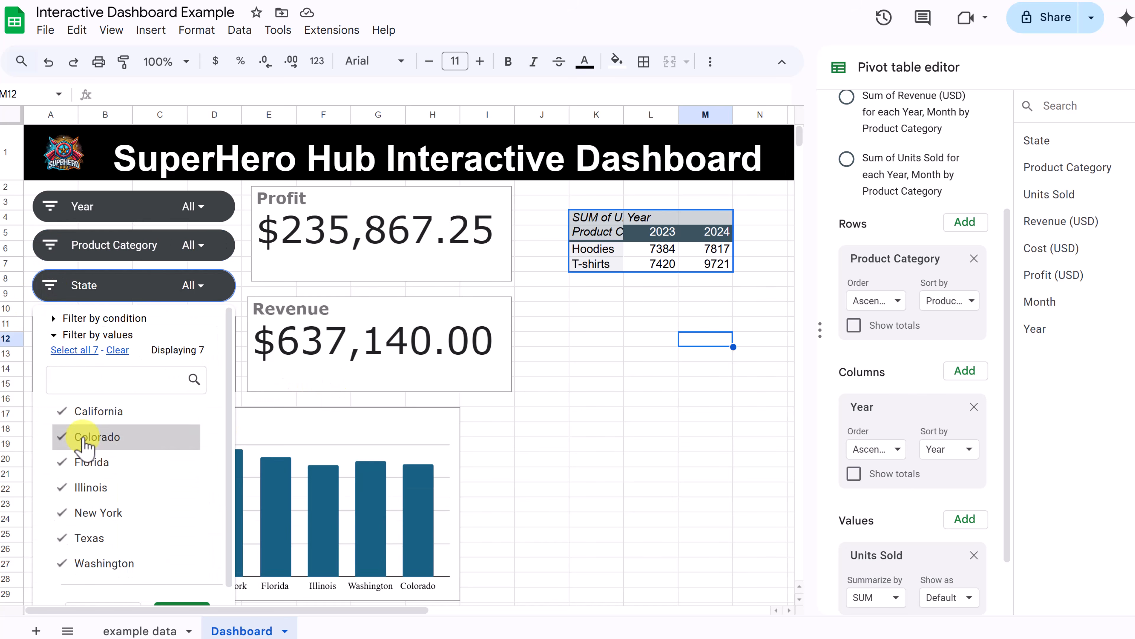
left_click(83, 437)
left_click(90, 488)
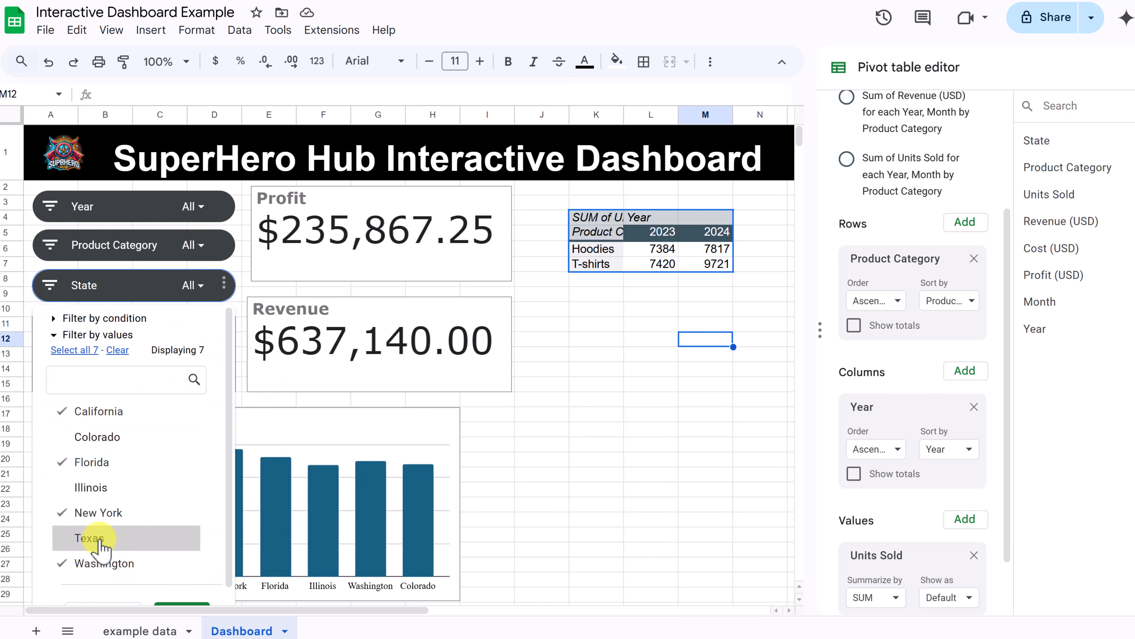
left_click(88, 537)
scroll(134, 564, "down", 1)
left_click(177, 588)
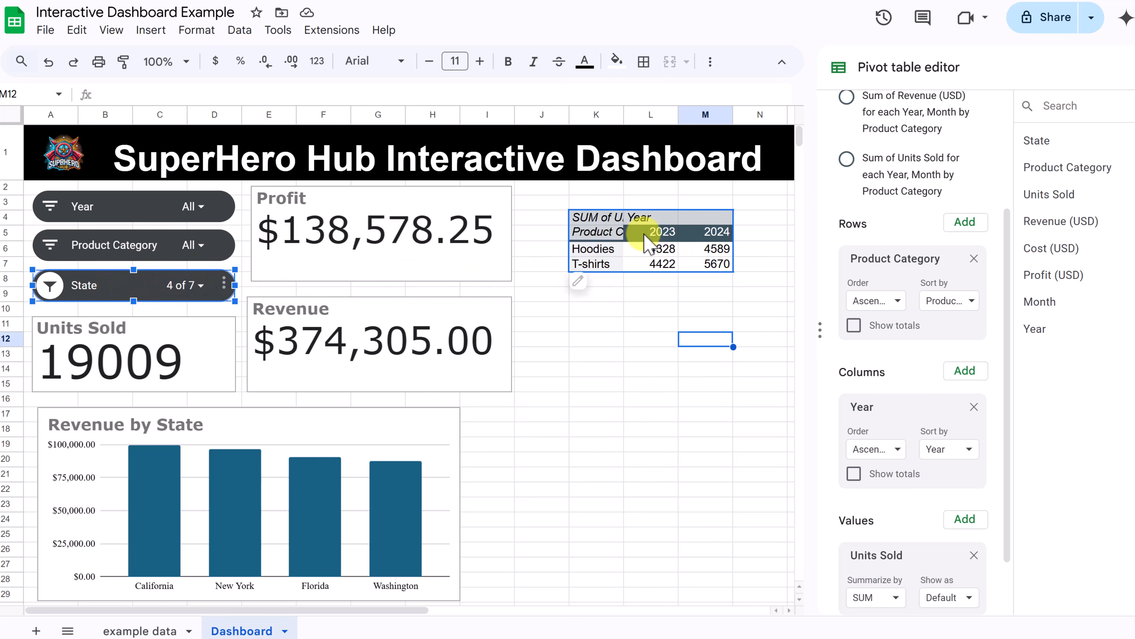
left_click(190, 286)
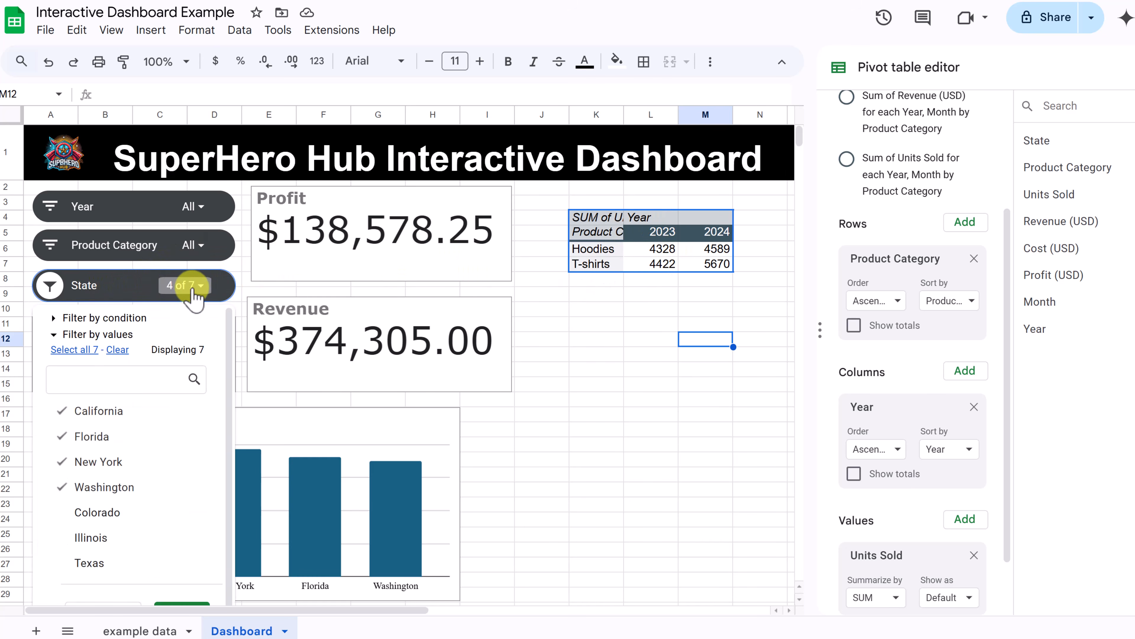
left_click(71, 350)
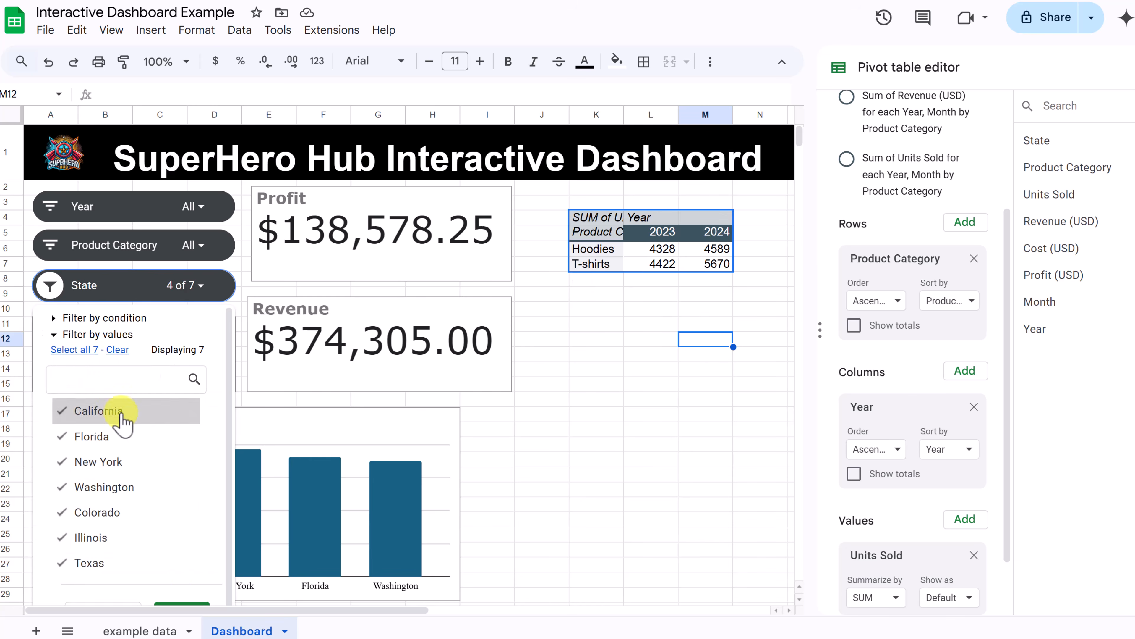
left_click(184, 599)
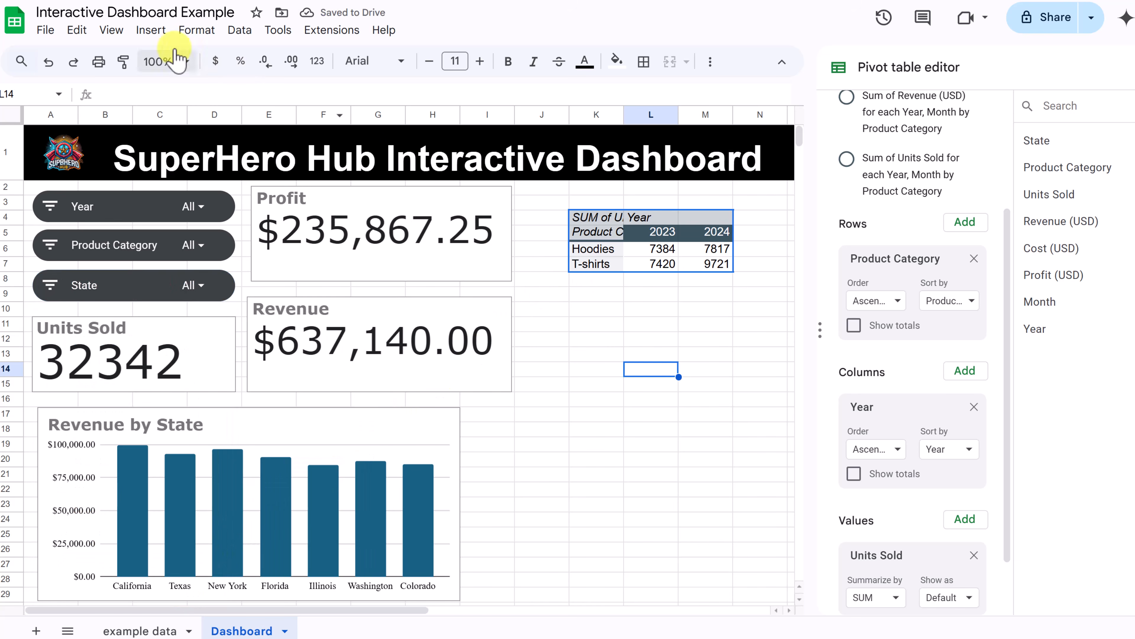
Step: Insert a column chart on the dashboard using the pivot table range K5:M7 as its data
left_click(154, 31)
left_click(199, 237)
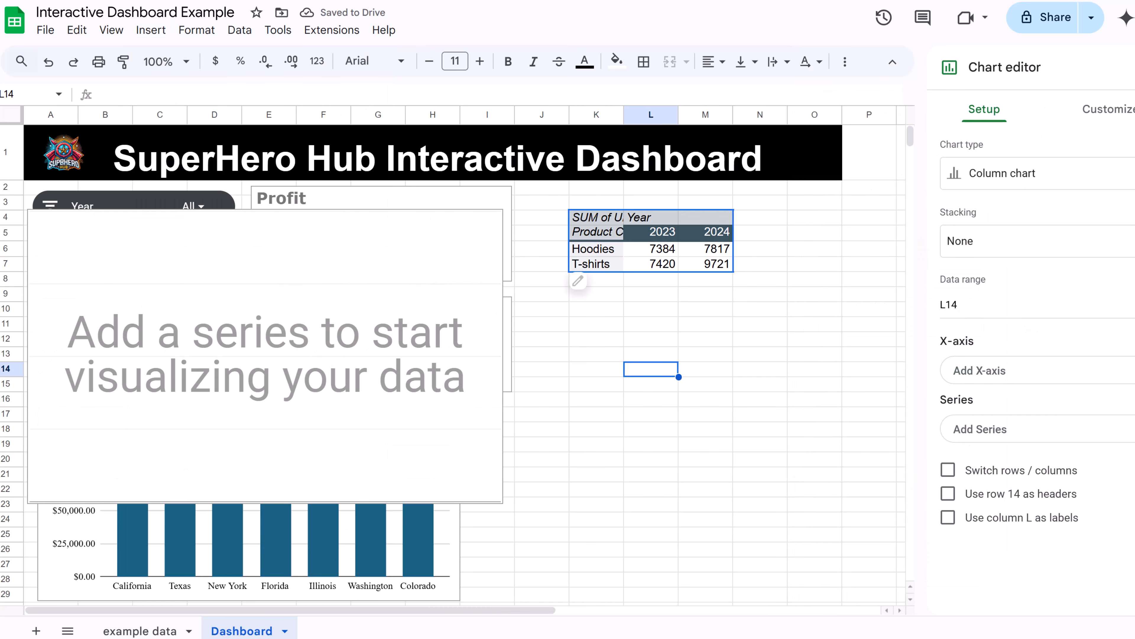
left_click(983, 305)
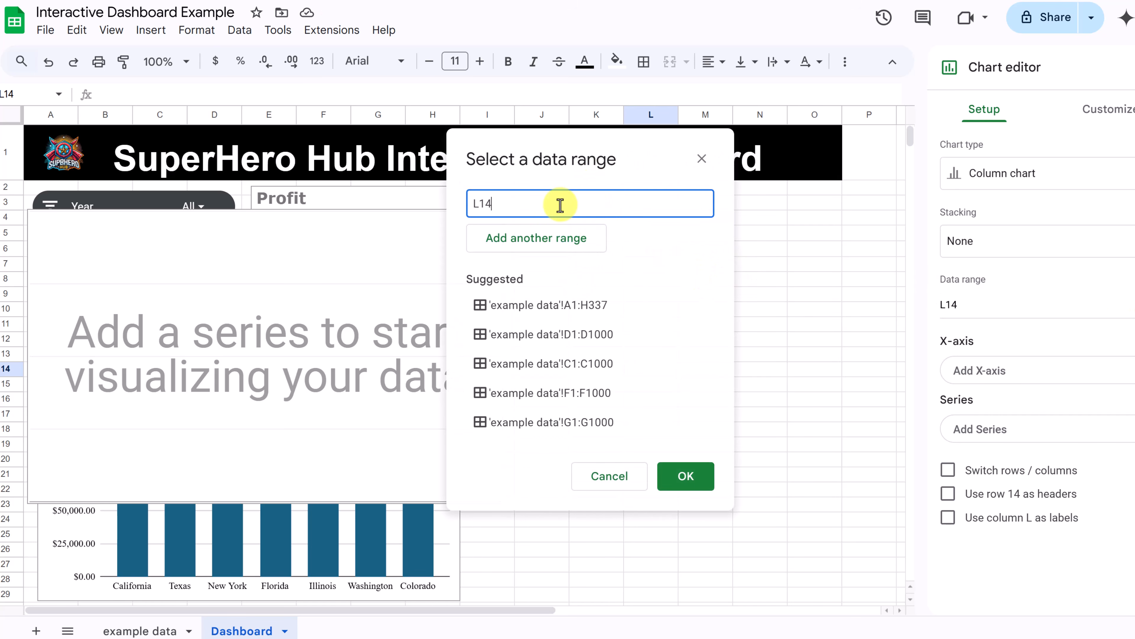
left_click_drag(561, 205, 281, 218)
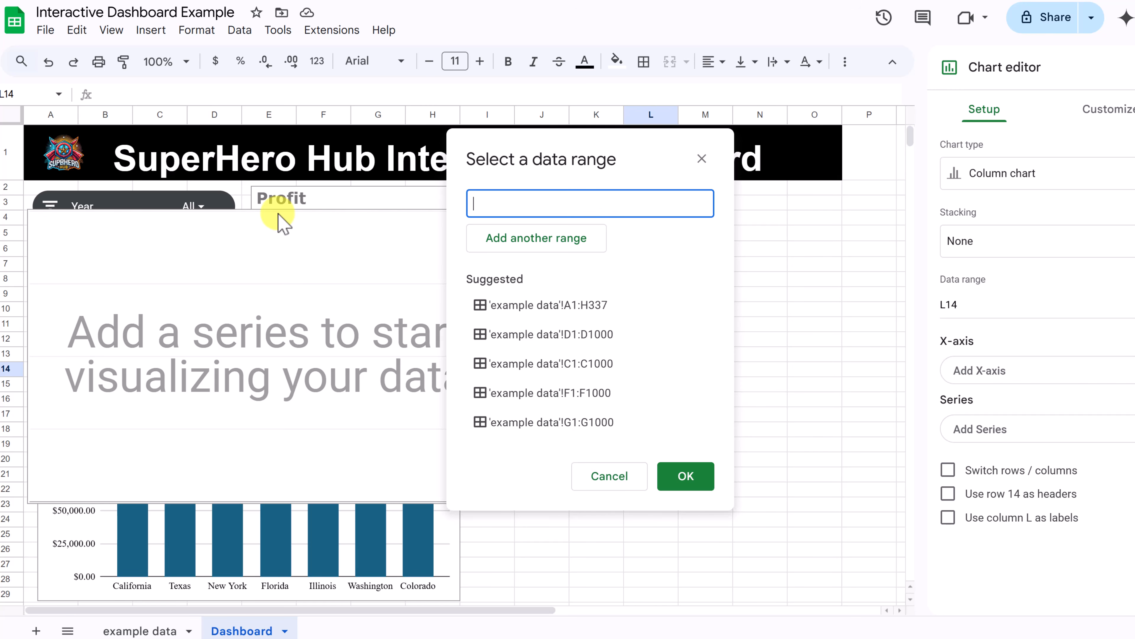
left_click_drag(613, 147, 306, 142)
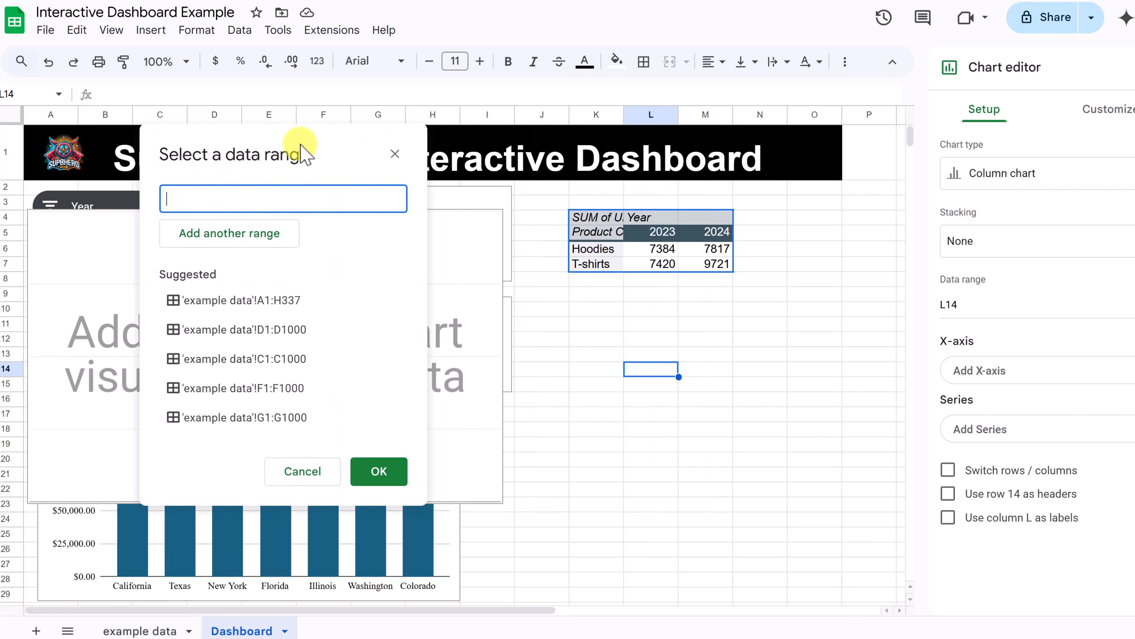
left_click(586, 236)
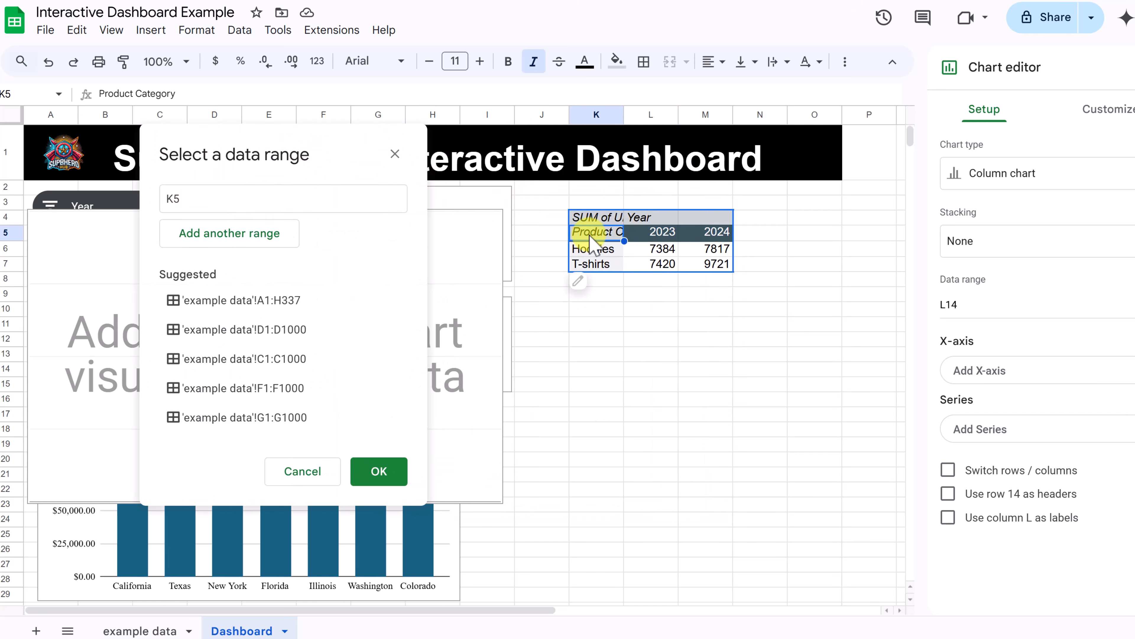
left_click_drag(583, 232, 701, 267)
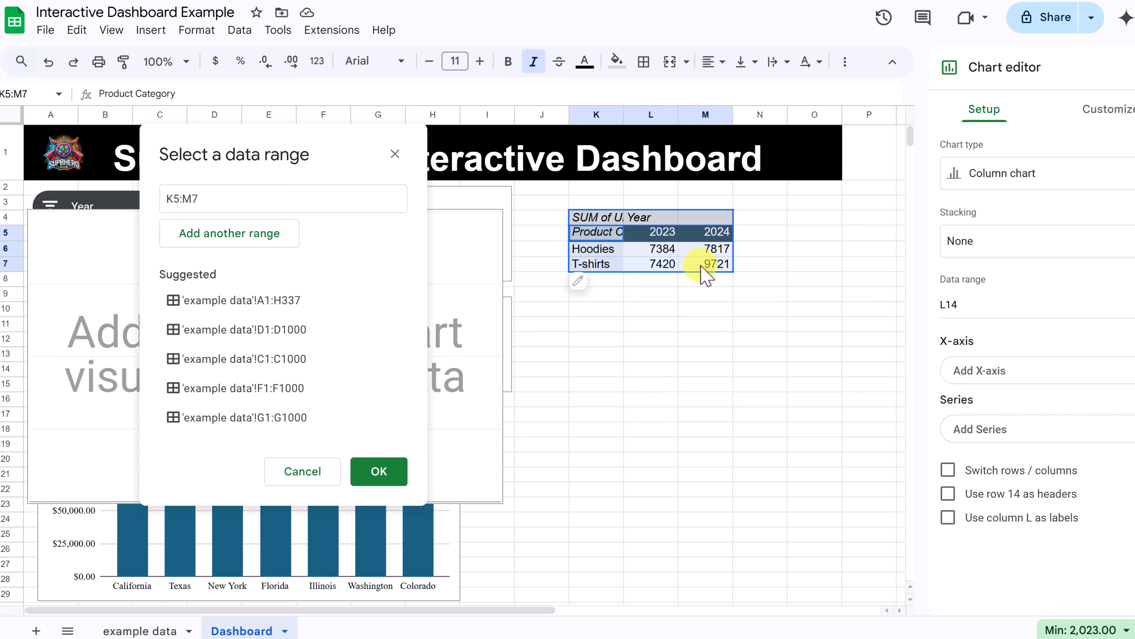
left_click(379, 471)
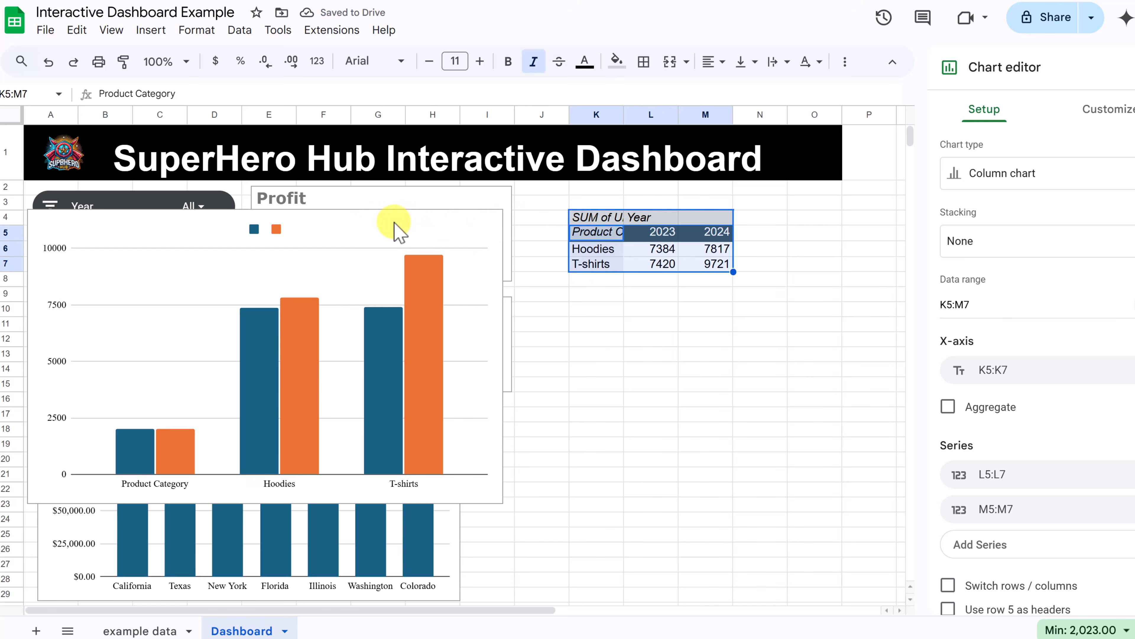
Step: Move the new units sold chart clear of the slicers and use row 5 as its headers
left_click(367, 246)
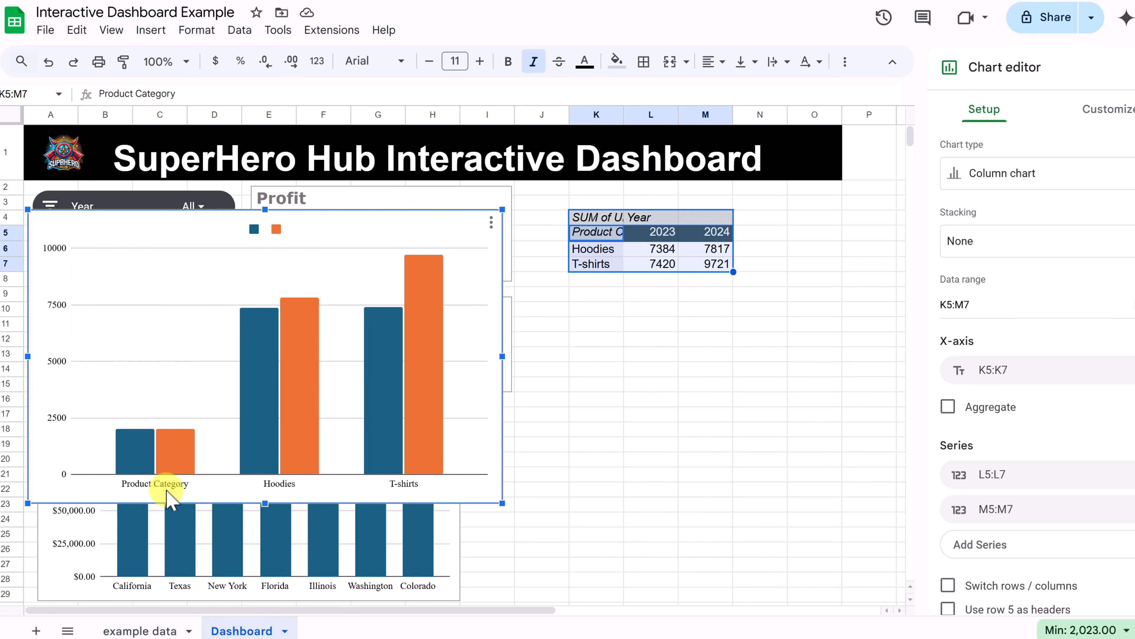
left_click_drag(382, 255, 458, 189)
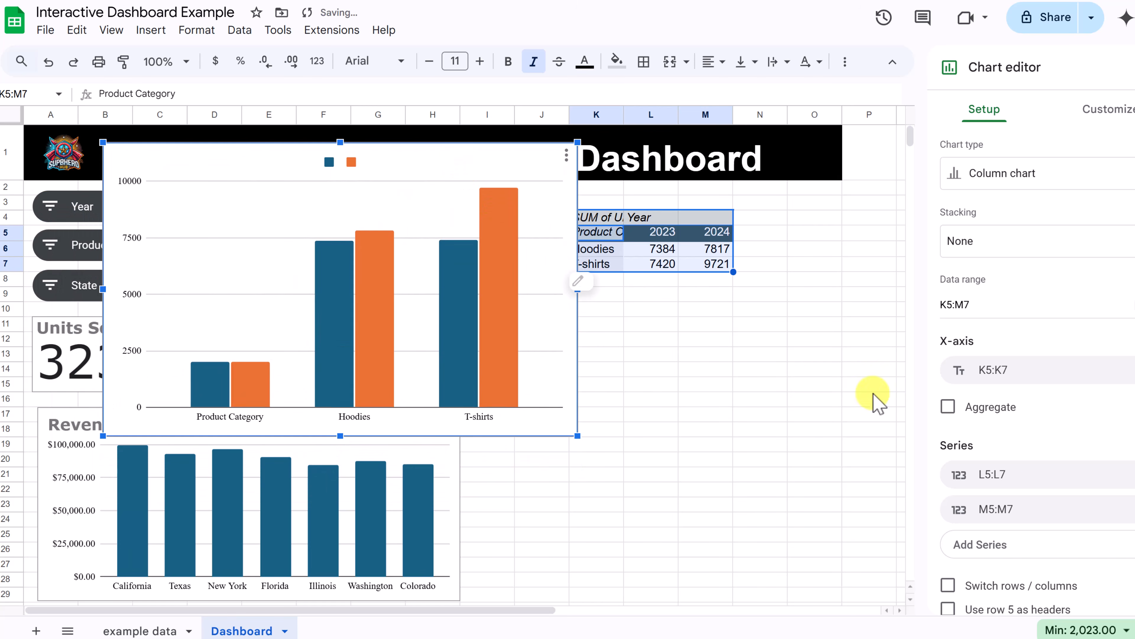
scroll(1021, 500, "down", 1)
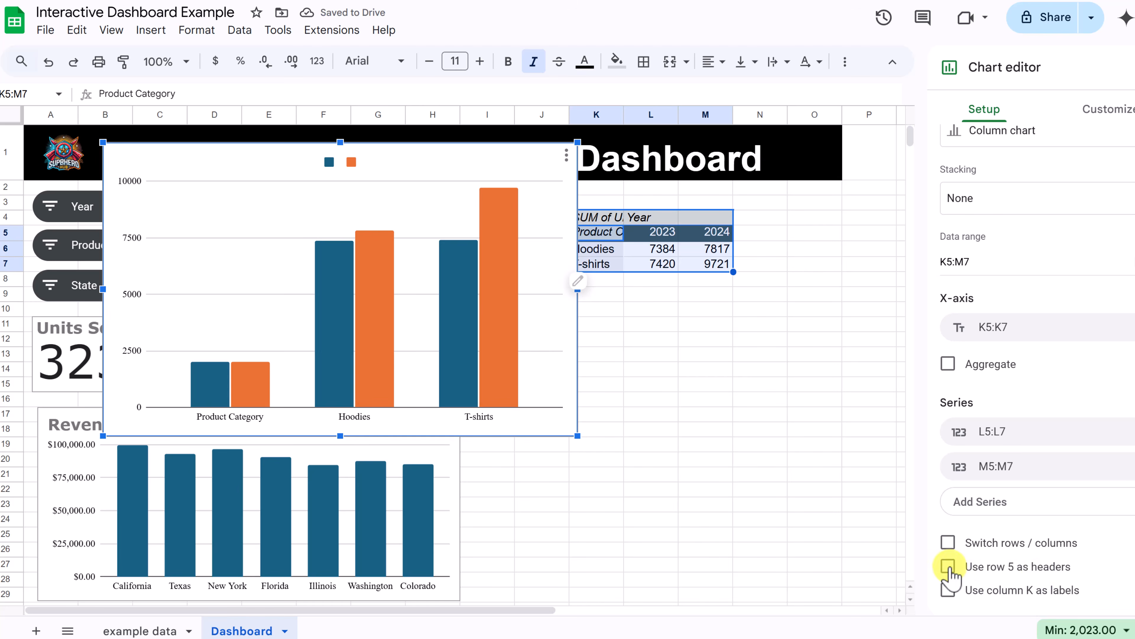
left_click(948, 566)
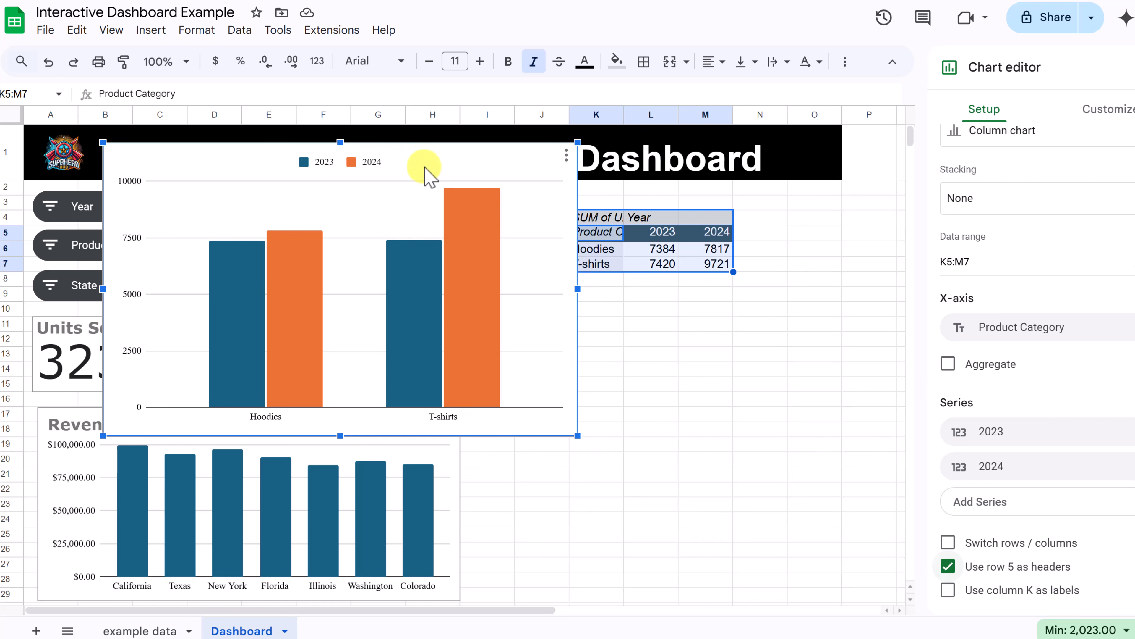
Step: Shrink the units sold chart and place it over the pivot table, beside the Profit and Revenue scorecards and within the header banner's width
left_click_drag(424, 166, 725, 225)
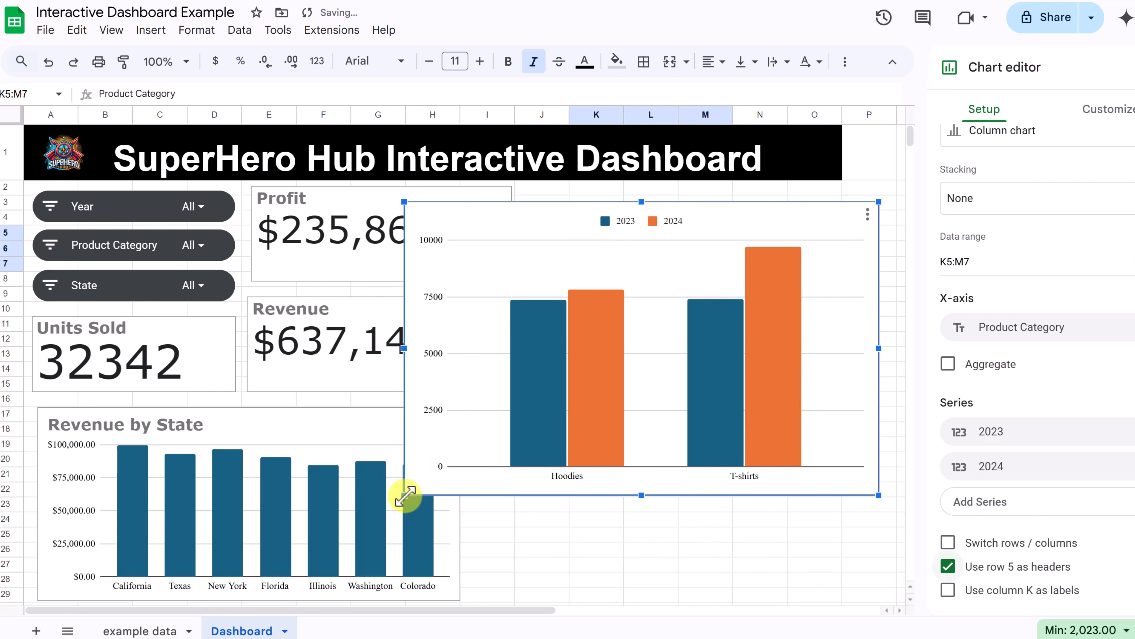
left_click_drag(405, 495, 542, 409)
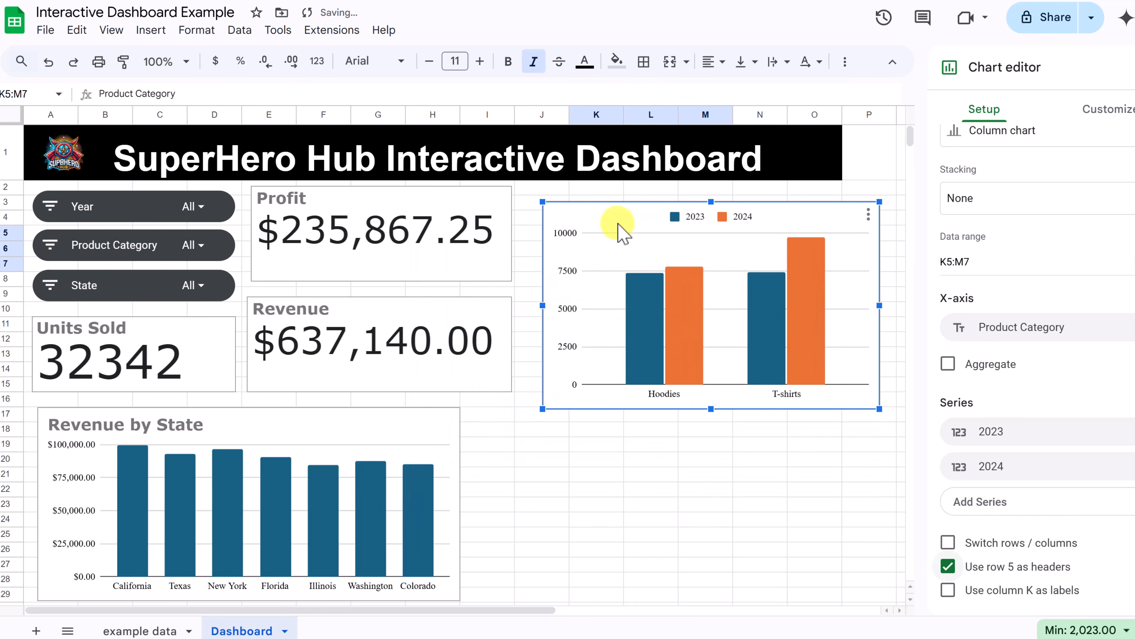
left_click_drag(619, 226, 587, 208)
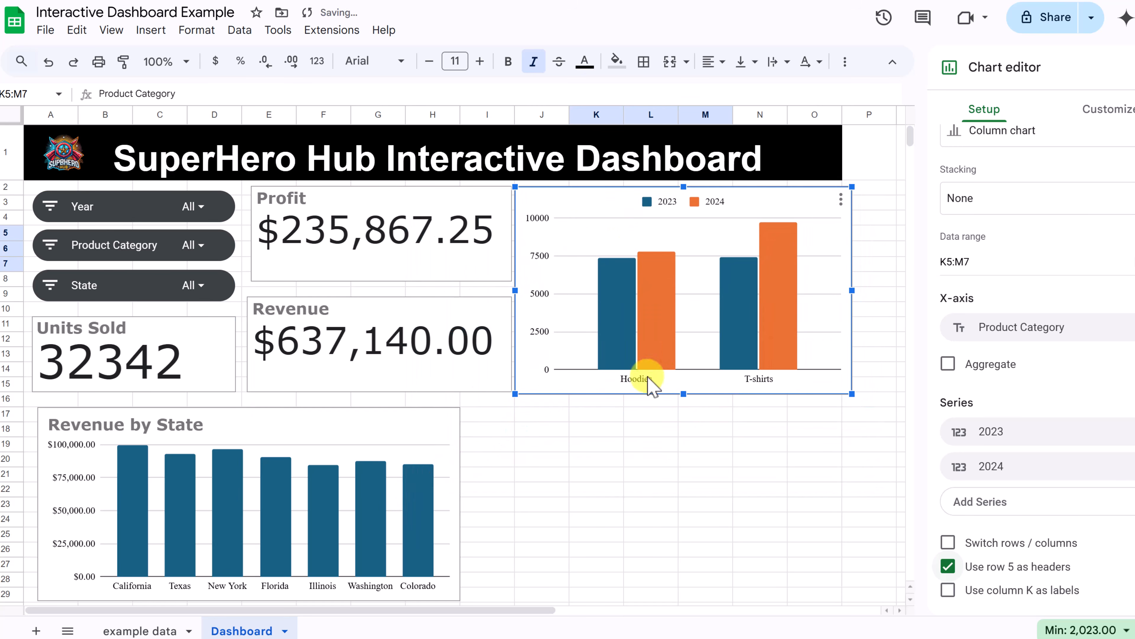
left_click_drag(684, 394, 686, 392)
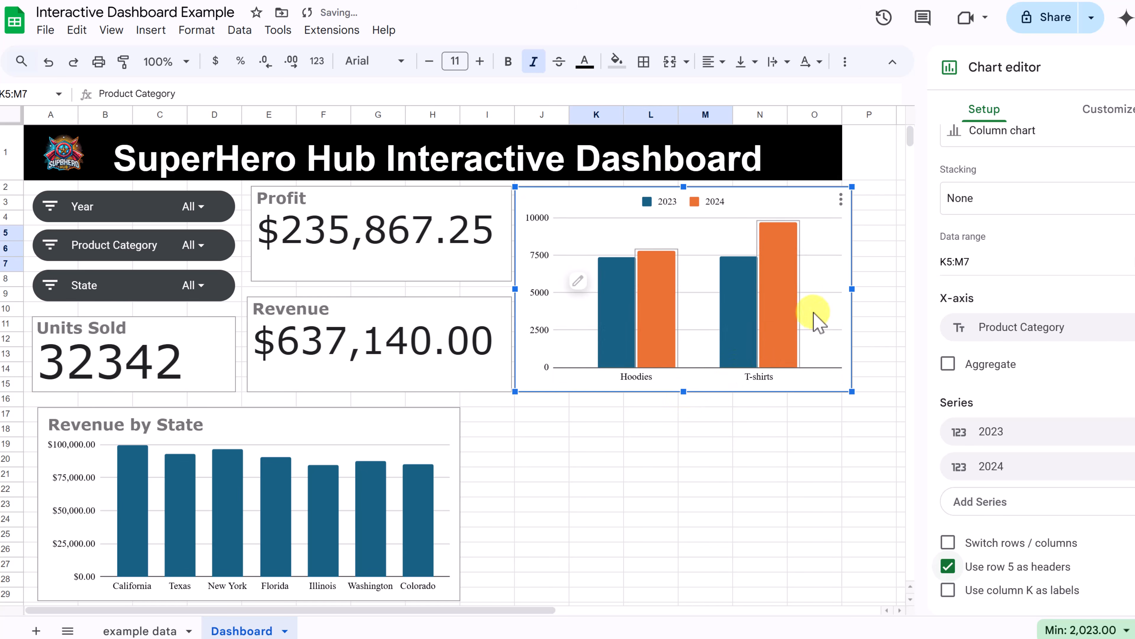
left_click_drag(852, 288, 840, 289)
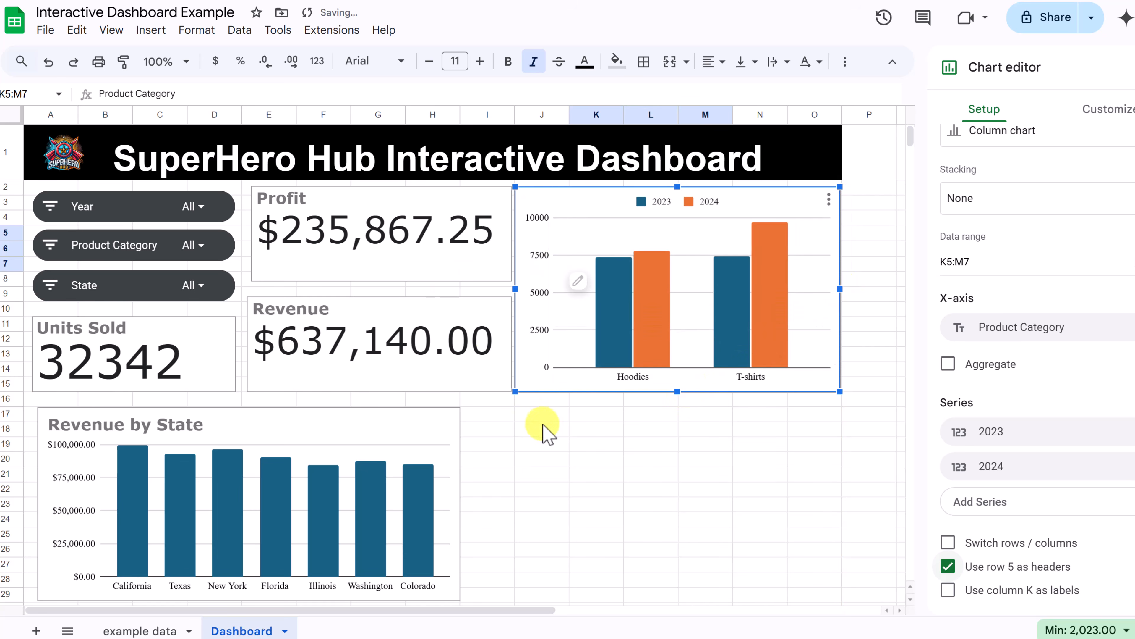
left_click(542, 435)
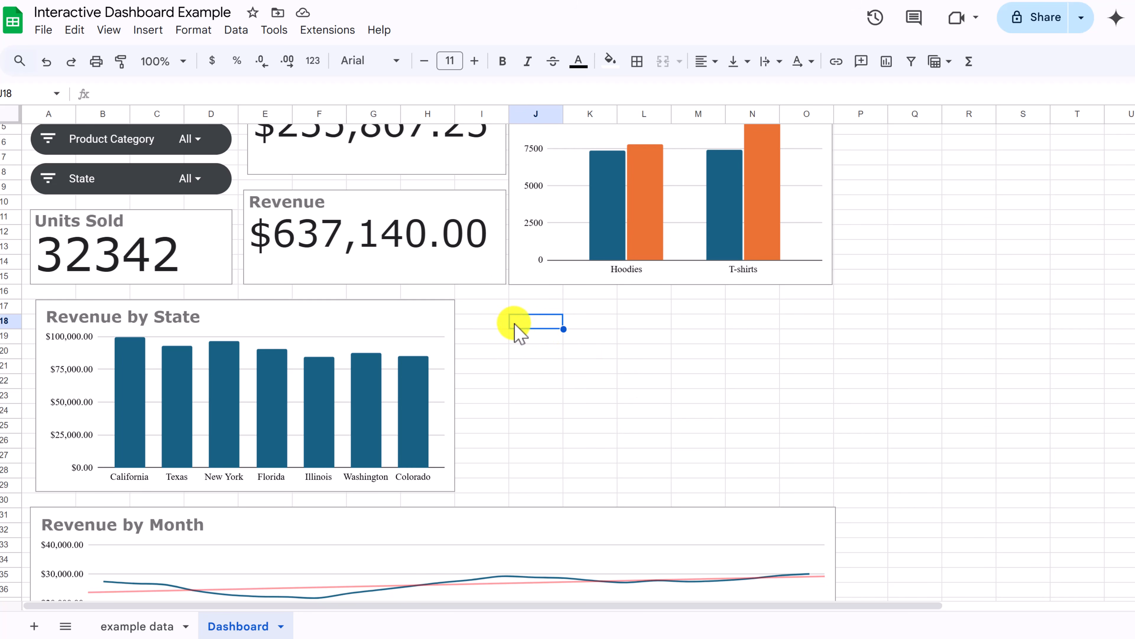
Step: Start another pivot table with 'example data'!A1:H337 as its data range
left_click(149, 31)
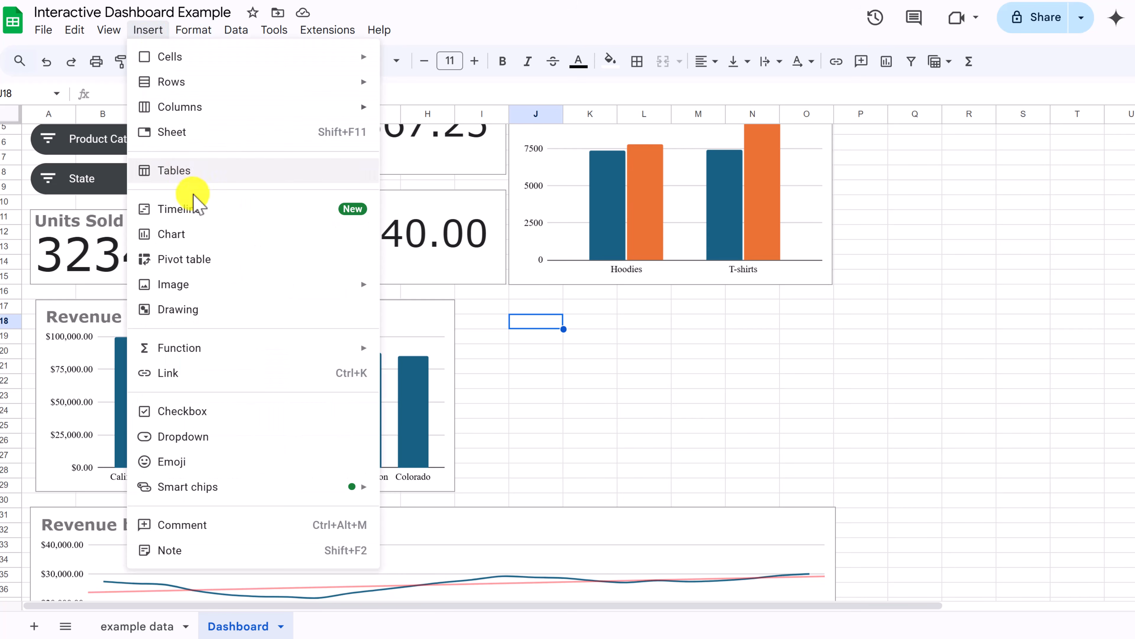
left_click(214, 259)
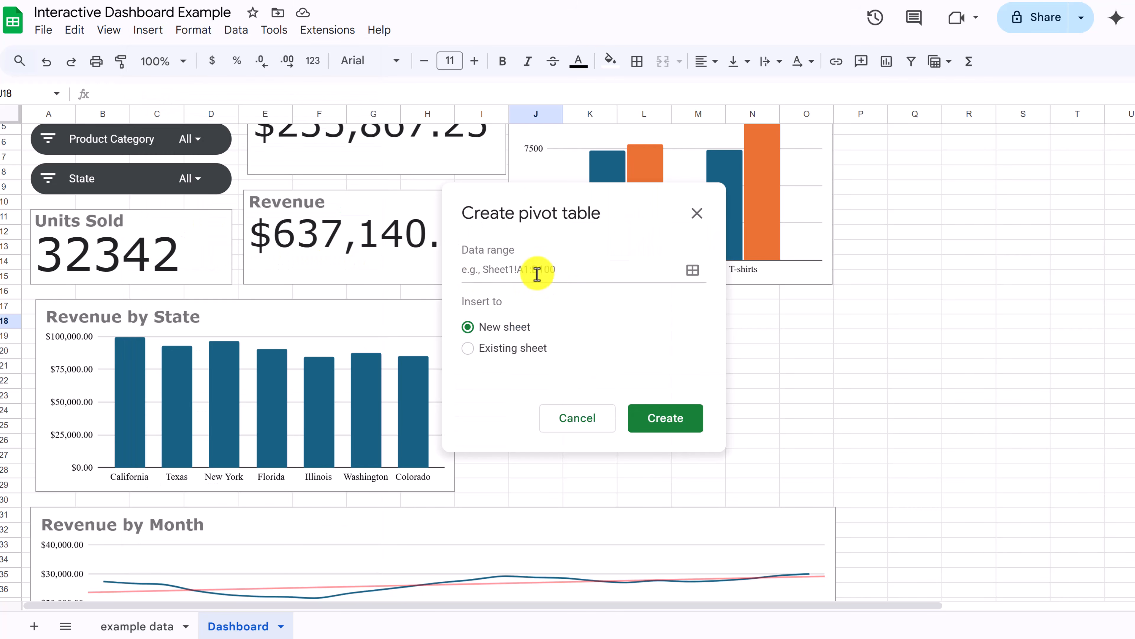
left_click(695, 273)
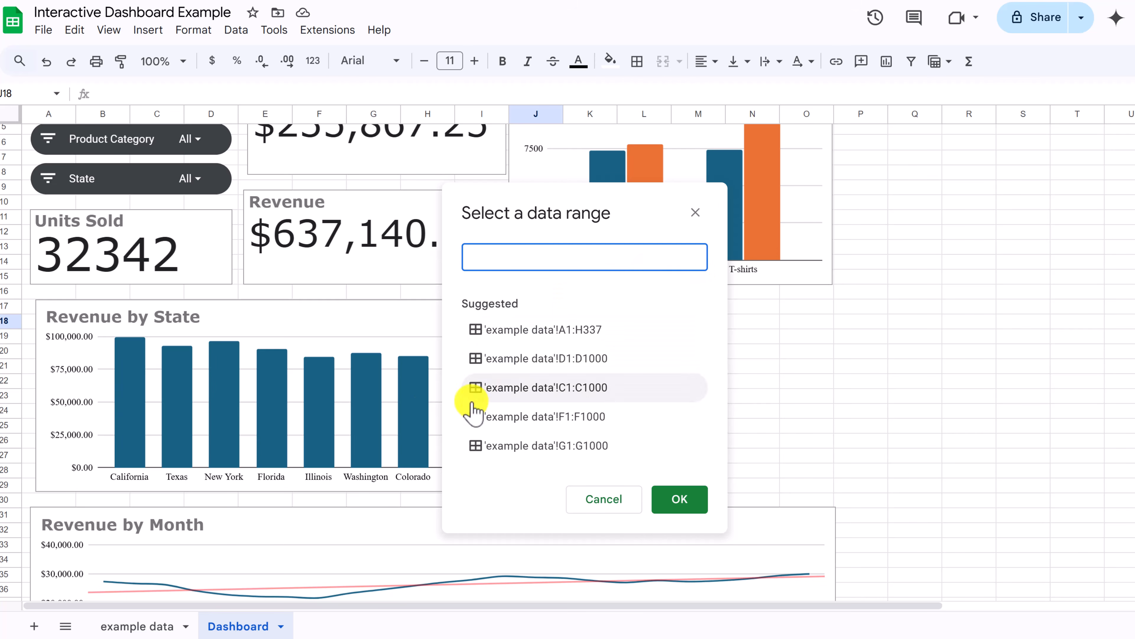
left_click(135, 626)
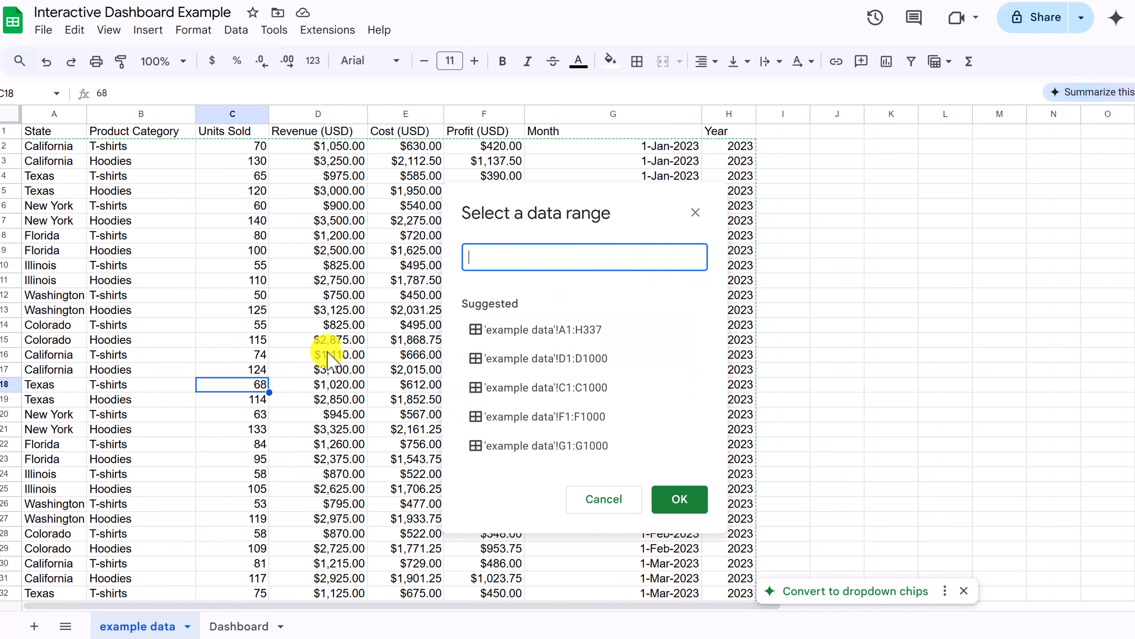
left_click(208, 281)
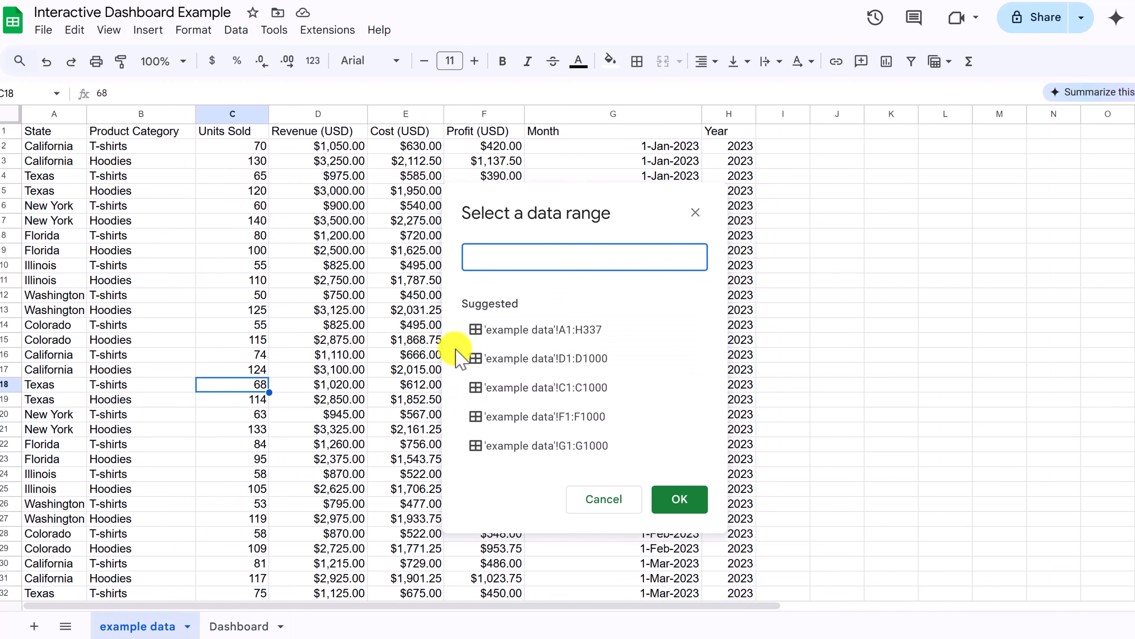
left_click(543, 329)
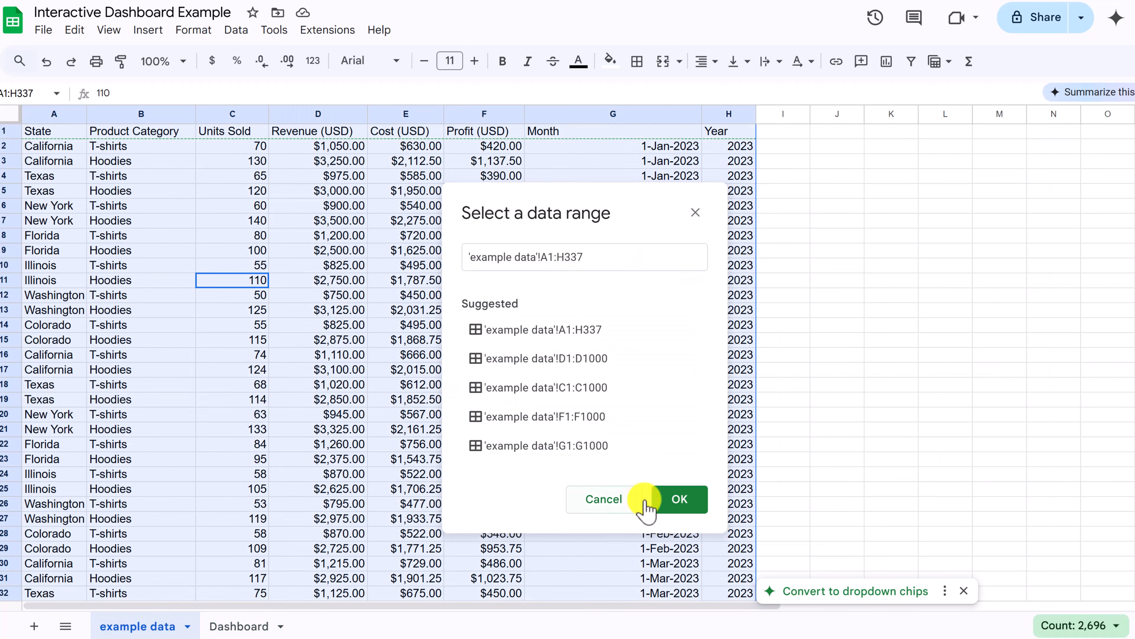
left_click(679, 499)
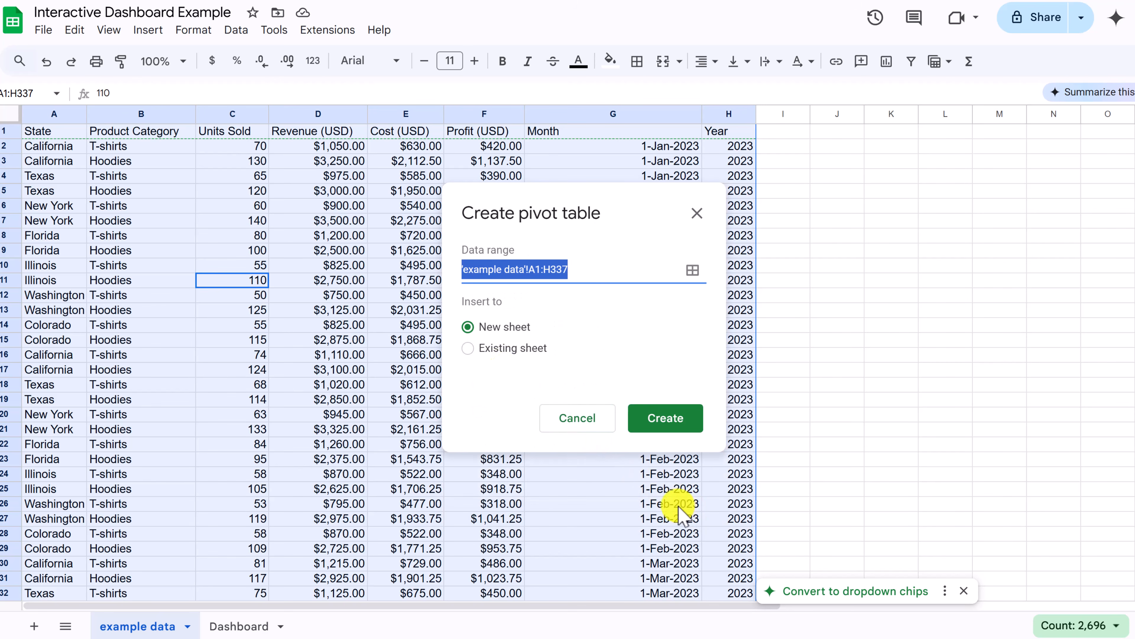
Step: Place the pivot table on the existing sheet at Dashboard!J19 and create it
left_click(467, 349)
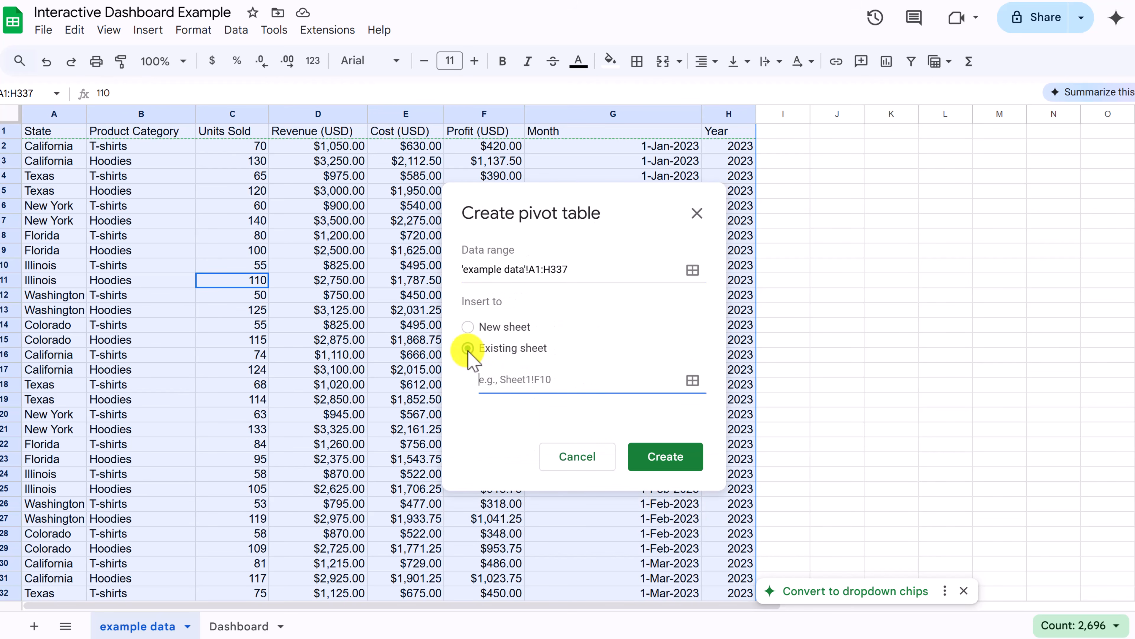
left_click(693, 380)
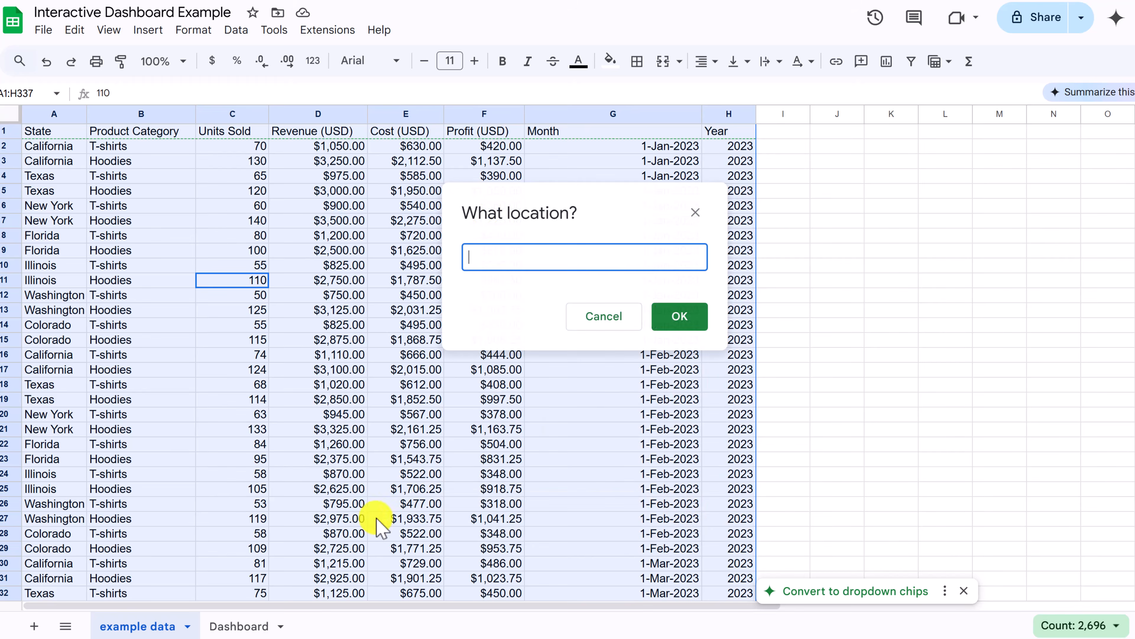
left_click(236, 628)
left_click_drag(552, 224, 324, 197)
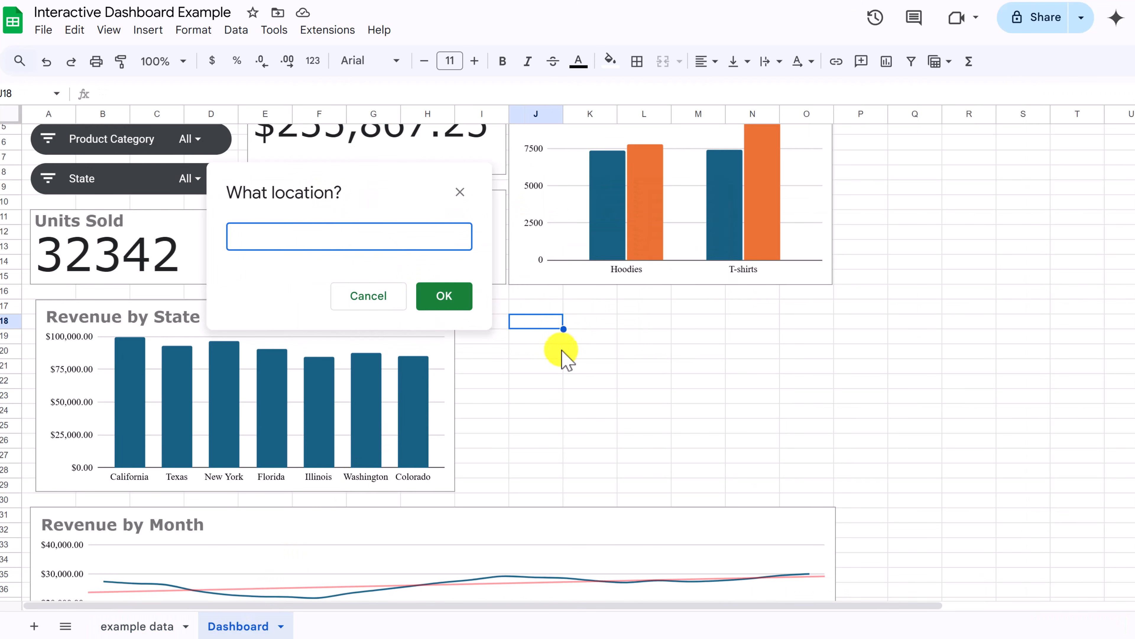
left_click(540, 335)
left_click(438, 294)
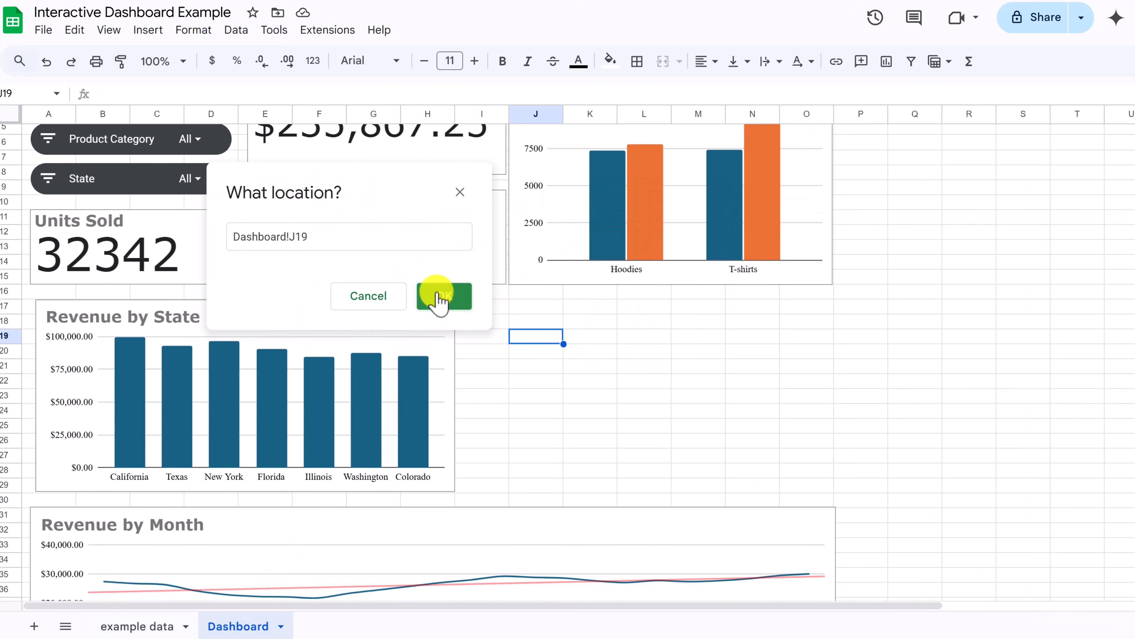
left_click(666, 443)
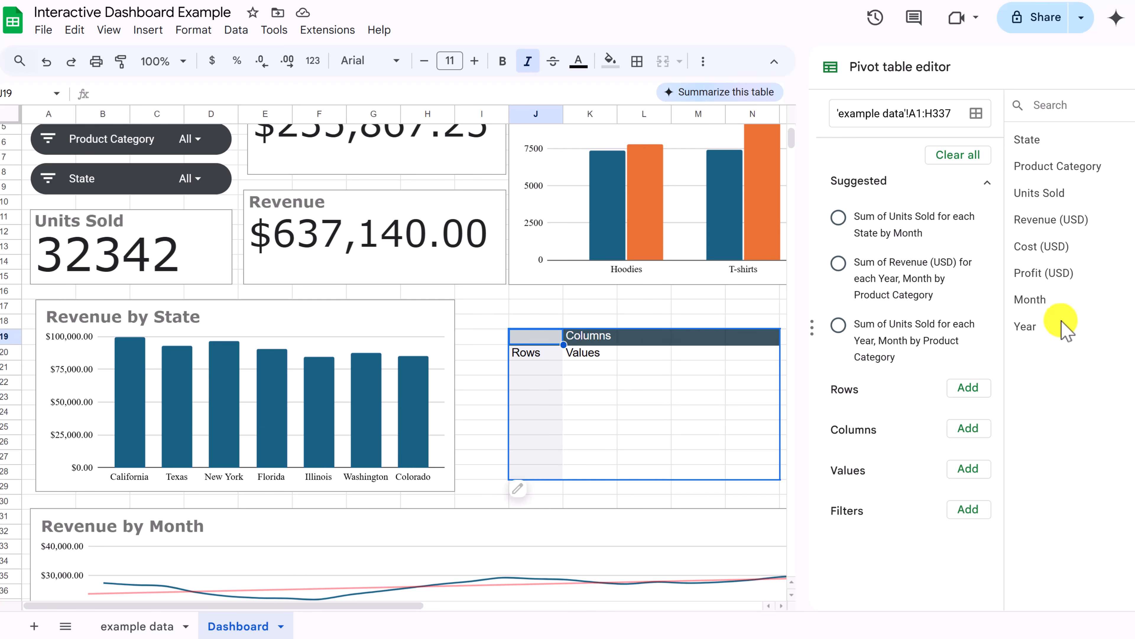
Step: Set the new pivot table to list State as rows without totals and Units Sold as the summed values
left_click_drag(1031, 145, 846, 395)
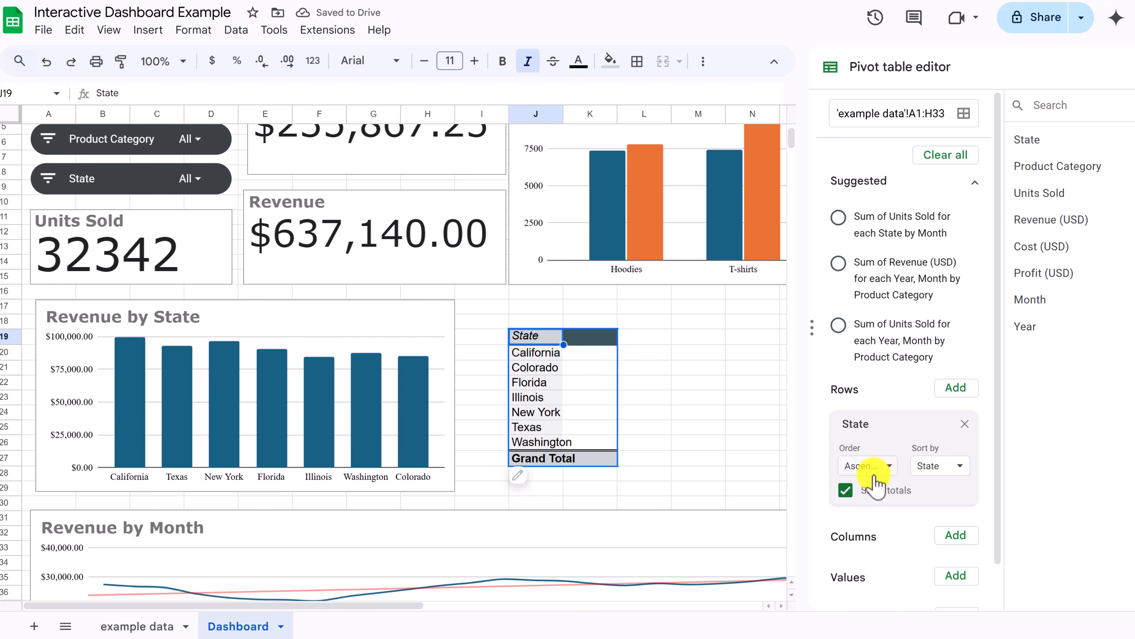
left_click(846, 491)
scroll(879, 497, "down", 1)
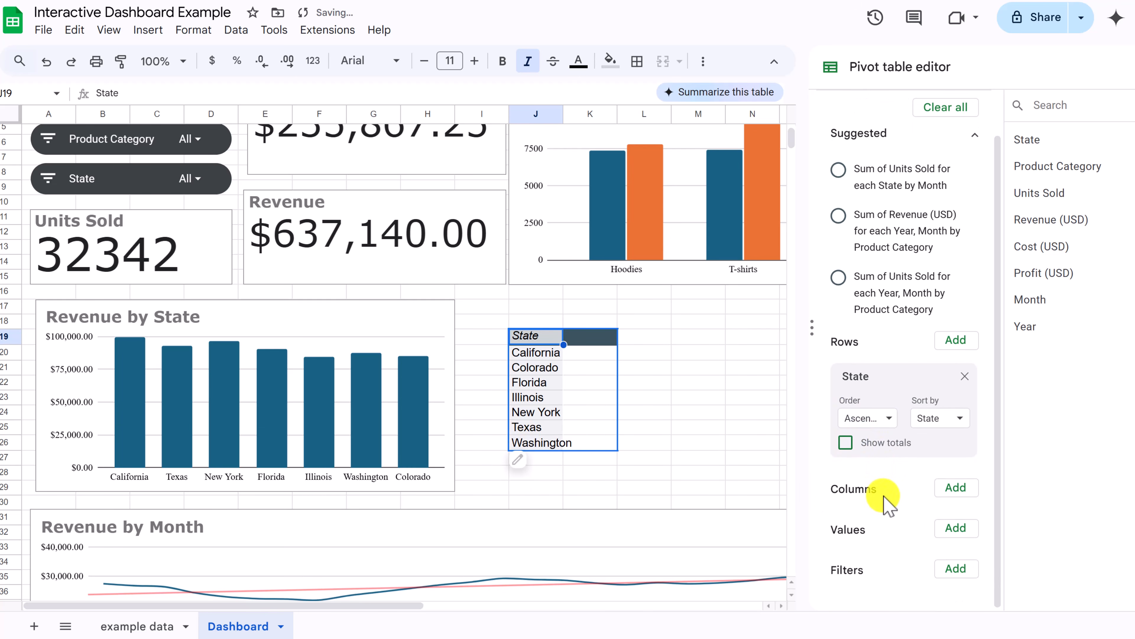
left_click(956, 528)
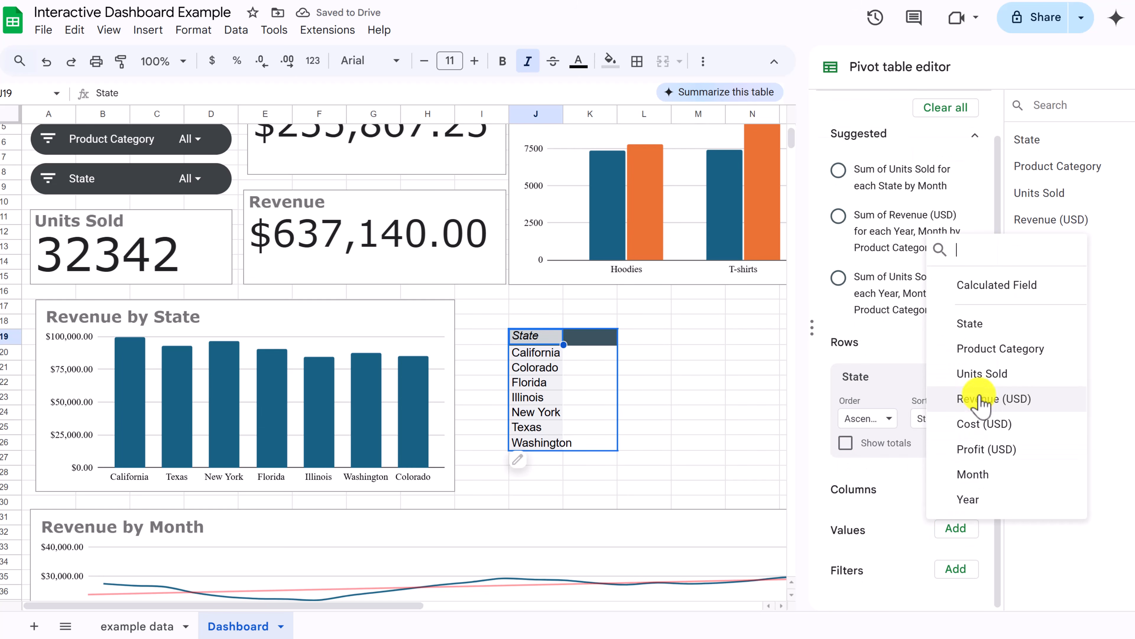
left_click(979, 377)
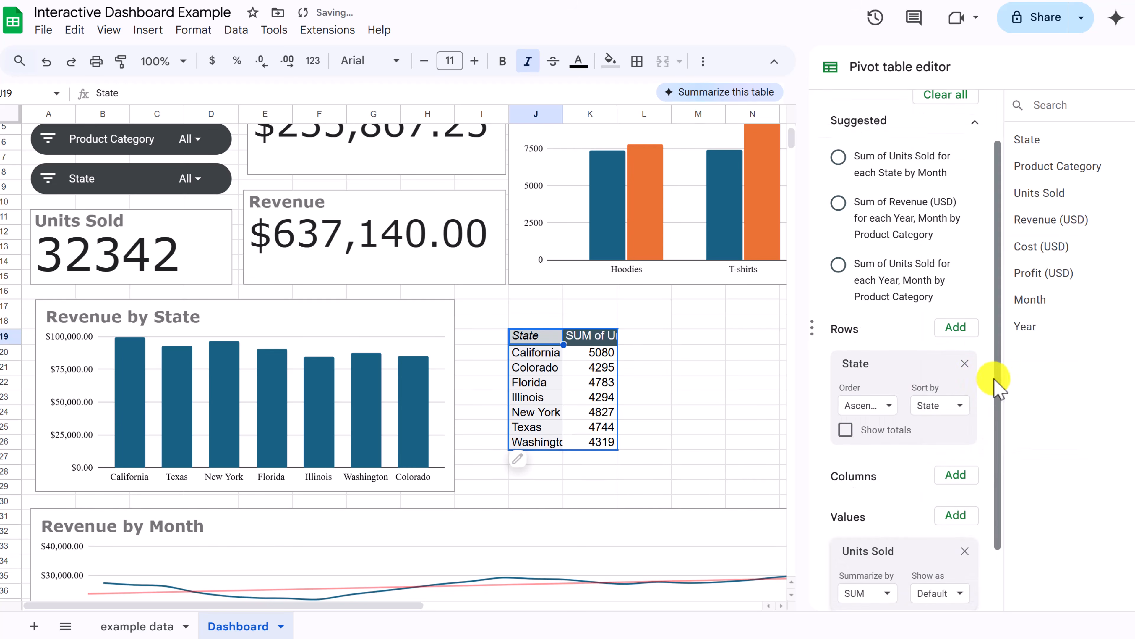
Step: Insert a chart from the State units sold pivot table and change its type to Geo chart with markers
left_click(682, 384)
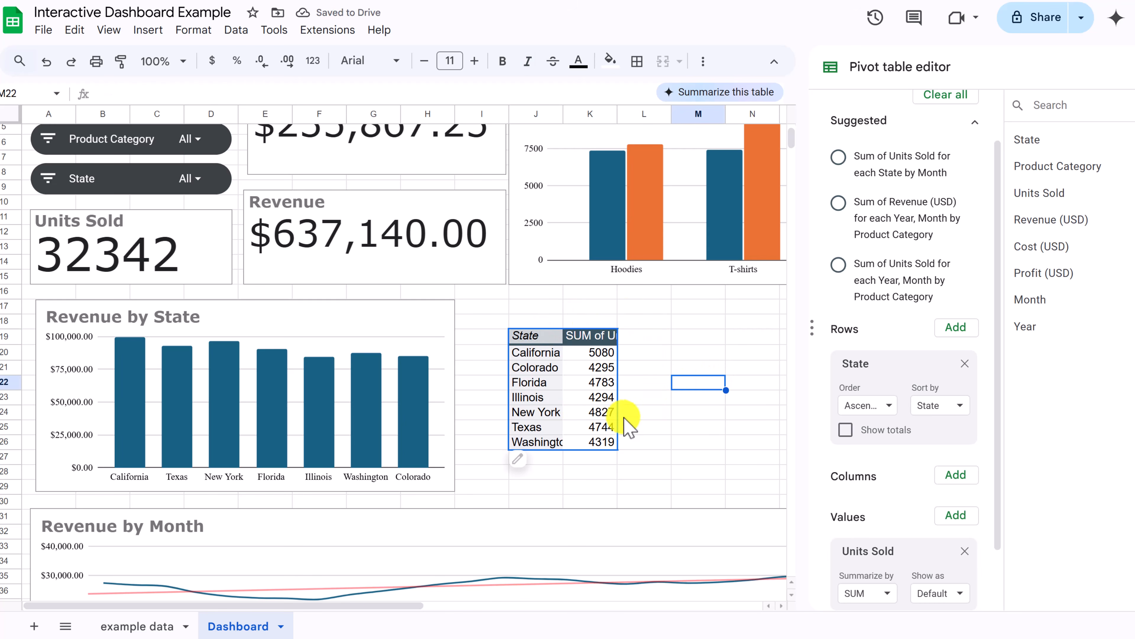
left_click(639, 428)
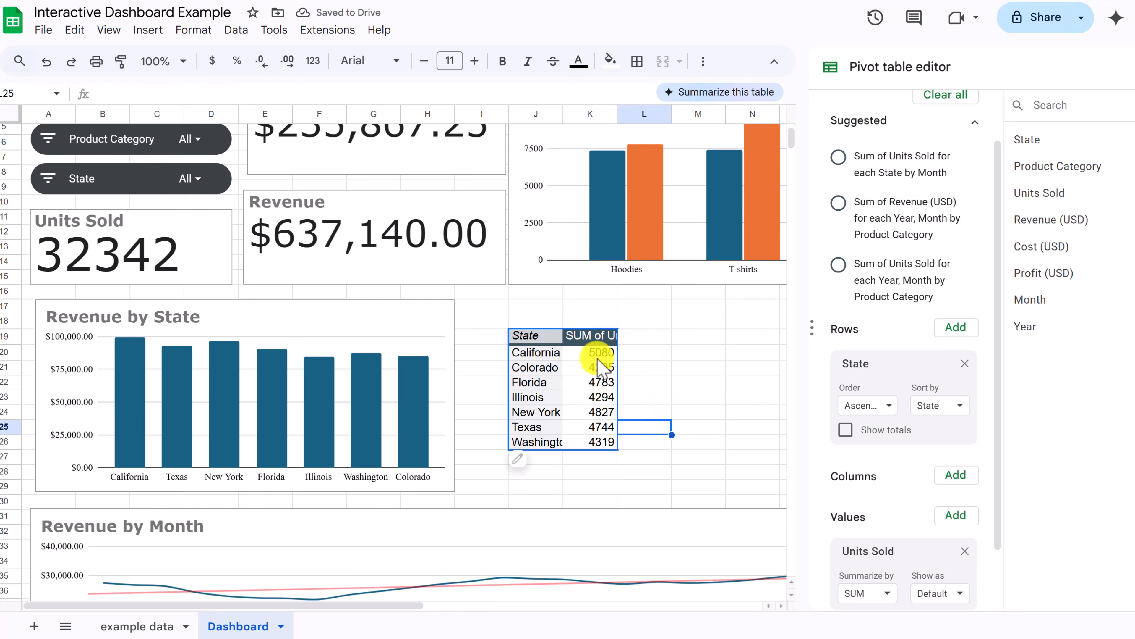
left_click(148, 30)
left_click(185, 234)
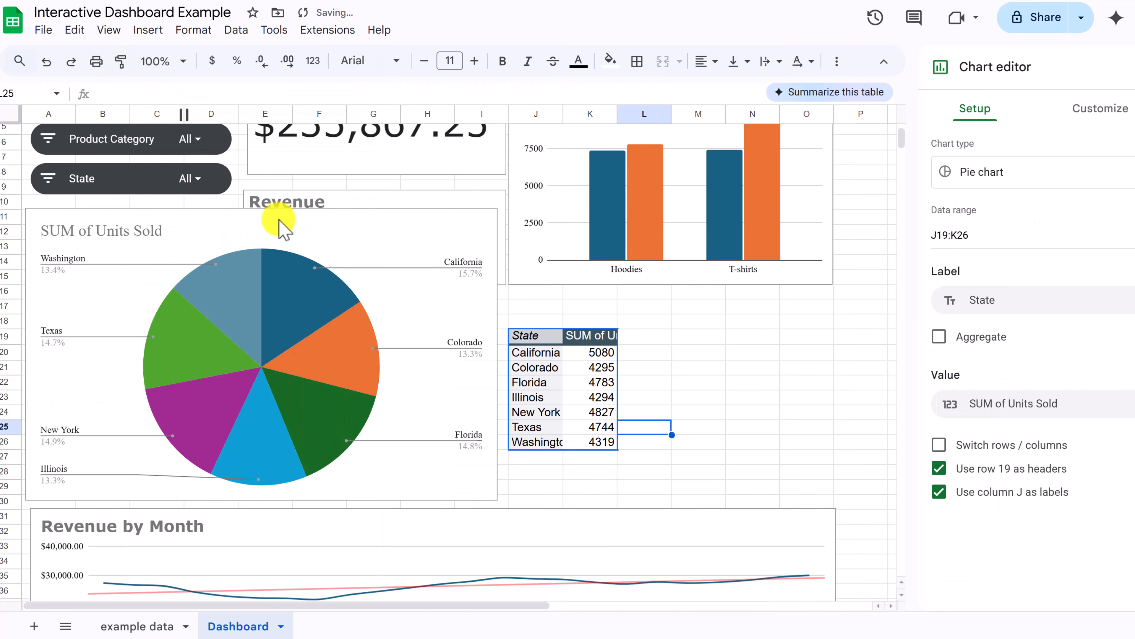
left_click(988, 172)
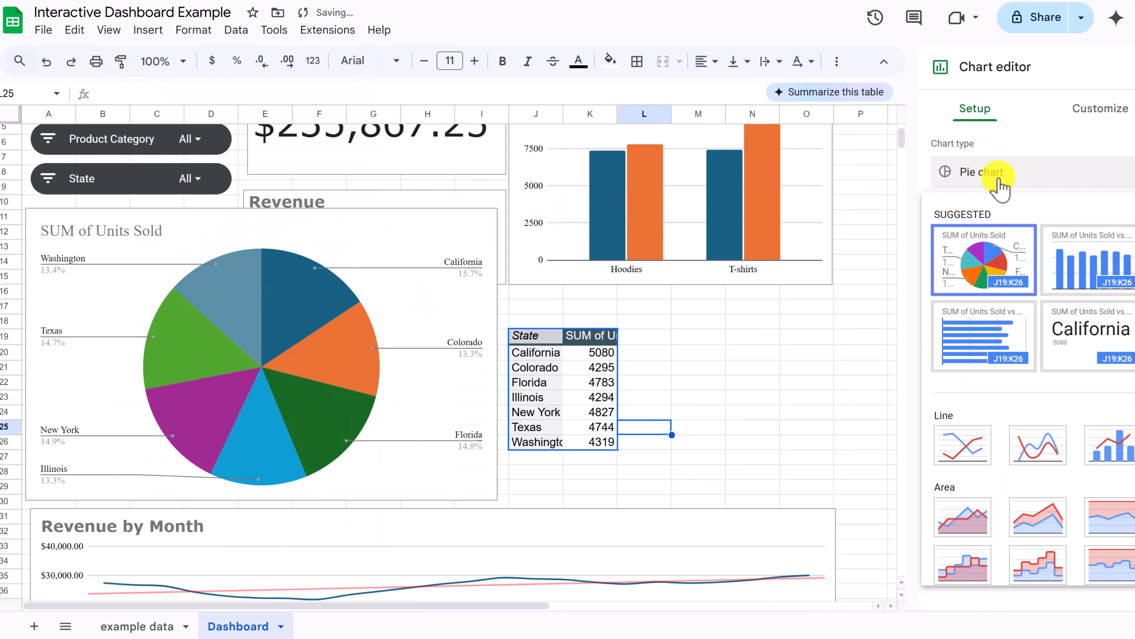
scroll(999, 358, "down", 10)
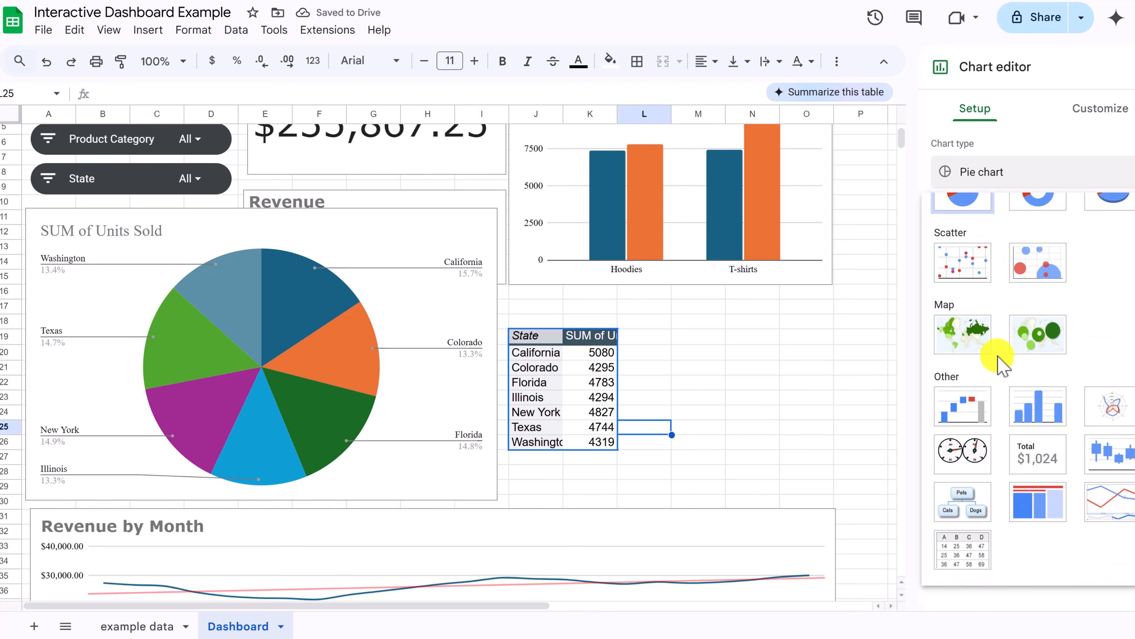
left_click(1038, 340)
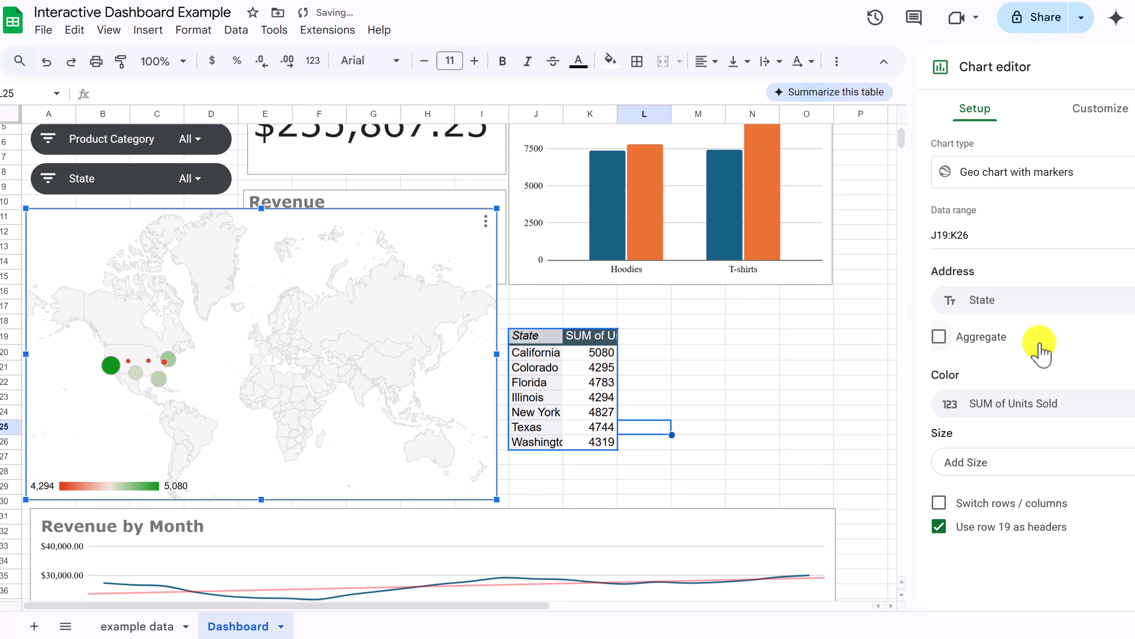
mouse_move(114, 365)
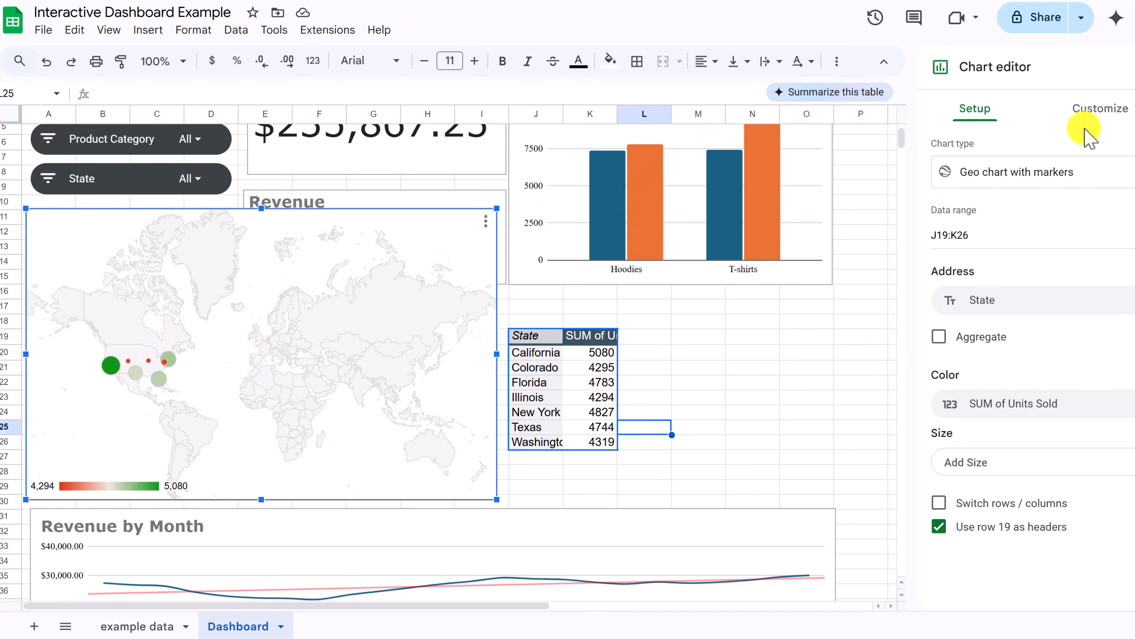
Step: Set the map chart's region to United States
left_click(1087, 117)
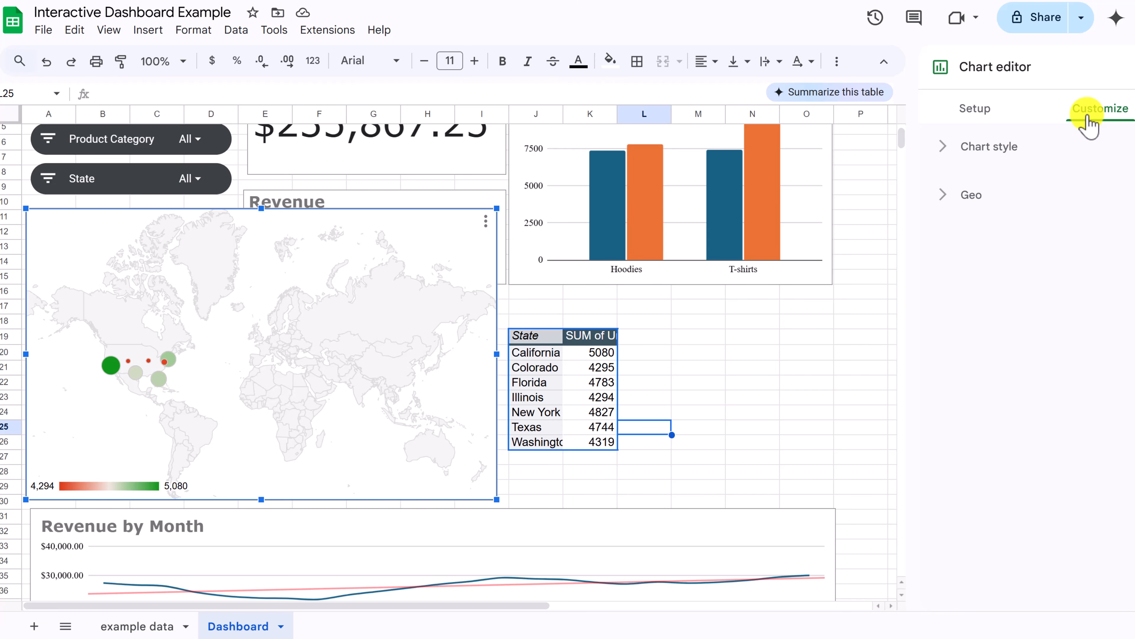
left_click(946, 196)
left_click(987, 271)
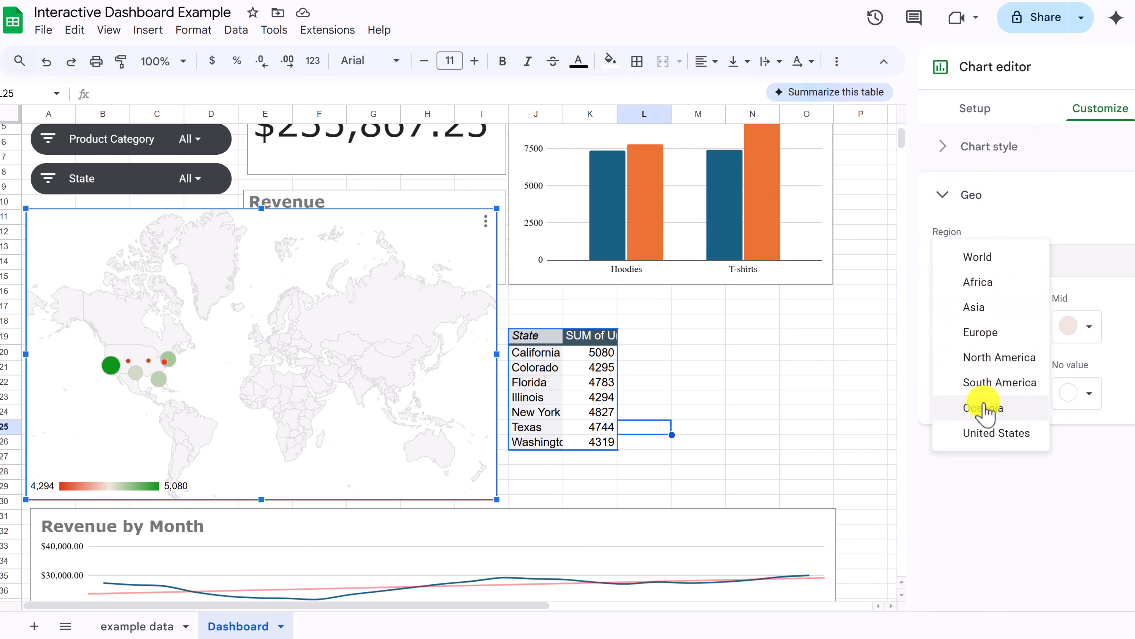
left_click(992, 432)
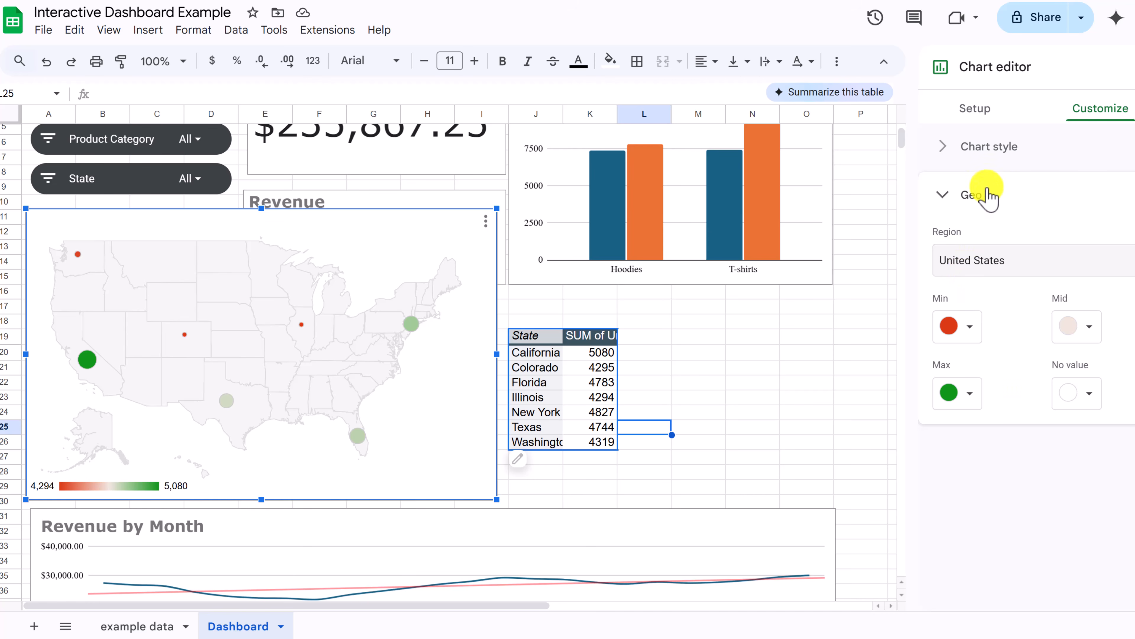
Step: Change the map's chart type to the plain Geo chart so whole states are shaded by units sold
left_click(981, 111)
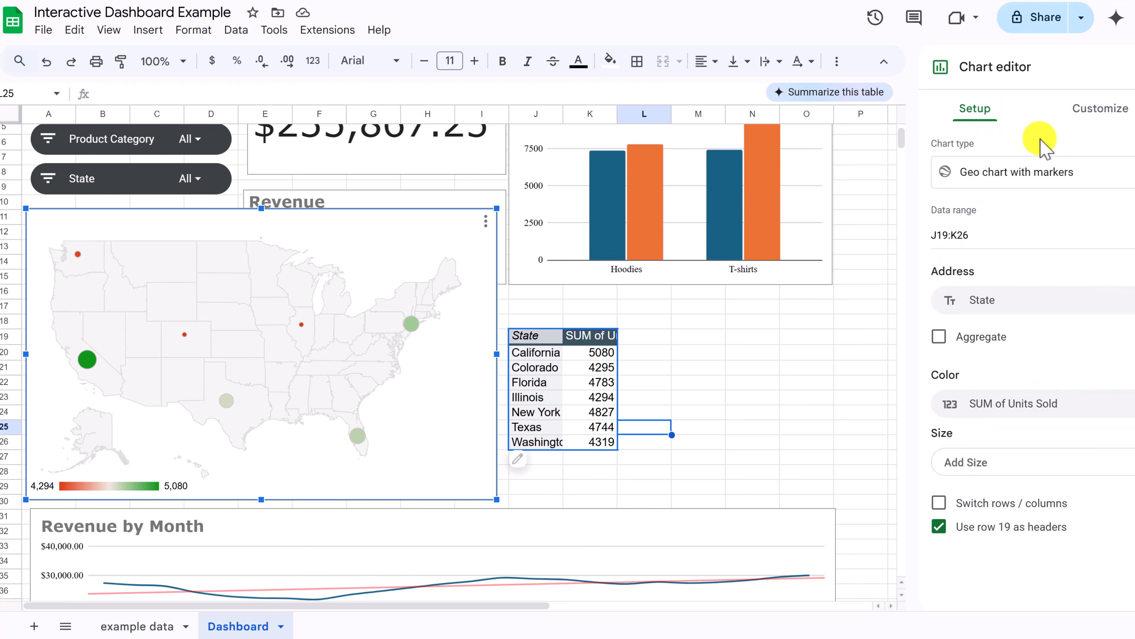
left_click(1041, 173)
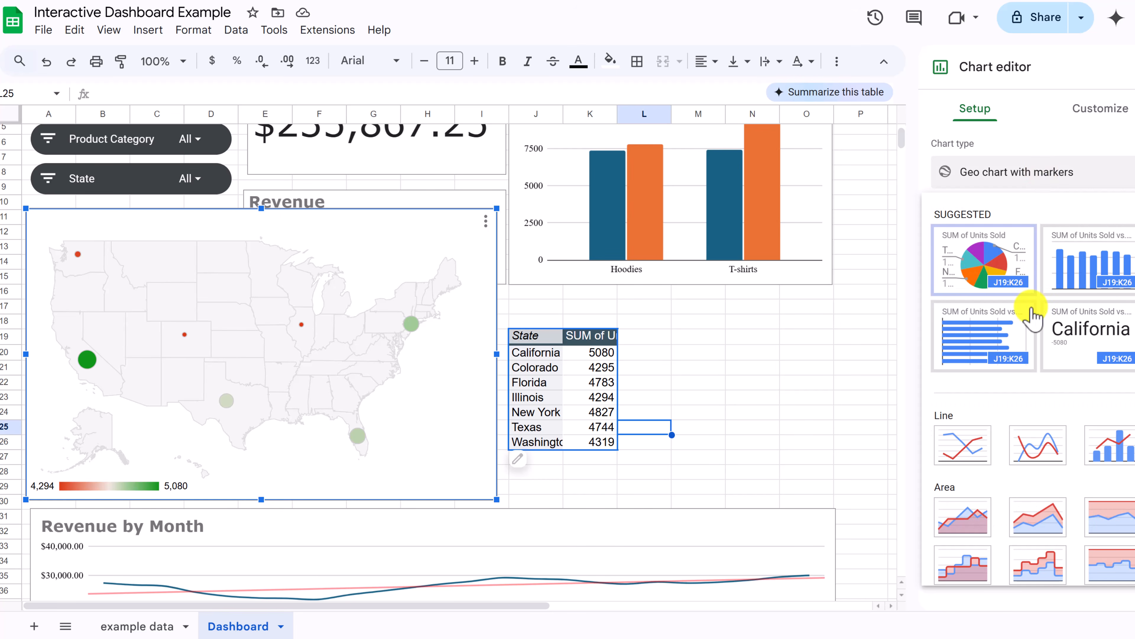
scroll(1007, 514, "down", 10)
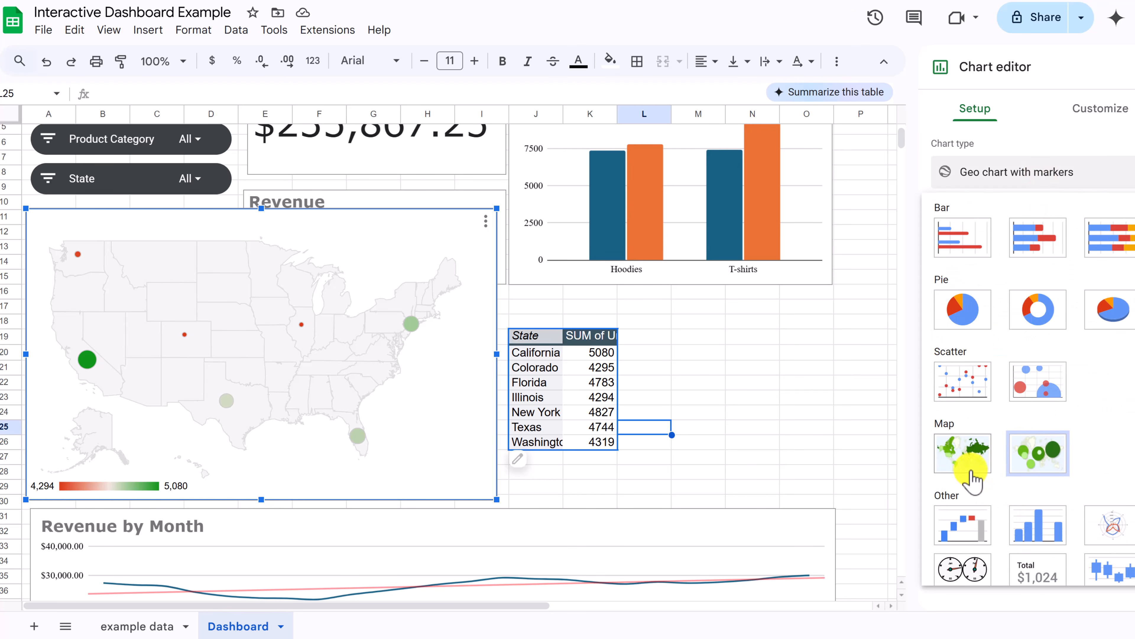
left_click(970, 452)
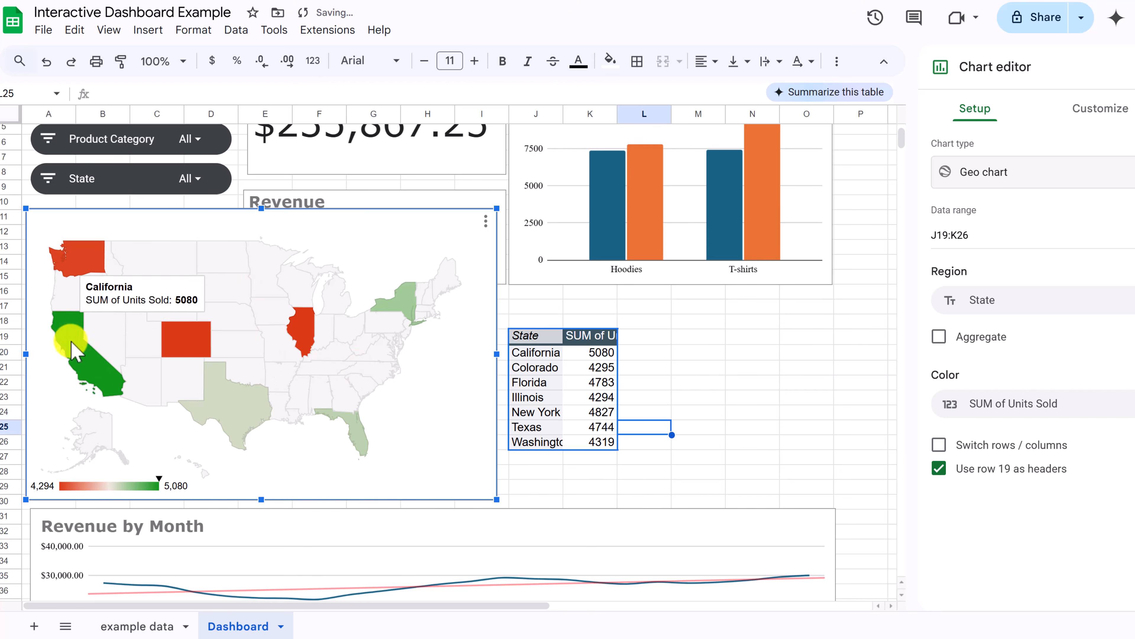
mouse_move(96, 255)
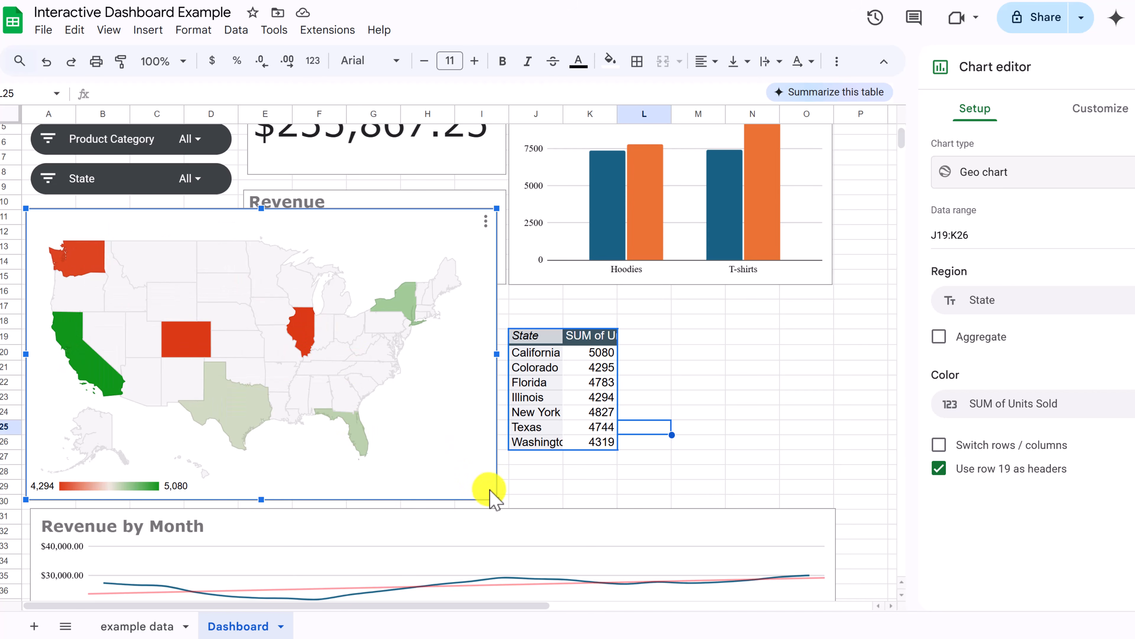
Step: Shrink the map and place it over its pivot table, beside Revenue by State and above Revenue by Month, within the banner's width
left_click_drag(497, 499, 393, 433)
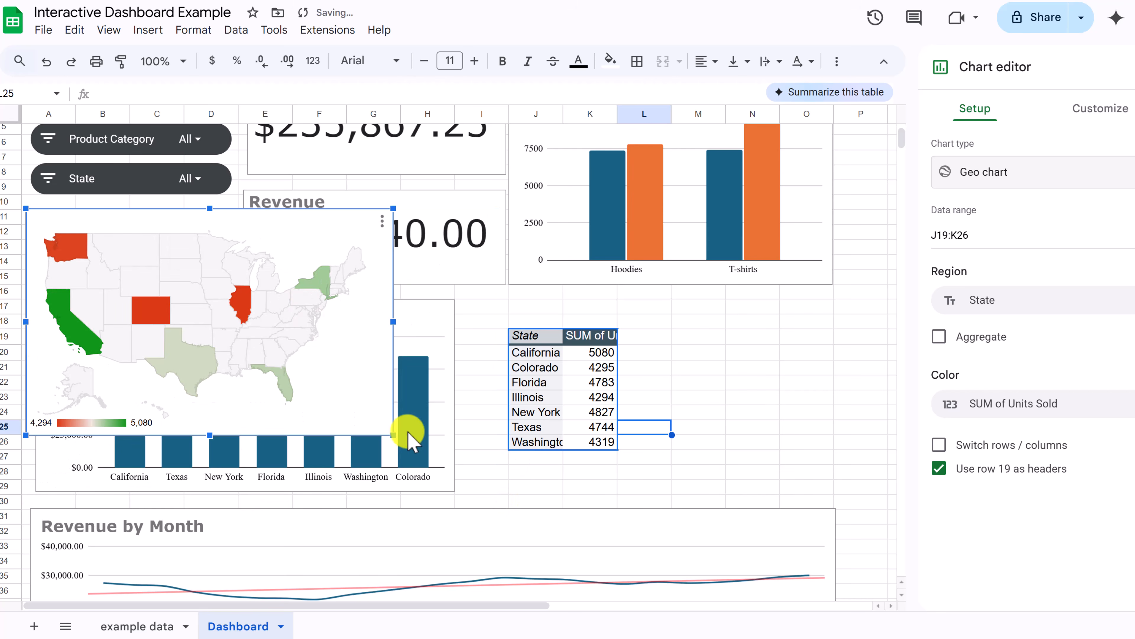
left_click_drag(284, 233, 743, 323)
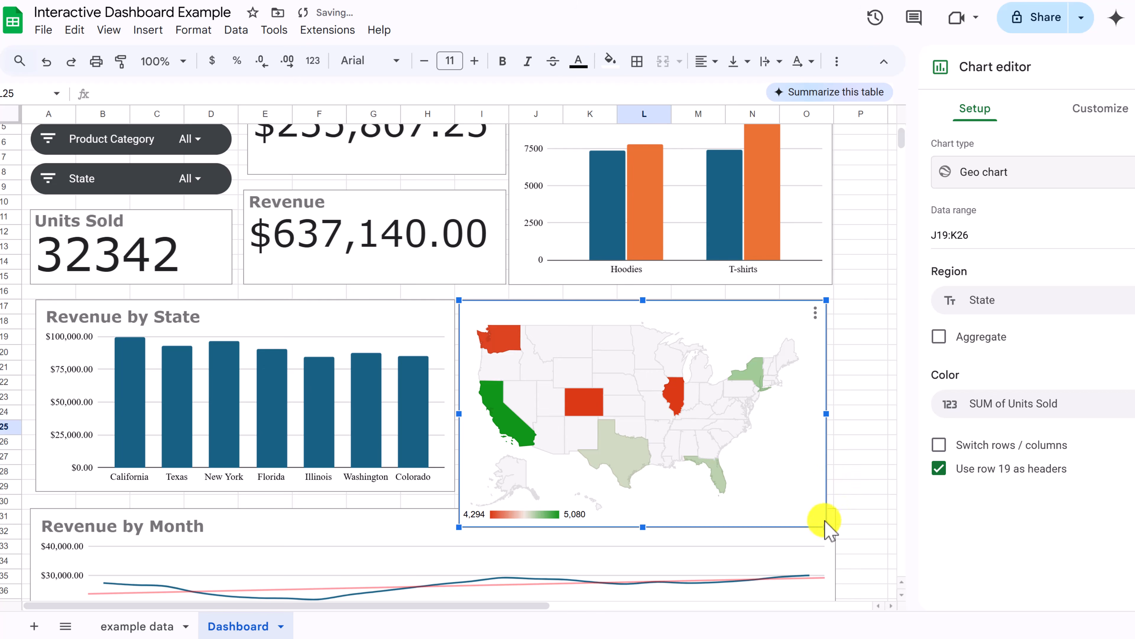
left_click_drag(826, 413, 831, 414)
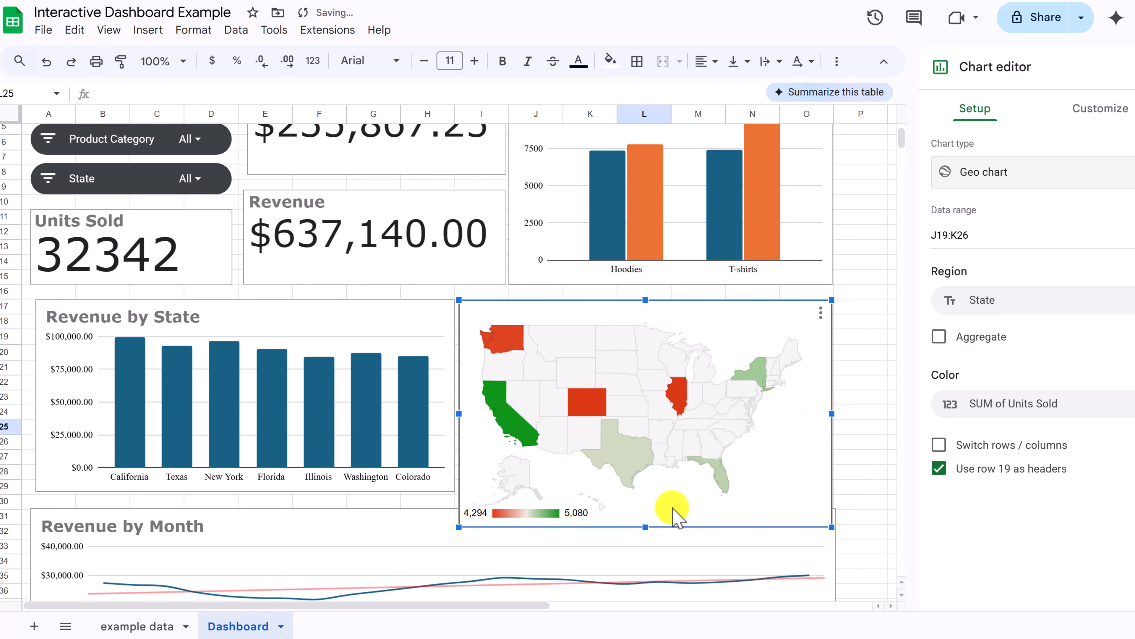
left_click_drag(645, 528, 645, 493)
scroll(204, 267, "up", 1)
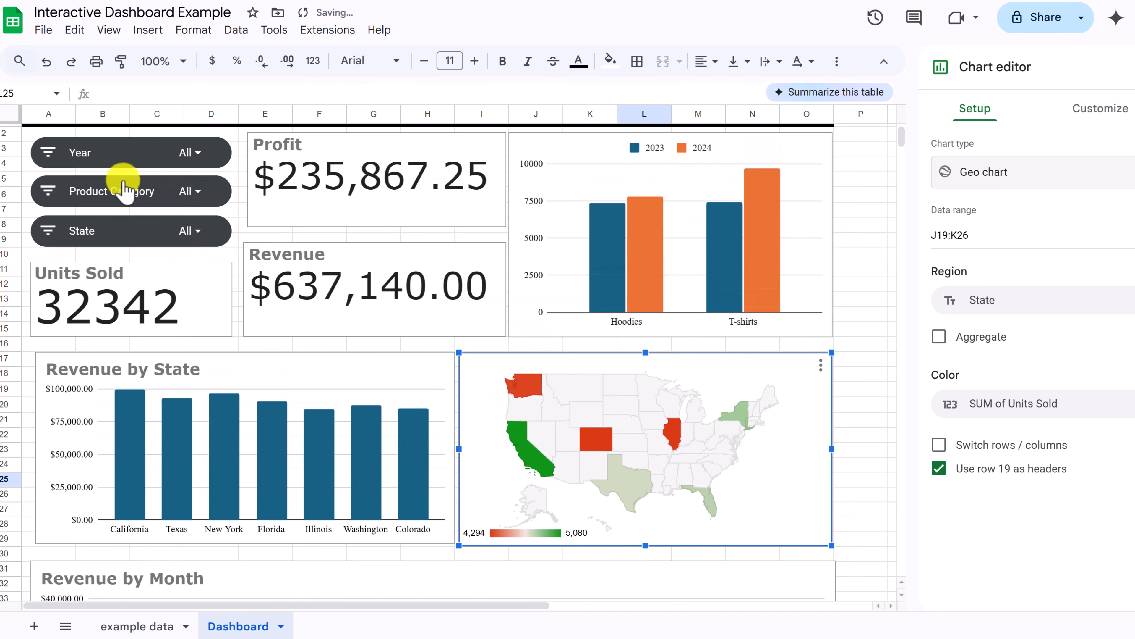
Step: Filter the dashboard to 2023 by excluding 2024 in the Year slicer
left_click(53, 155)
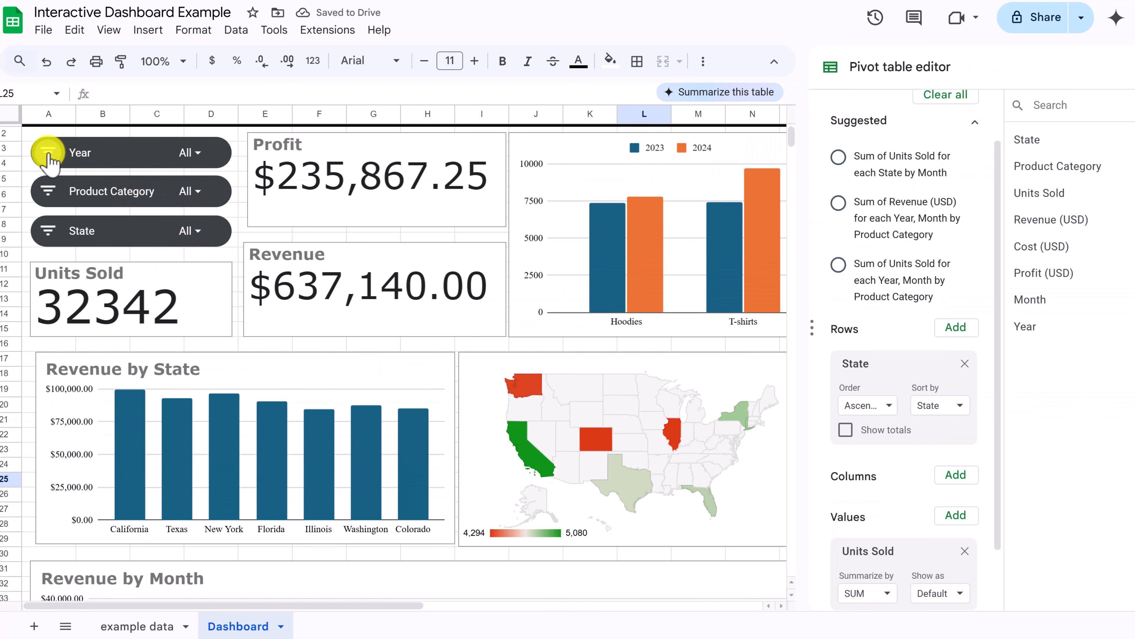
left_click(50, 158)
left_click(60, 303)
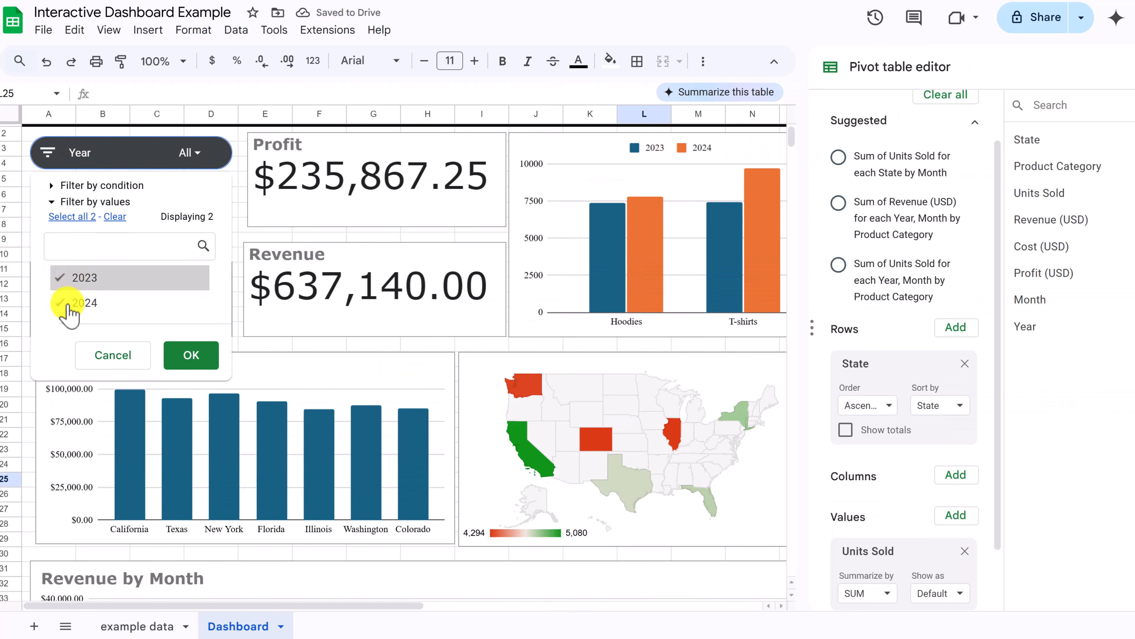
left_click(188, 355)
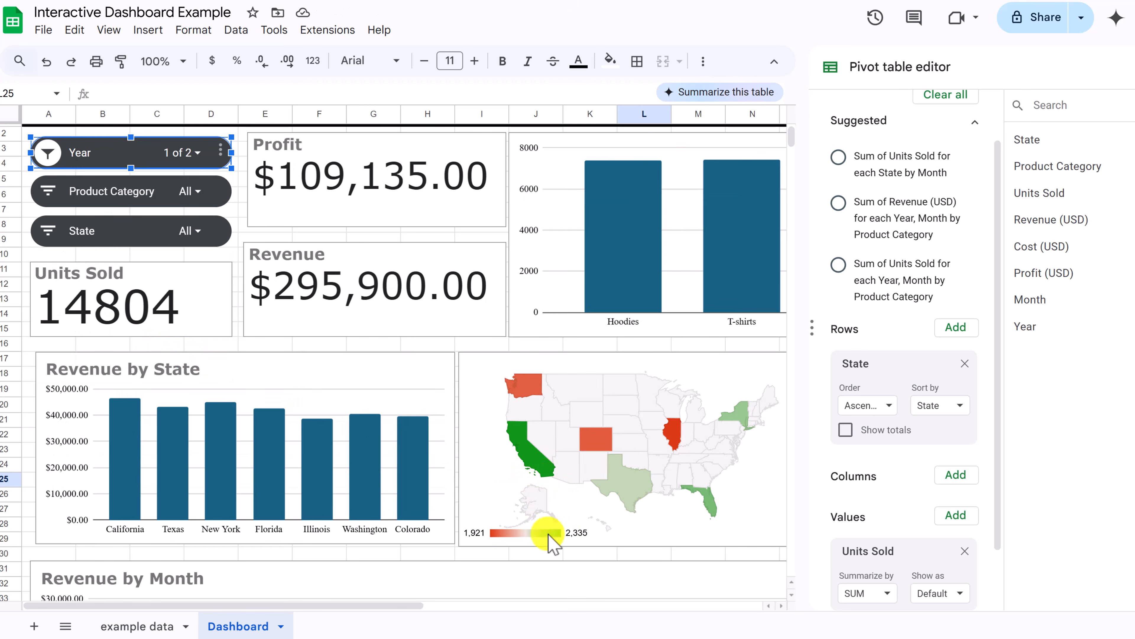
Step: Look over the whole dashboard to check how the charts, map and scorecards respond to the year filter
scroll(342, 355, "down", 5)
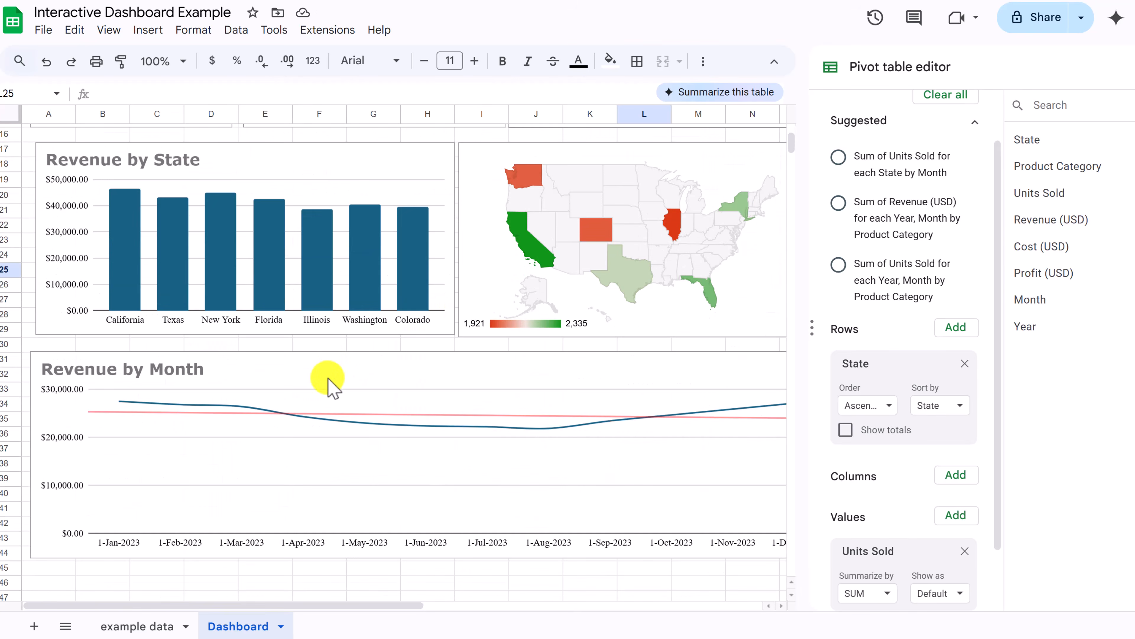
scroll(351, 476, "up", 2)
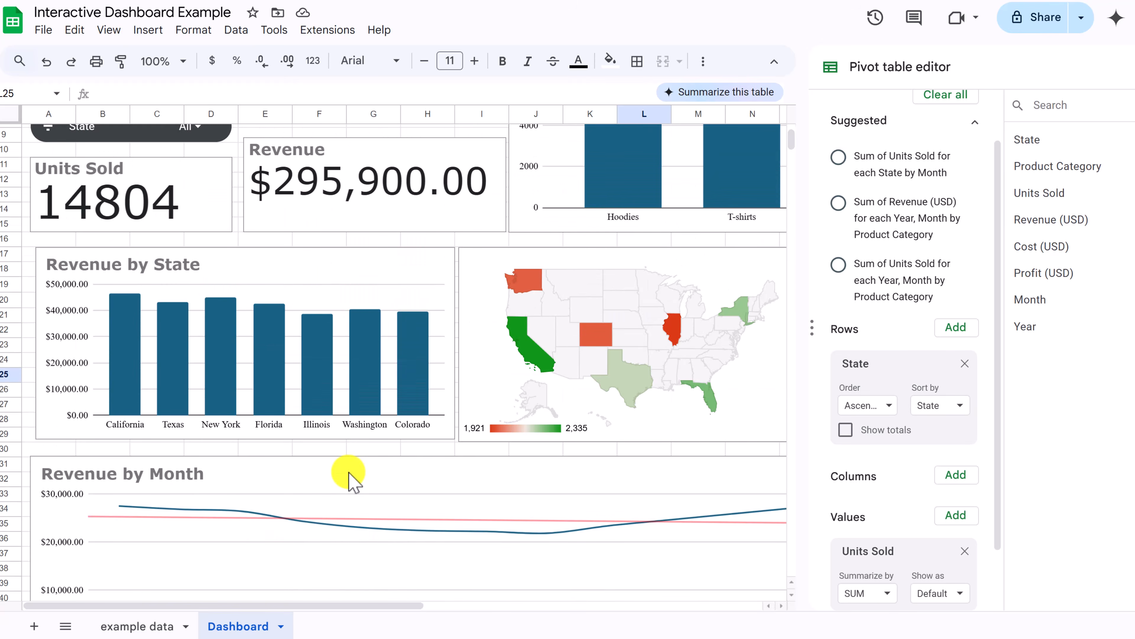
scroll(351, 476, "up", 3)
scroll(293, 395, "down", 3)
scroll(292, 394, "up", 3)
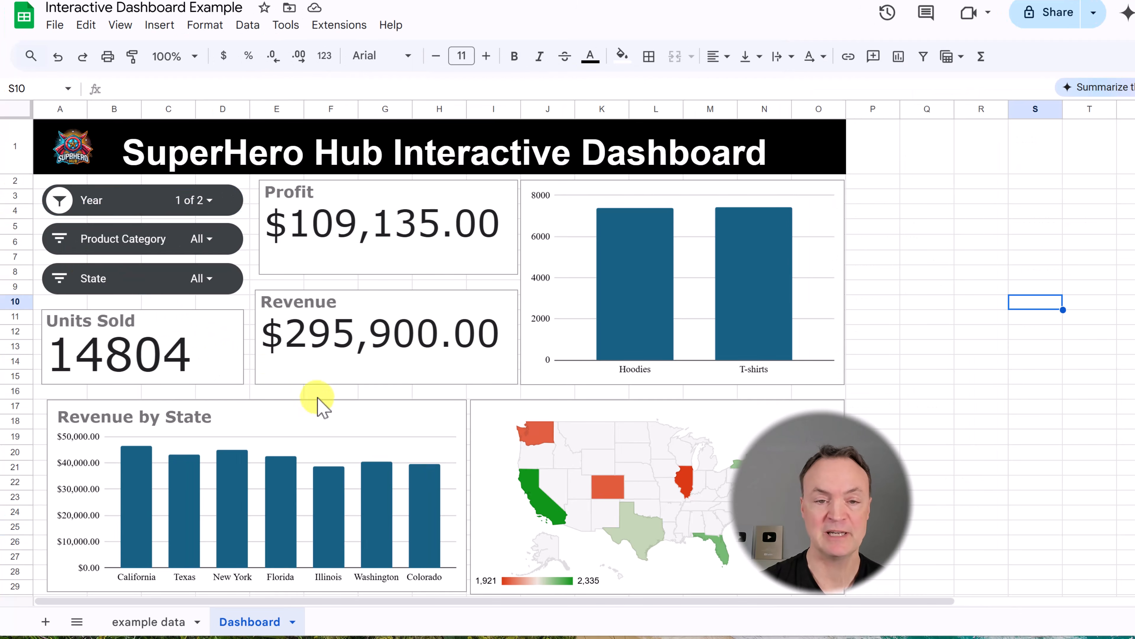
scroll(319, 402, "down", 3)
scroll(316, 398, "up", 2)
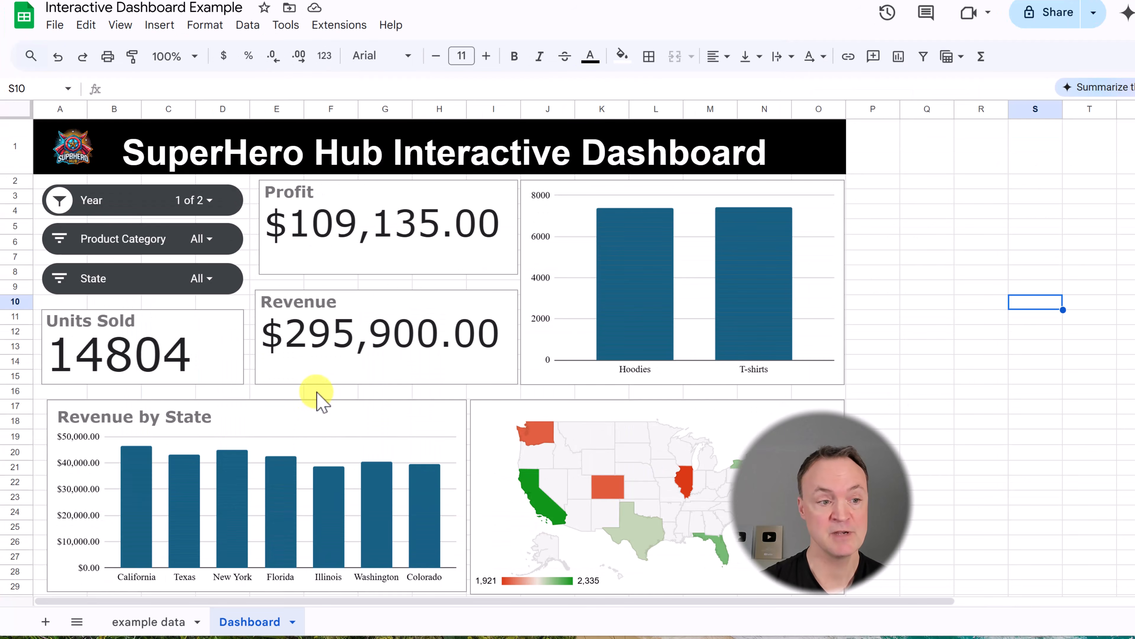
Step: Fill the cells A2:D10 behind the three slicers with grey
left_click_drag(40, 183, 233, 300)
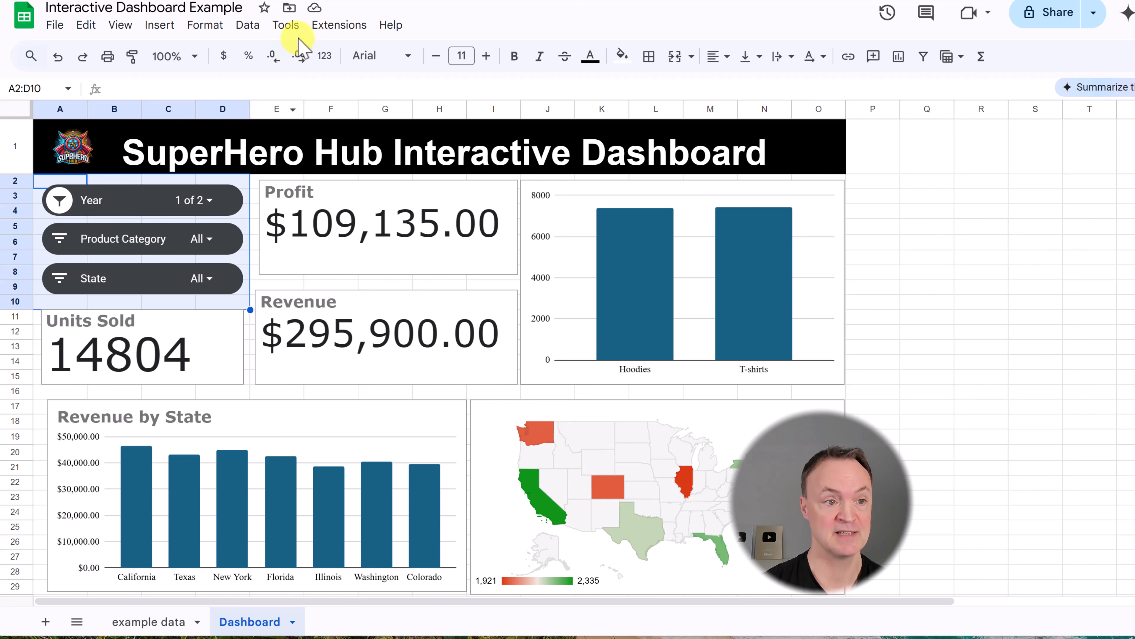
left_click(622, 55)
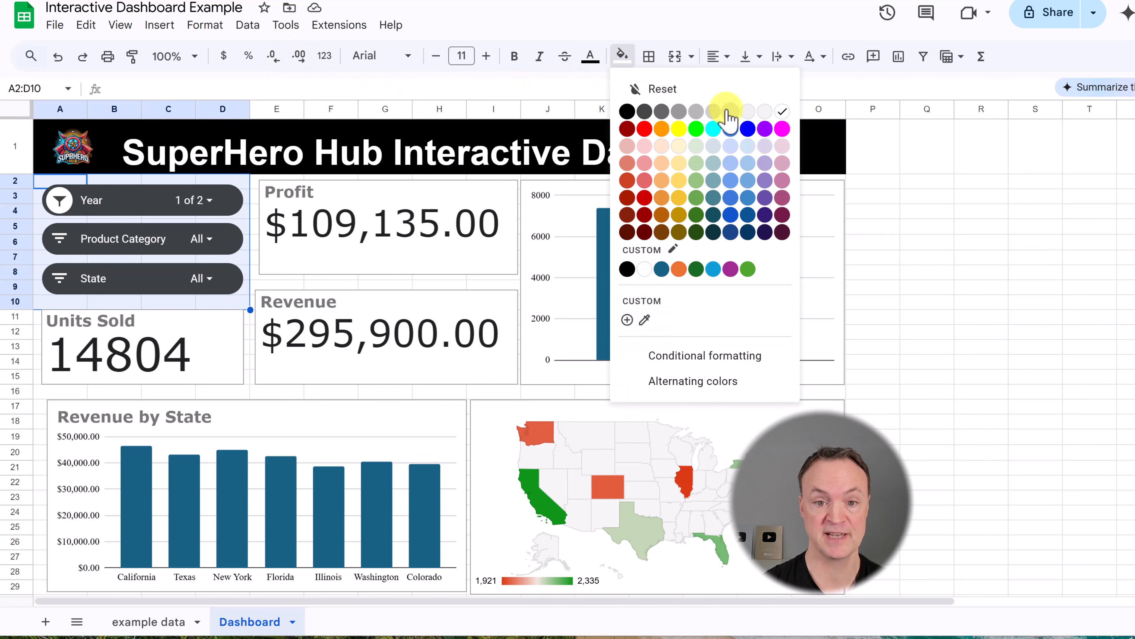
left_click(715, 112)
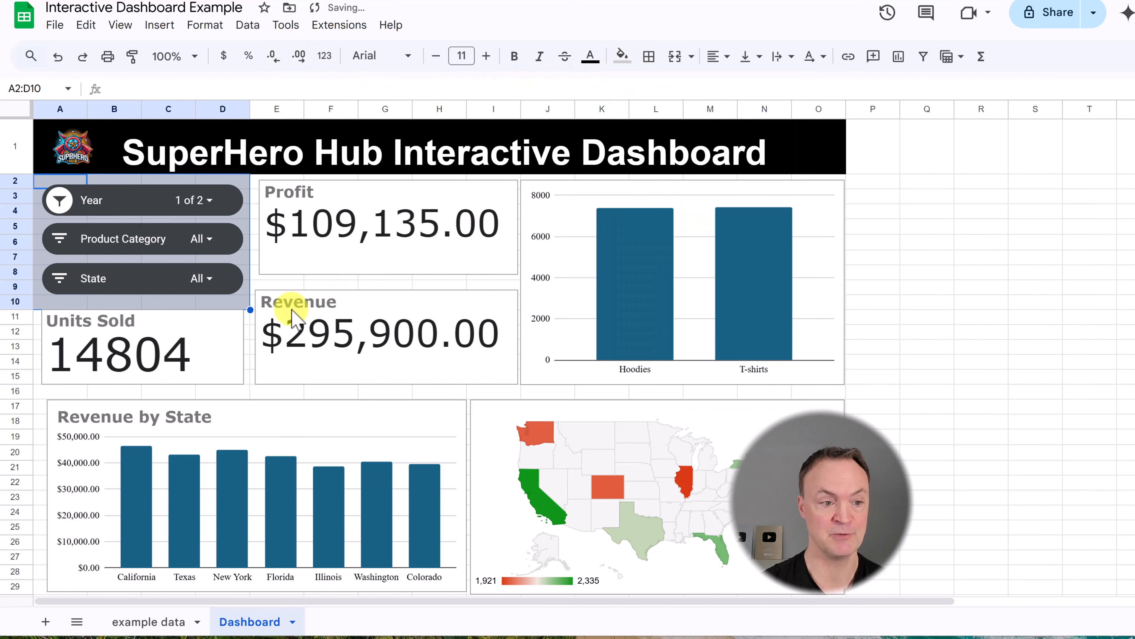
Step: Customize the Year slicer with a white background and black title text
left_click(145, 203)
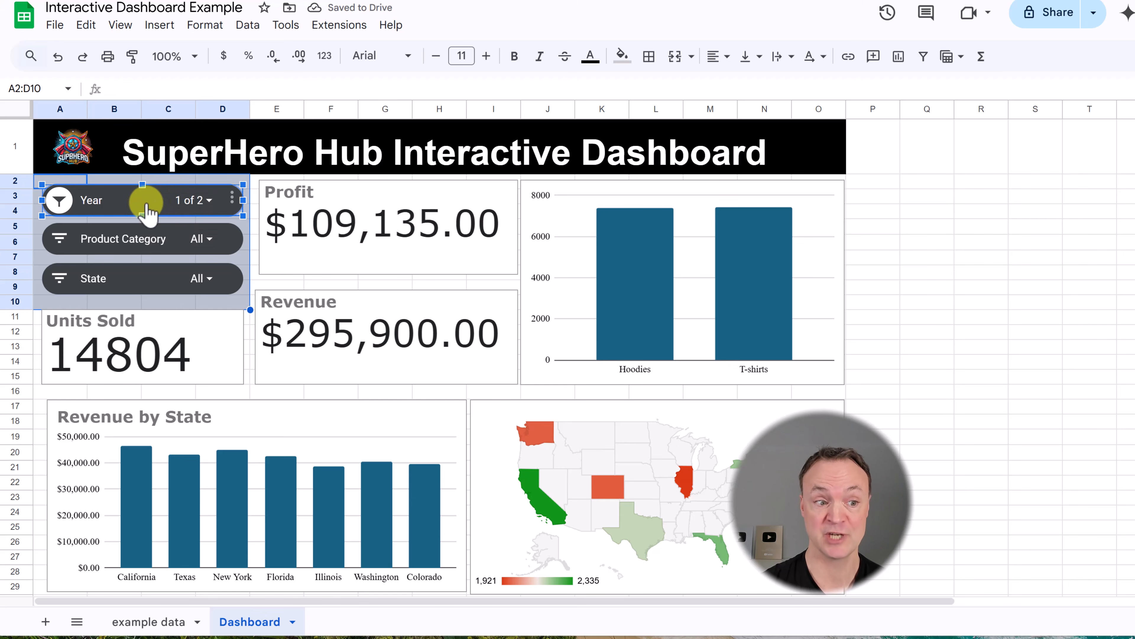
left_click(232, 197)
left_click(251, 220)
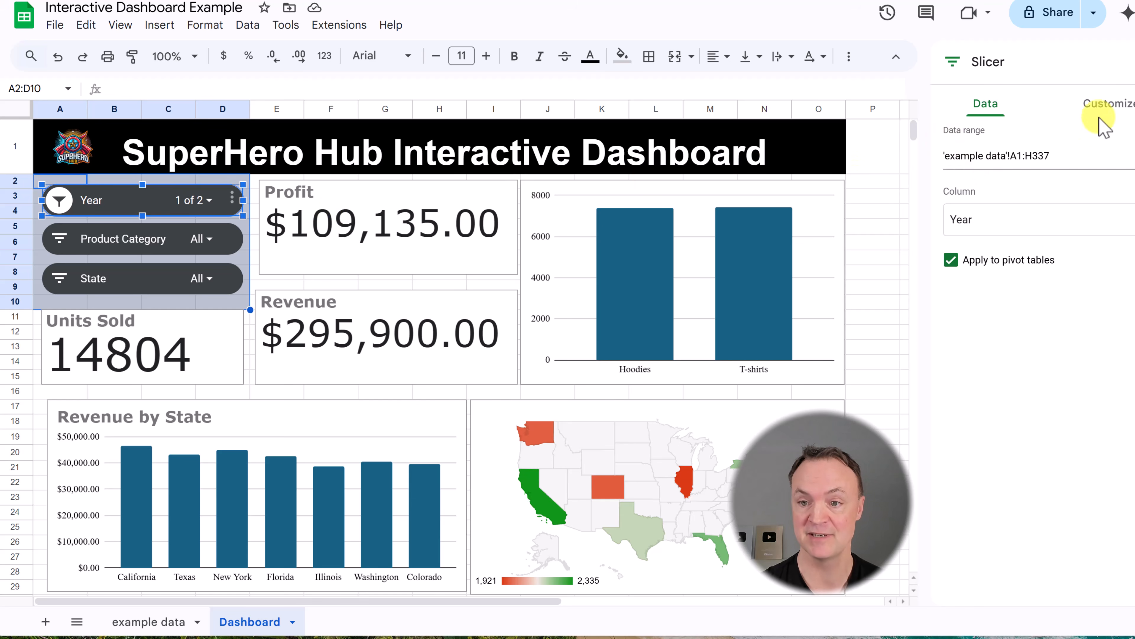
left_click(1105, 104)
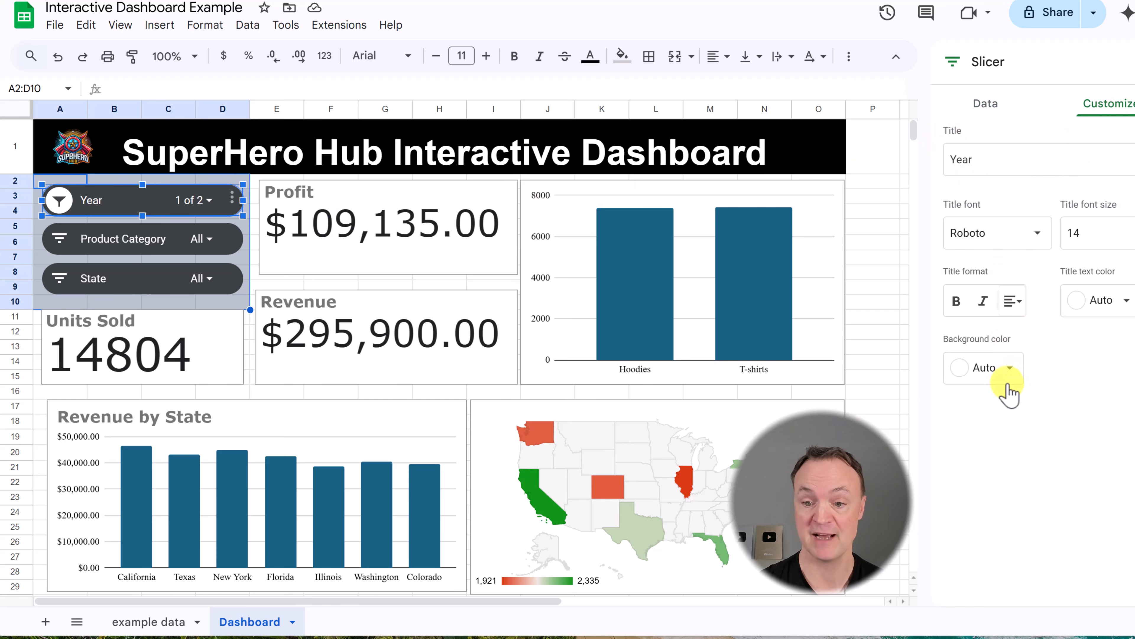
left_click(1007, 375)
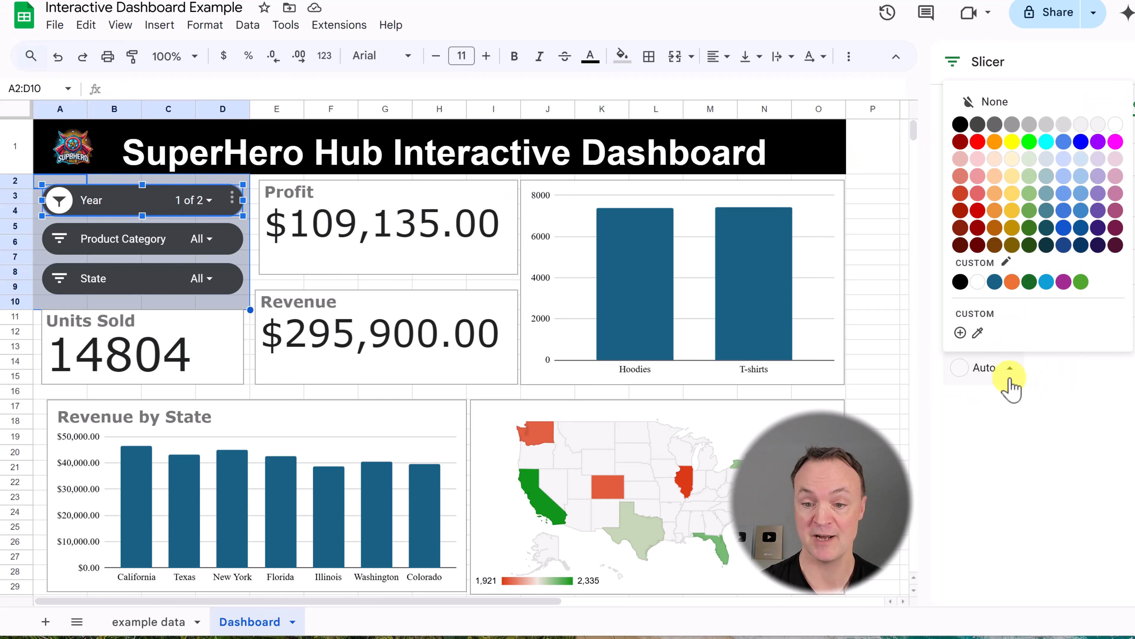
left_click(977, 284)
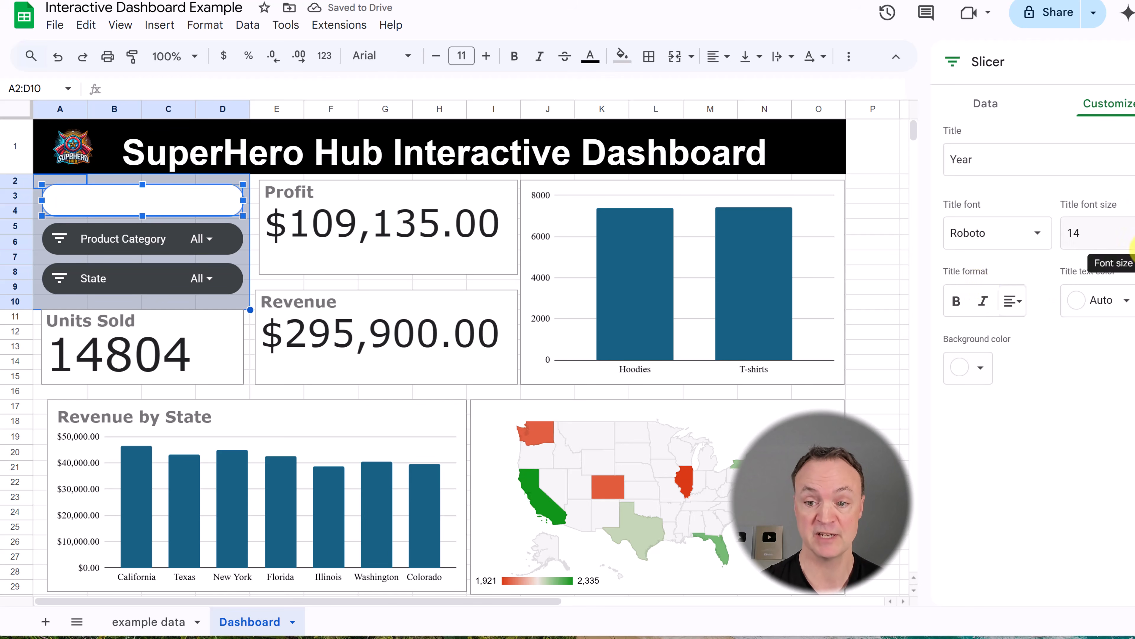
left_click(1103, 300)
left_click(966, 362)
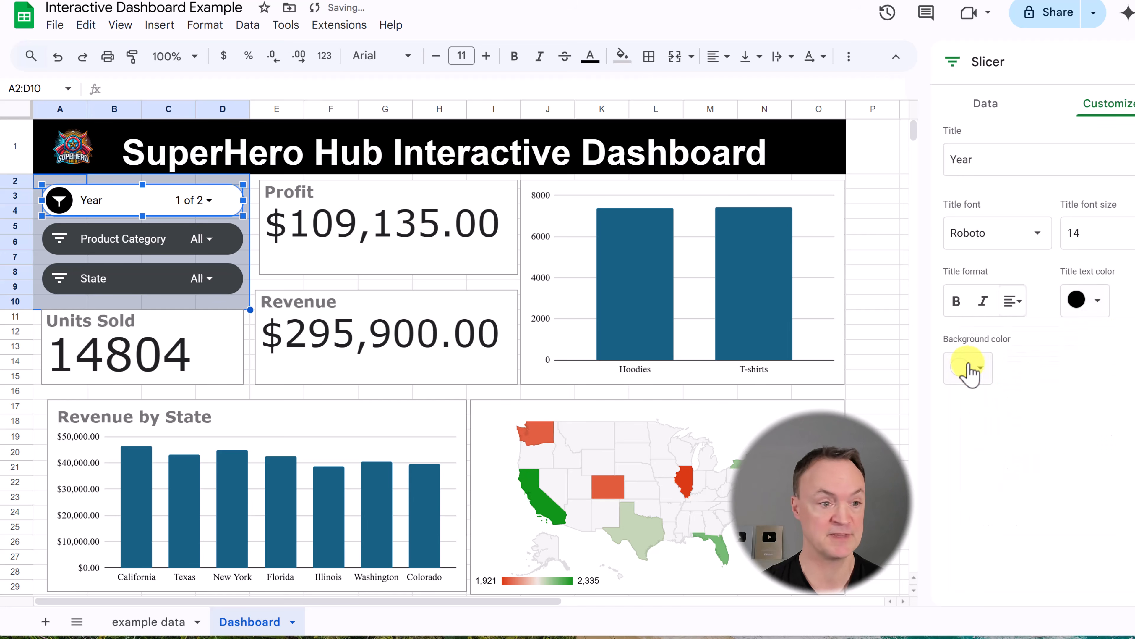
left_click(150, 243)
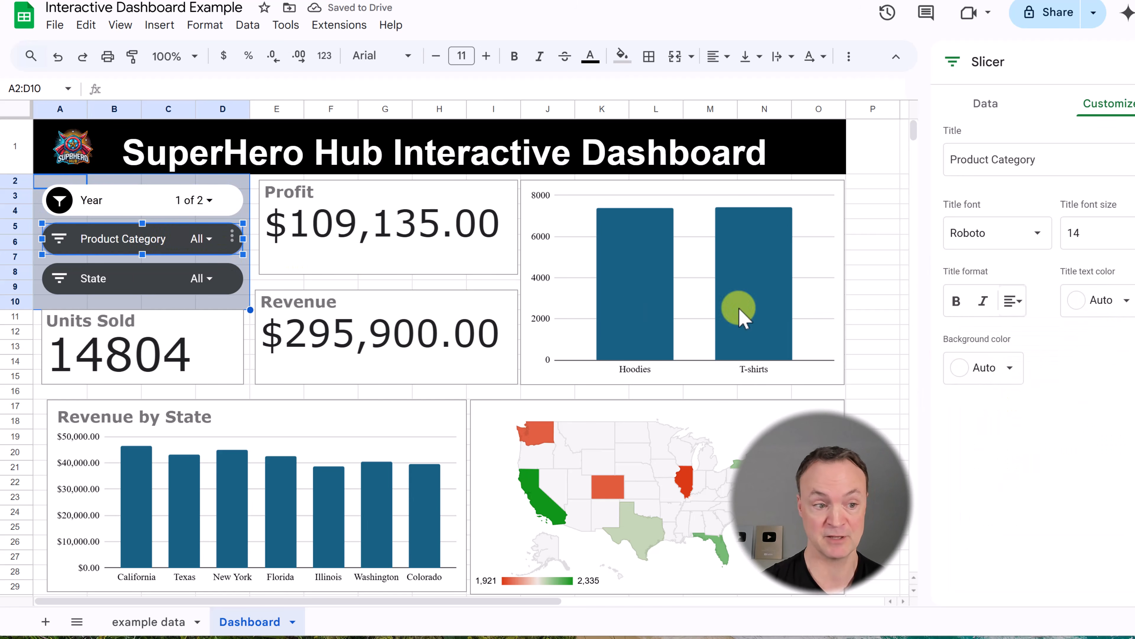
left_click(247, 321)
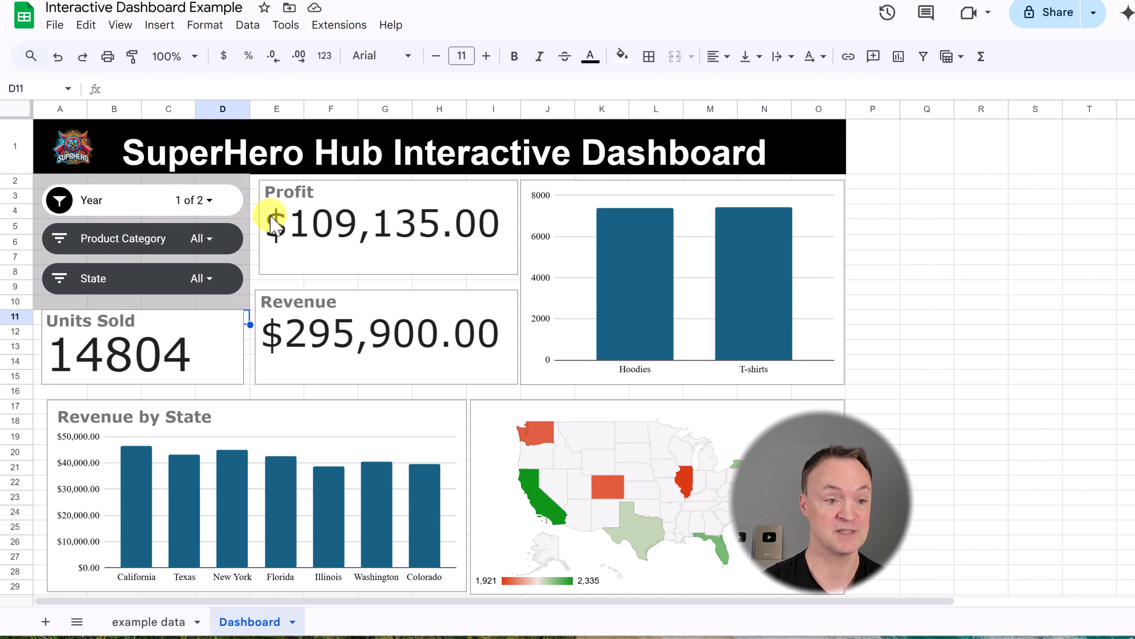
Step: Fill the dashboard cells E2:O45 and A11:D45 behind the charts and scorecards with light yellow
left_click_drag(255, 181, 818, 513)
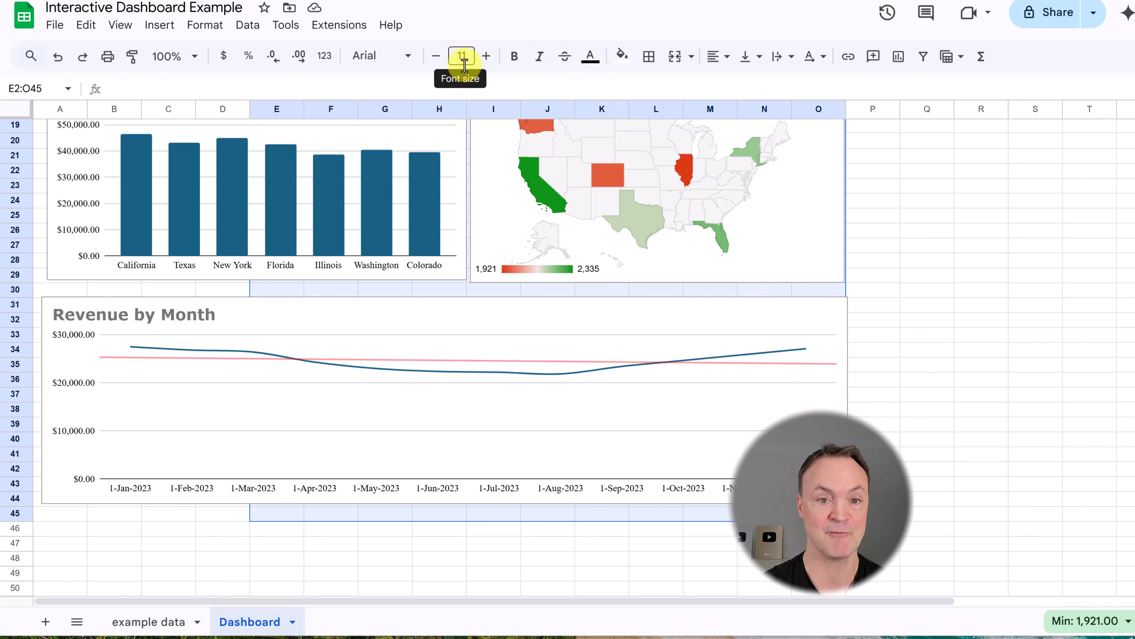
left_click(621, 55)
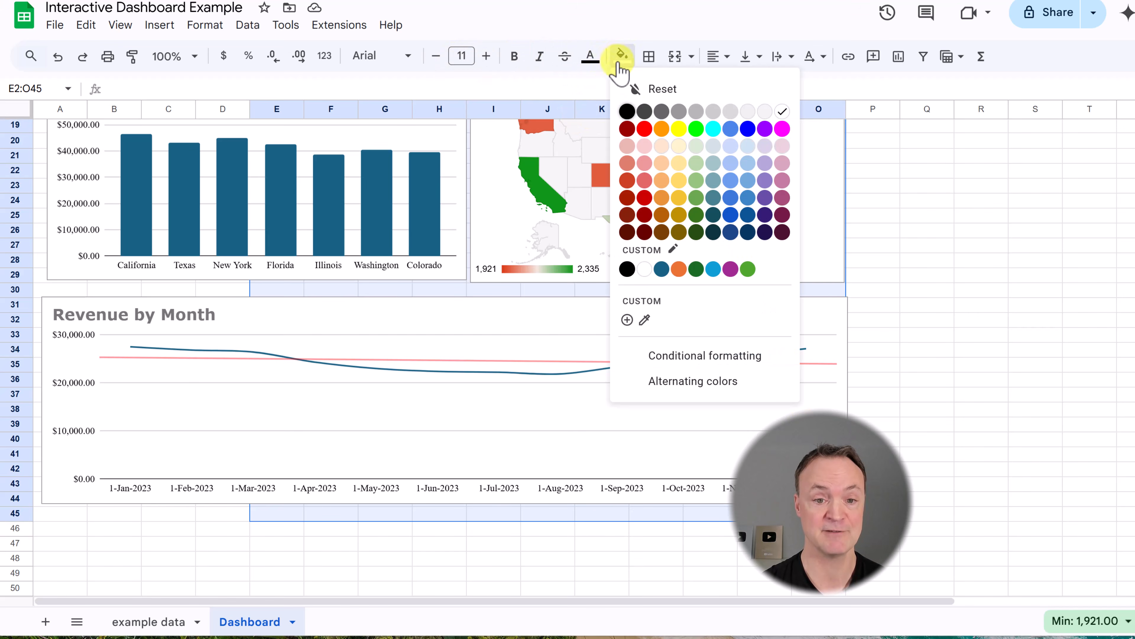
left_click(678, 147)
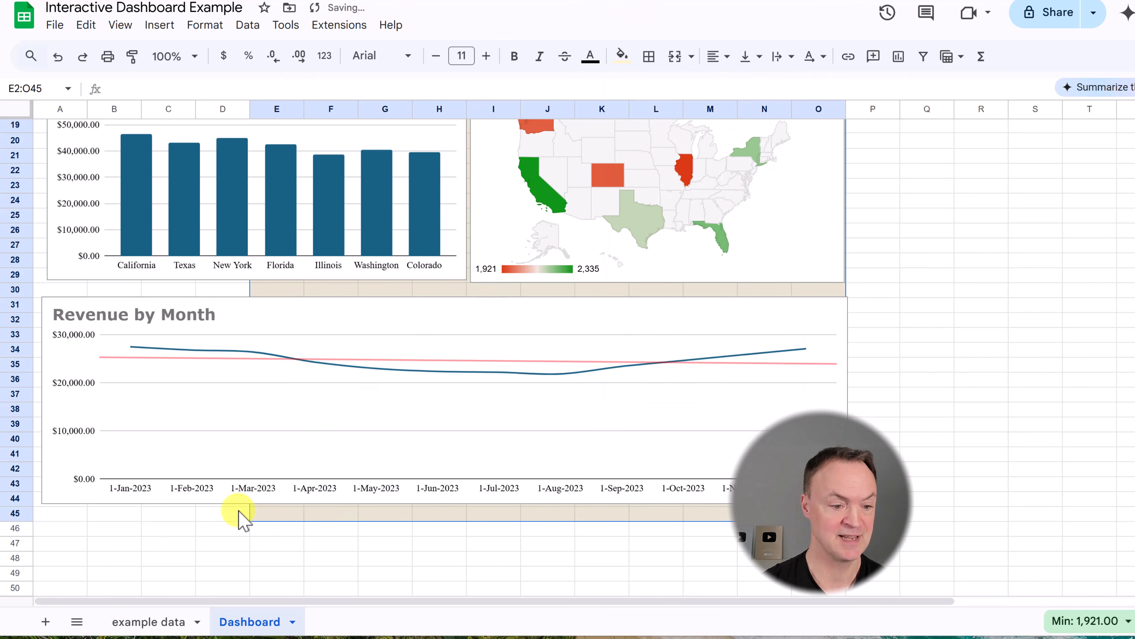
left_click_drag(241, 515, 75, 184)
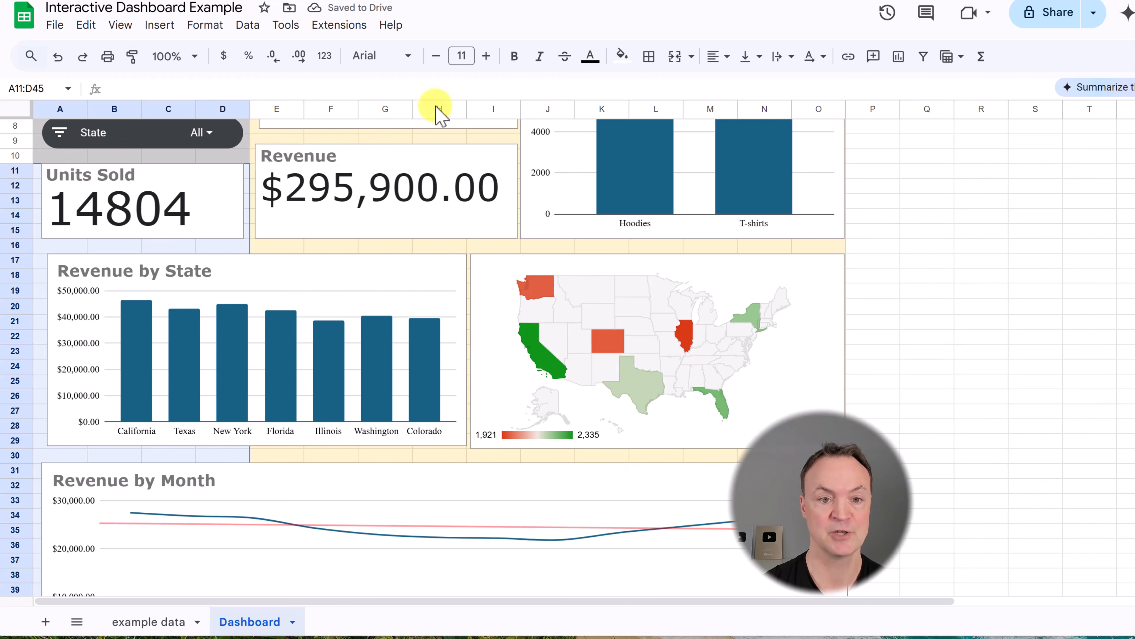
left_click(622, 56)
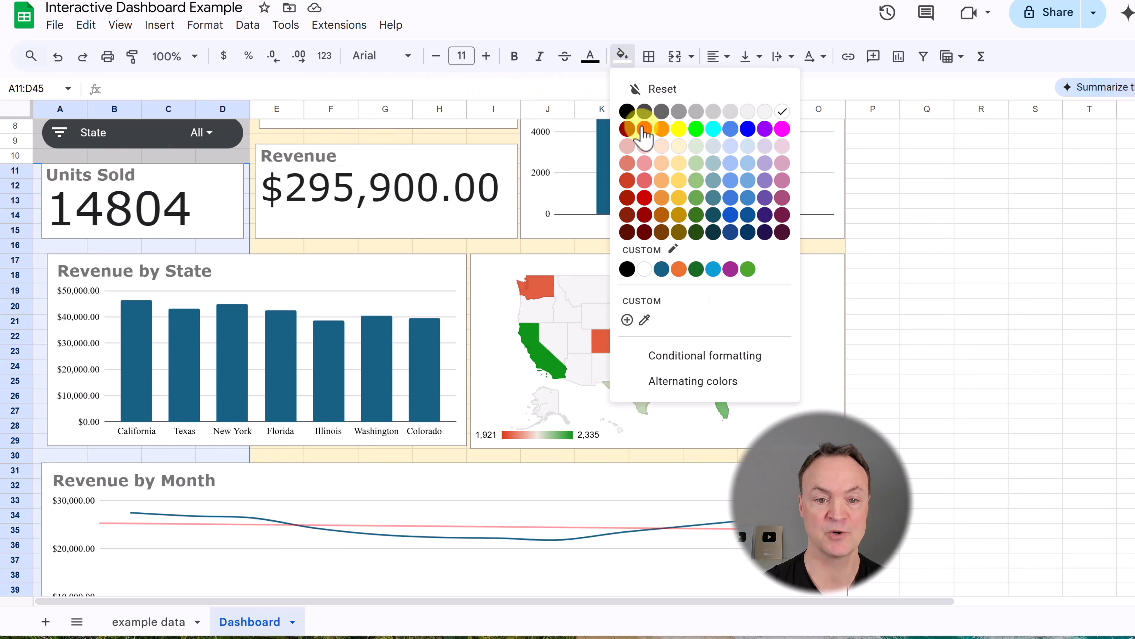
left_click(684, 150)
left_click(525, 247)
scroll(515, 286, "up", 3)
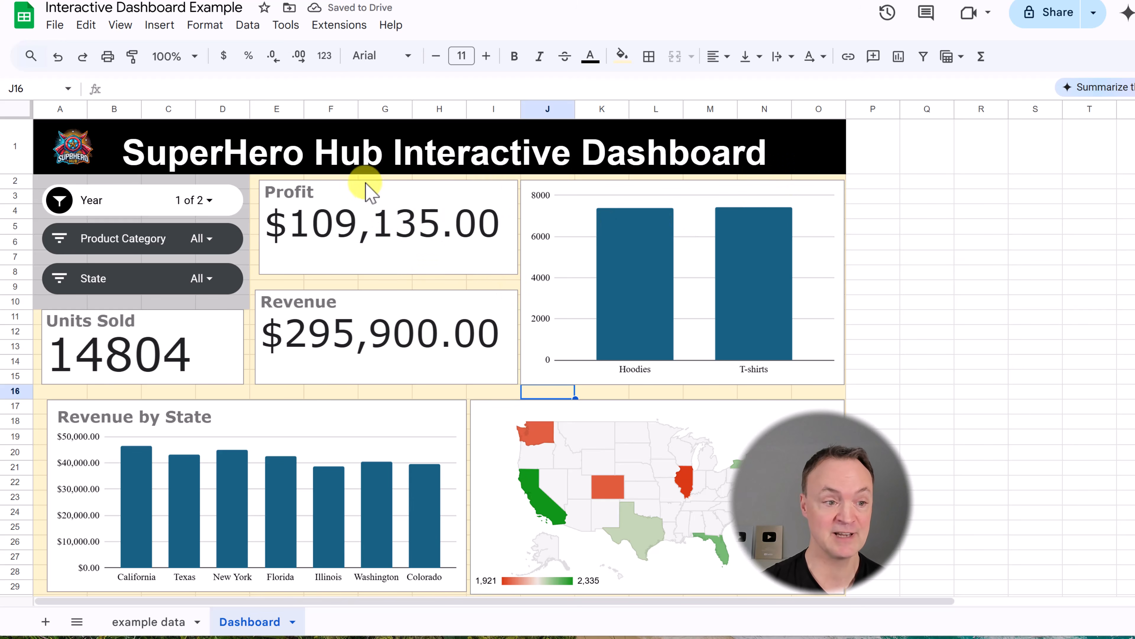
Step: Hide the gridlines on the Dashboard sheet and check the background down to Revenue by Month
left_click(122, 26)
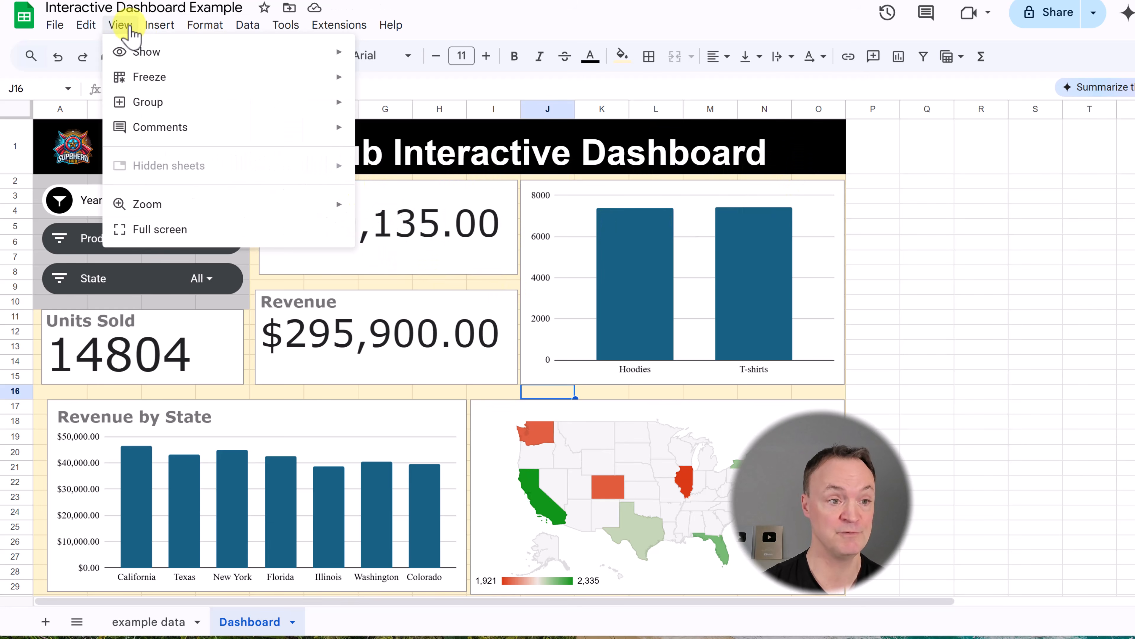
mouse_move(179, 52)
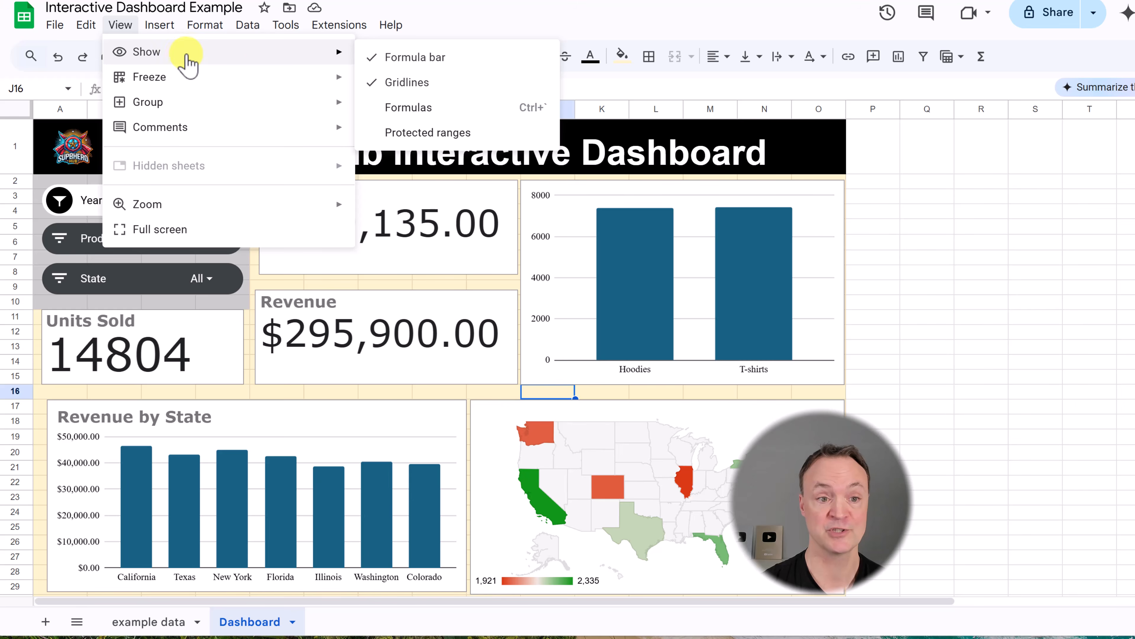
left_click(434, 83)
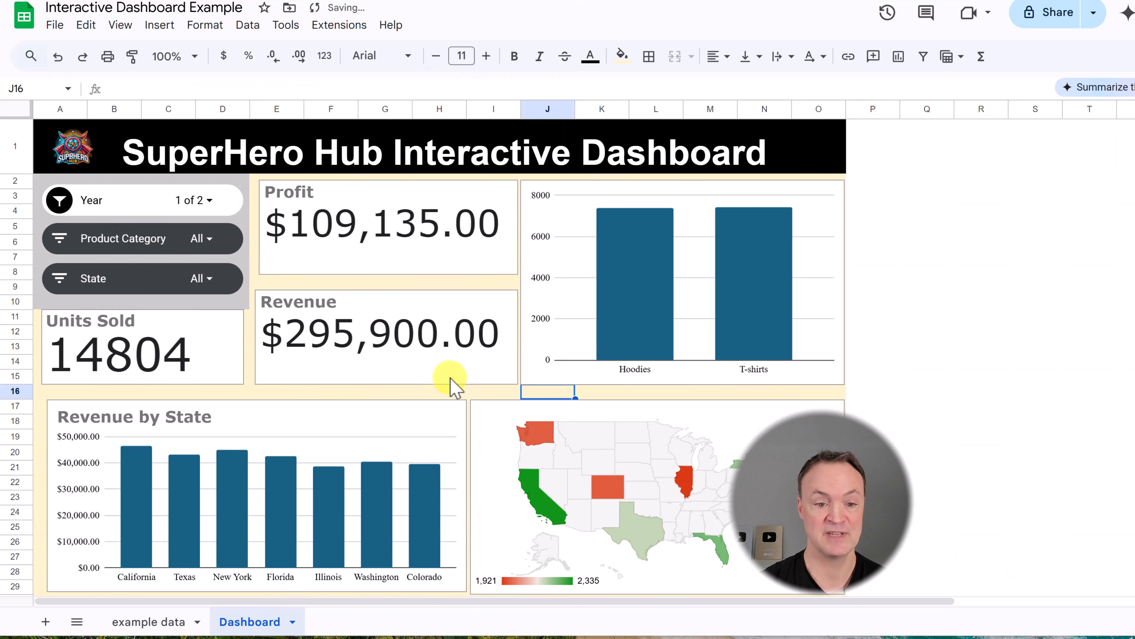
left_click(440, 392)
scroll(621, 436, "down", 9)
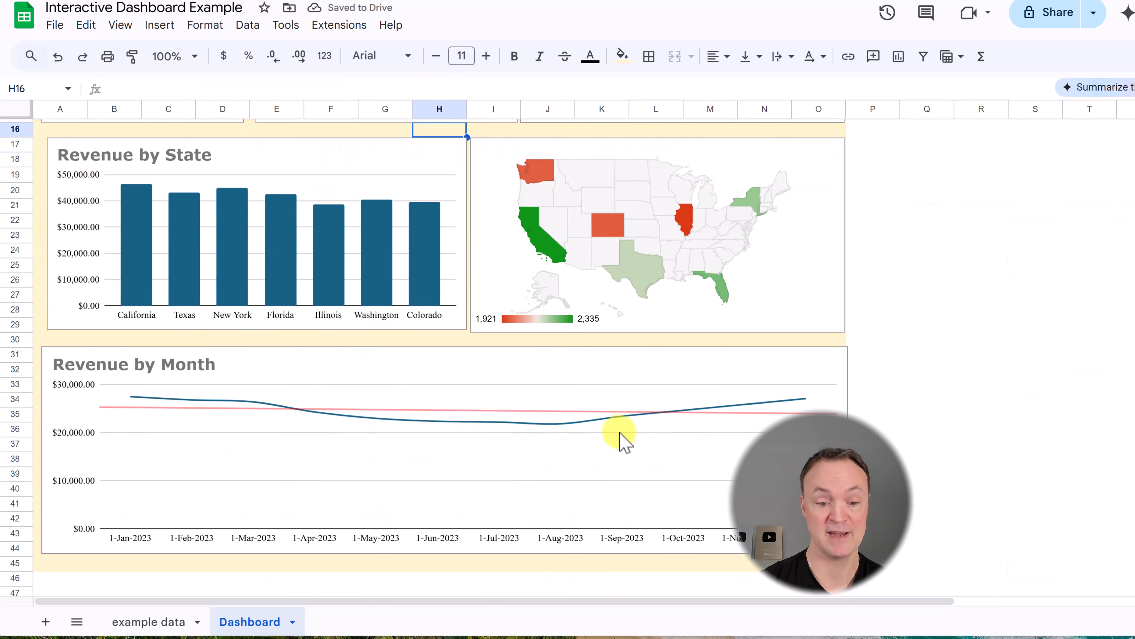
scroll(616, 439, "up", 8)
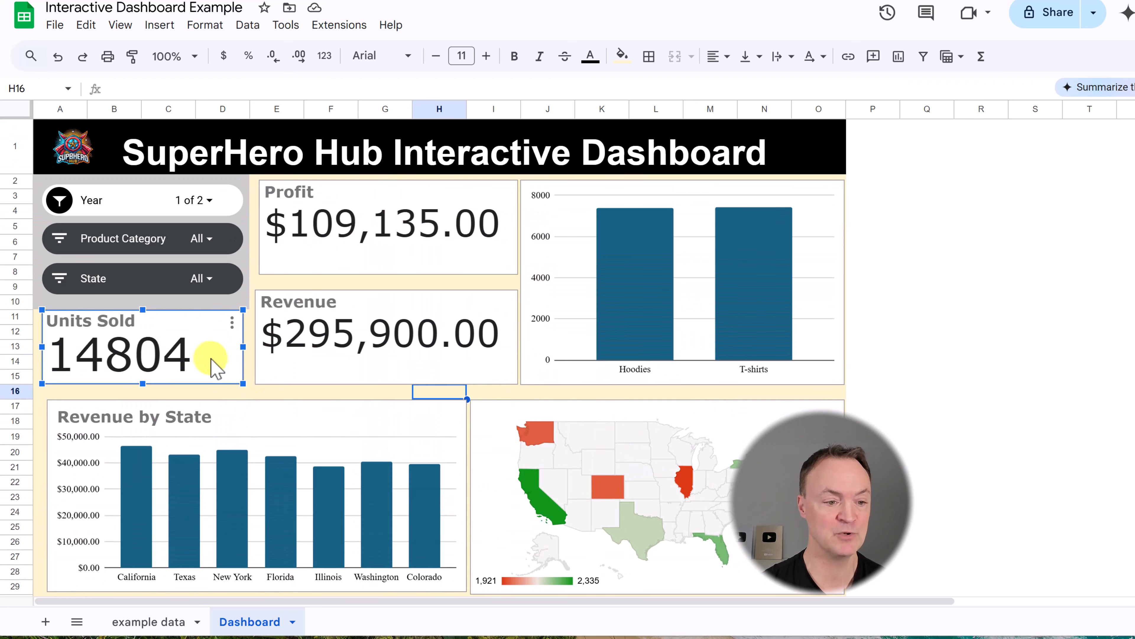
Step: Nudge the Units Sold scorecard down slightly so that it clears the grey block behind the slicers
left_click_drag(220, 356, 212, 353)
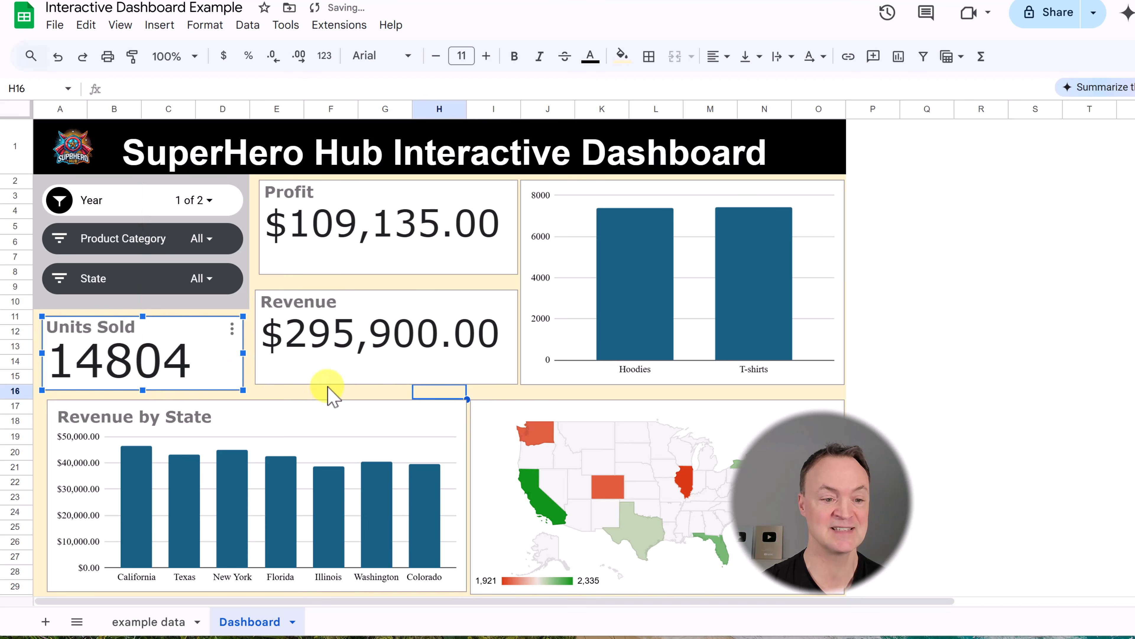
left_click(331, 392)
left_click(380, 306)
left_click(380, 275)
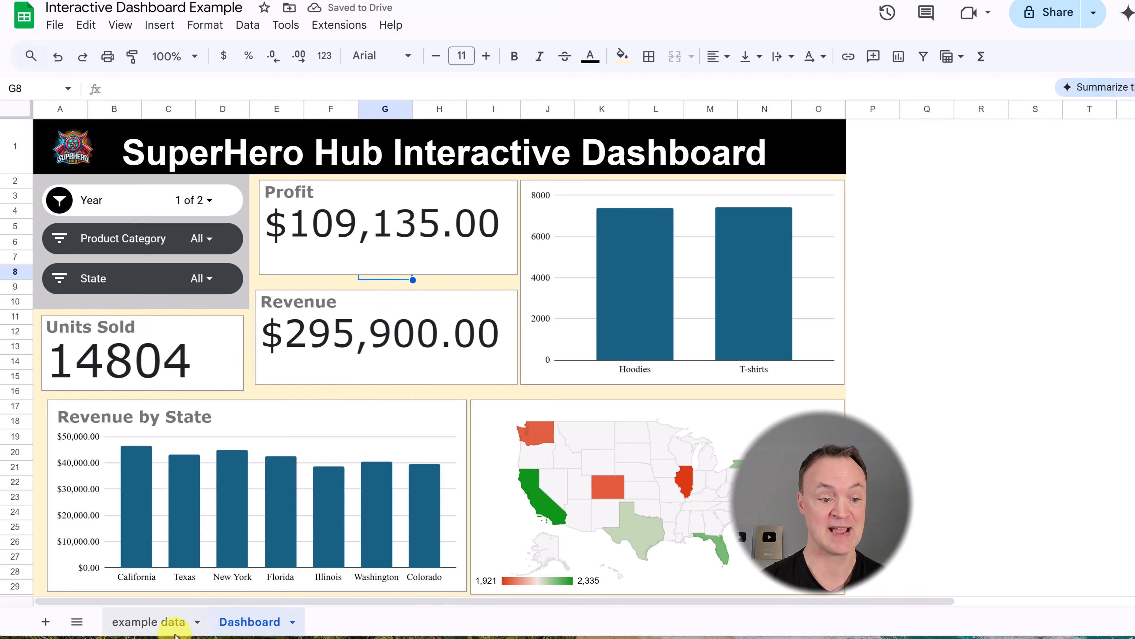
Step: Review the source records on the example data sheet and return to the Dashboard sheet
left_click(152, 621)
left_click(250, 622)
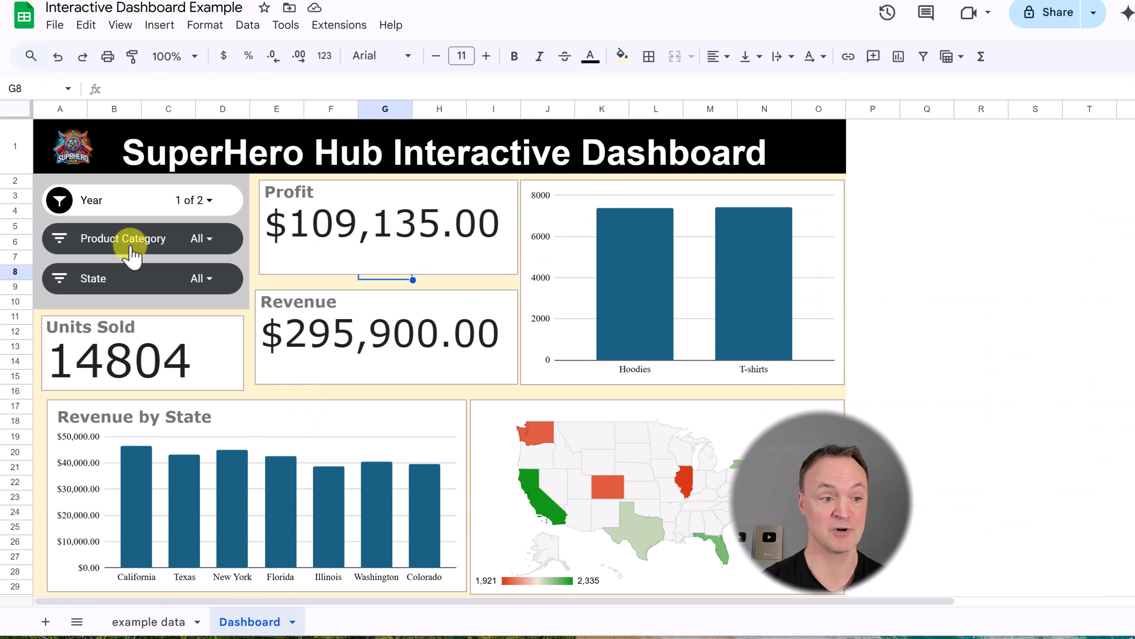
left_click(89, 238)
left_click(172, 622)
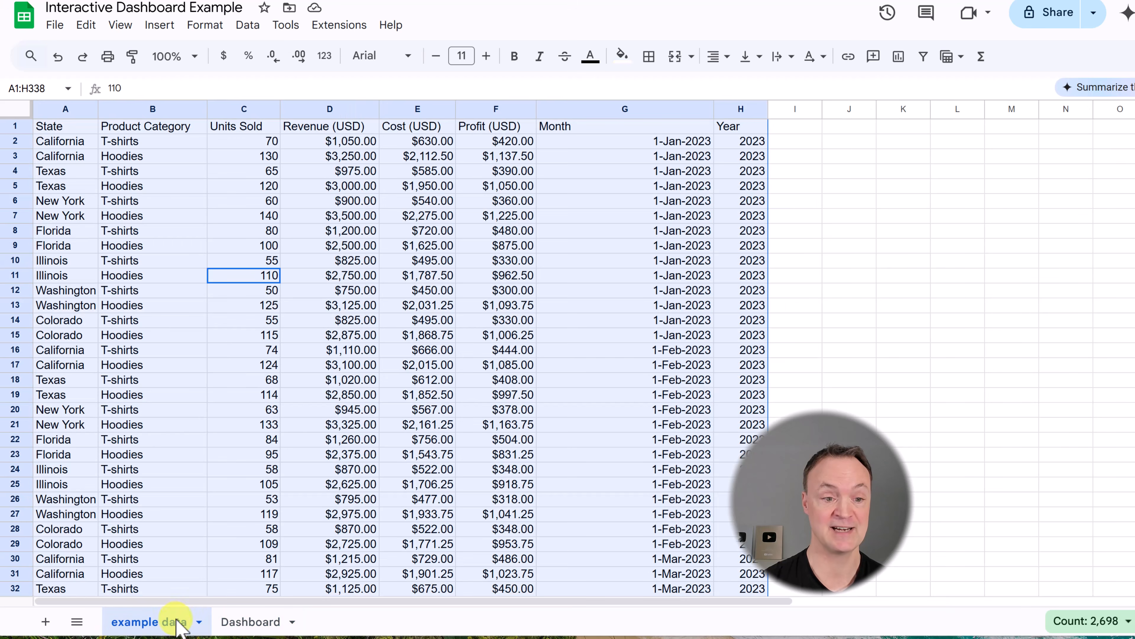
left_click(257, 622)
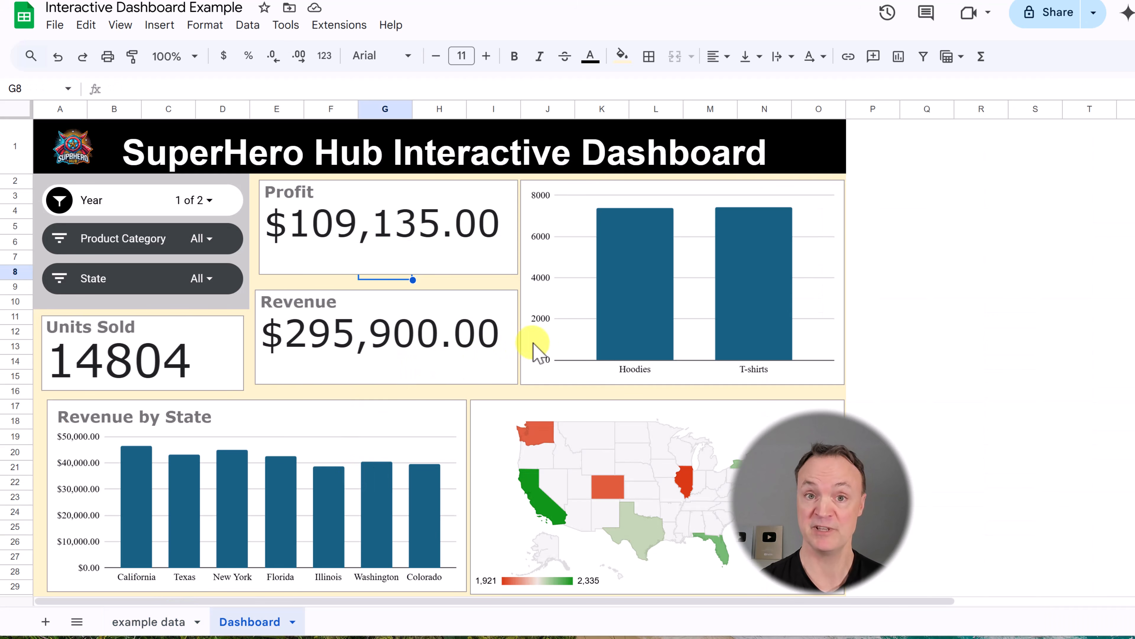